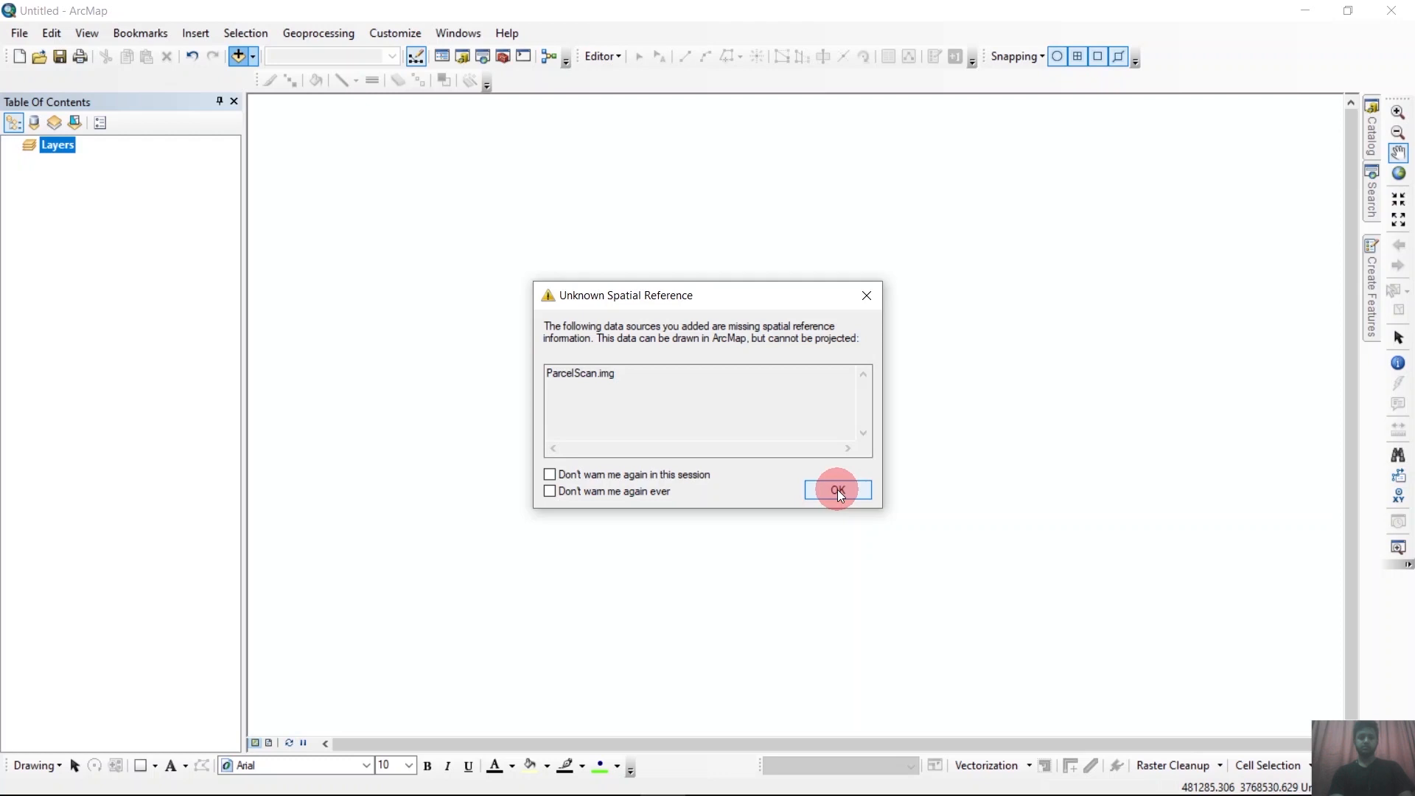
Finish adding the ParcelScan.img raster despite its missing spatial reference, and inspect its parcels up close.
left_click(837, 489)
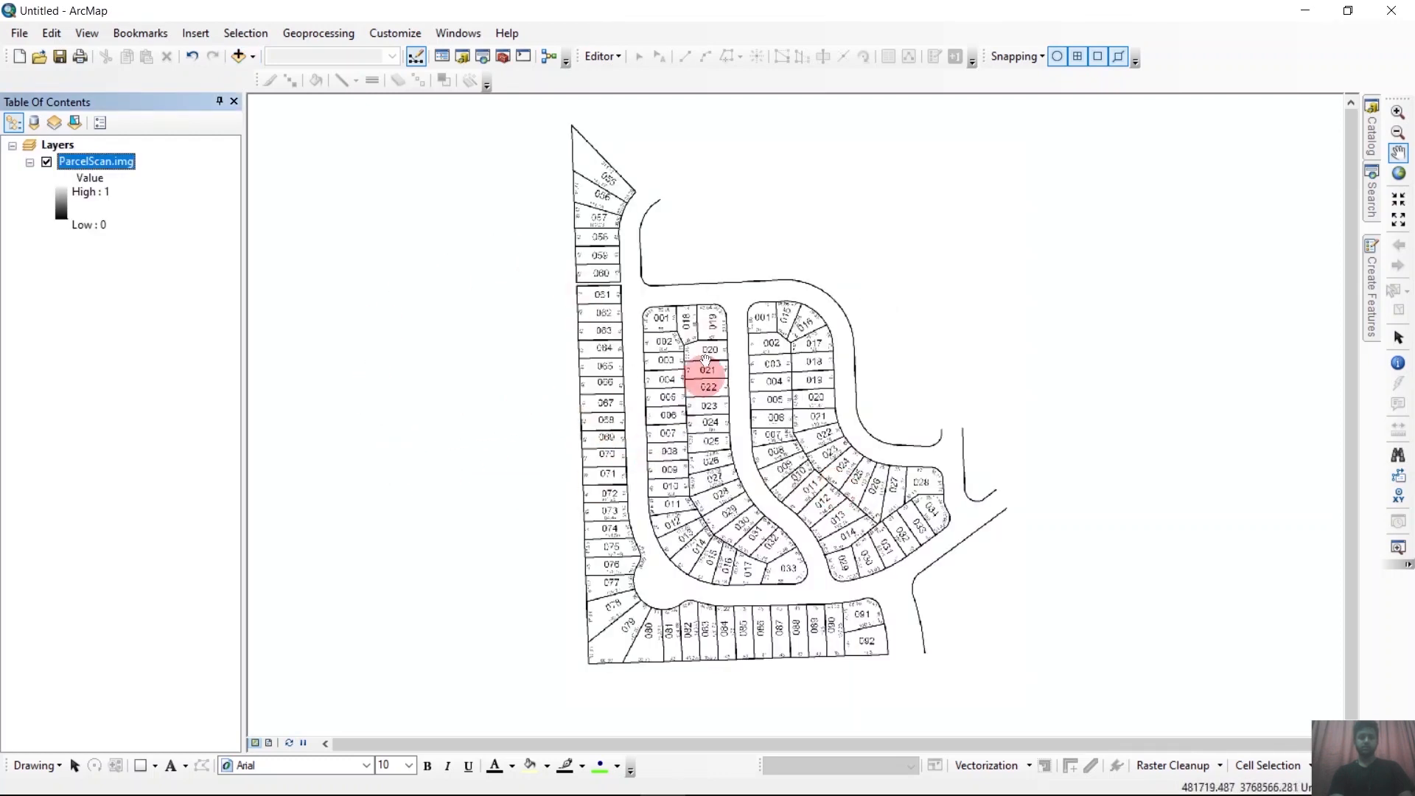
scroll(714, 328, "up", 3)
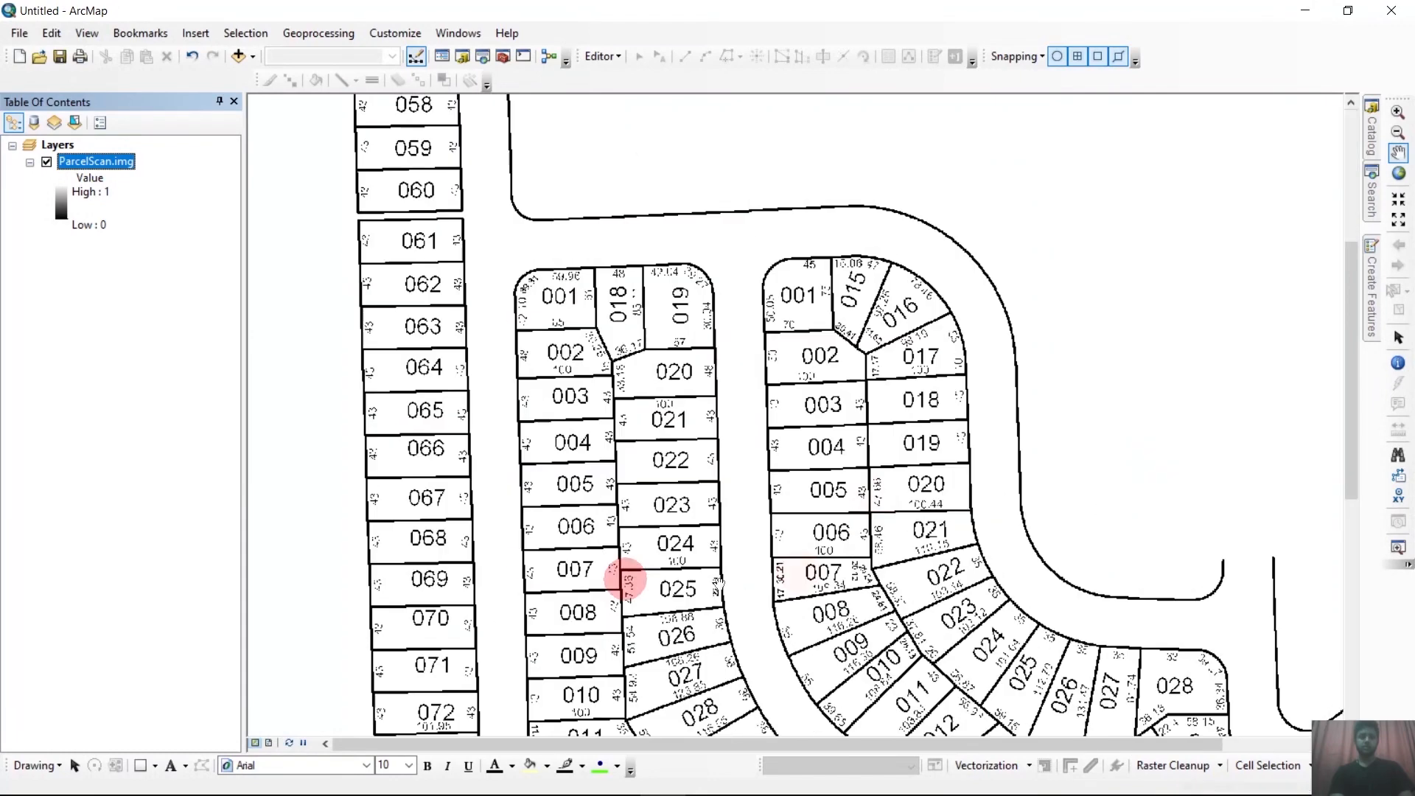
scroll(697, 311, "down", 3)
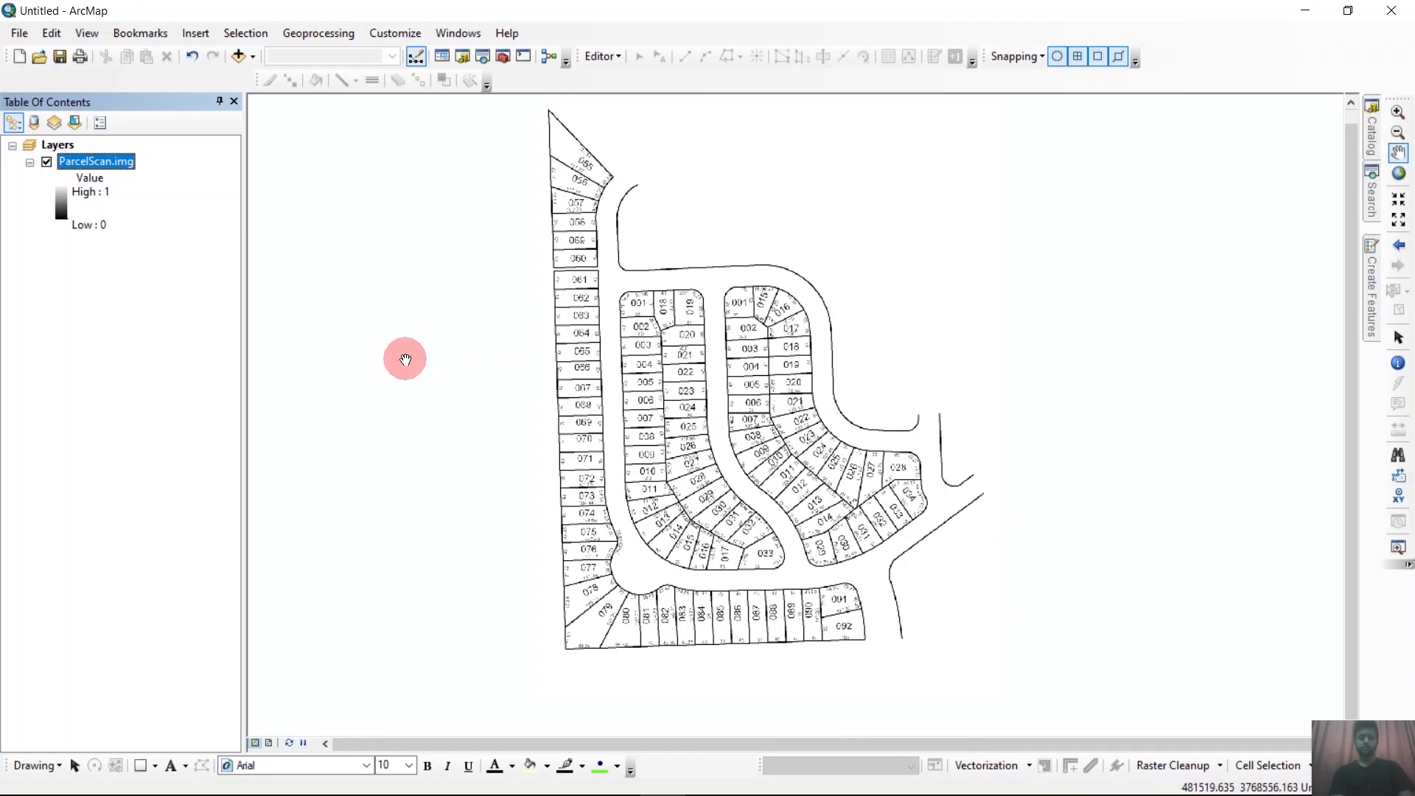
left_click(390, 33)
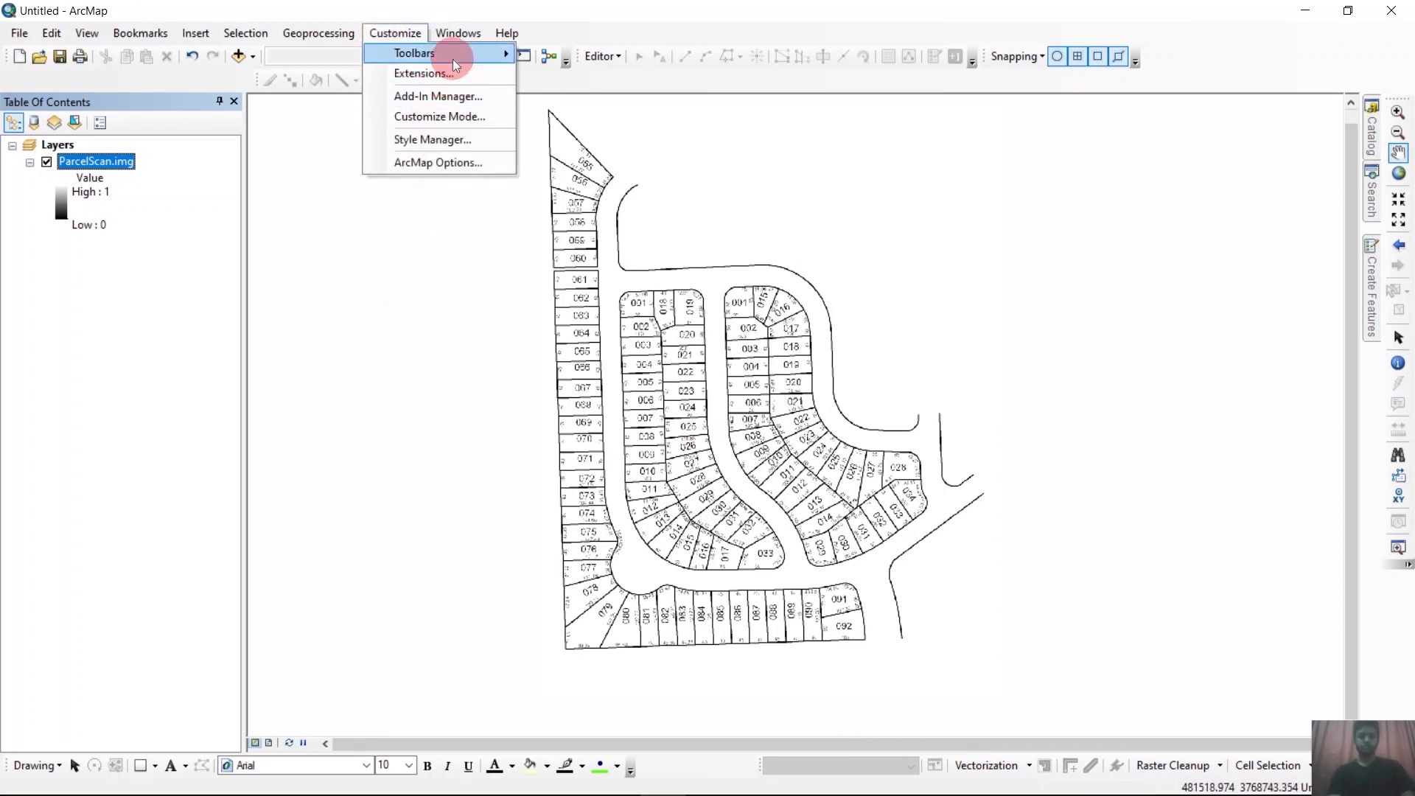
mouse_move(453, 57)
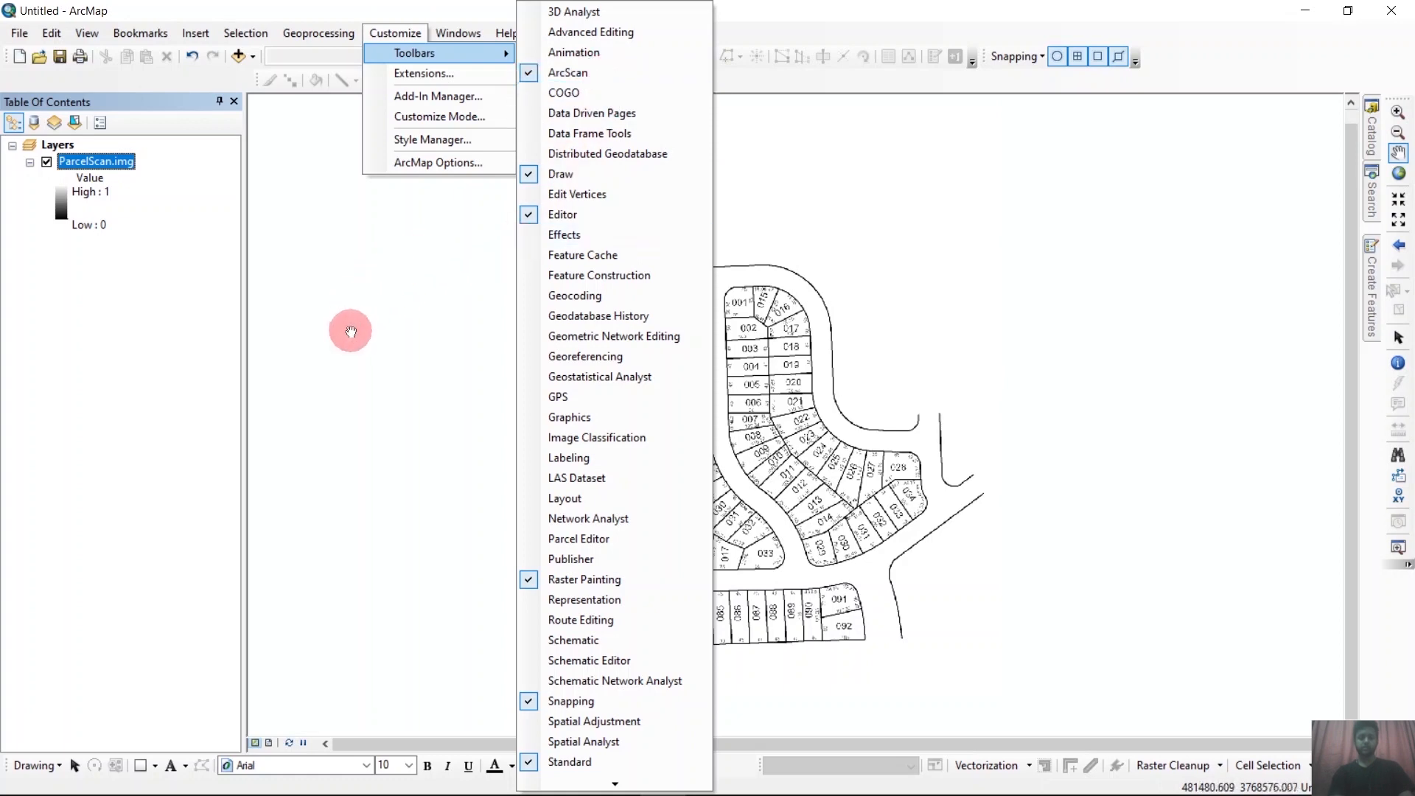
left_click_drag(346, 333, 793, 416)
left_click_drag(793, 414, 387, 371)
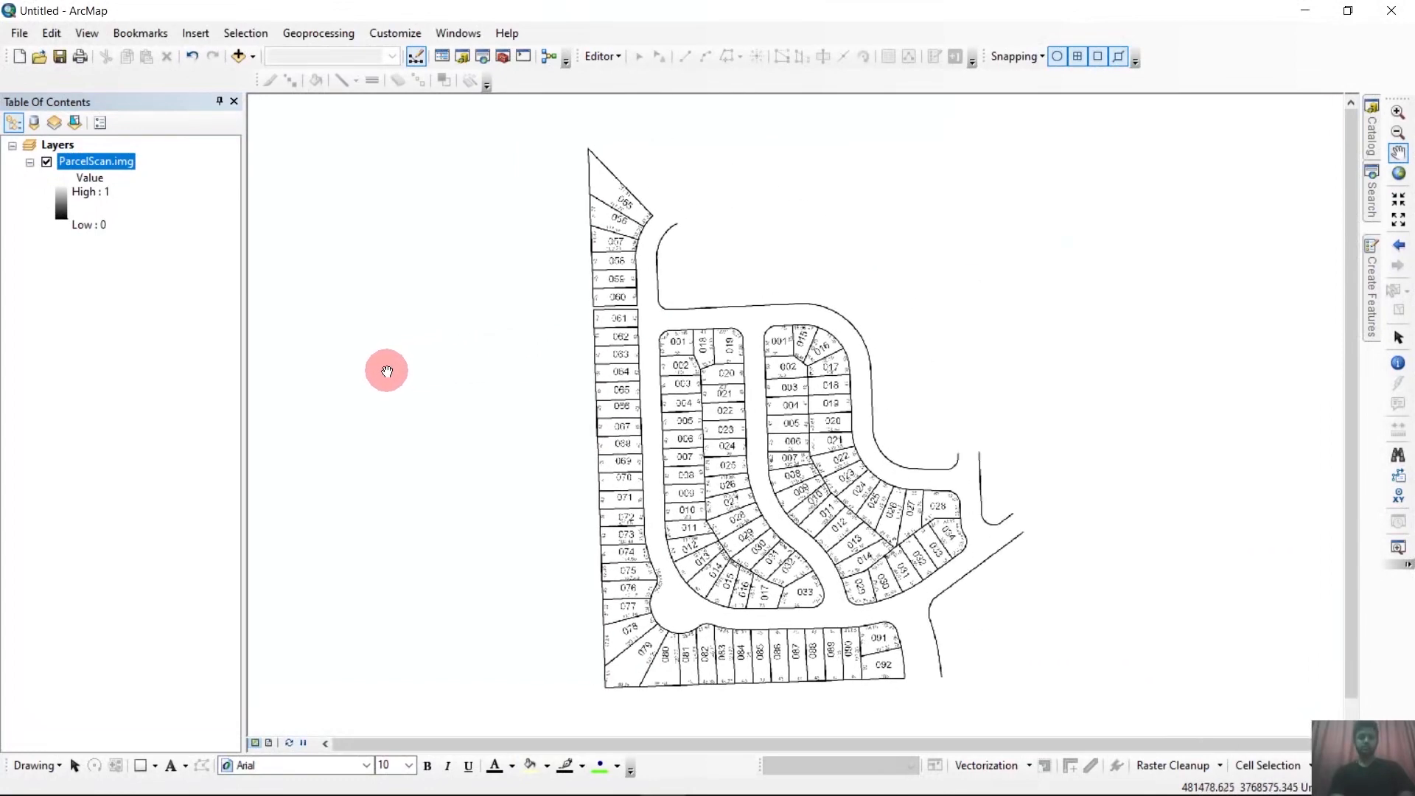
left_click_drag(590, 404, 556, 381)
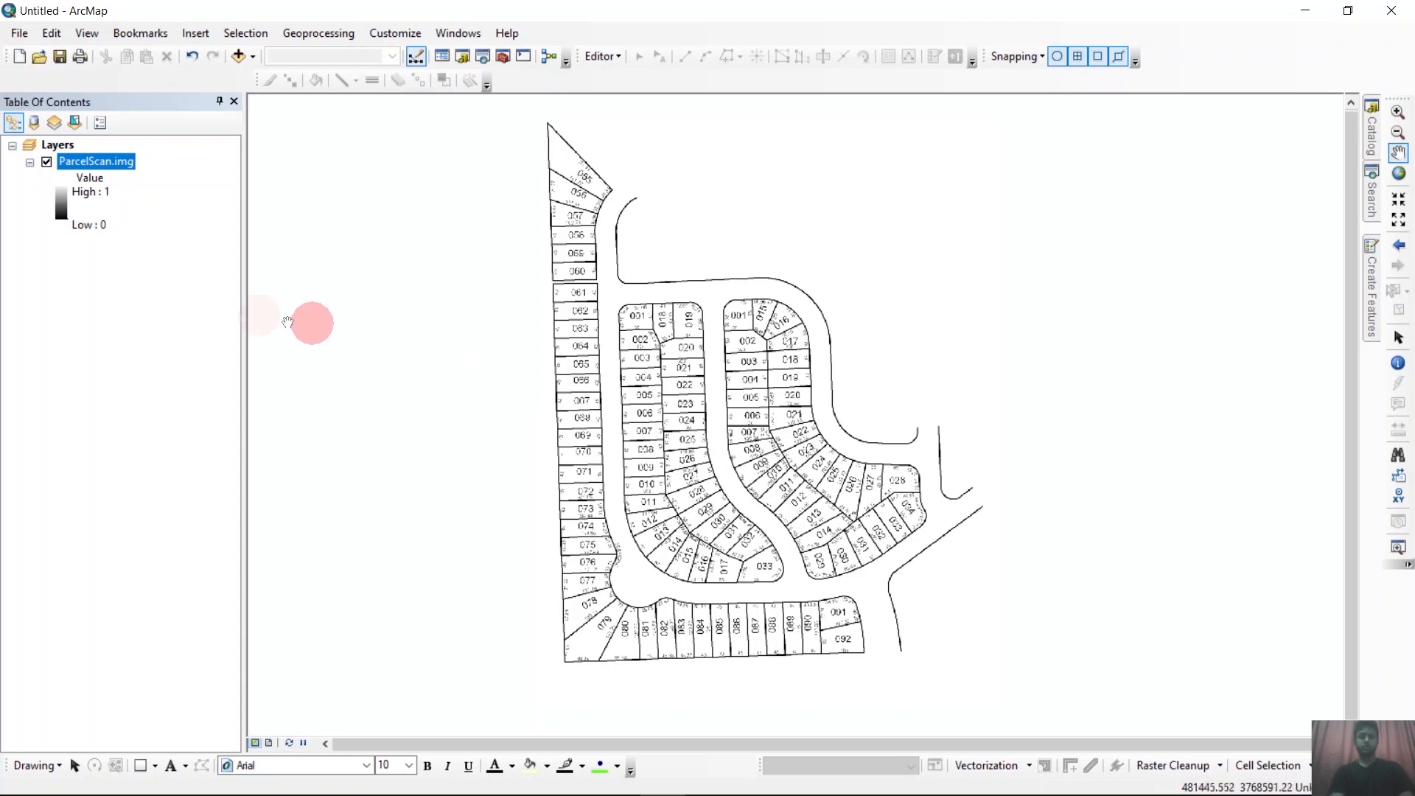
Change the ParcelScan.img layer's symbology to Classified with 2 classes.
right_click(126, 160)
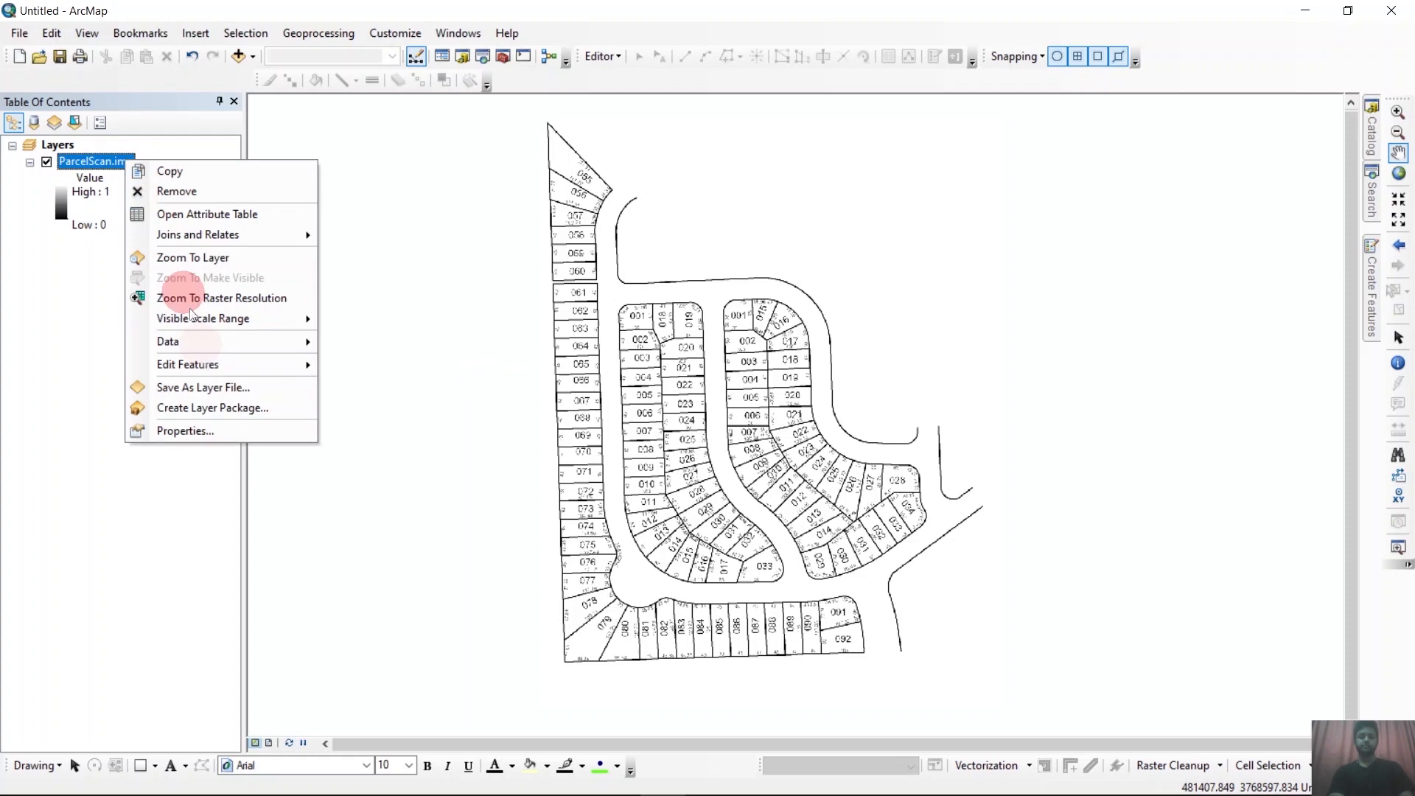
left_click(219, 424)
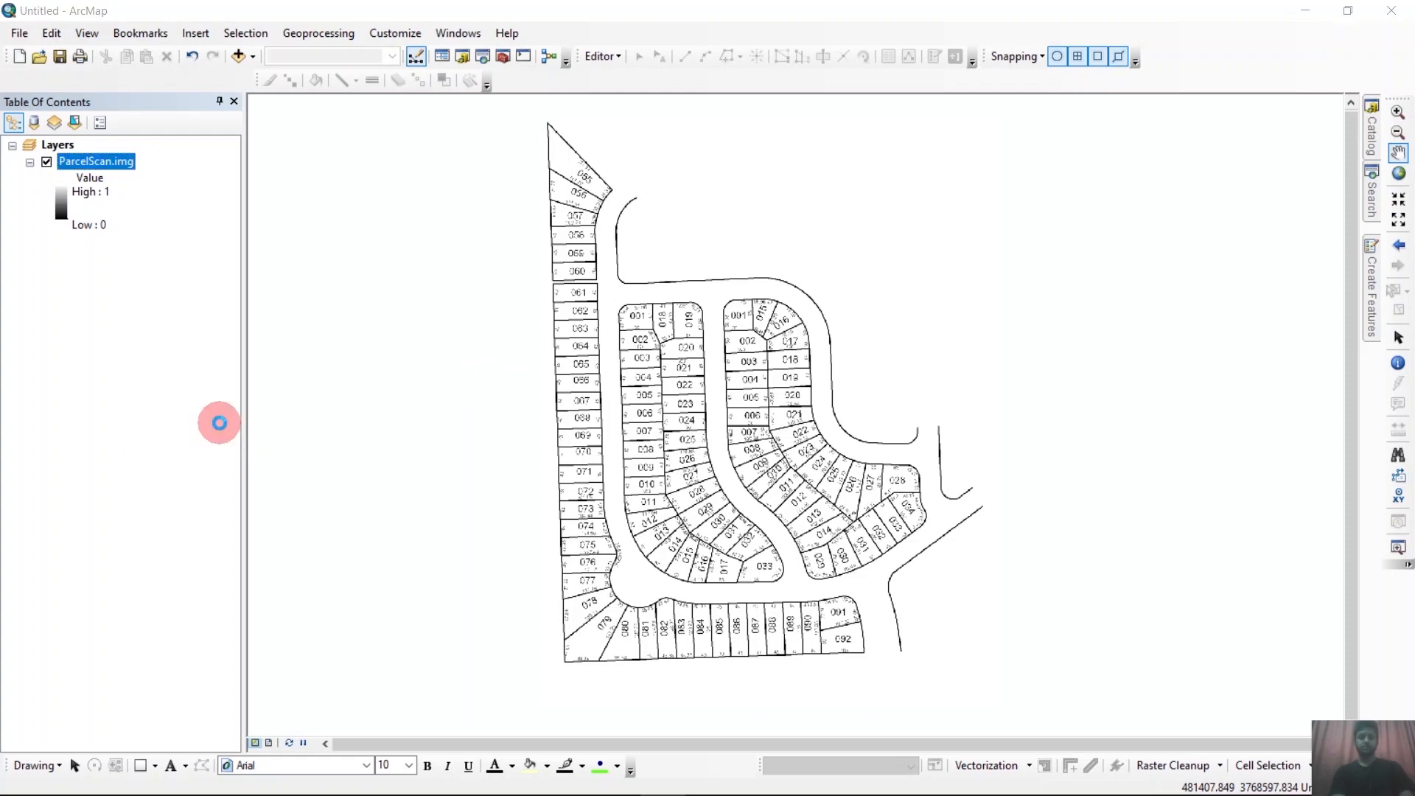
left_click(671, 195)
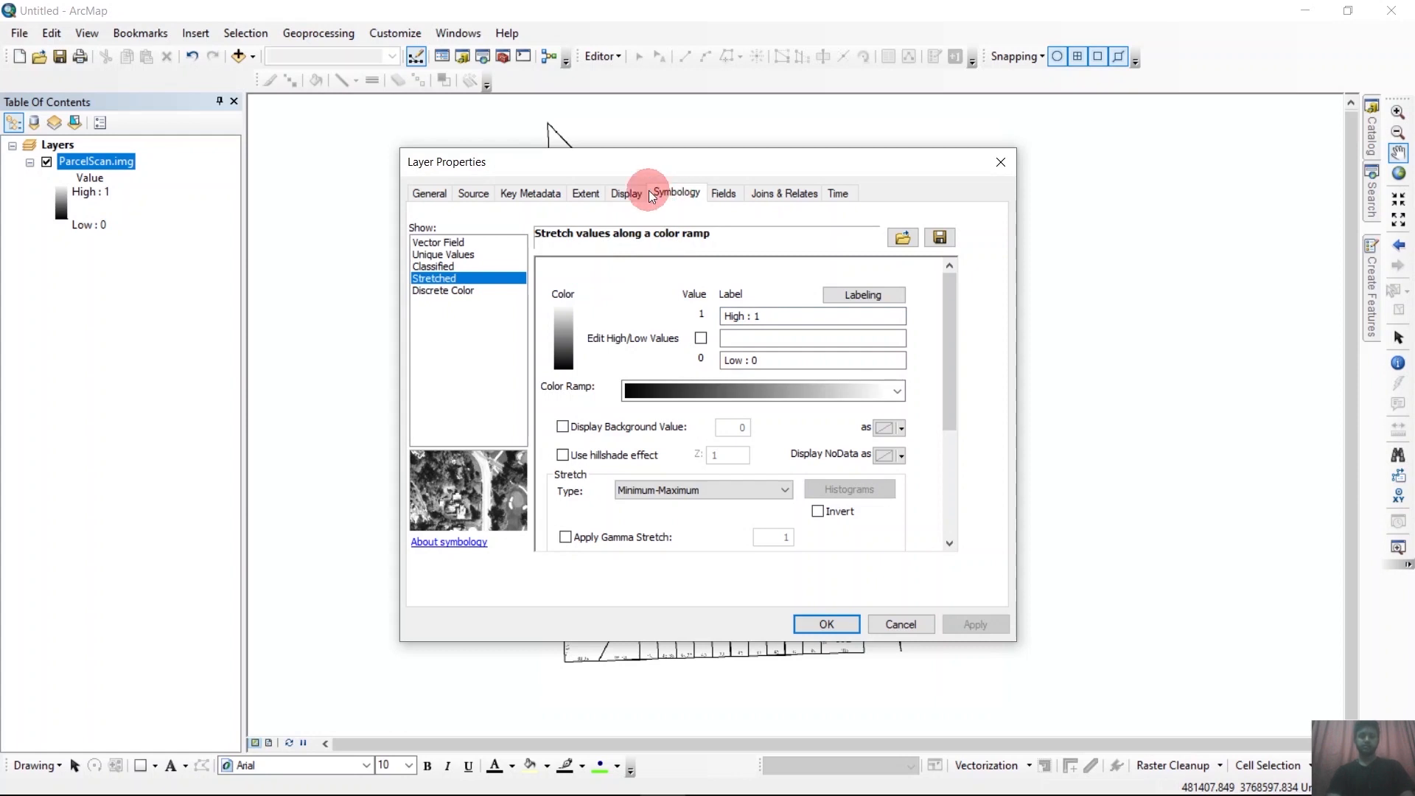
left_click(433, 267)
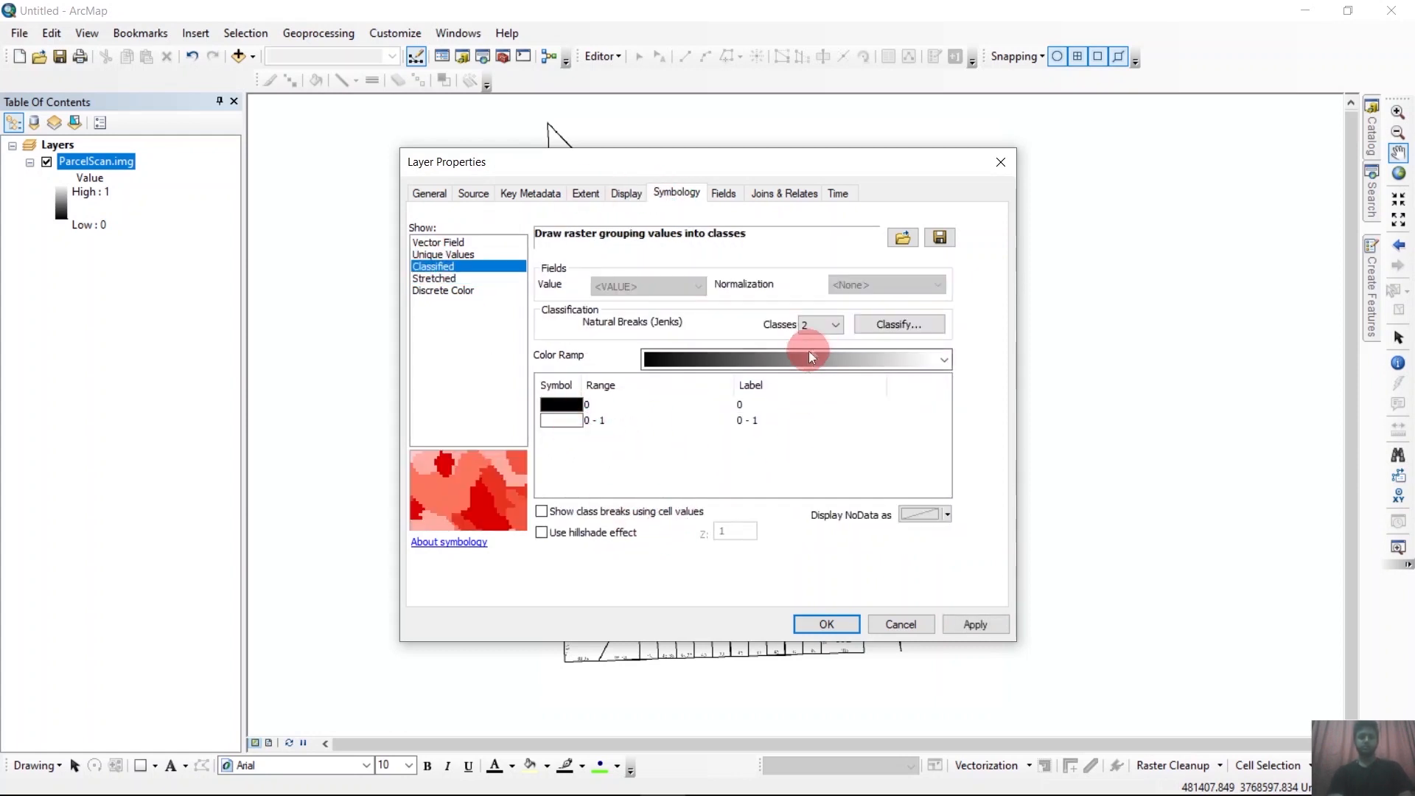
left_click(816, 330)
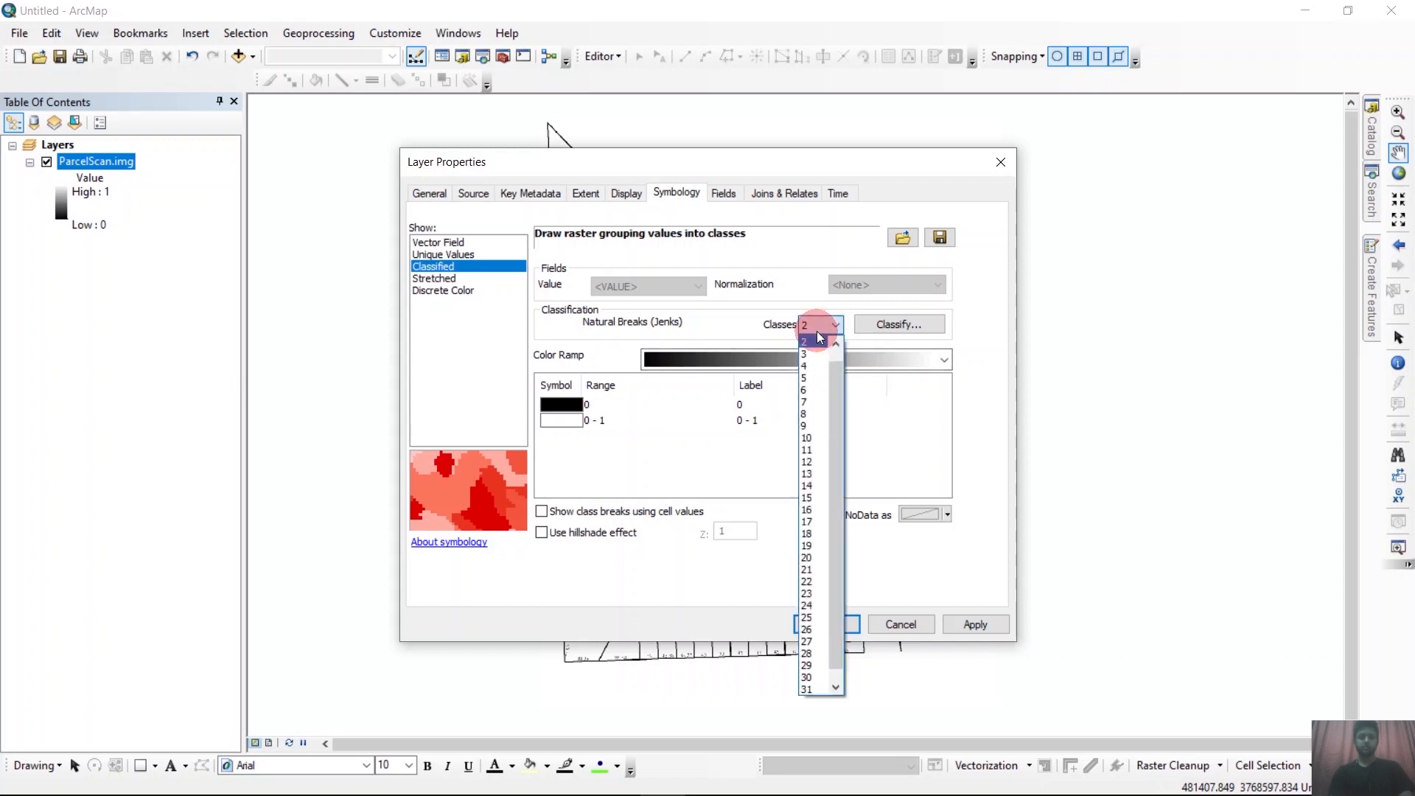
left_click(748, 325)
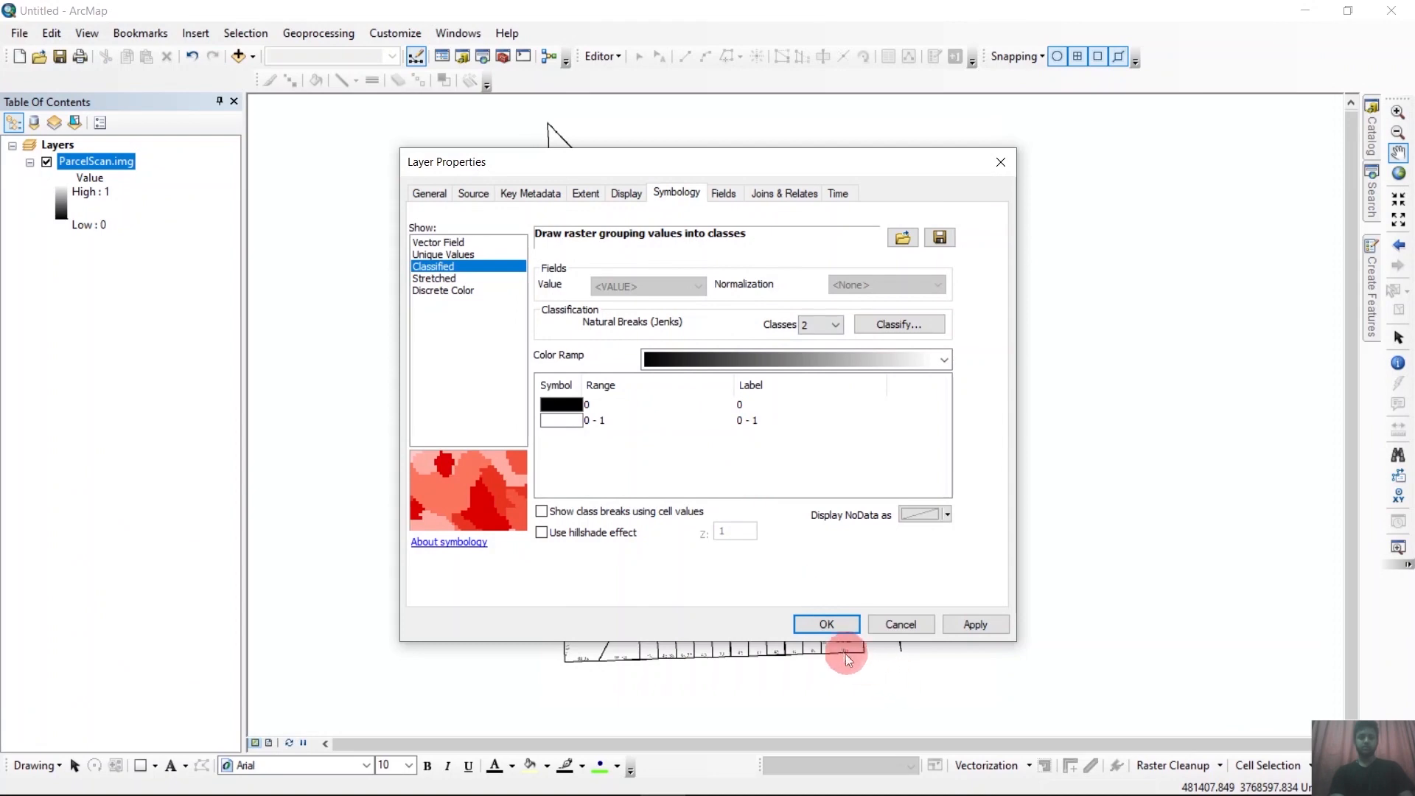
left_click(826, 624)
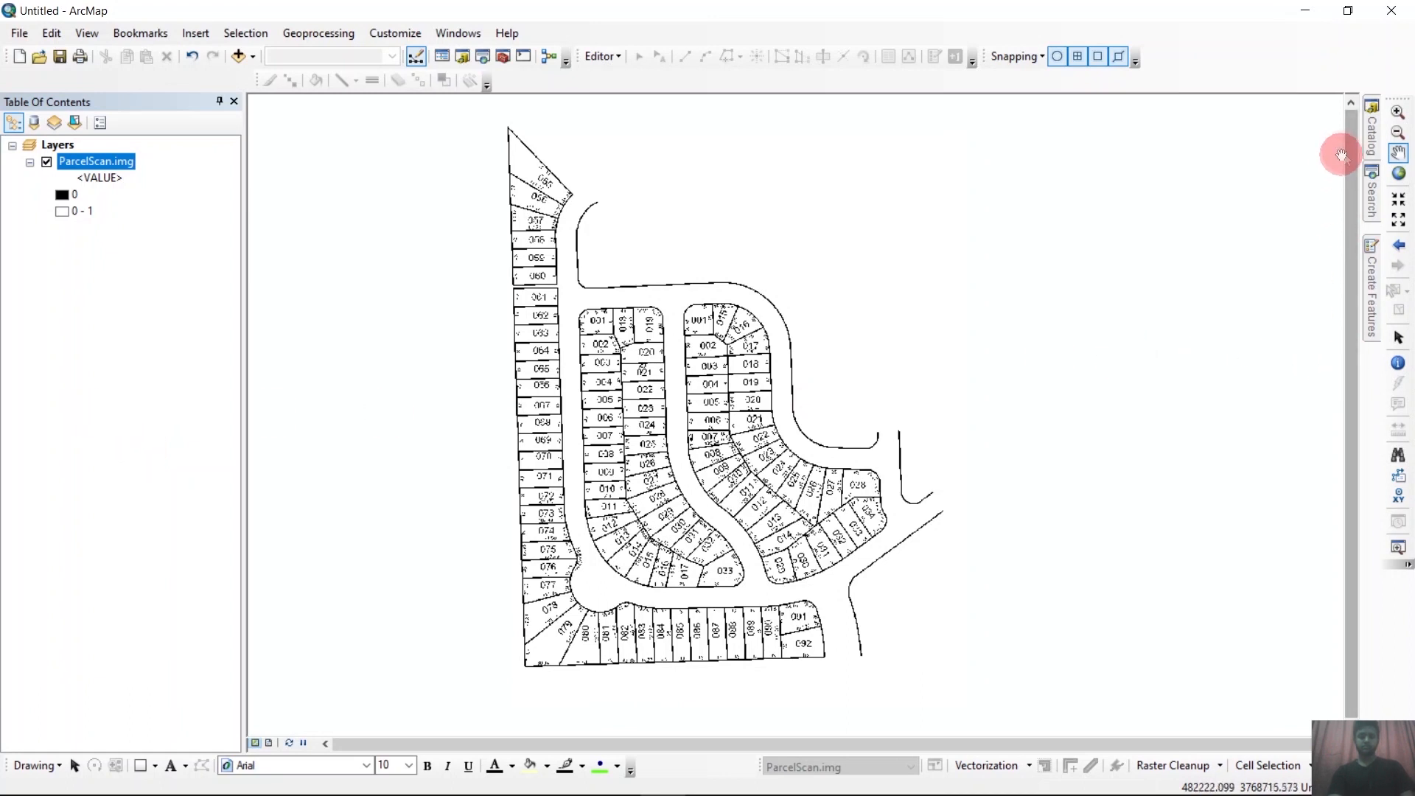
Start a new shapefile in the Digitizing folder and name it poly_new_s.
left_click(1372, 144)
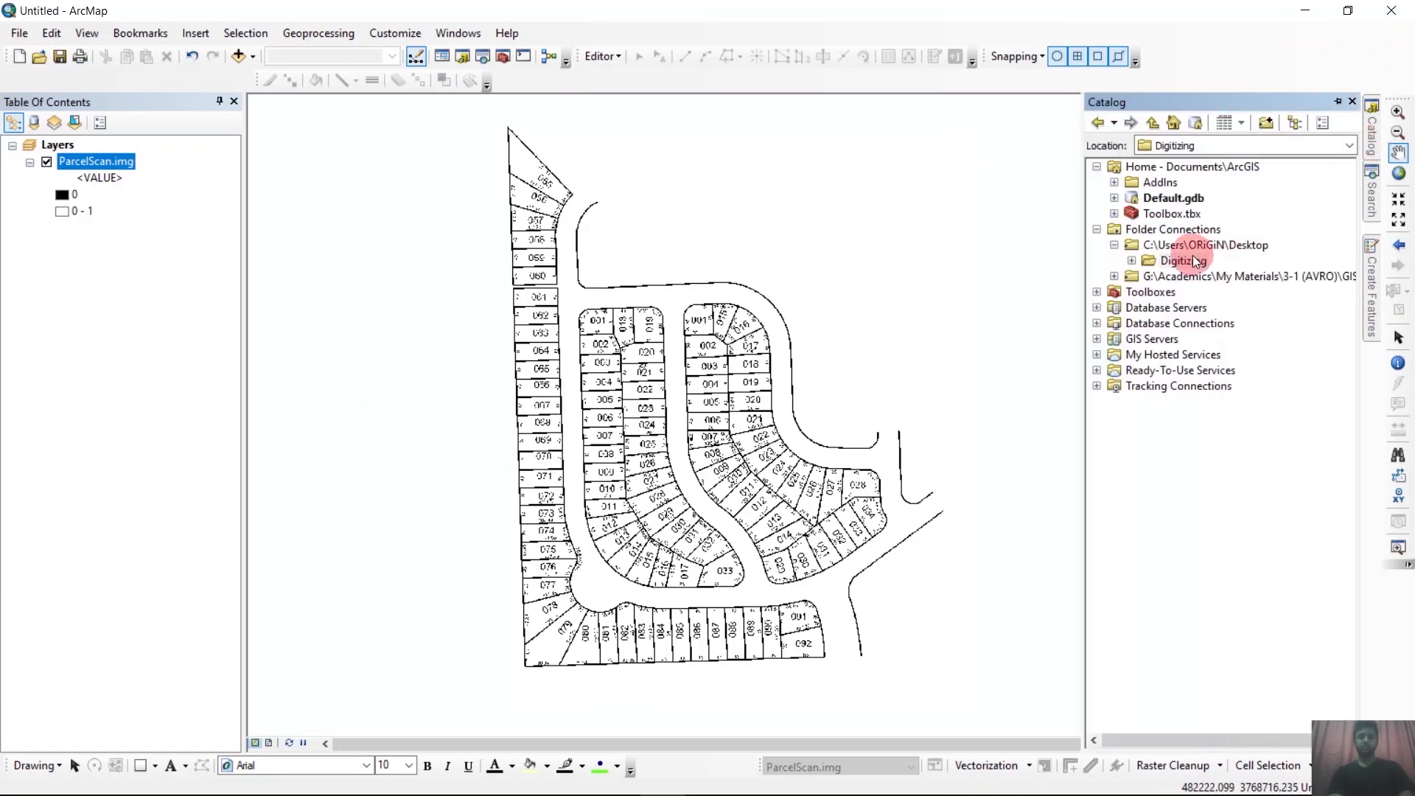
left_click(1165, 262)
right_click(1164, 262)
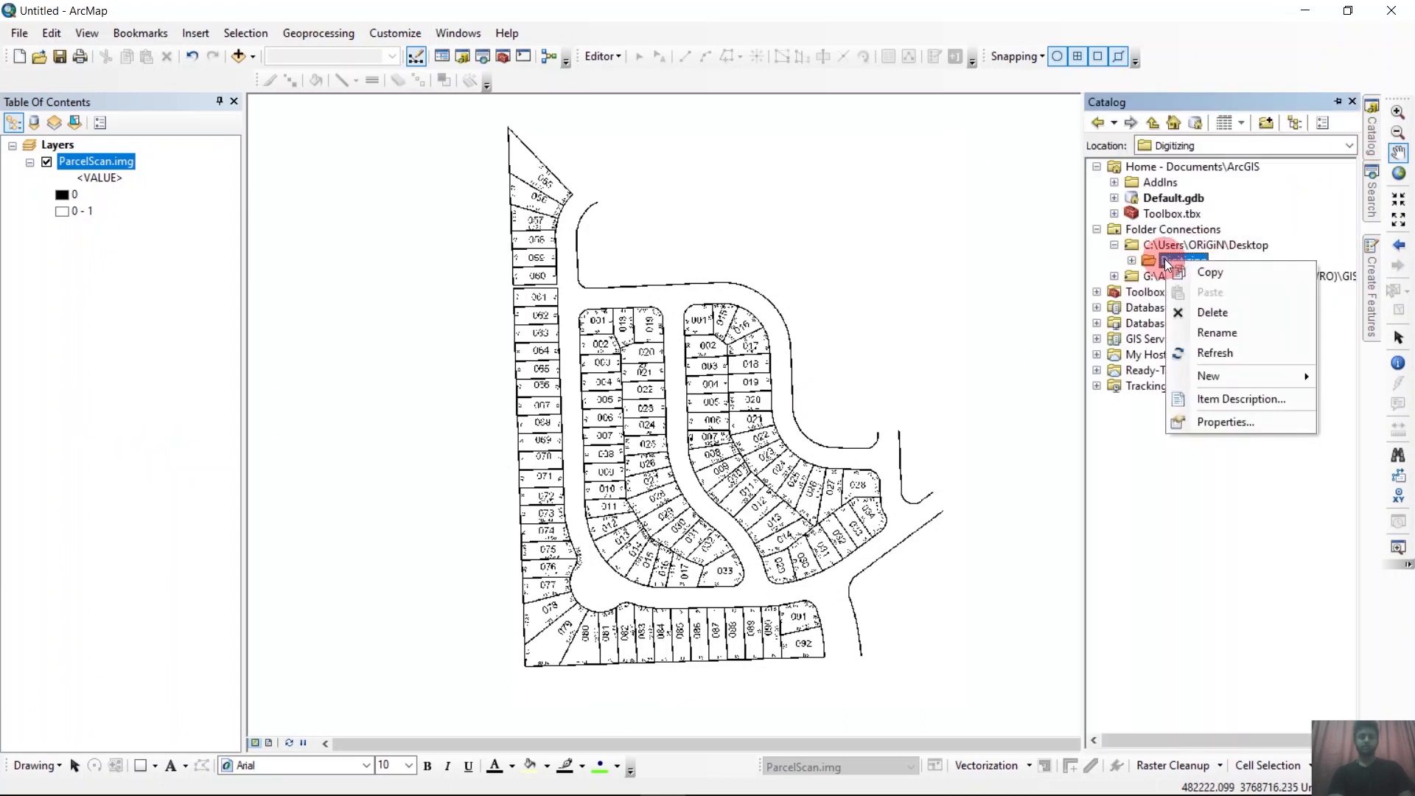
mouse_move(1242, 375)
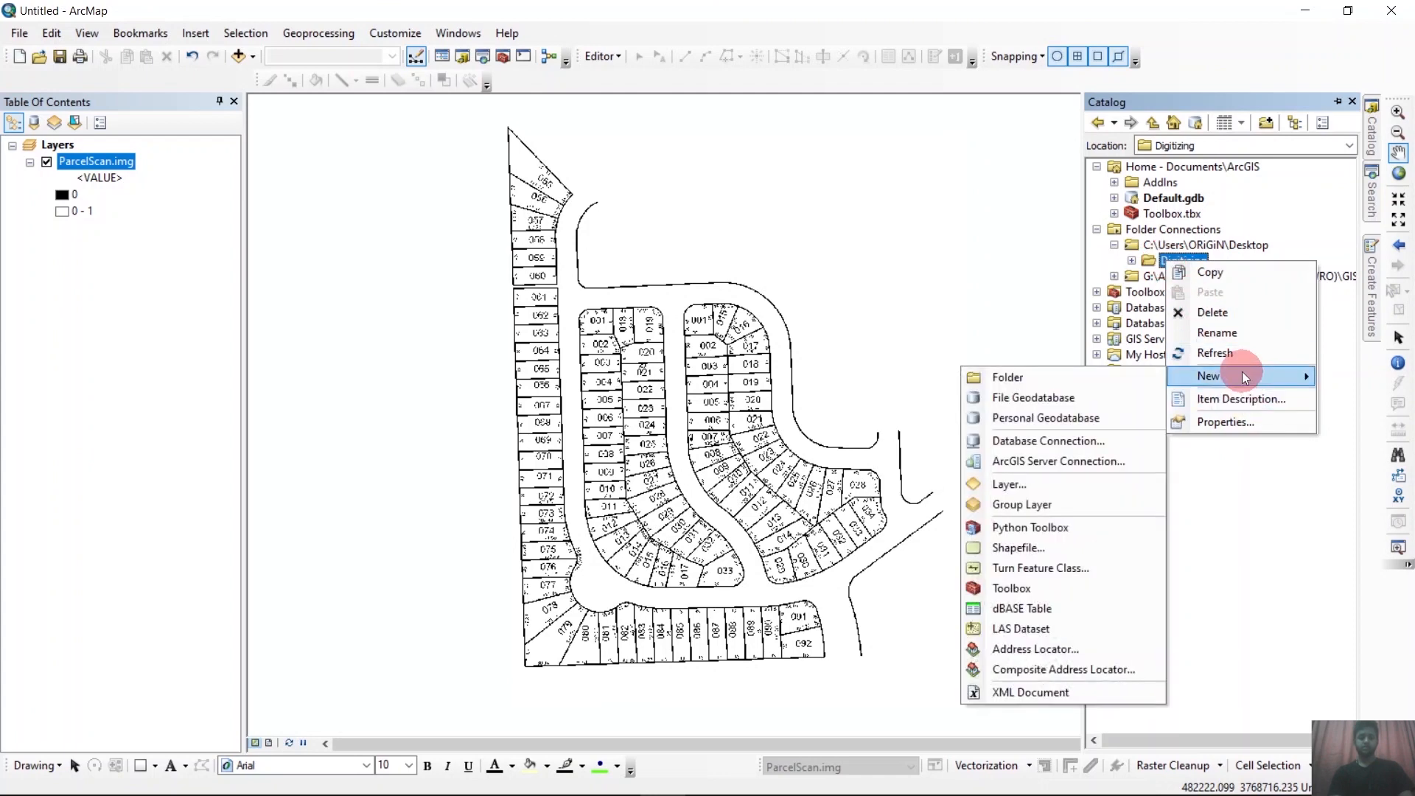
left_click(1031, 546)
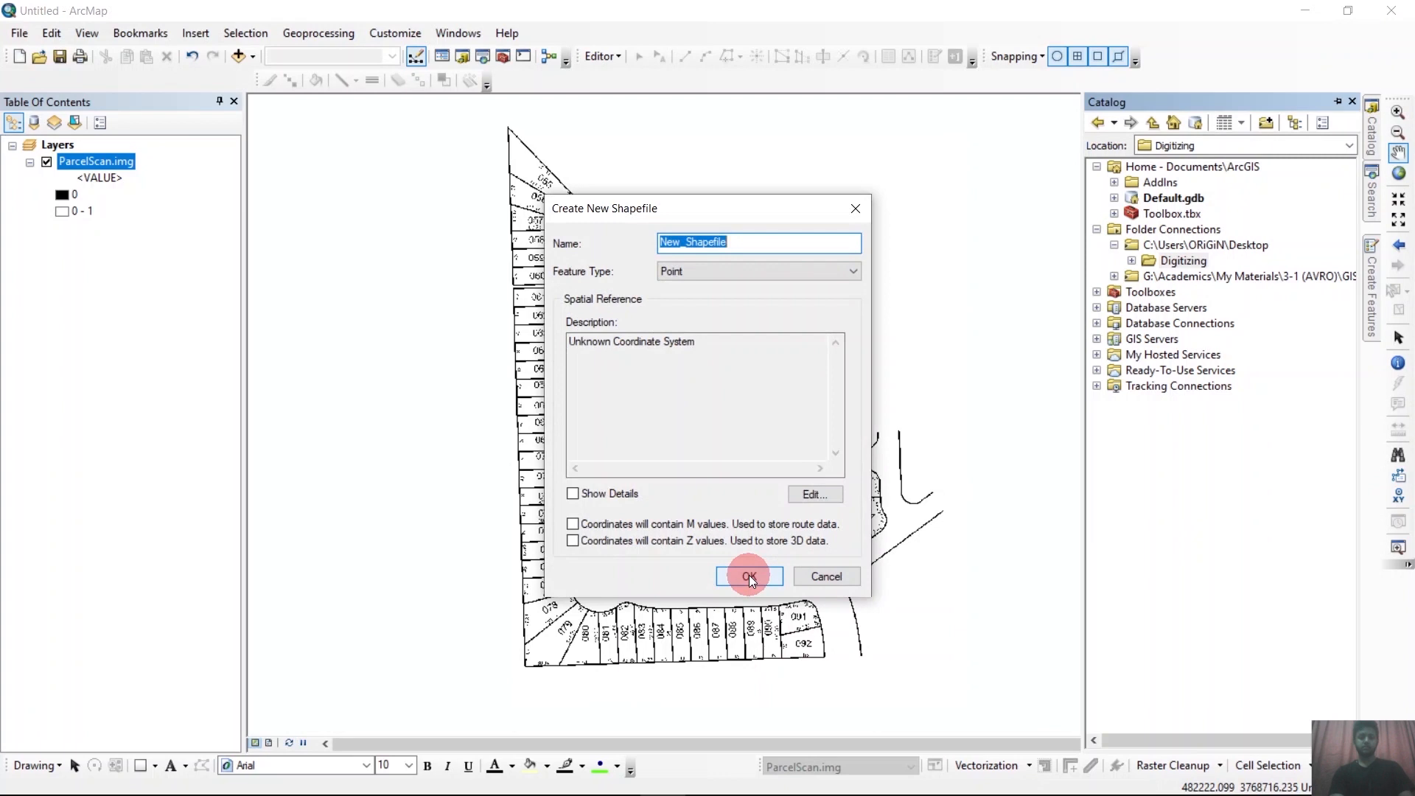
key("BackSpace")
type("poly_n")
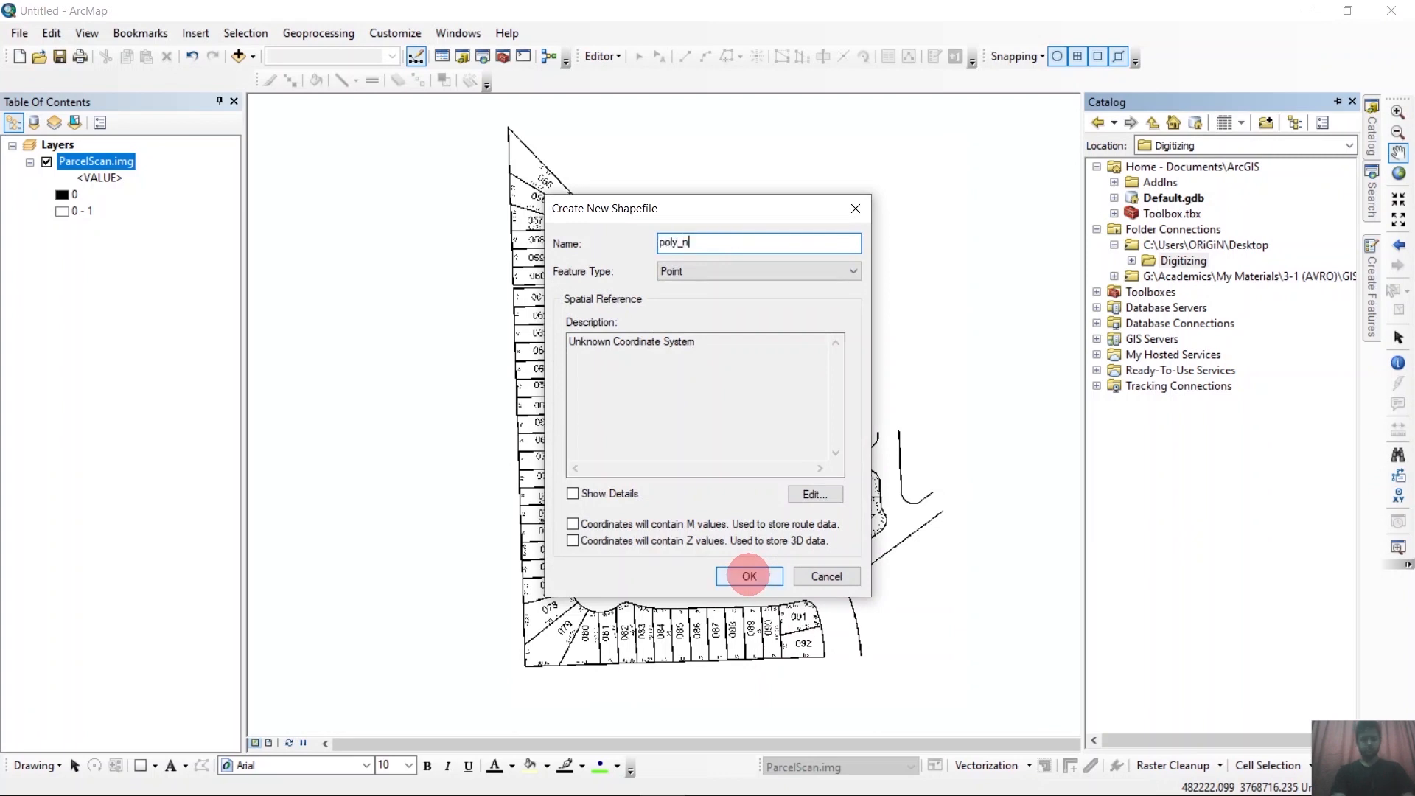
type("ew_s")
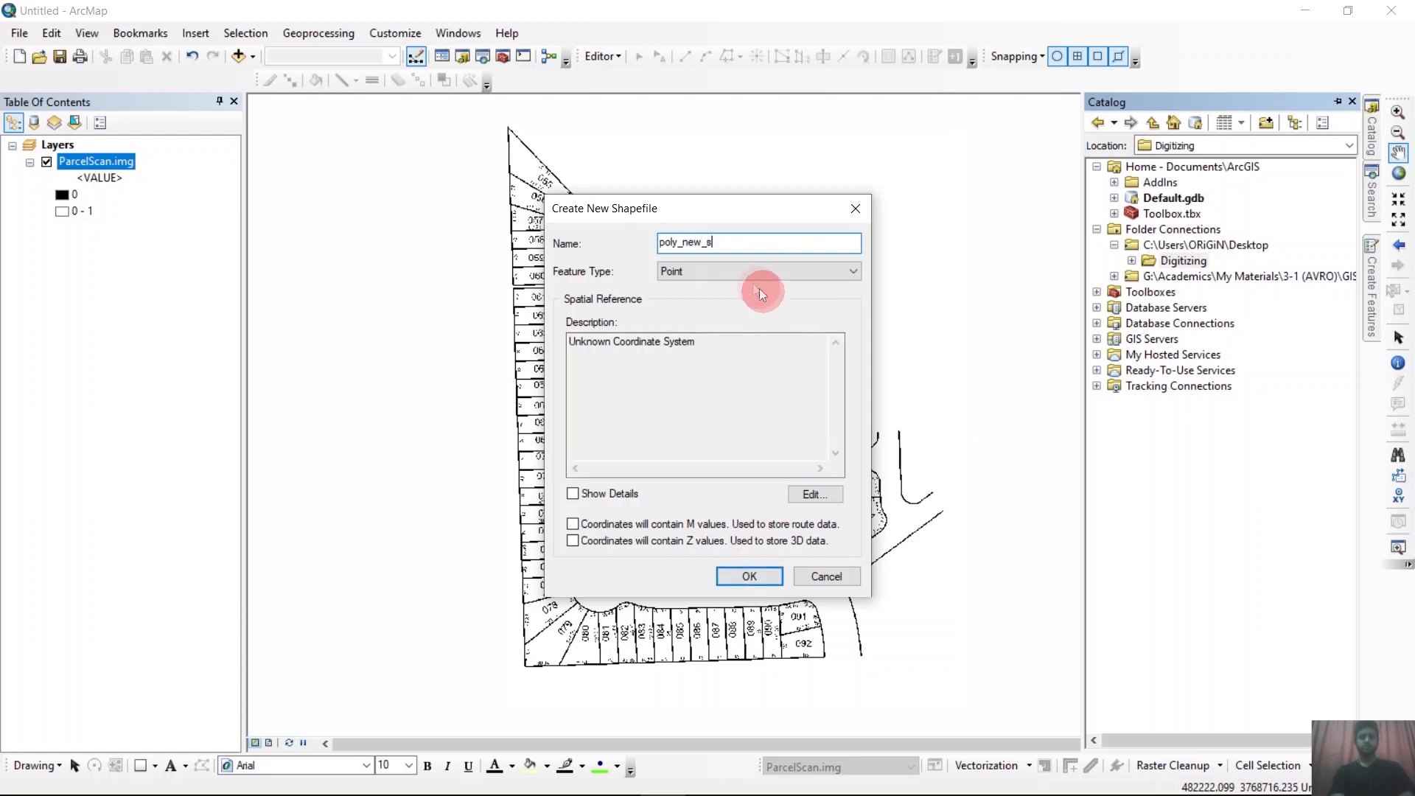
Set the new shapefile's feature type to Polyline and create it with an unknown coordinate system.
left_click(741, 266)
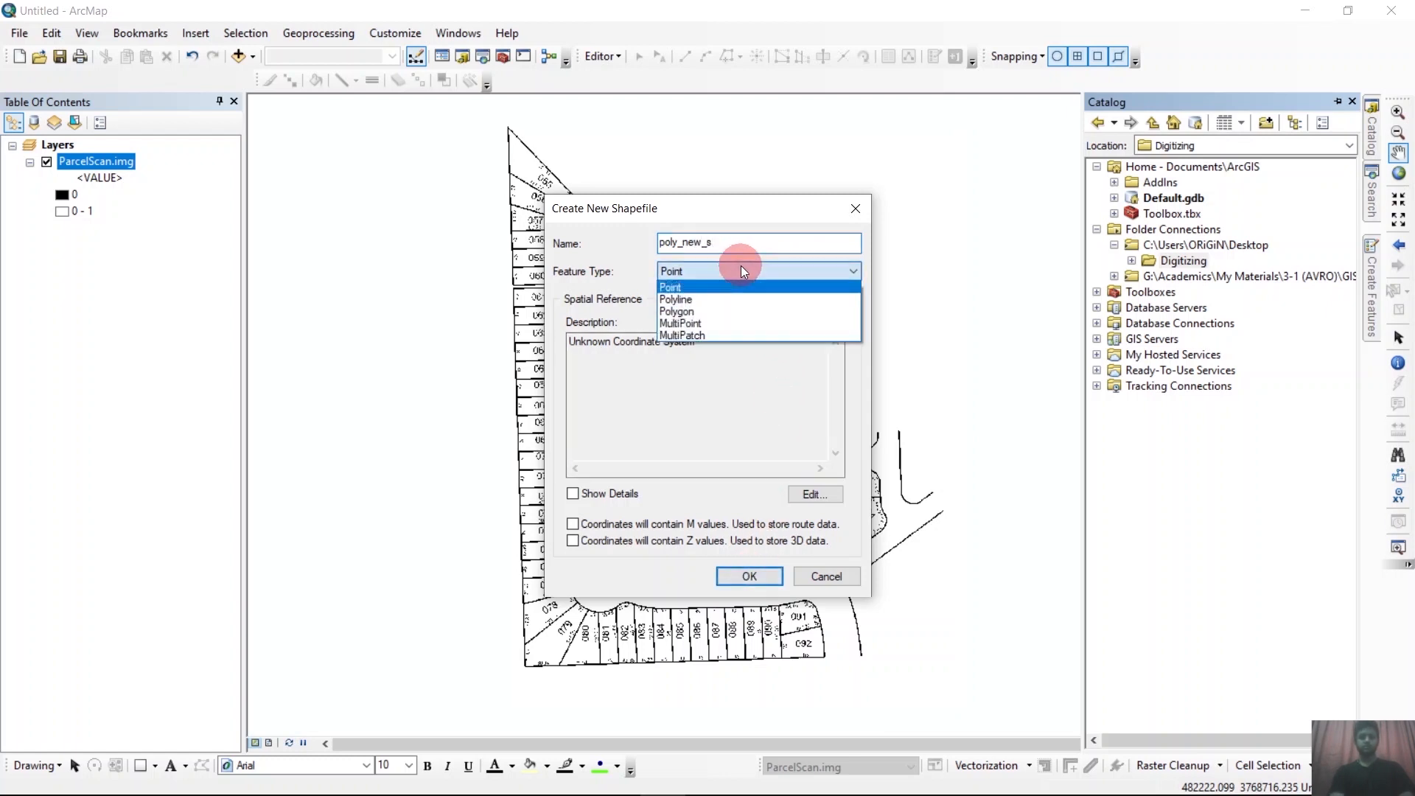
left_click(687, 296)
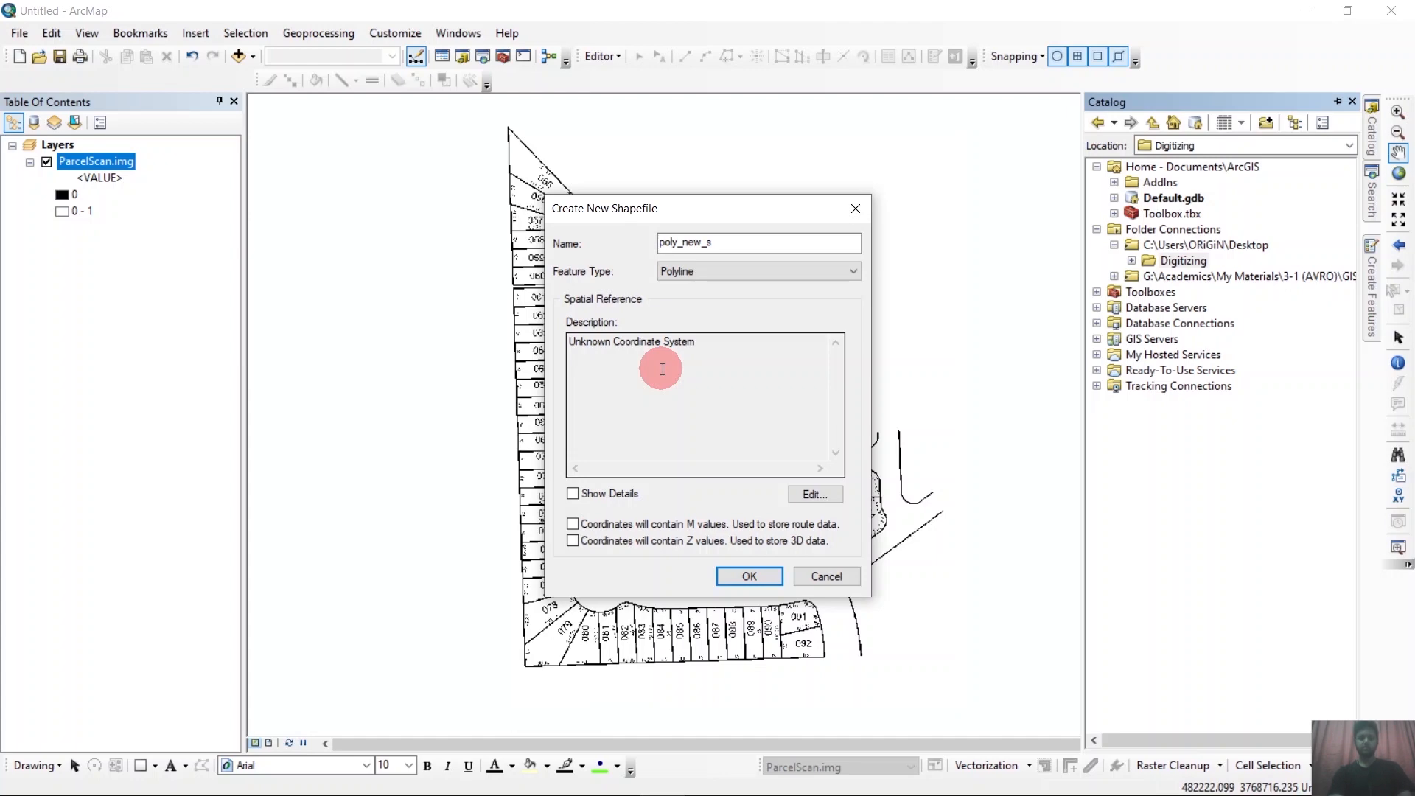
left_click(750, 577)
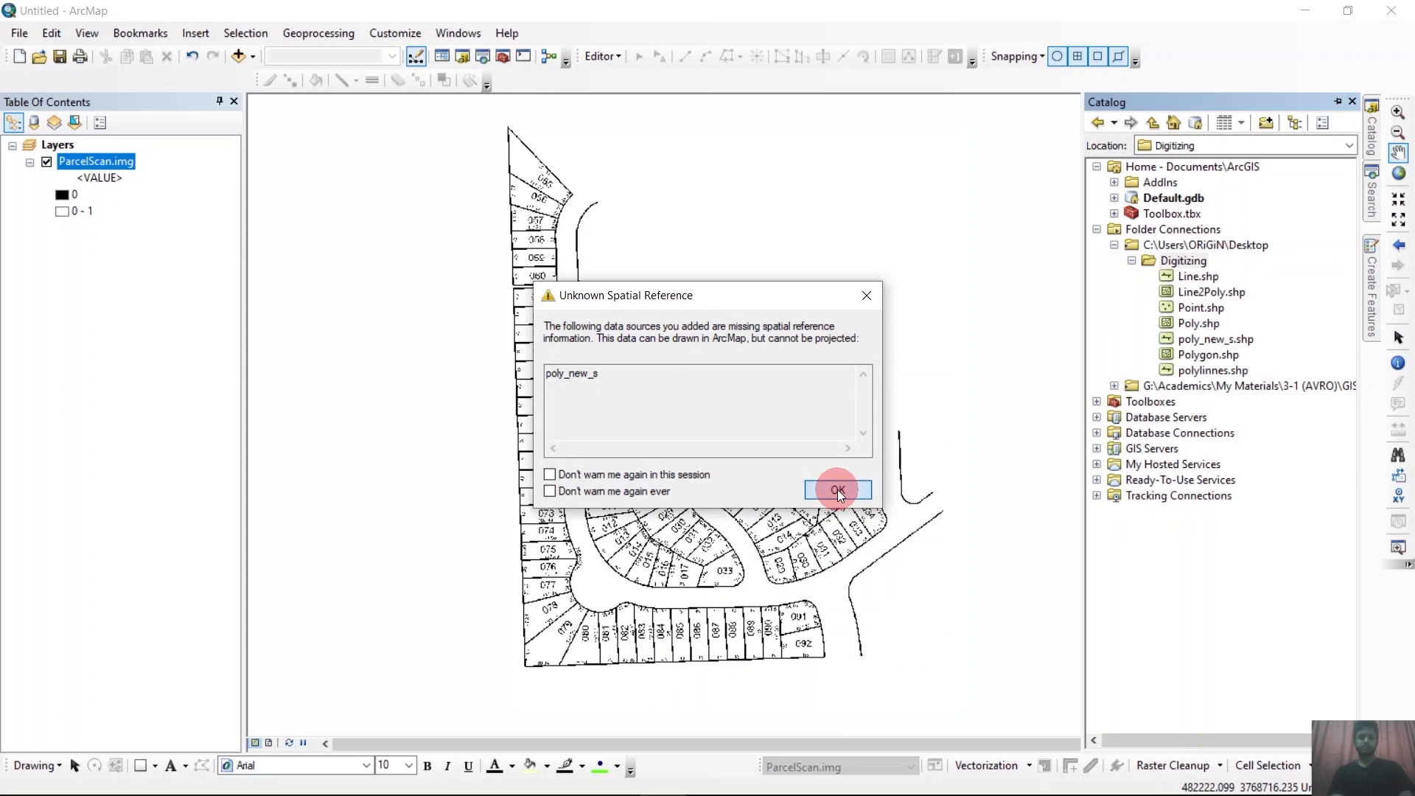
left_click(837, 489)
left_click(63, 180)
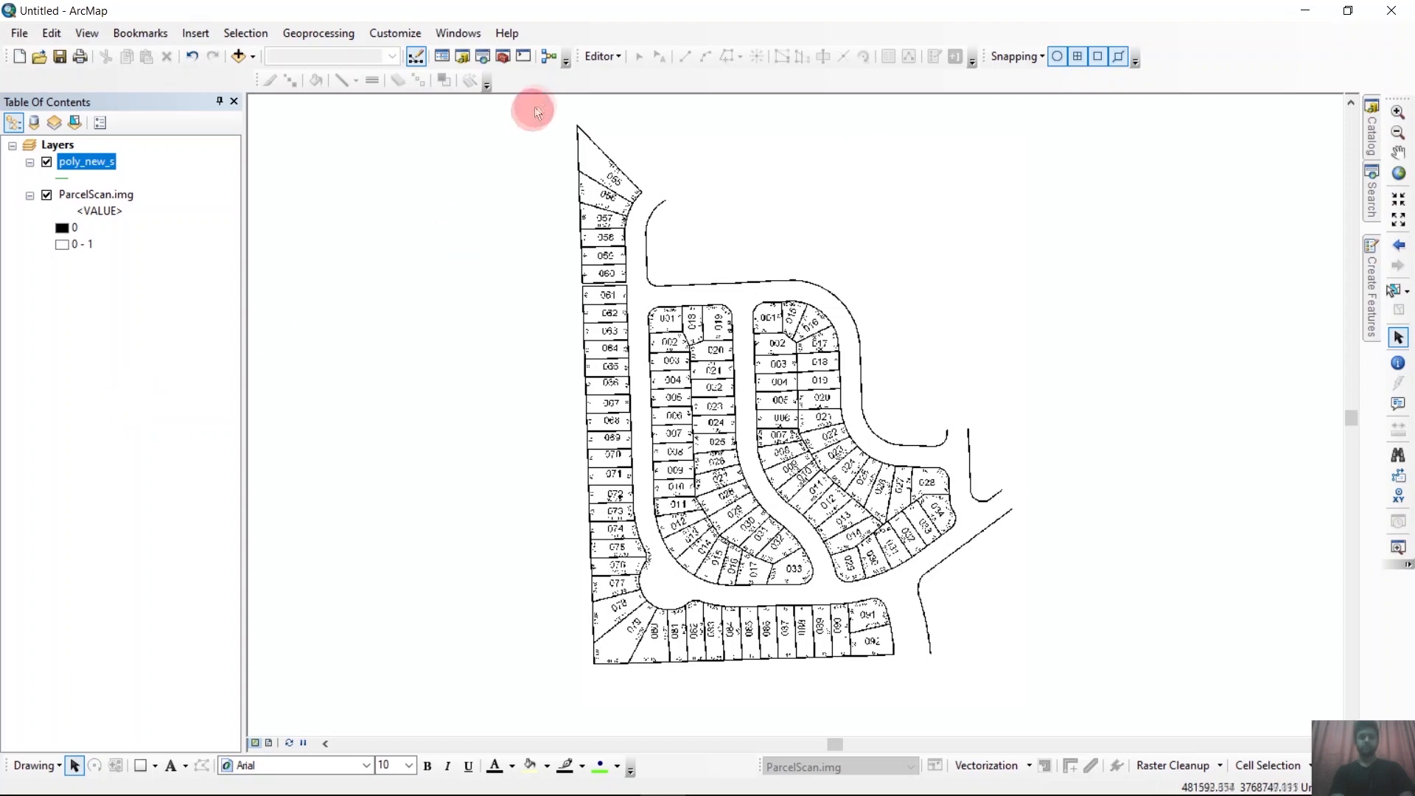
Start an editing session on the poly_new_s layer.
left_click(595, 58)
left_click(604, 85)
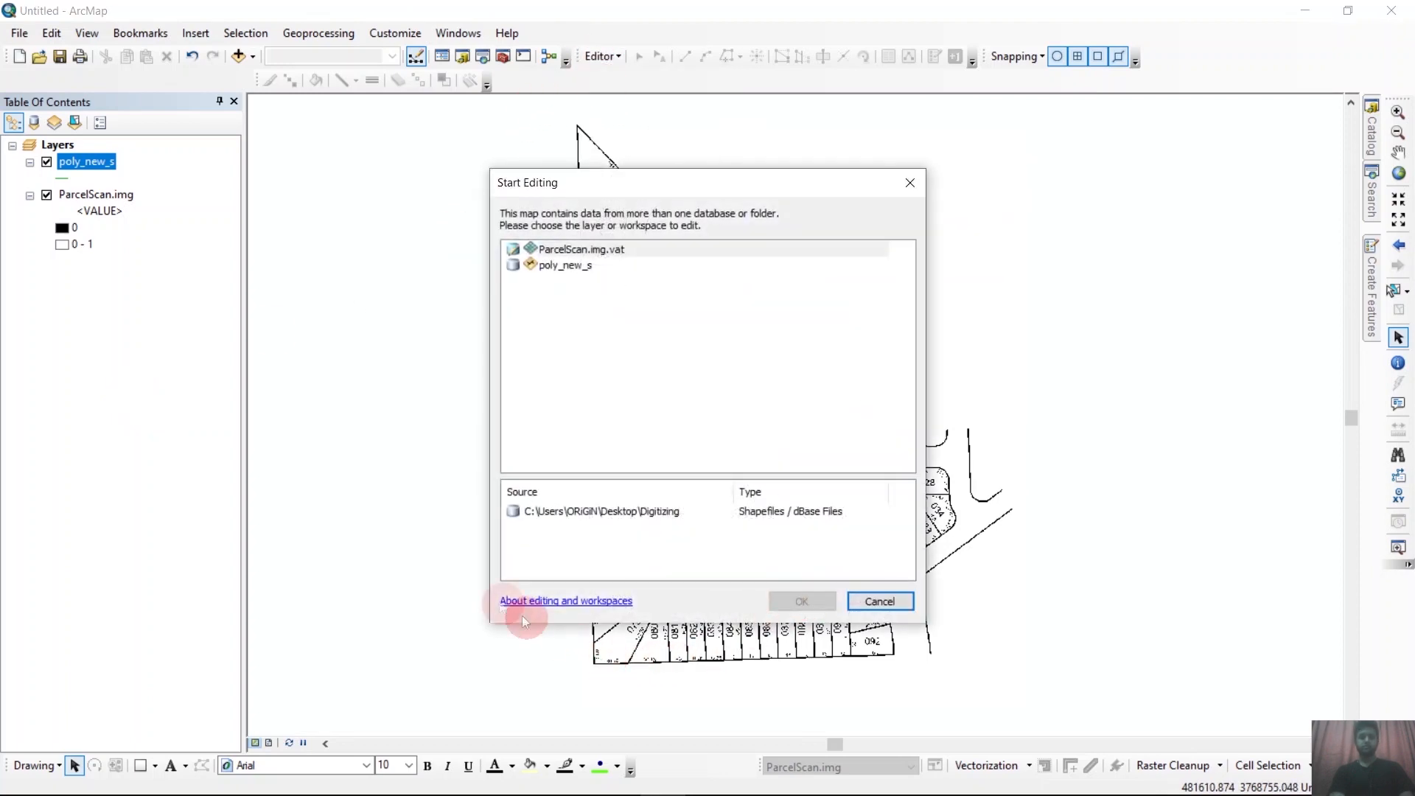
left_click(567, 266)
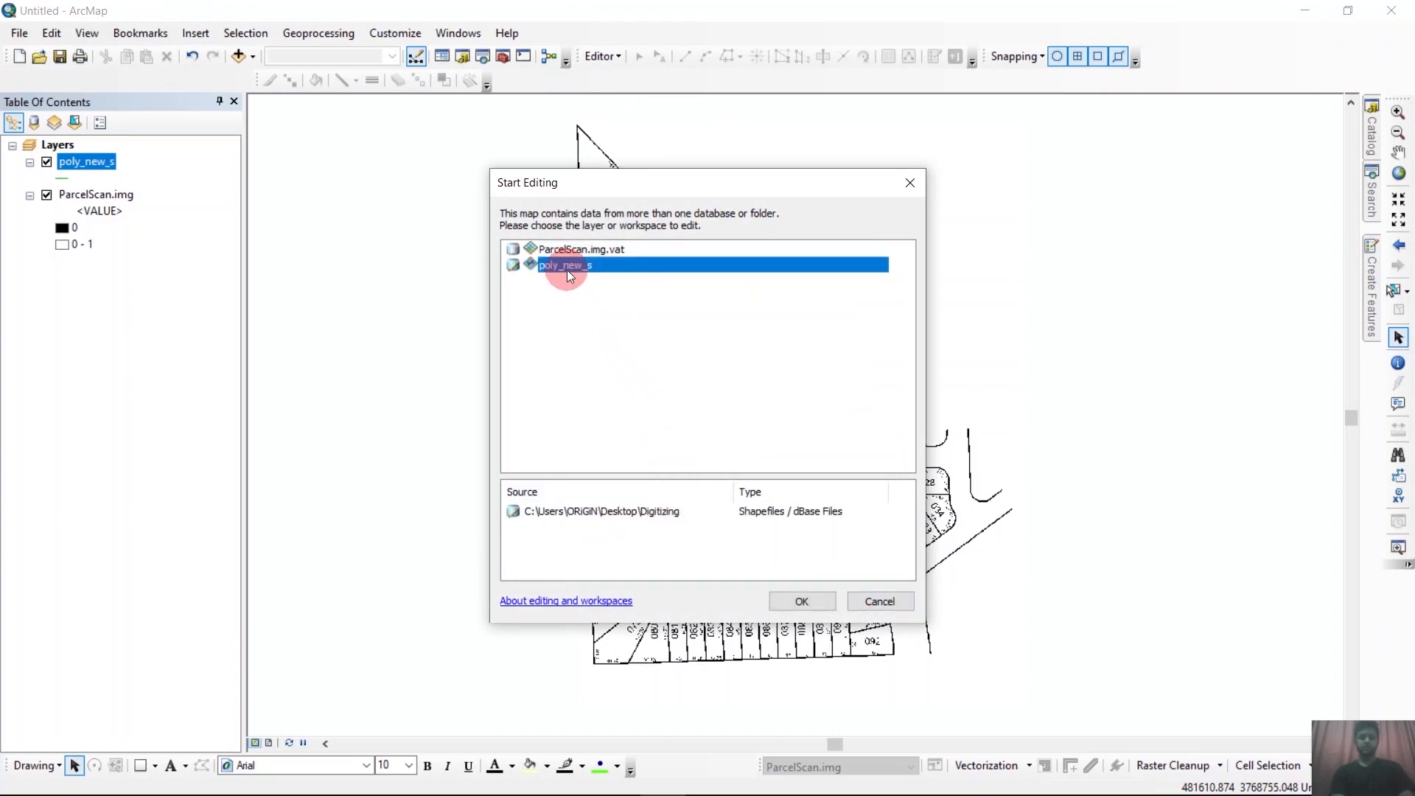
left_click(794, 590)
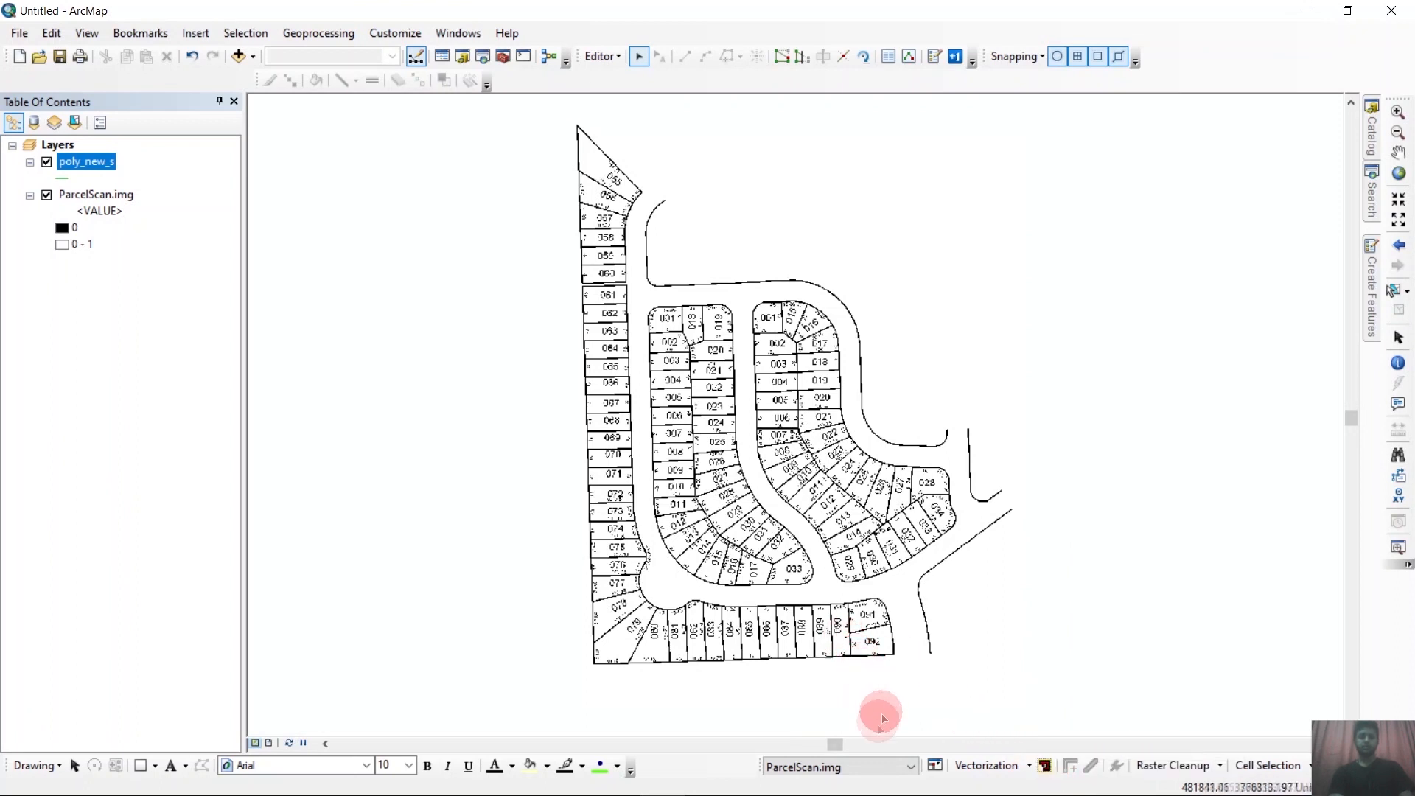
Show the vectorization preview for ParcelScan.img and inspect how the parcel lines and labels are traced.
left_click(997, 768)
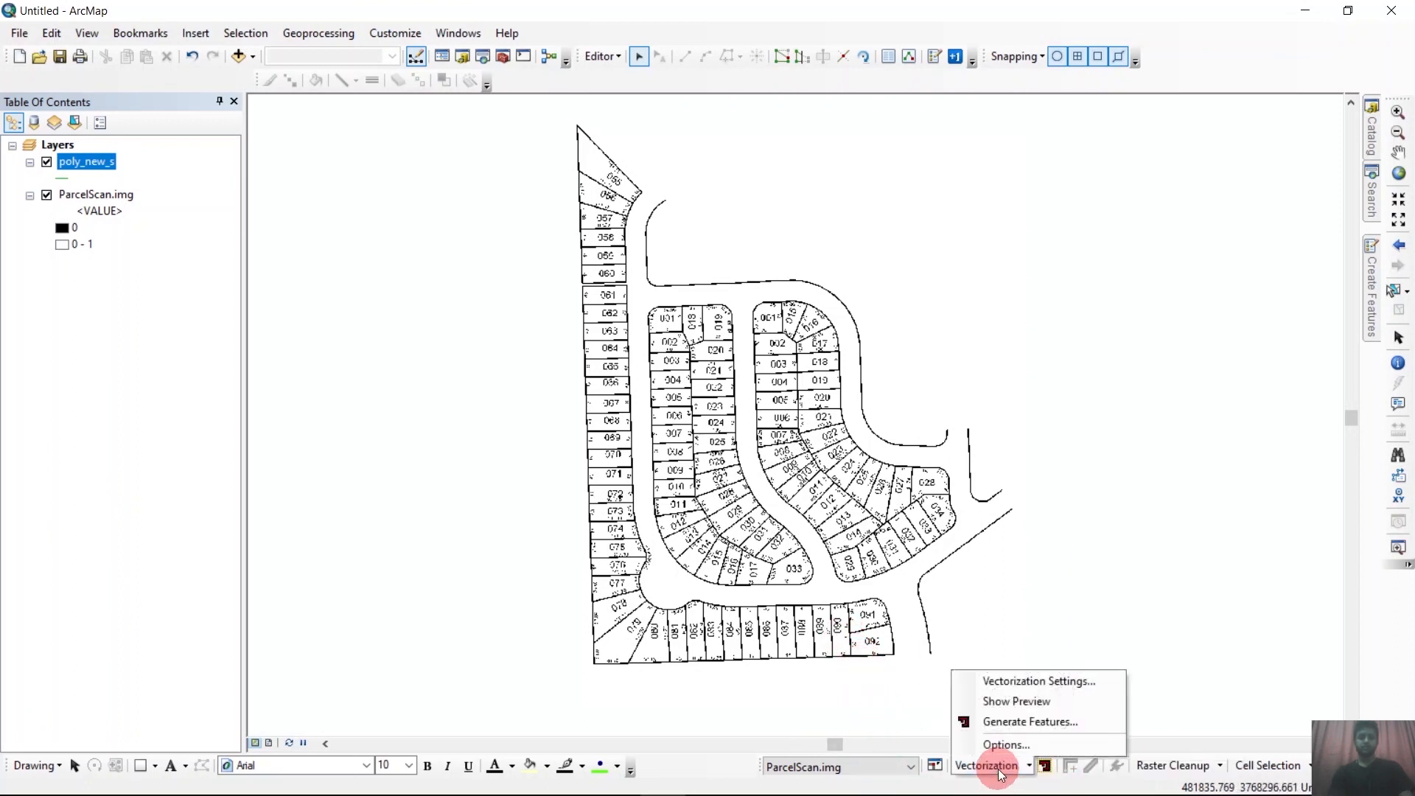
left_click(1015, 702)
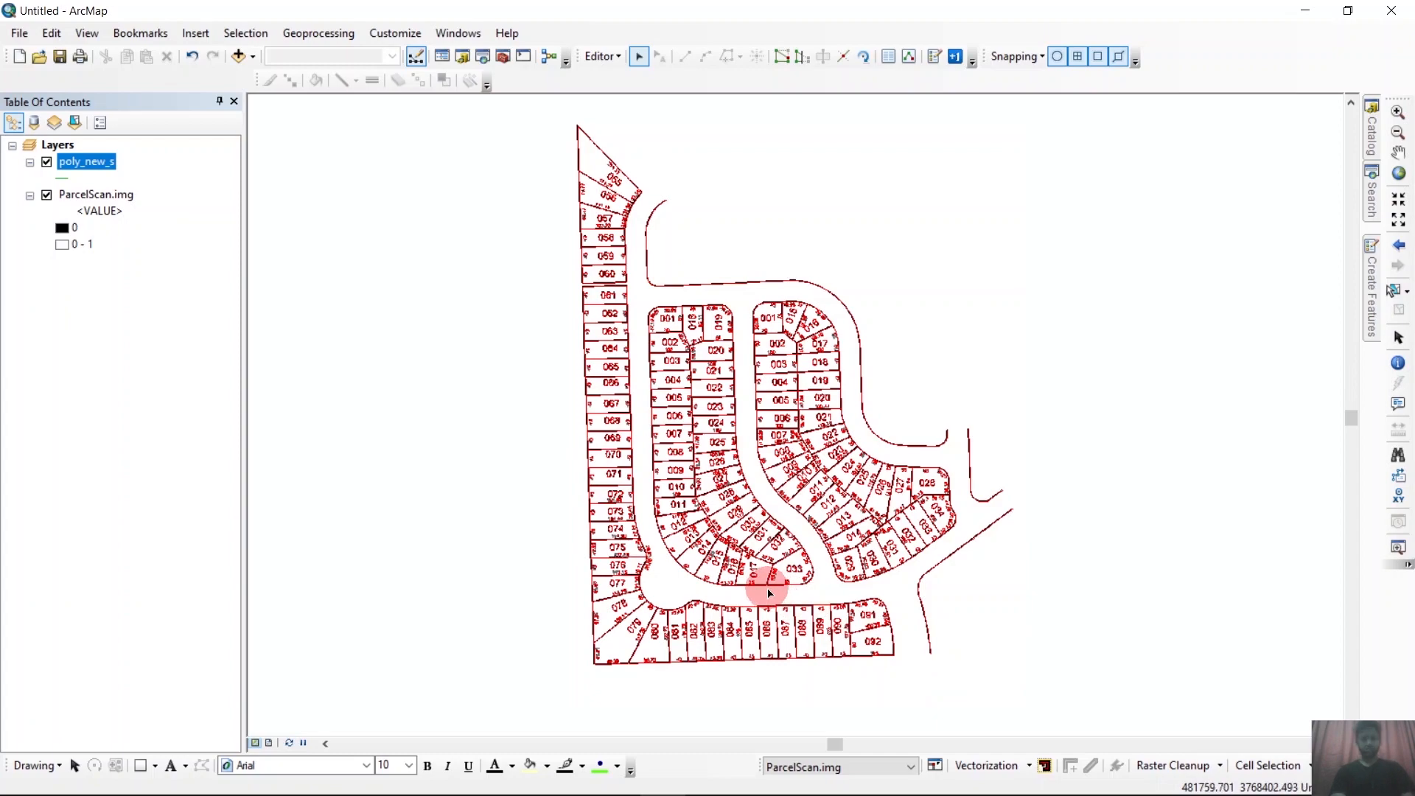
scroll(703, 542, "up", 3)
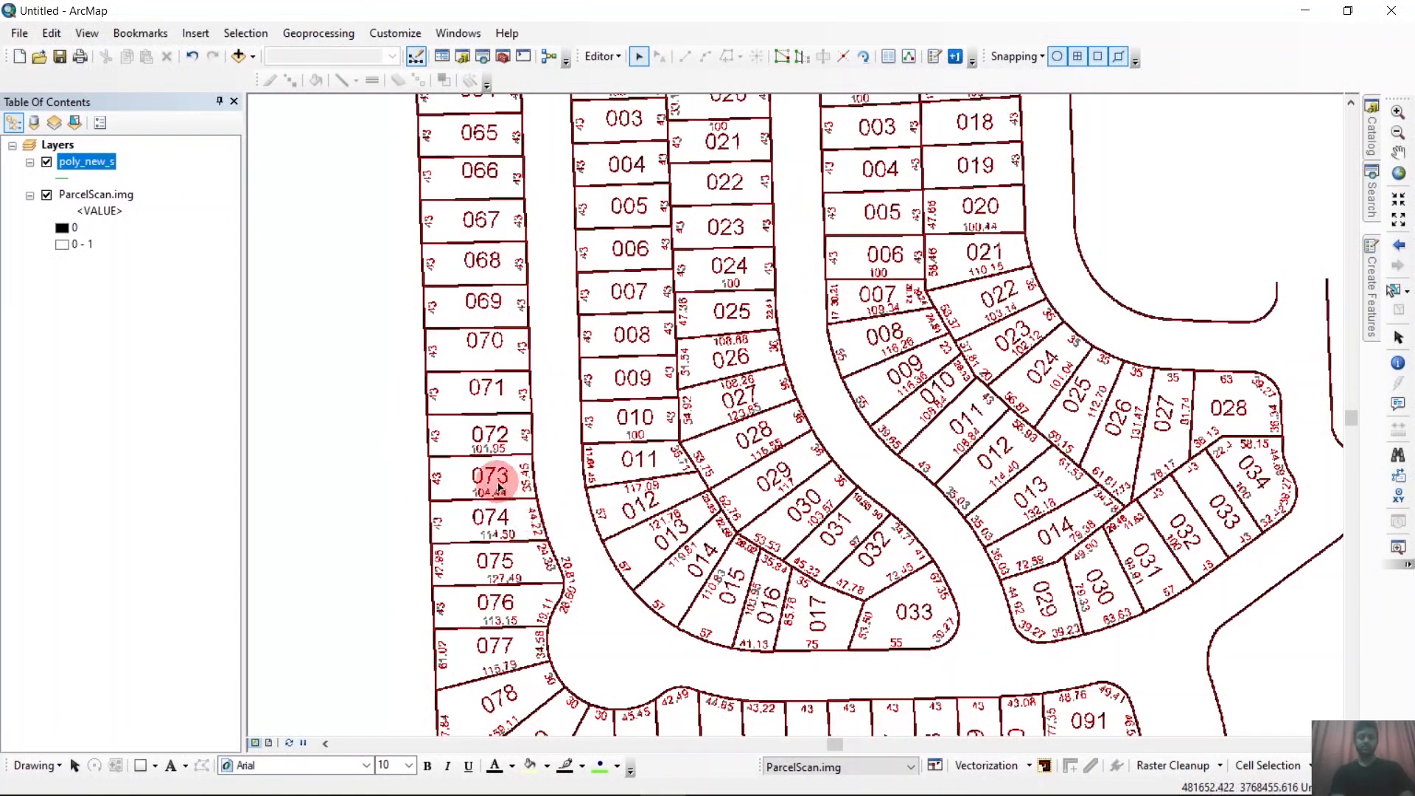
scroll(537, 448, "down", 2)
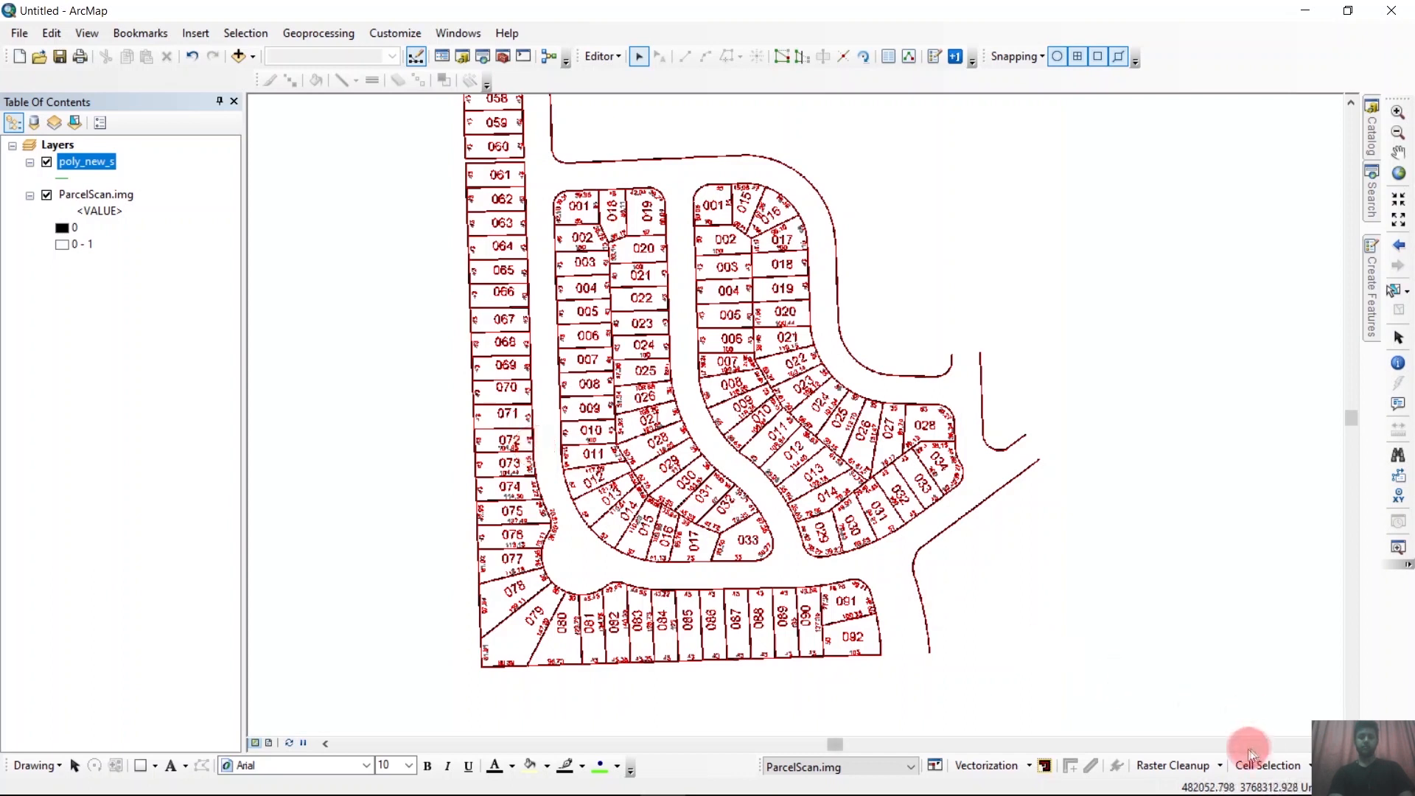
Start raster cleanup and erase the text labels of parcels 089 to 092 with the Magic Erase tool.
left_click(1208, 767)
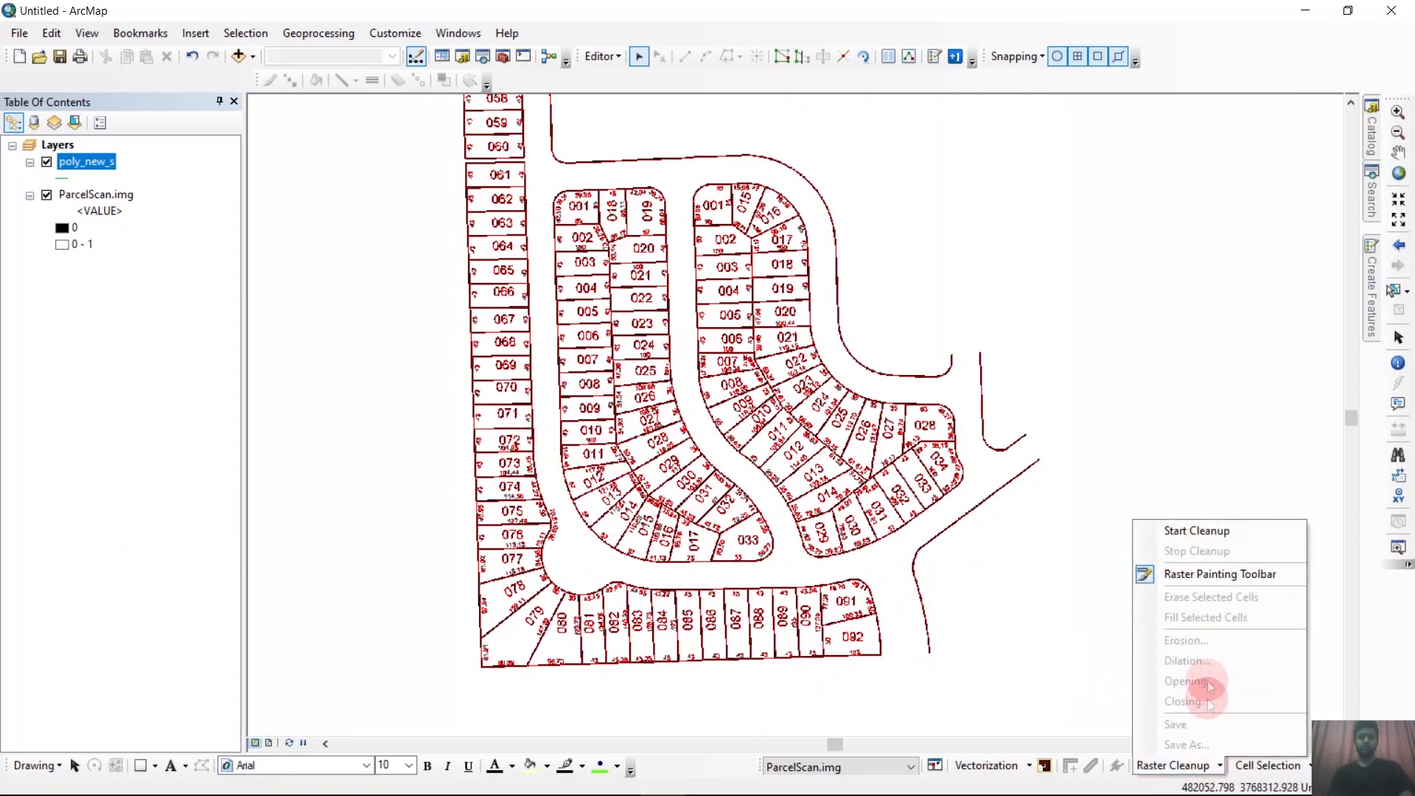
left_click(1182, 538)
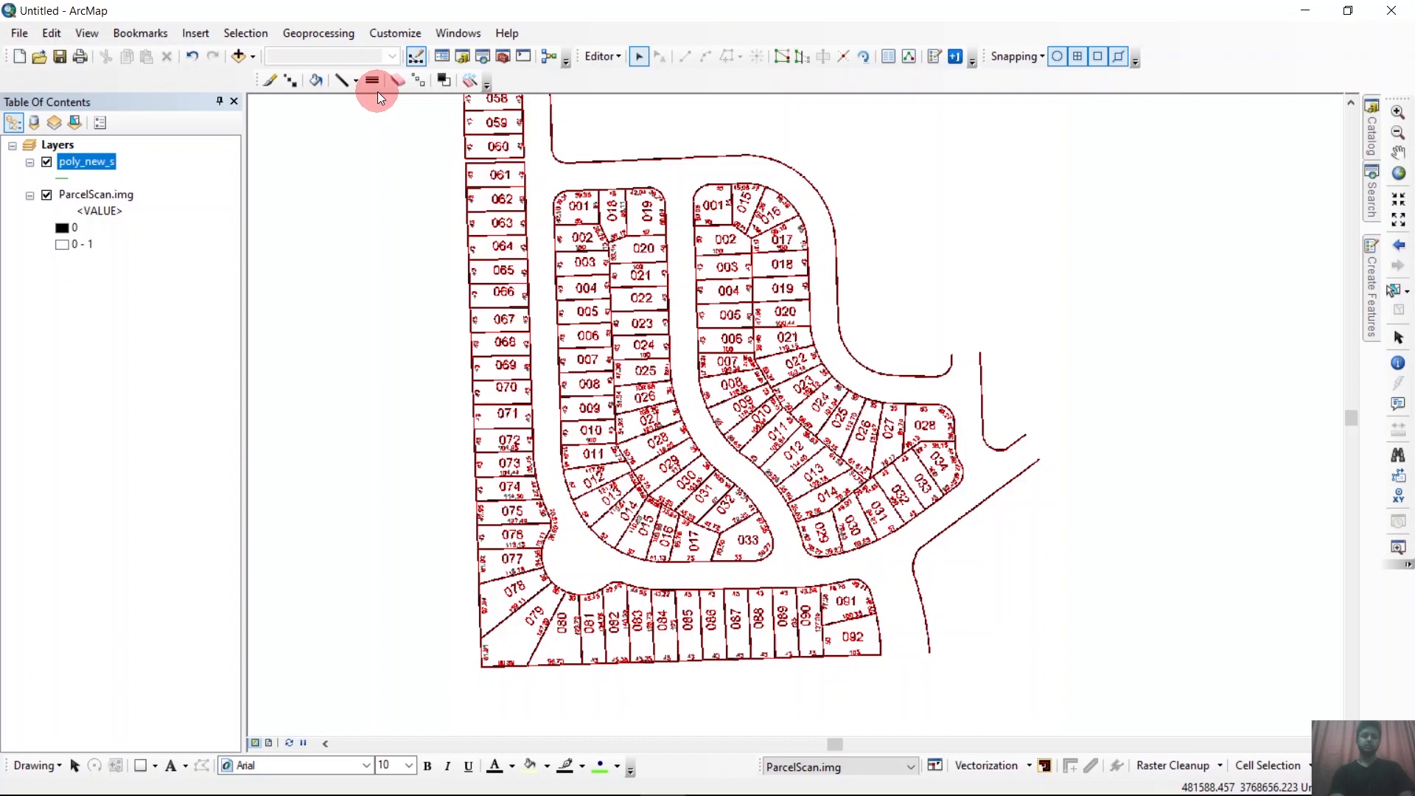
left_click(475, 81)
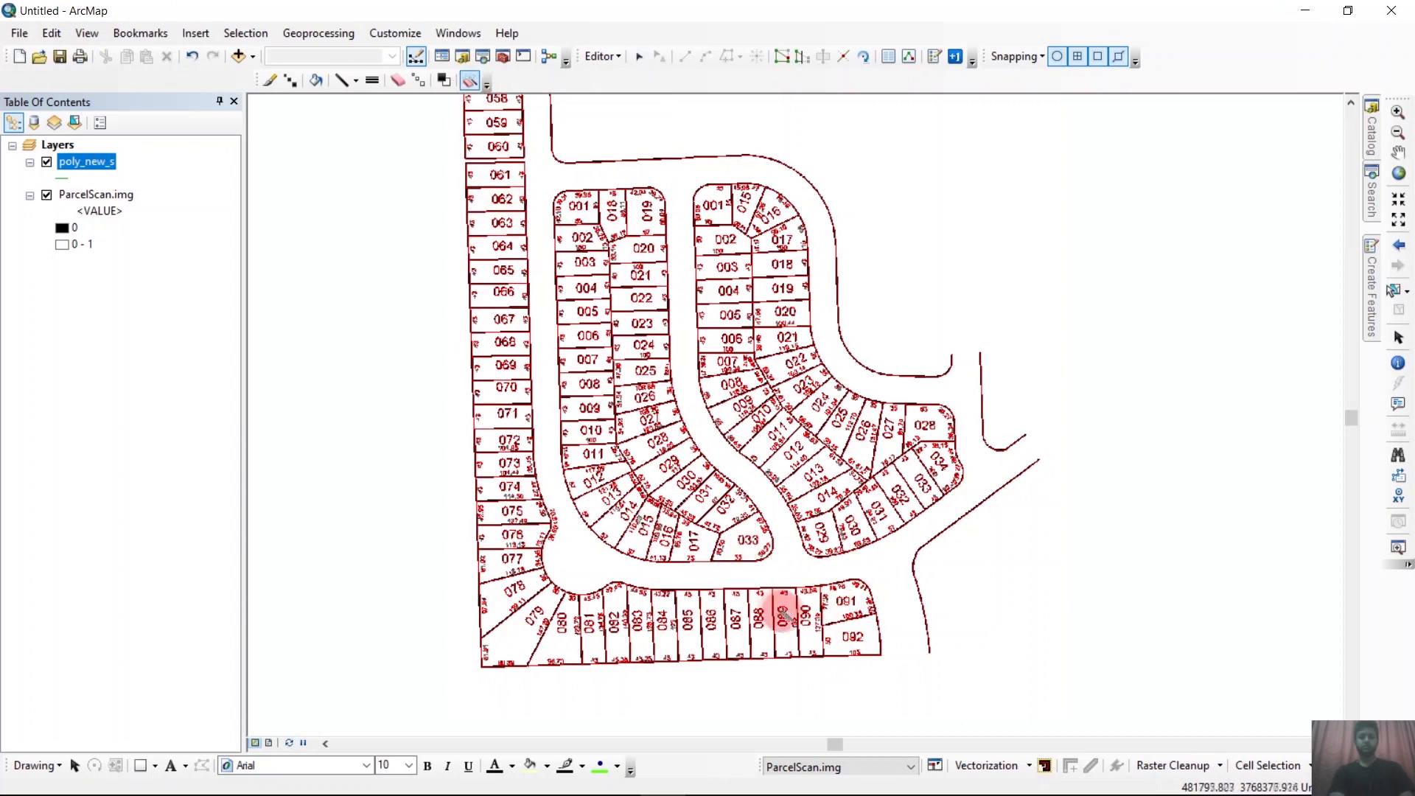
left_click_drag(757, 575, 900, 676)
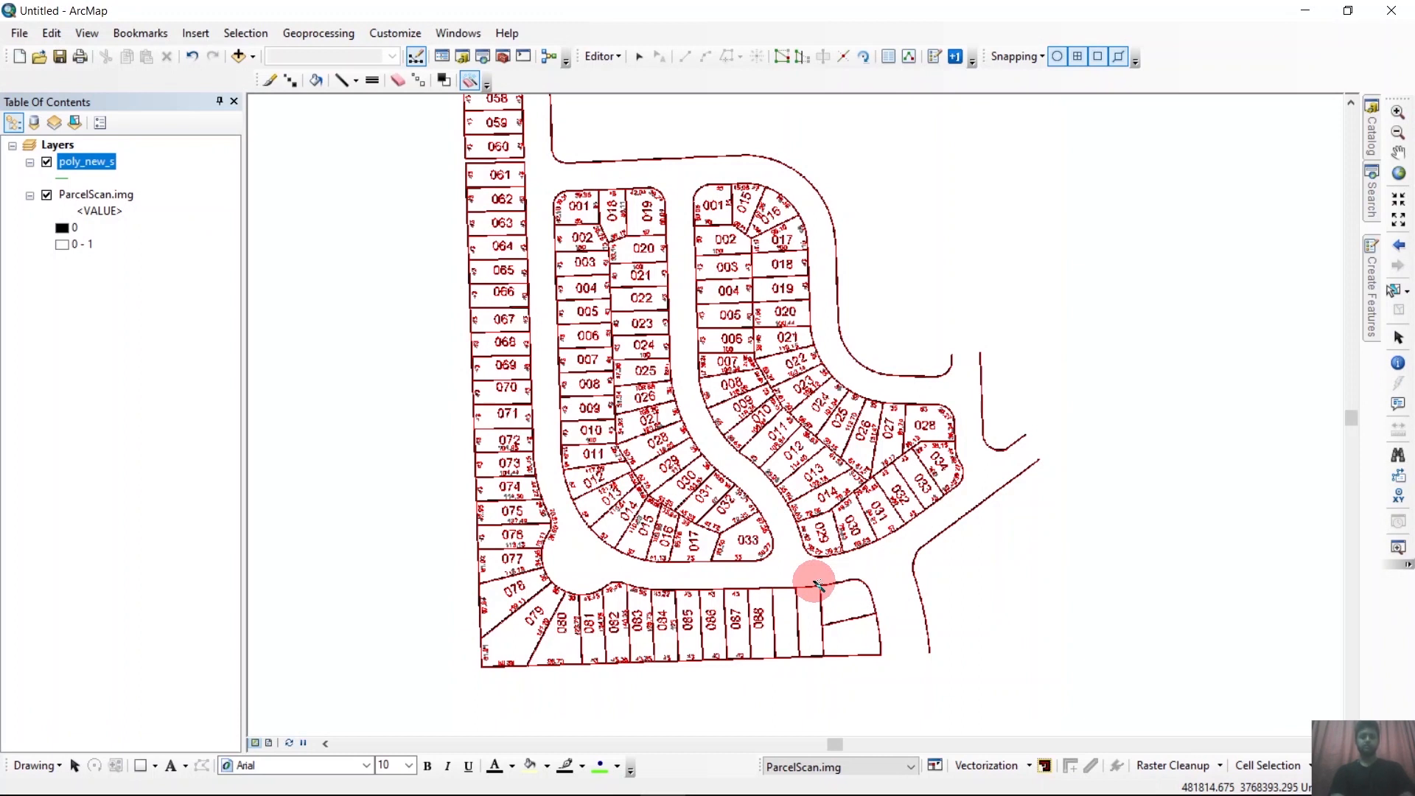
Select connected foreground cells with a total area less than 200 raster pixels as a new selection.
left_click(1282, 766)
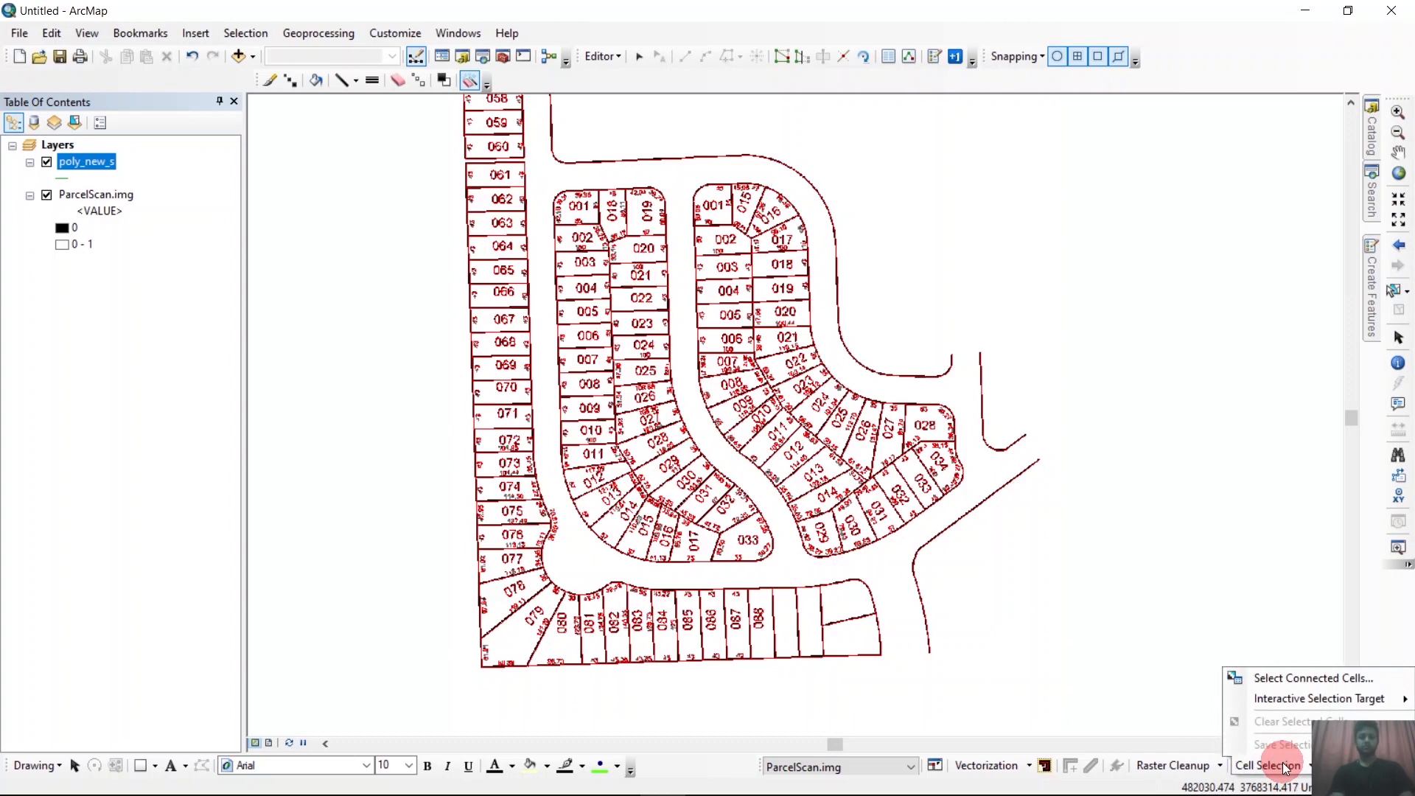
left_click(1282, 682)
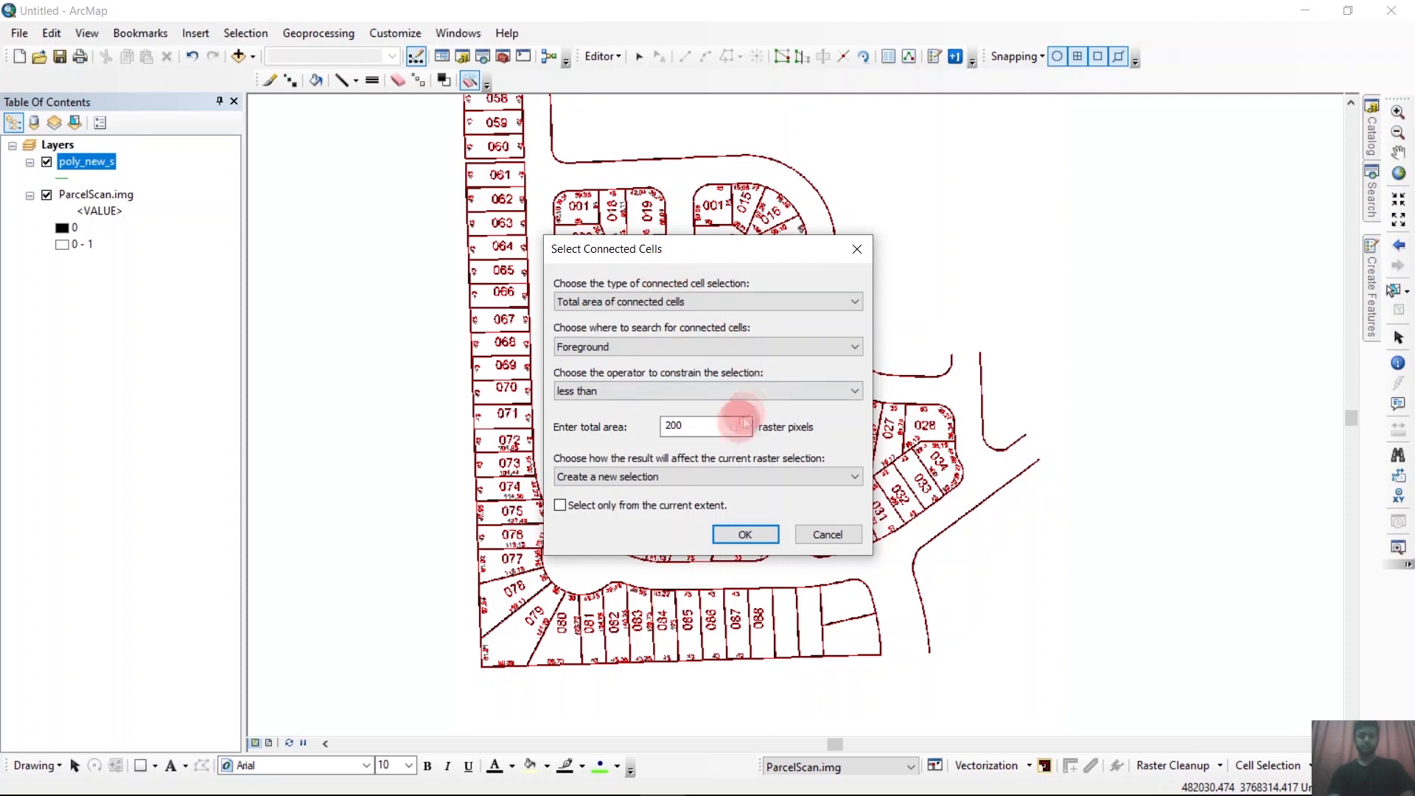
left_click(731, 425)
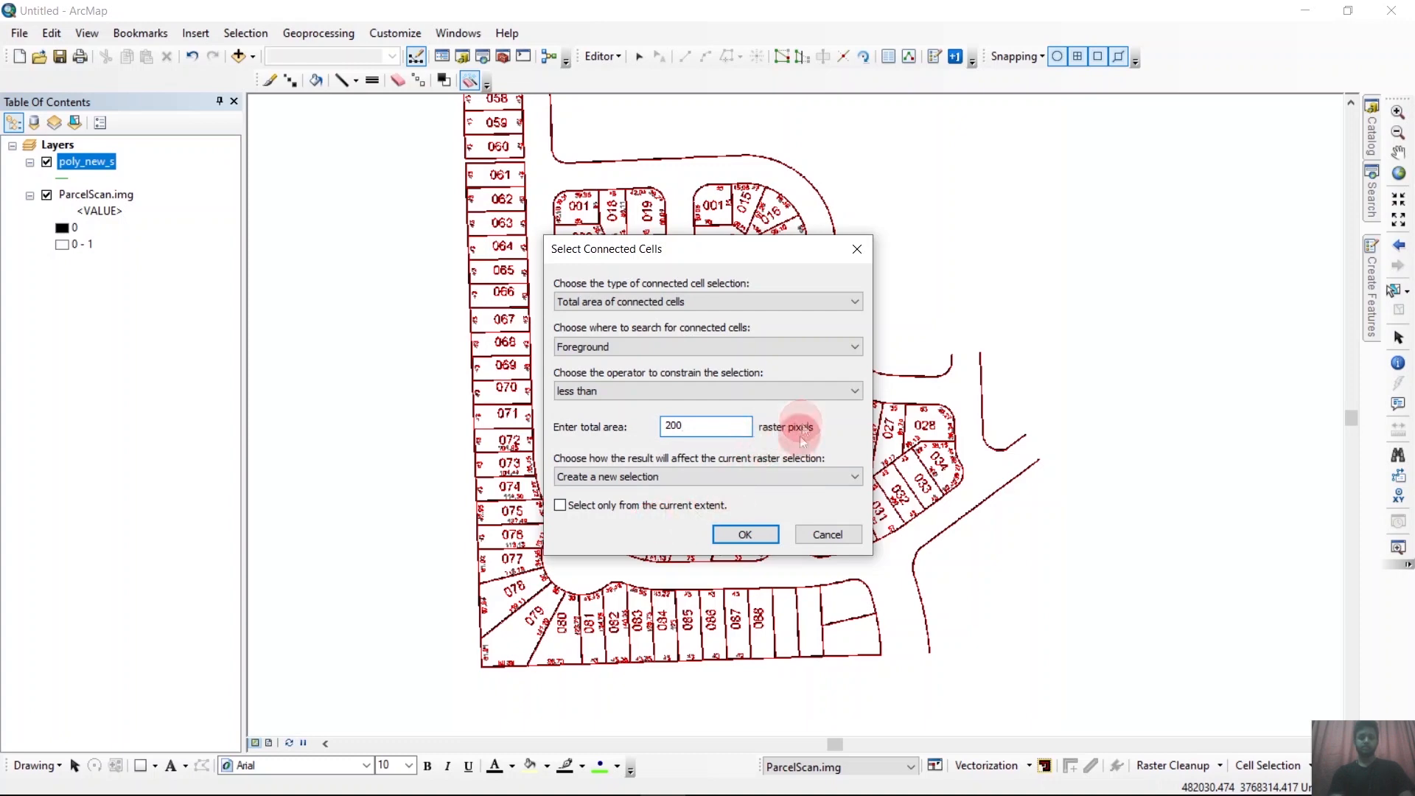
left_click(747, 535)
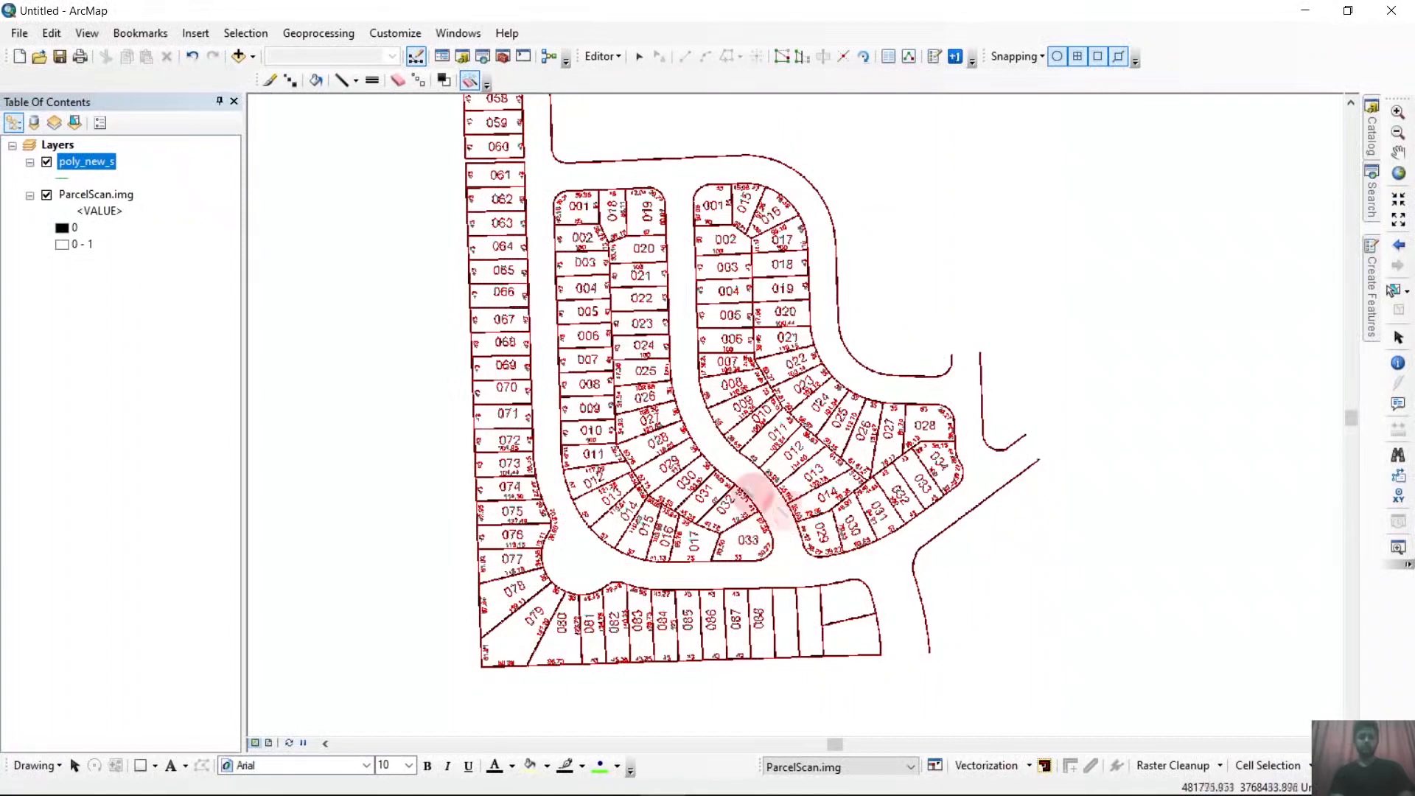
scroll(674, 456, "down", 2)
scroll(612, 405, "down", 1)
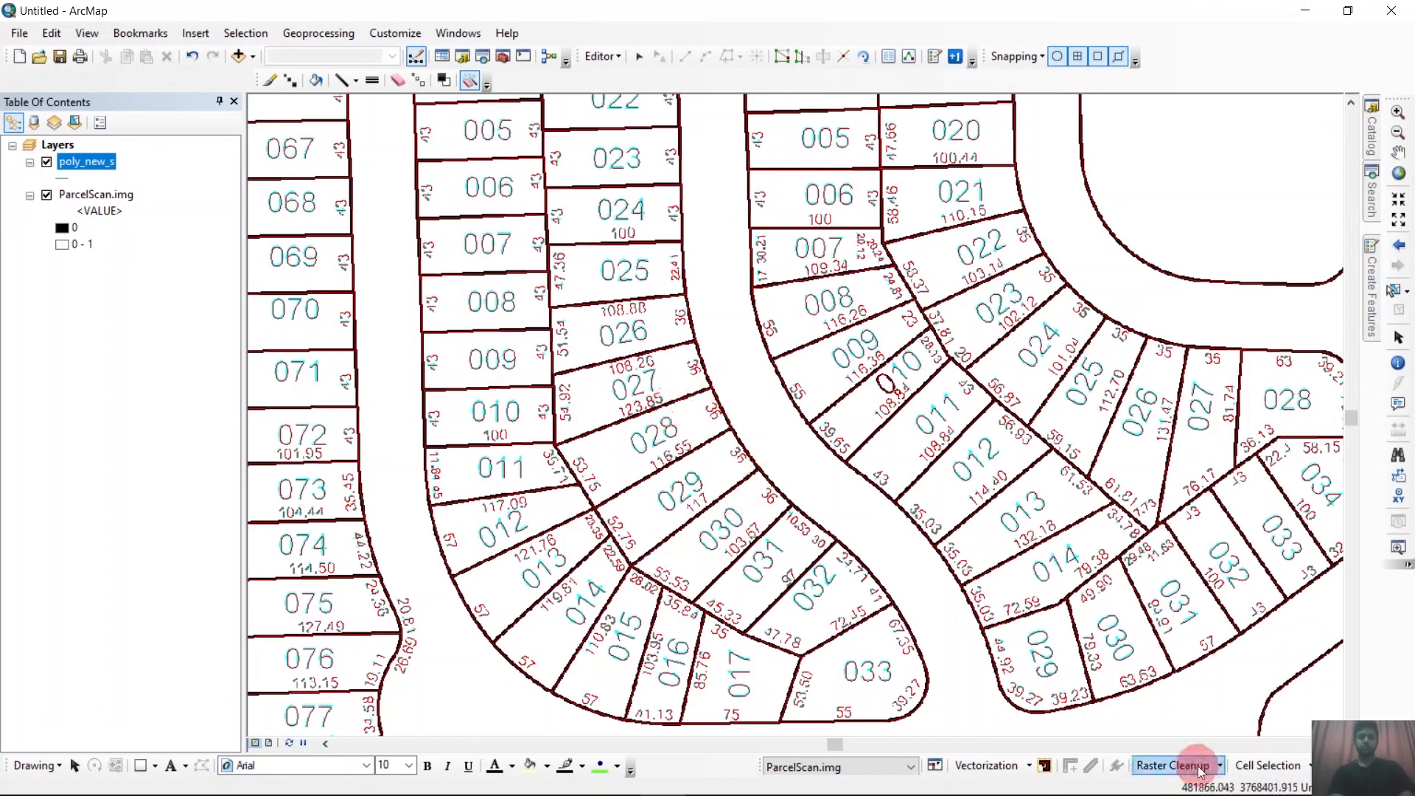
Erase the selected text cells from the raster and check the cleaned parcel map.
left_click(1175, 766)
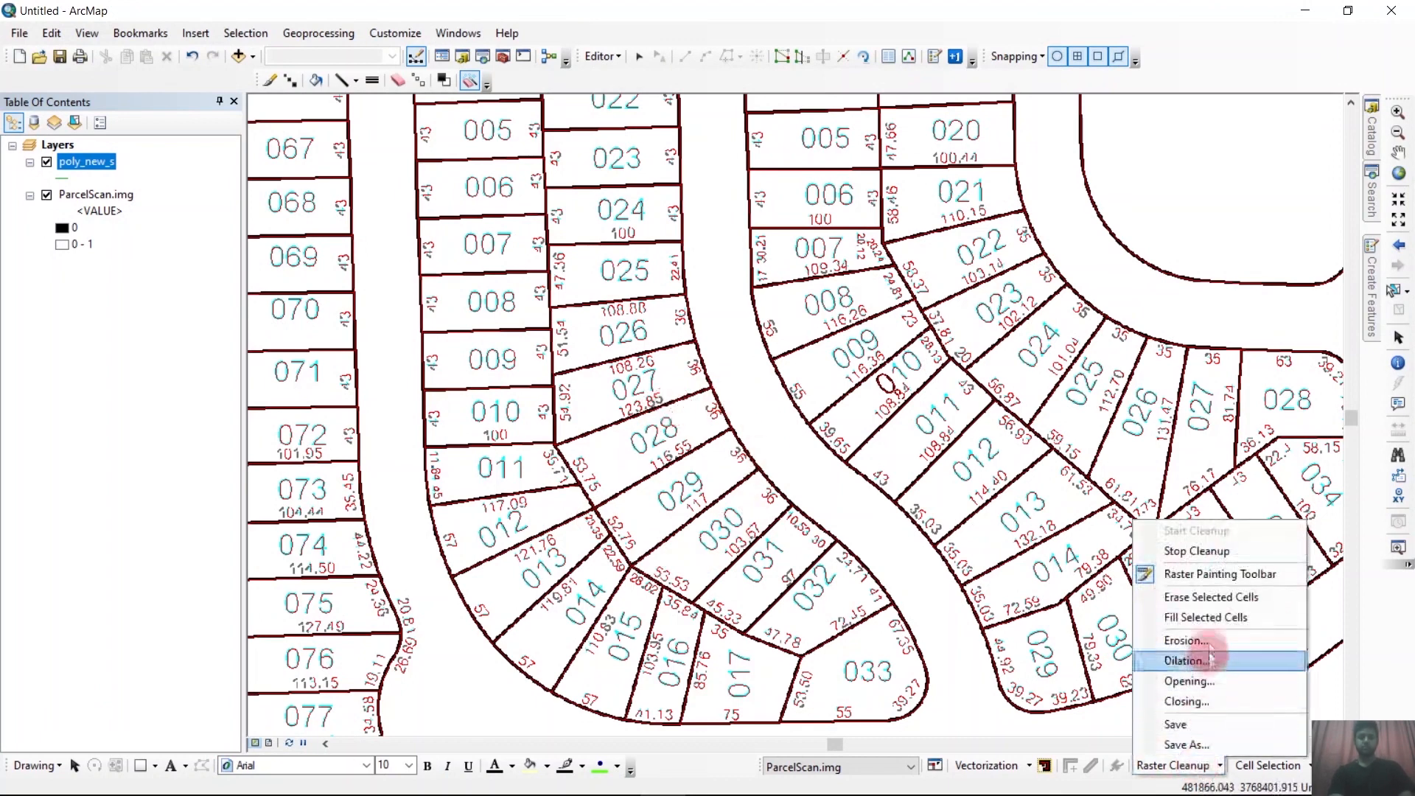
left_click(1206, 607)
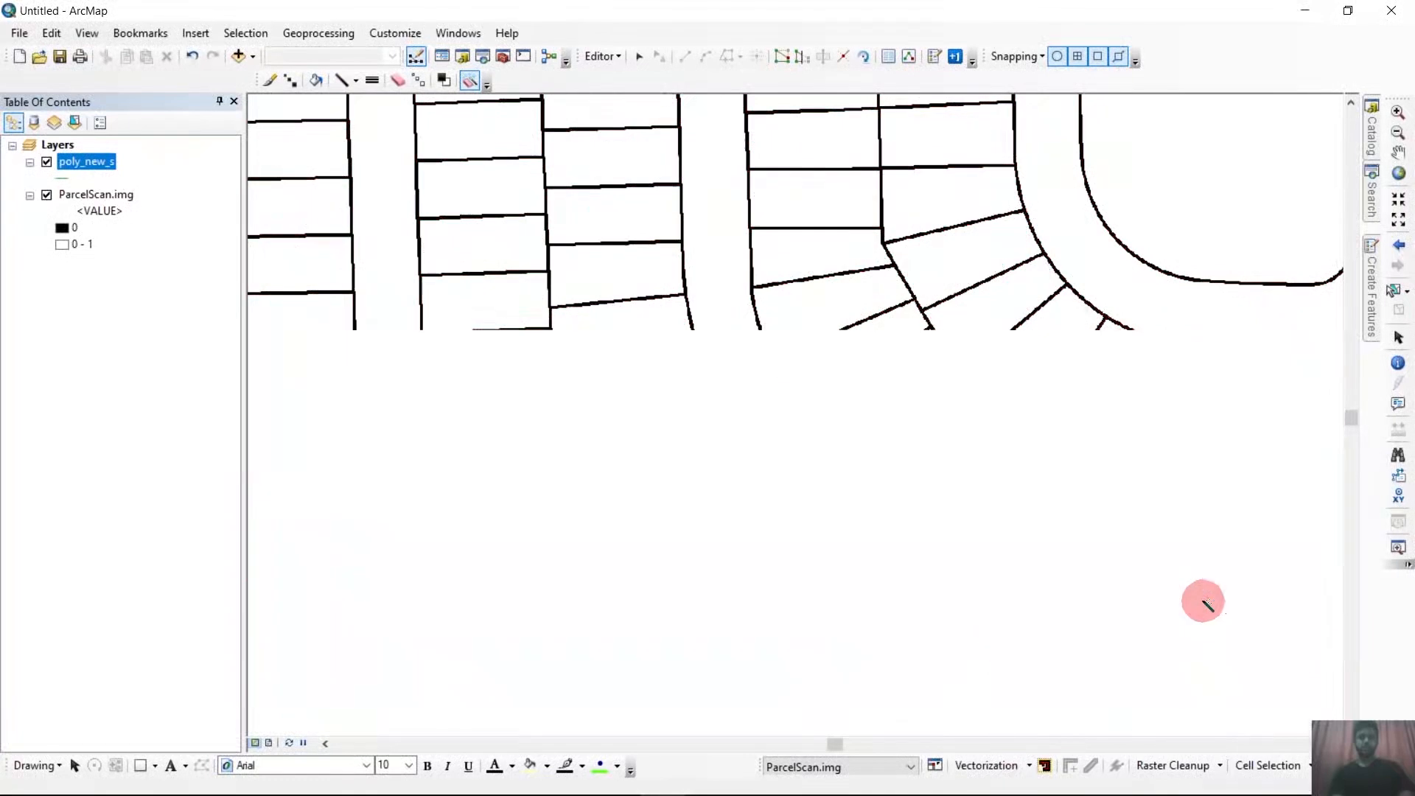
scroll(814, 389, "up", 3)
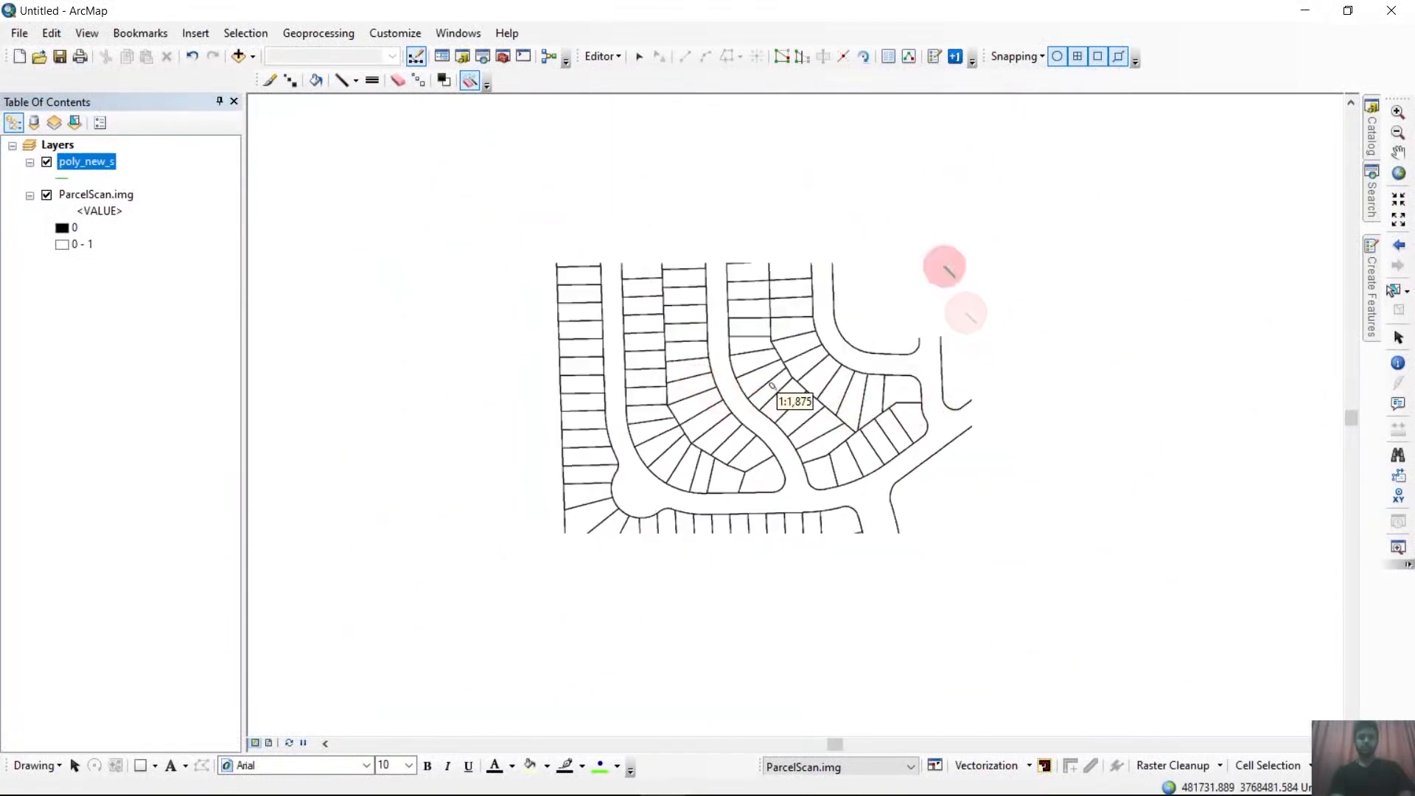
scroll(718, 519, "up", 1)
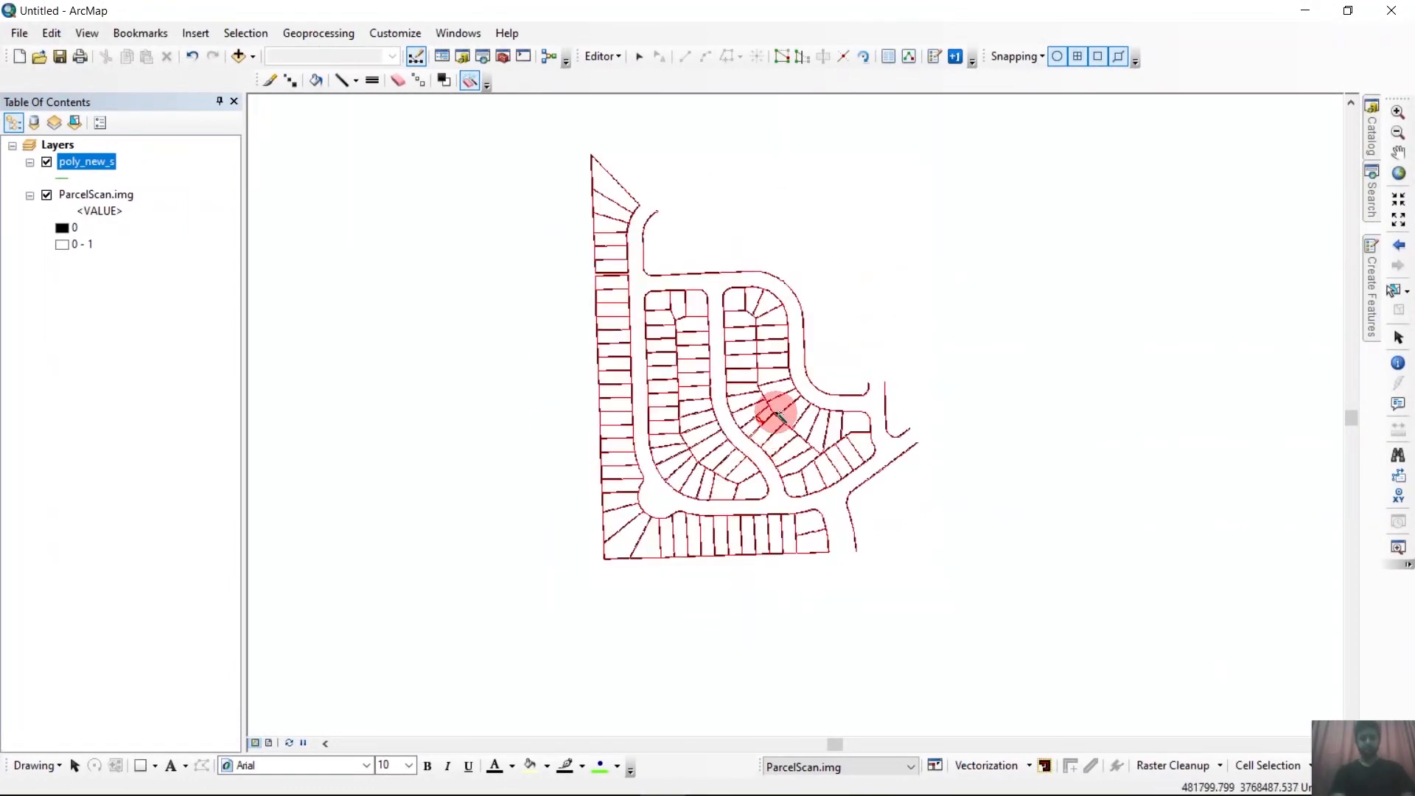
Remove the leftover label characters inside parcel 010 with the Magic Erase tool.
scroll(779, 416, "down", 1)
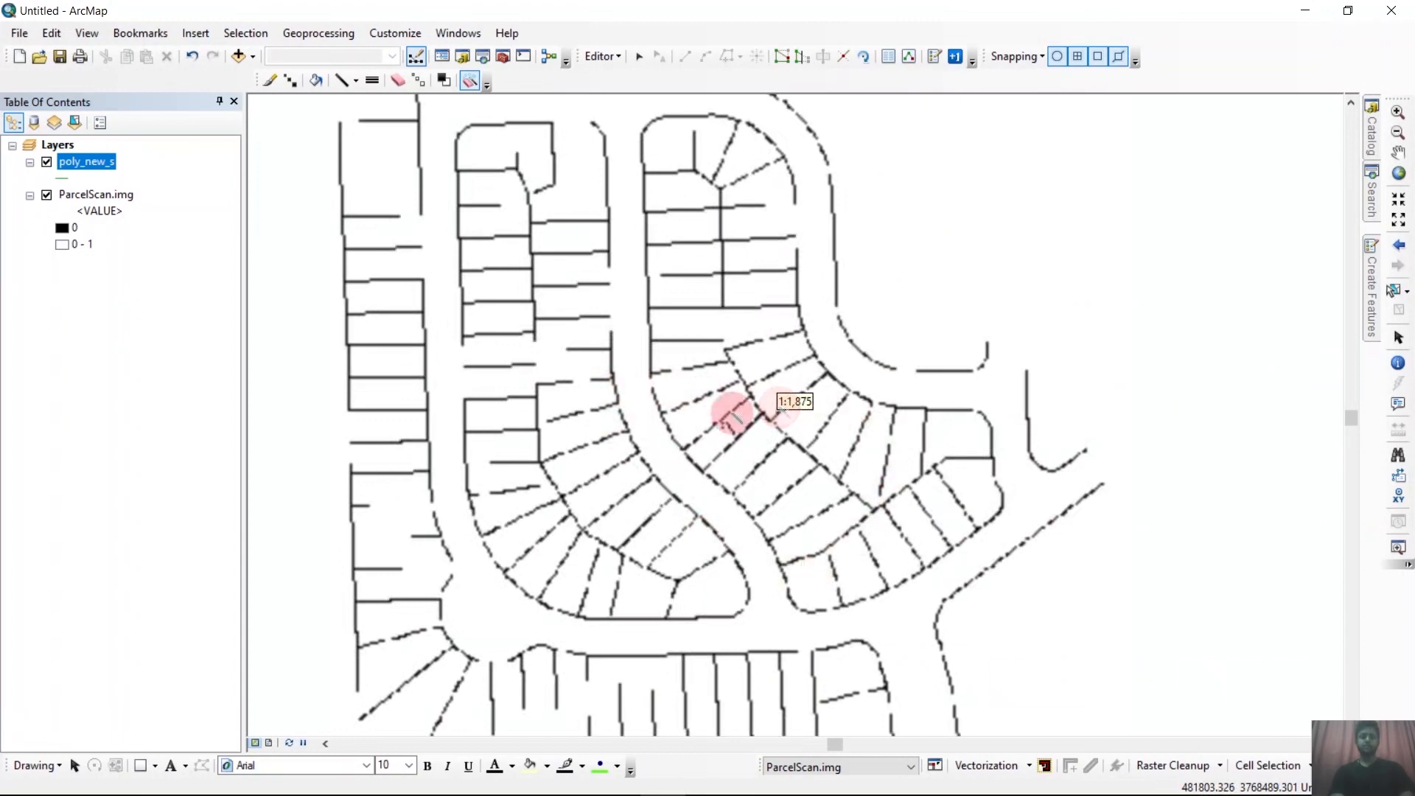
scroll(766, 440, "down", 1)
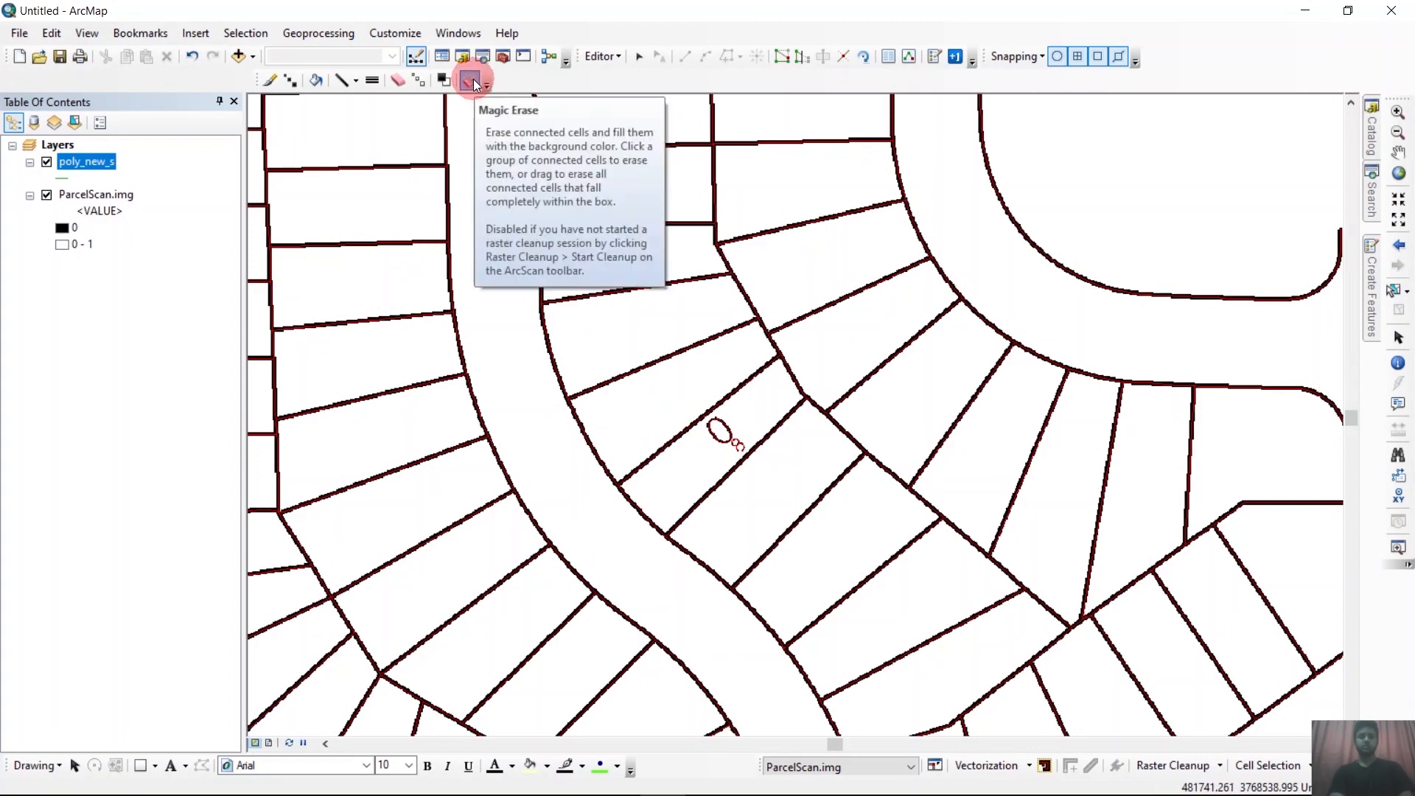
left_click_drag(678, 405, 789, 499)
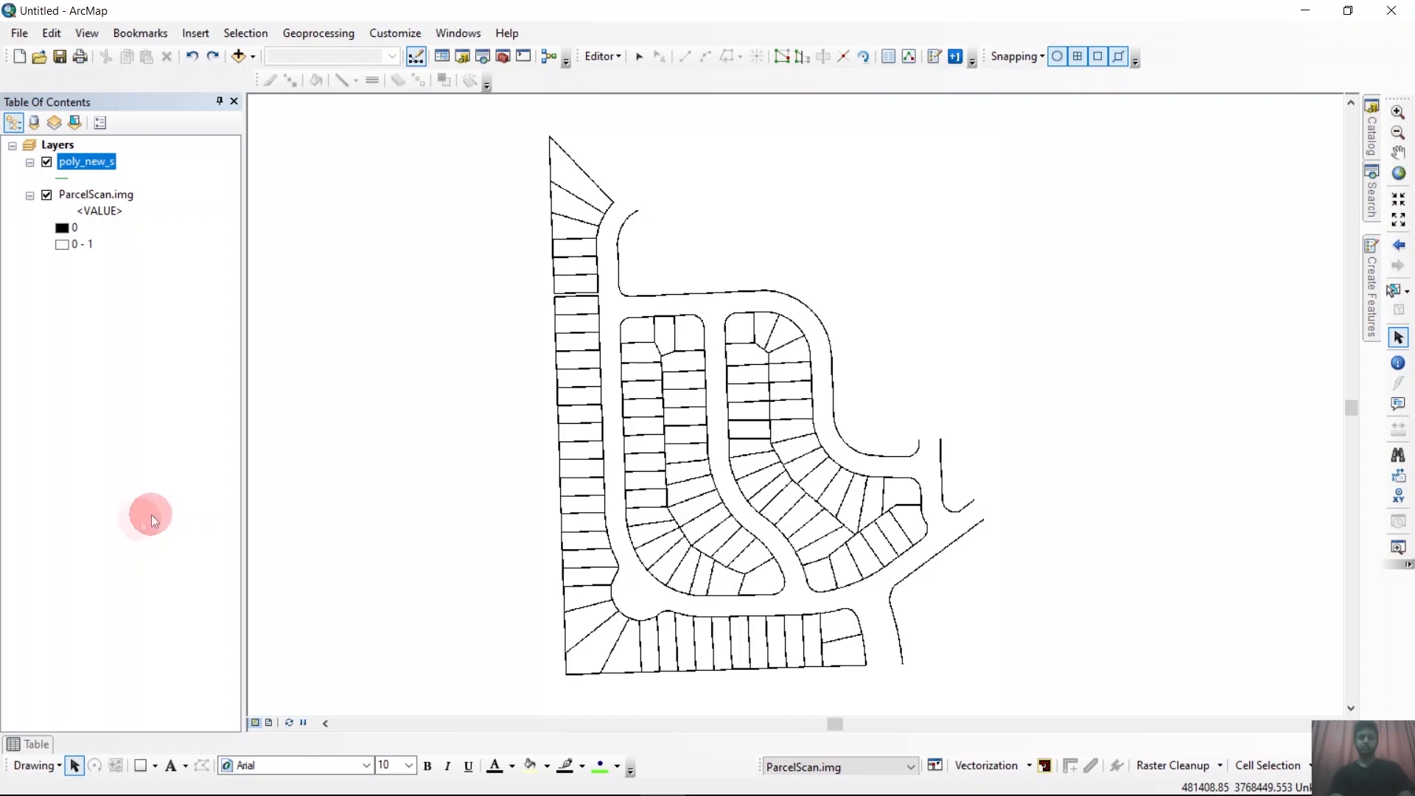
Generate centerline features from the full cleaned raster into the poly_new_s layer and hide ParcelScan.img.
left_click(987, 765)
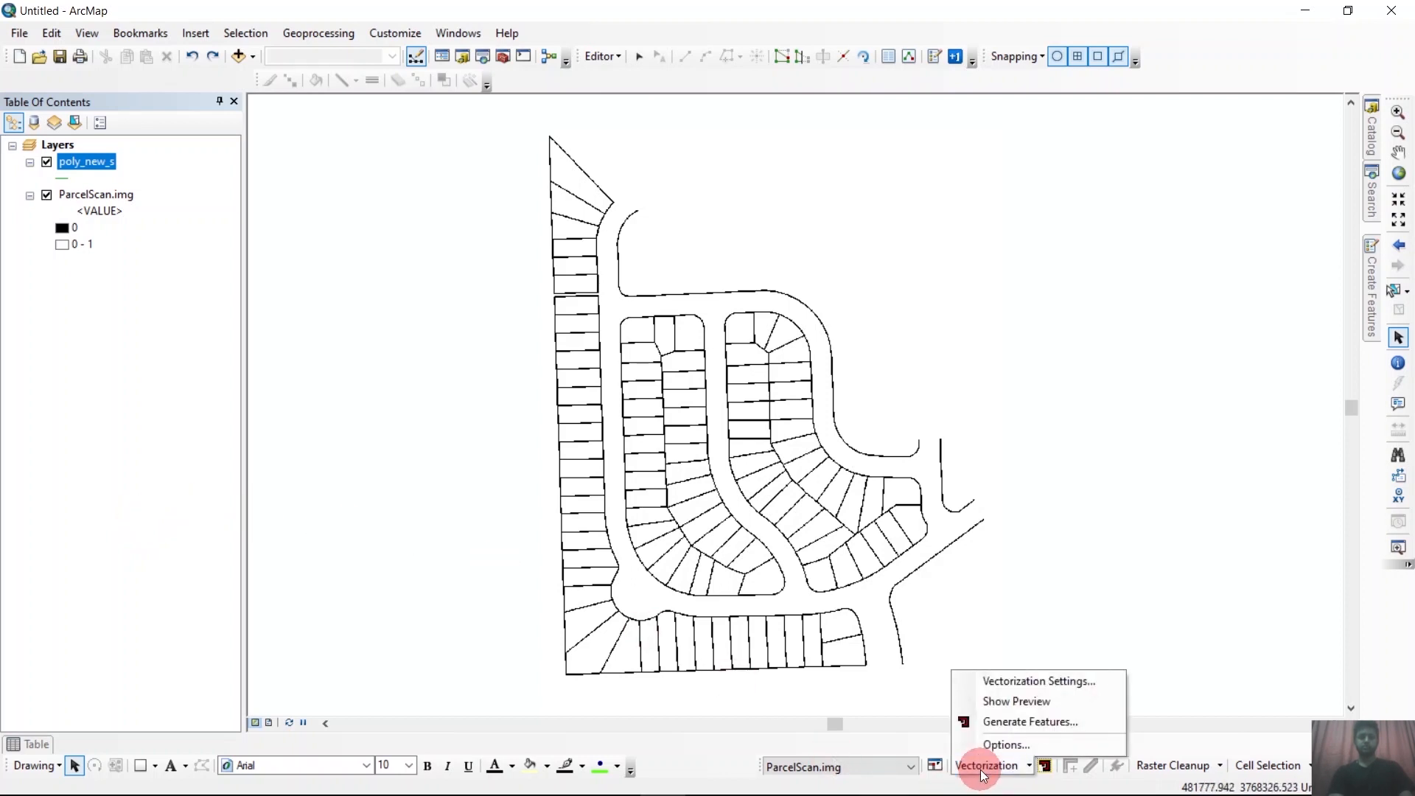
left_click(997, 722)
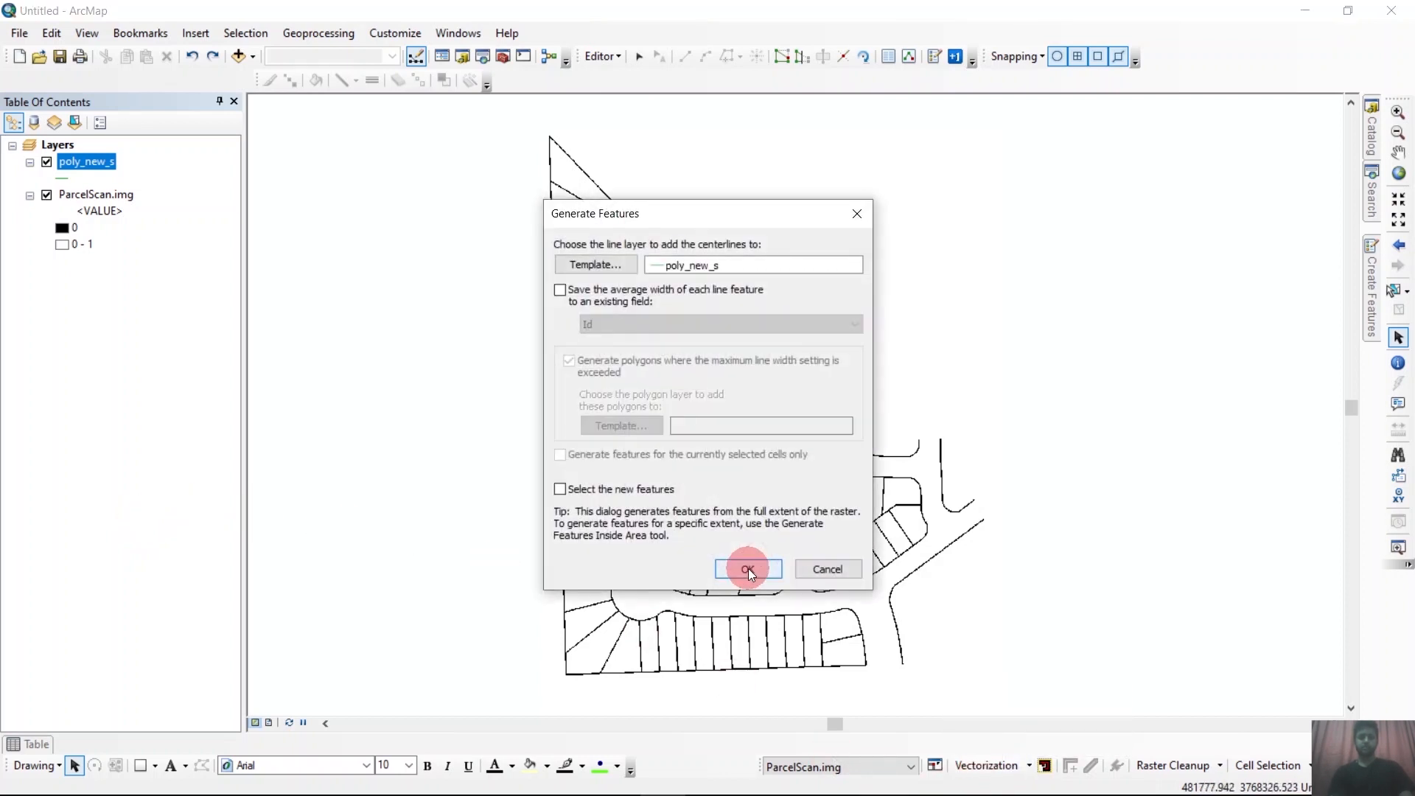
left_click(749, 568)
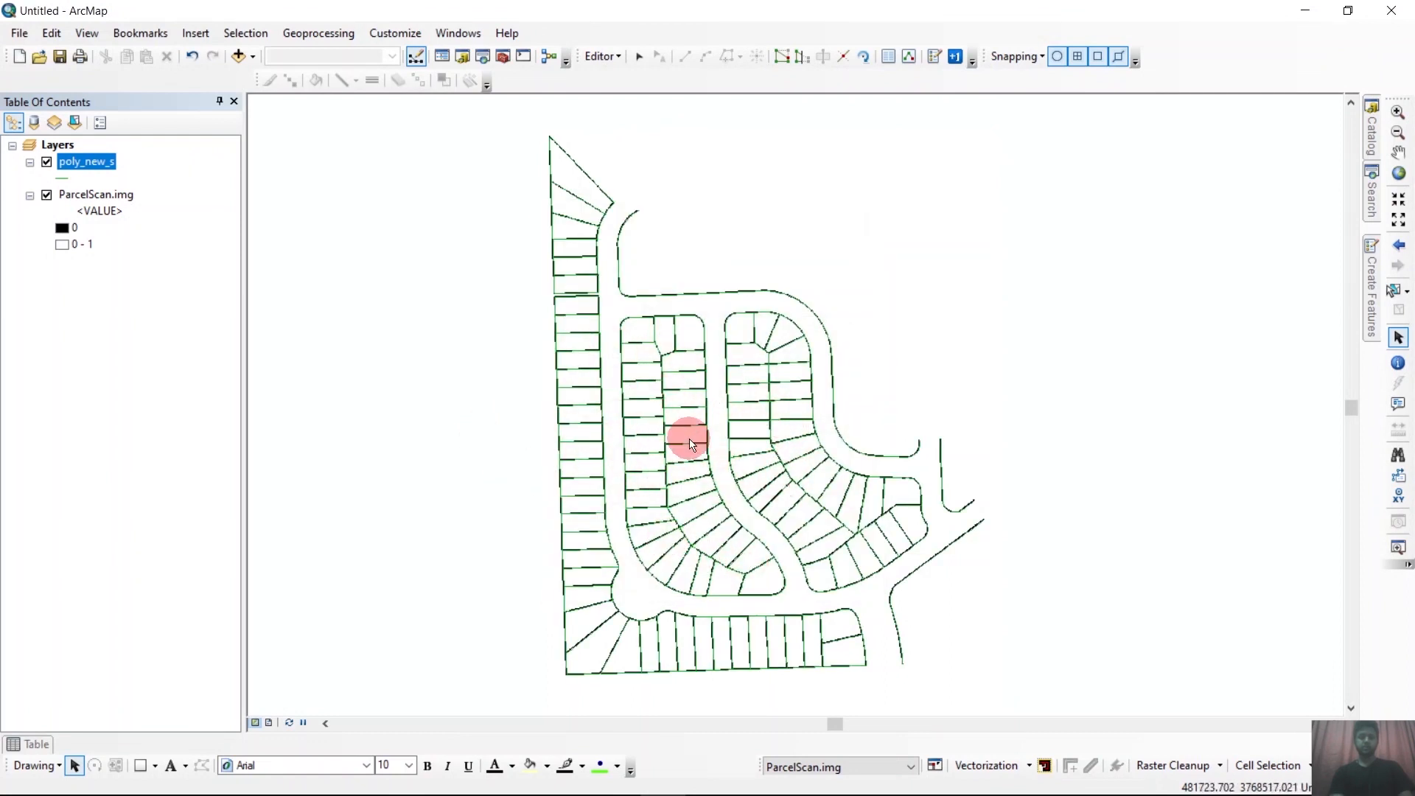
left_click(47, 196)
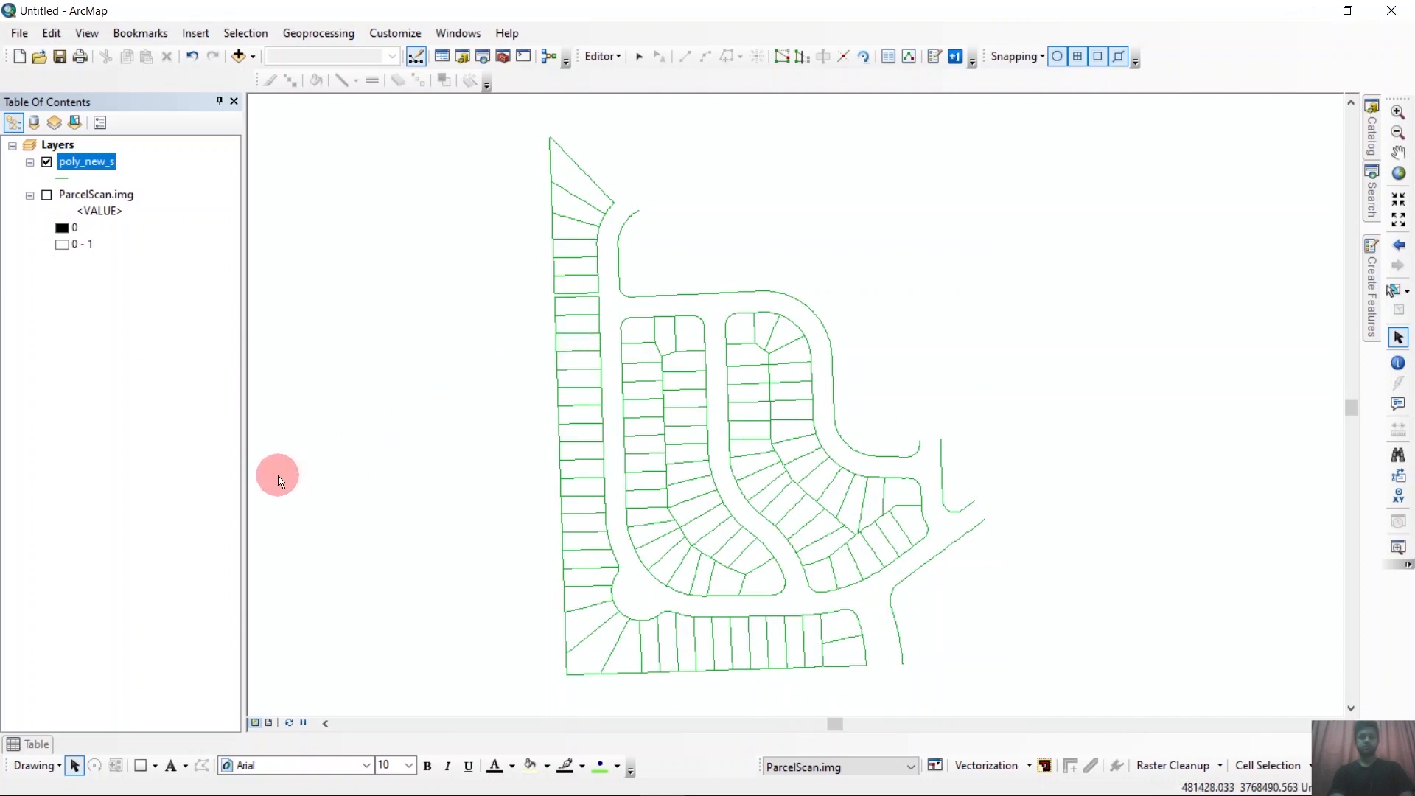
Open the poly_new_s attribute table to check its records, then close it.
right_click(91, 167)
left_click(152, 219)
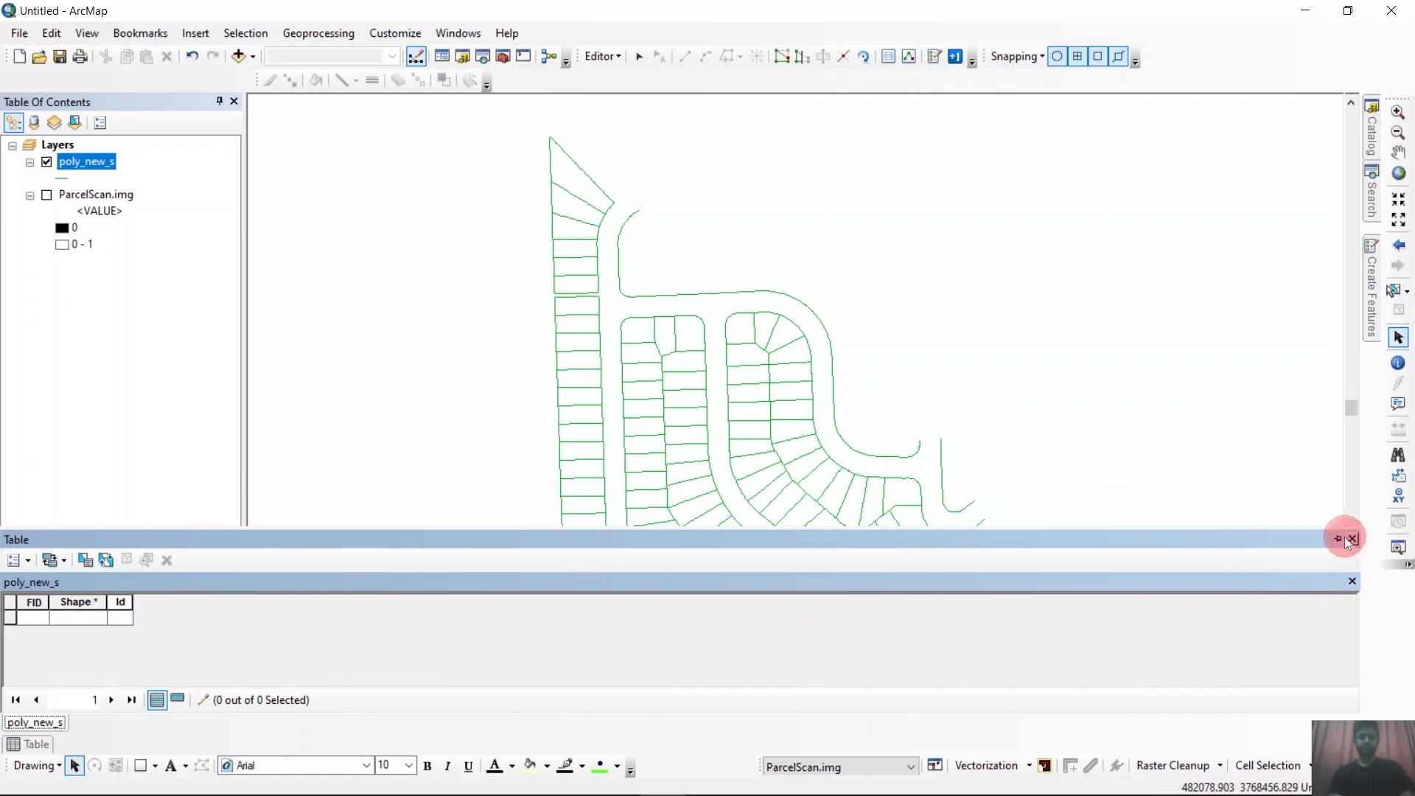
left_click(1269, 474)
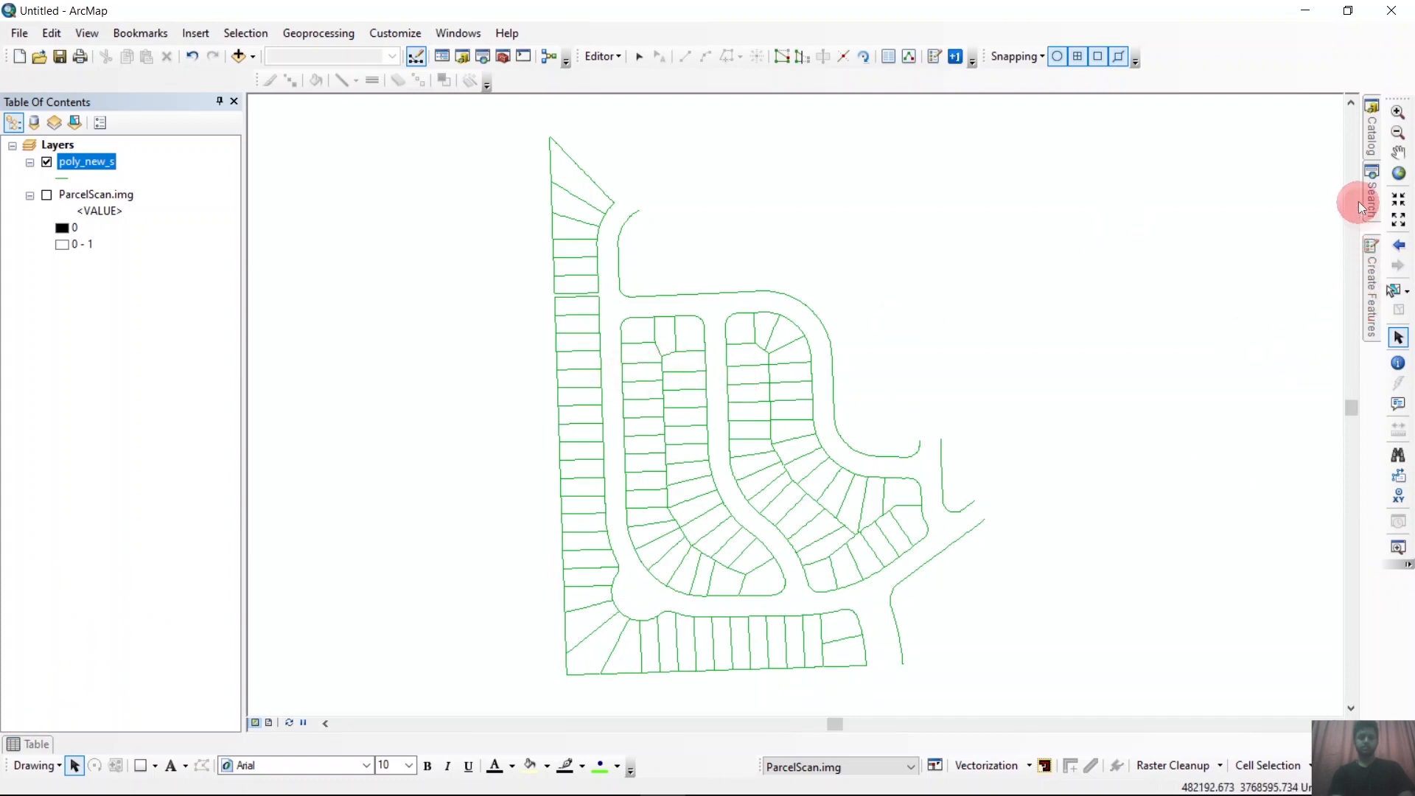
Open the Feature To Polygon tool and add the poly_new_s layer as its input features.
left_click(1377, 159)
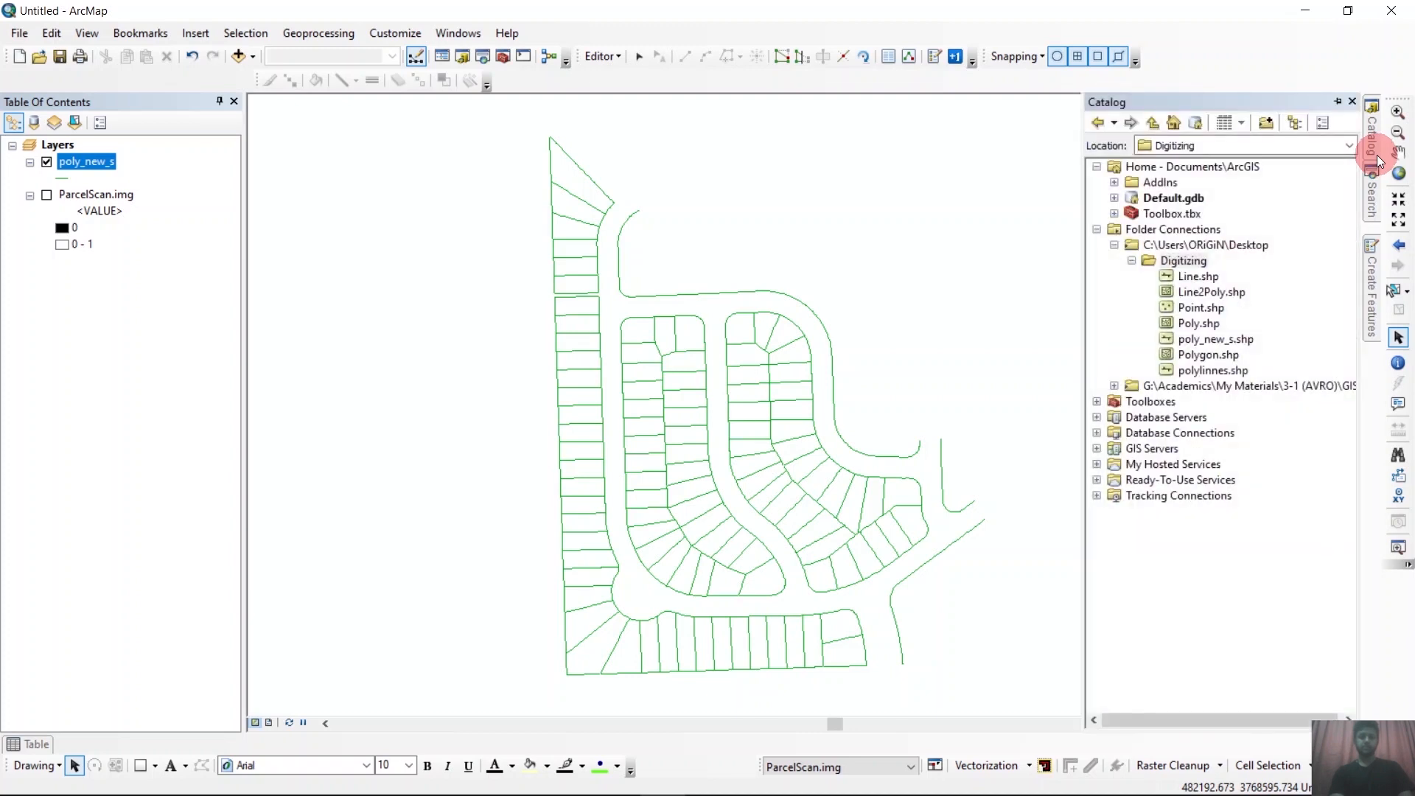
left_click(1373, 207)
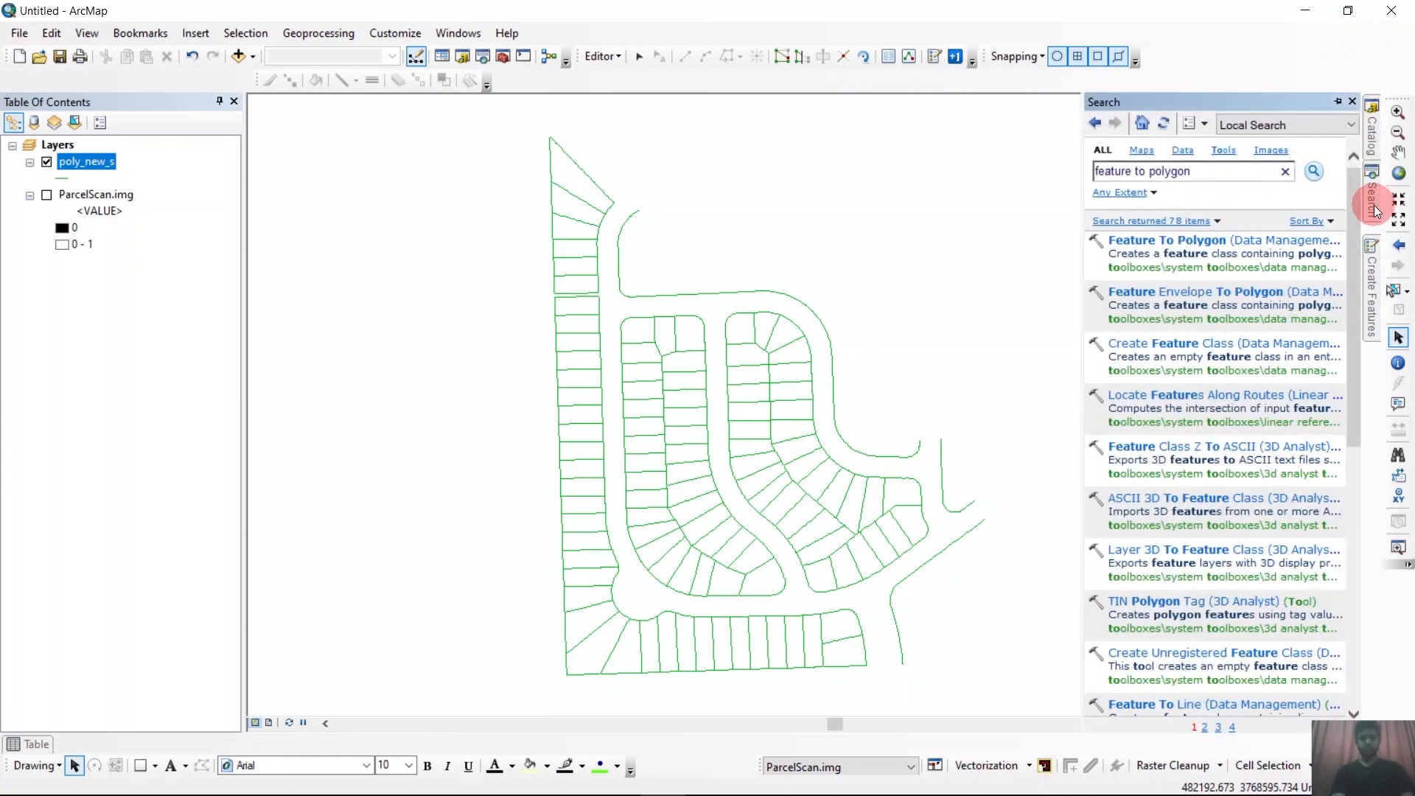
left_click(1201, 241)
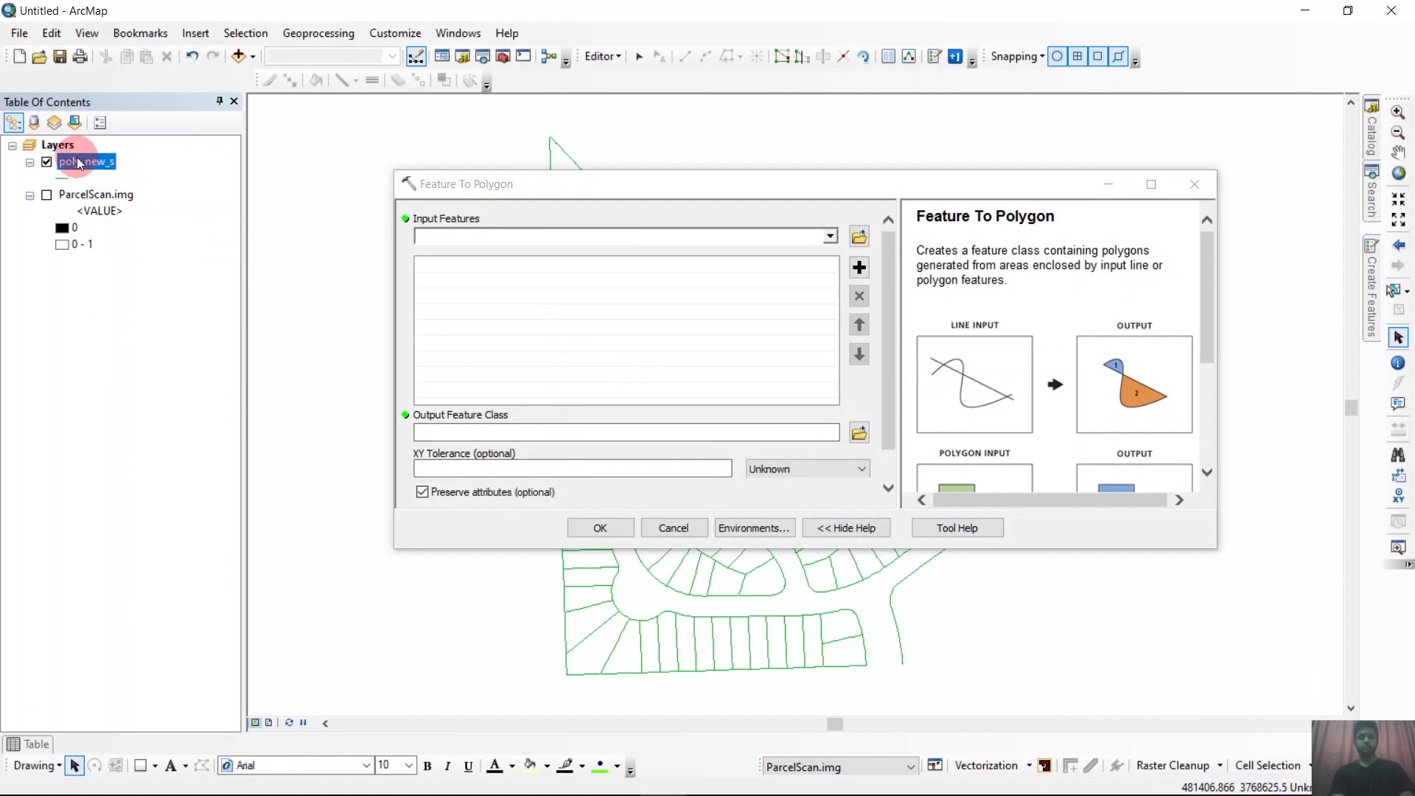
left_click_drag(77, 159, 503, 245)
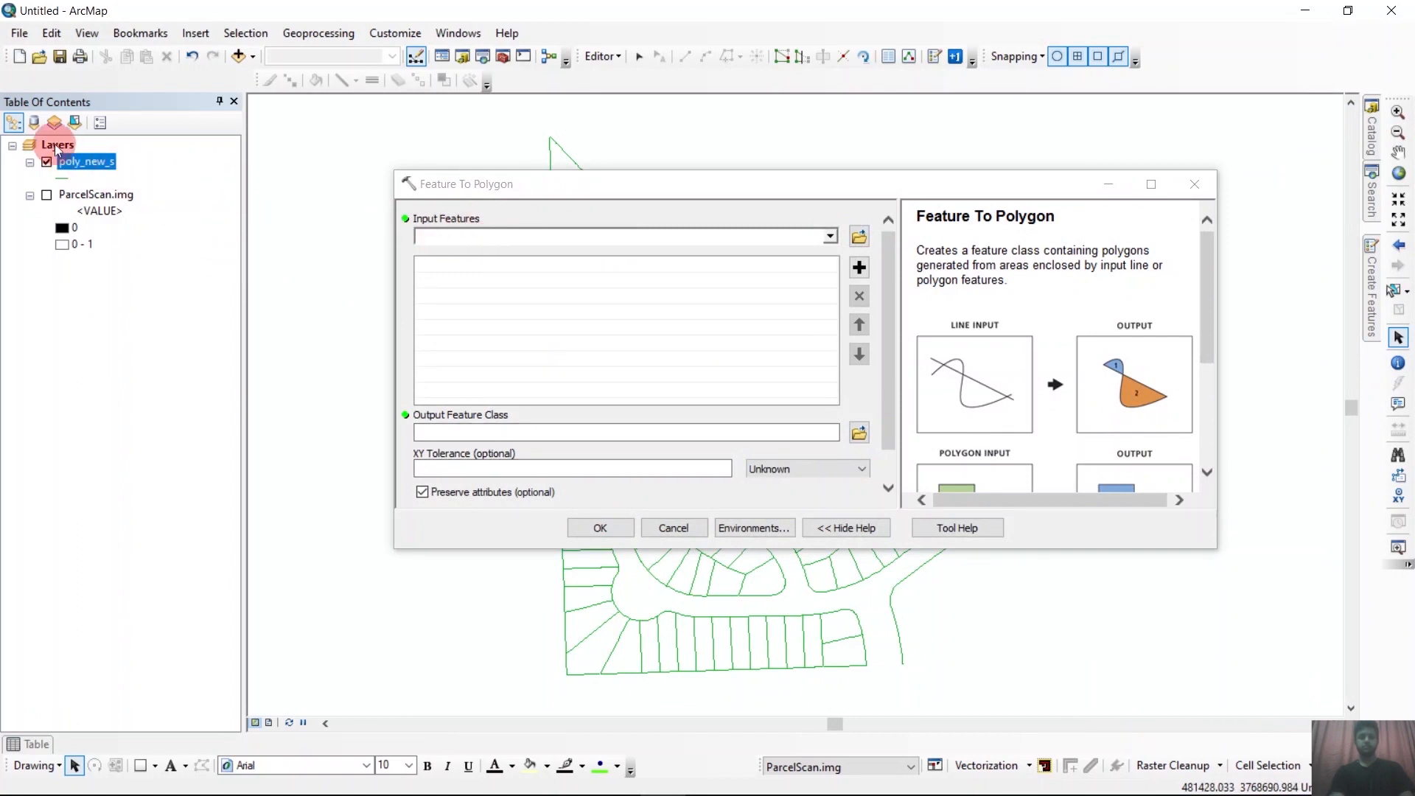
left_click_drag(61, 165, 453, 237)
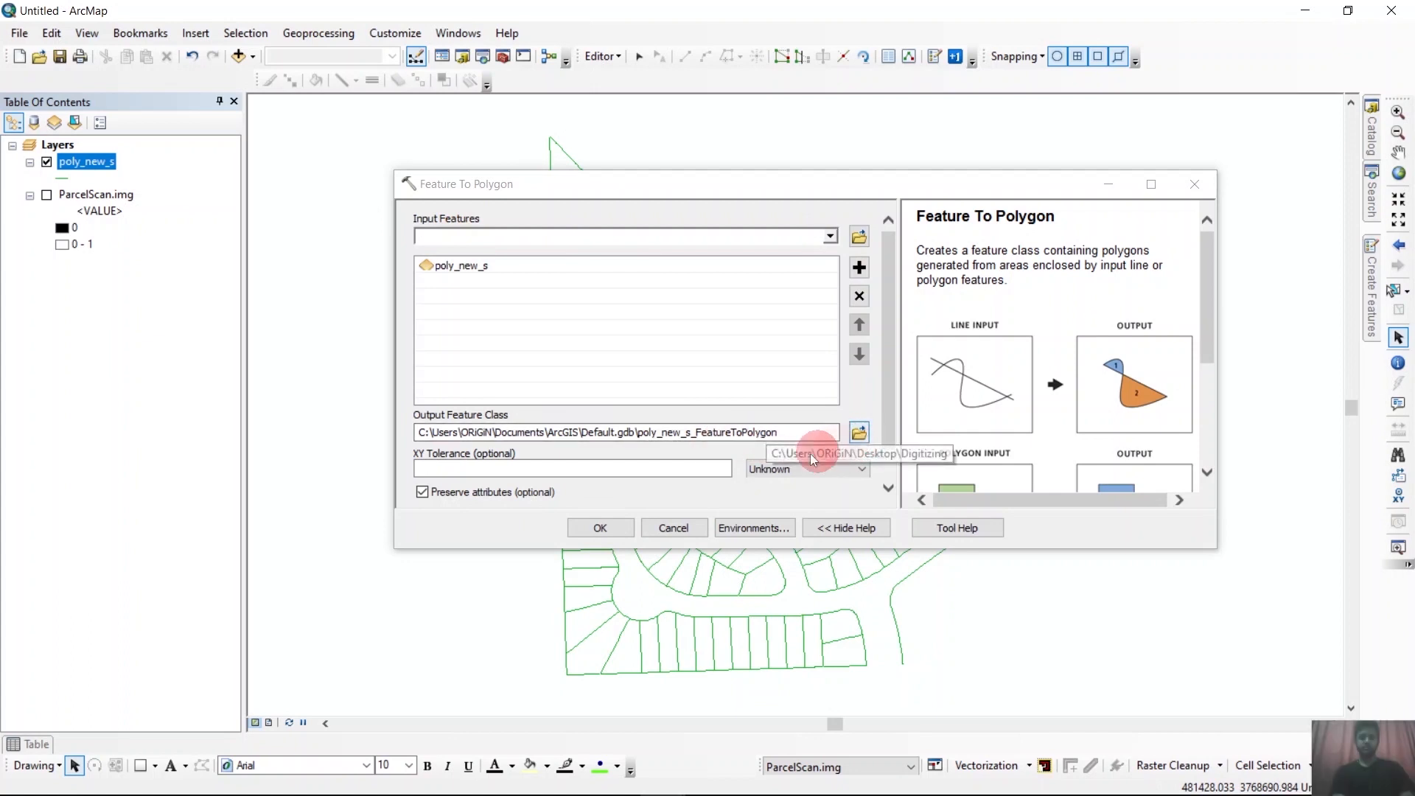
Set the output feature class to Map_Vector.shp in the Digitizing folder and run the polygon conversion.
left_click(828, 473)
left_click(859, 432)
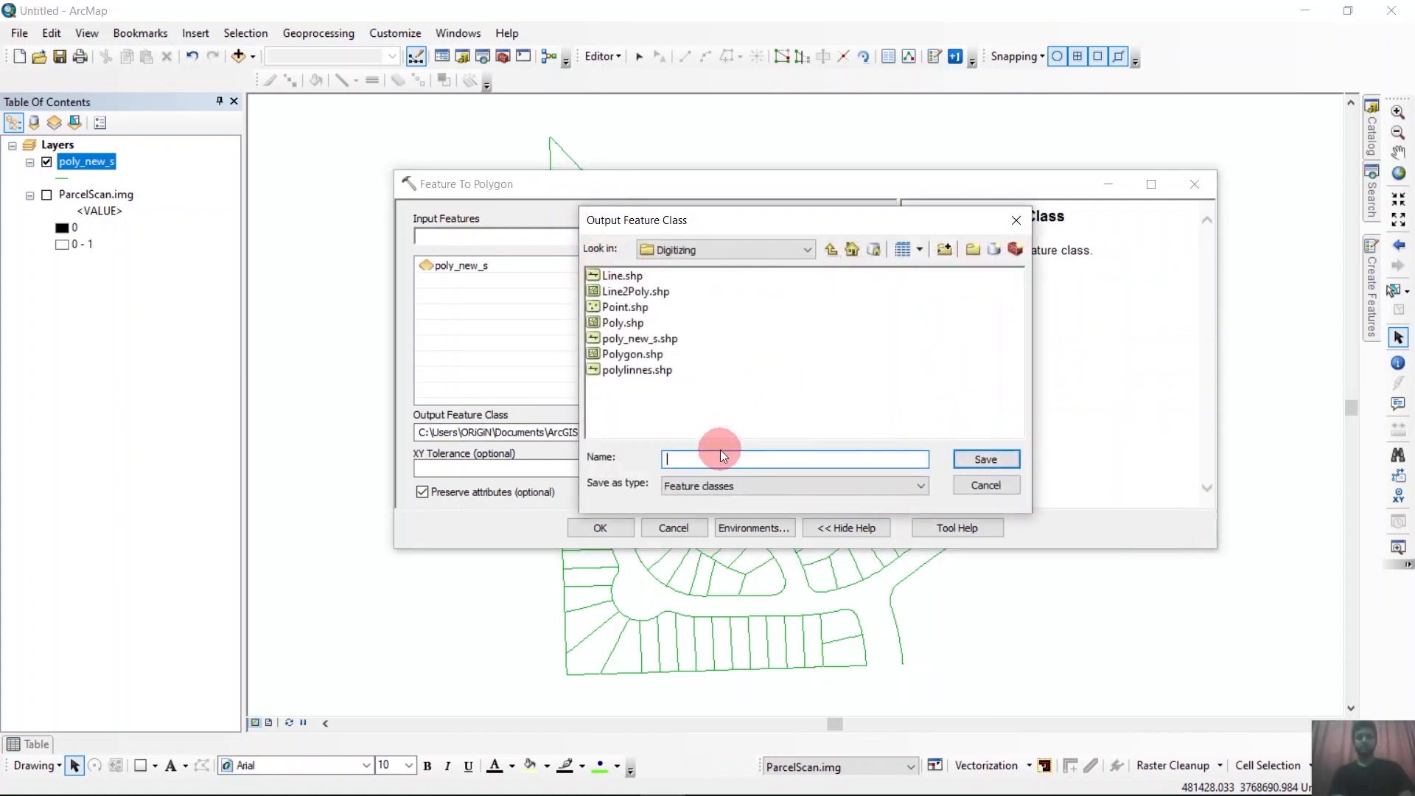
type("Map_Vector")
left_click(980, 457)
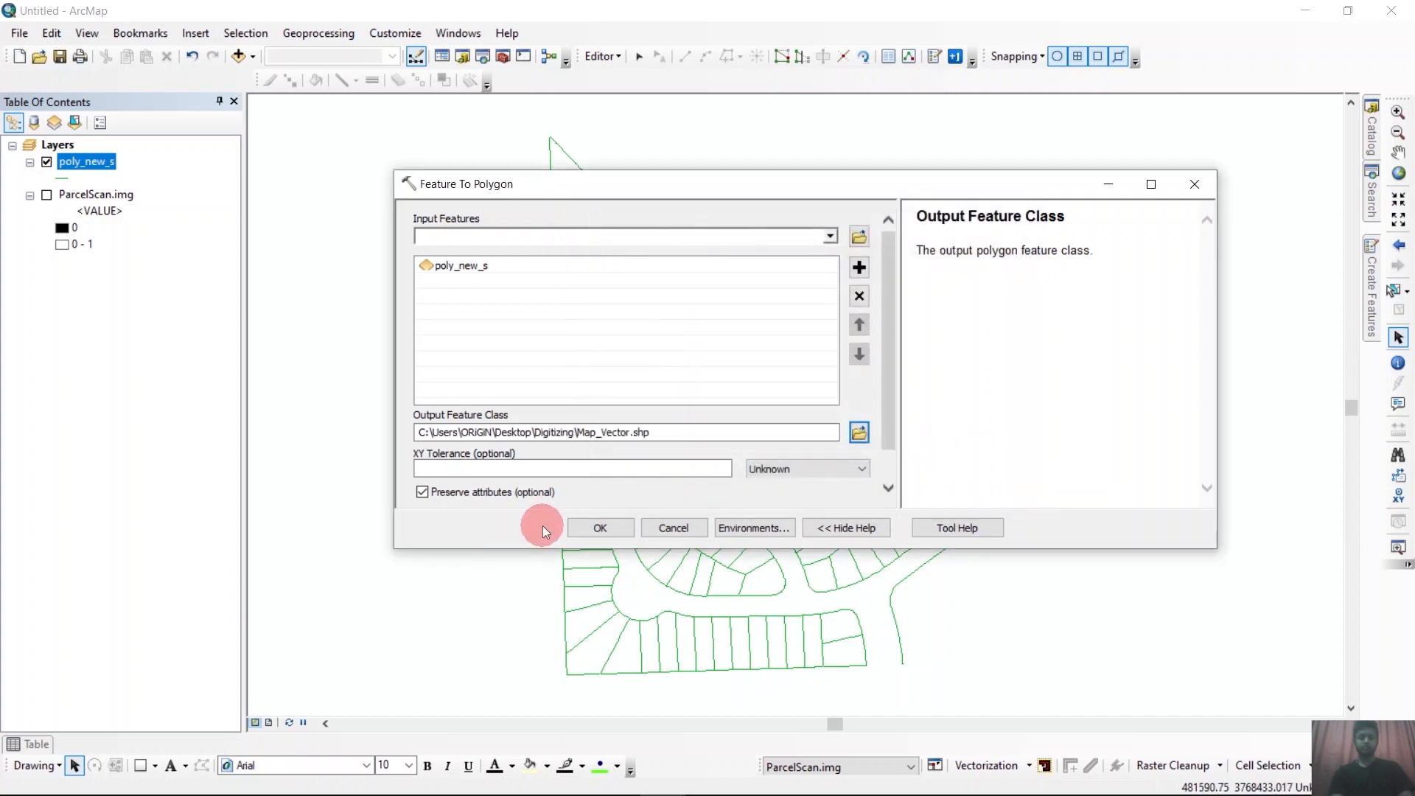
left_click(600, 527)
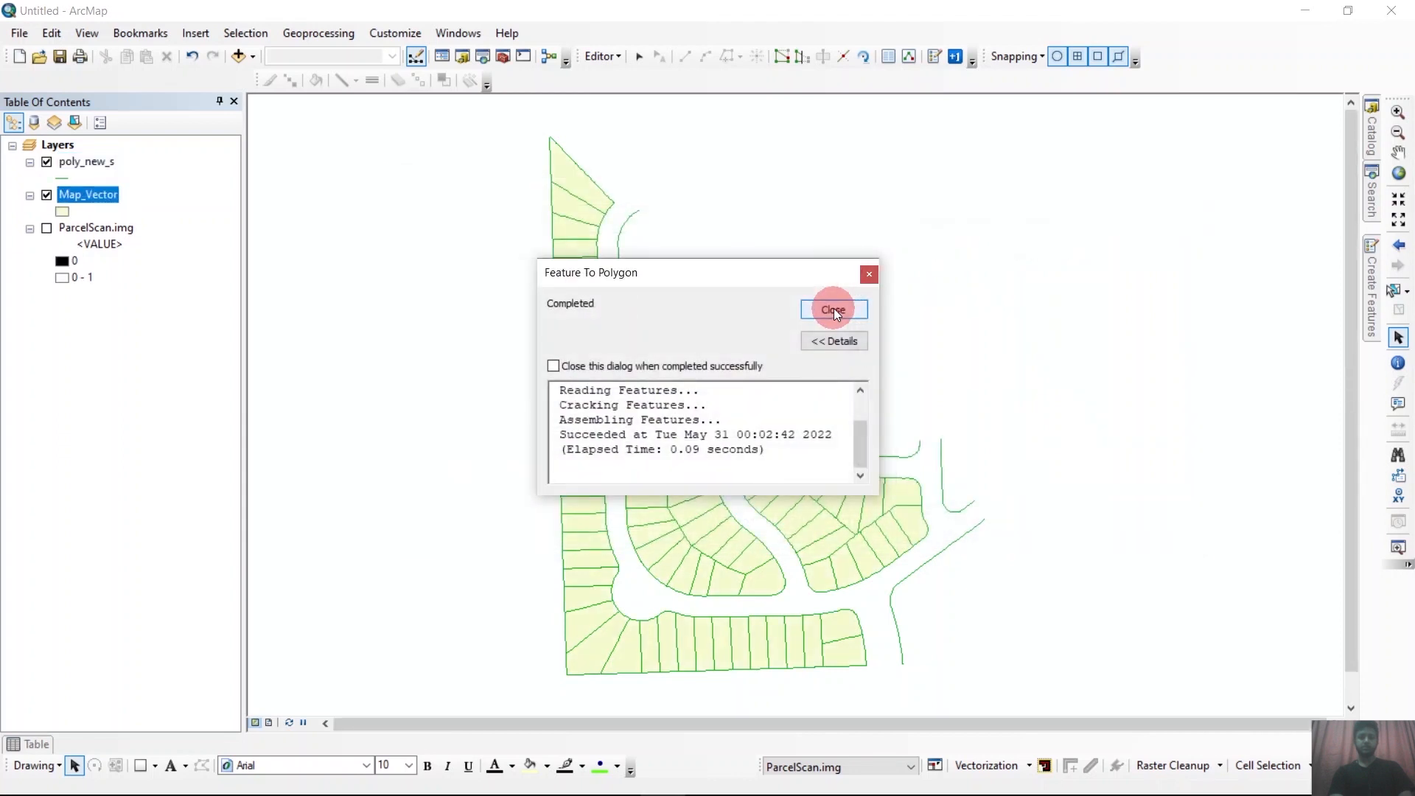
left_click(833, 308)
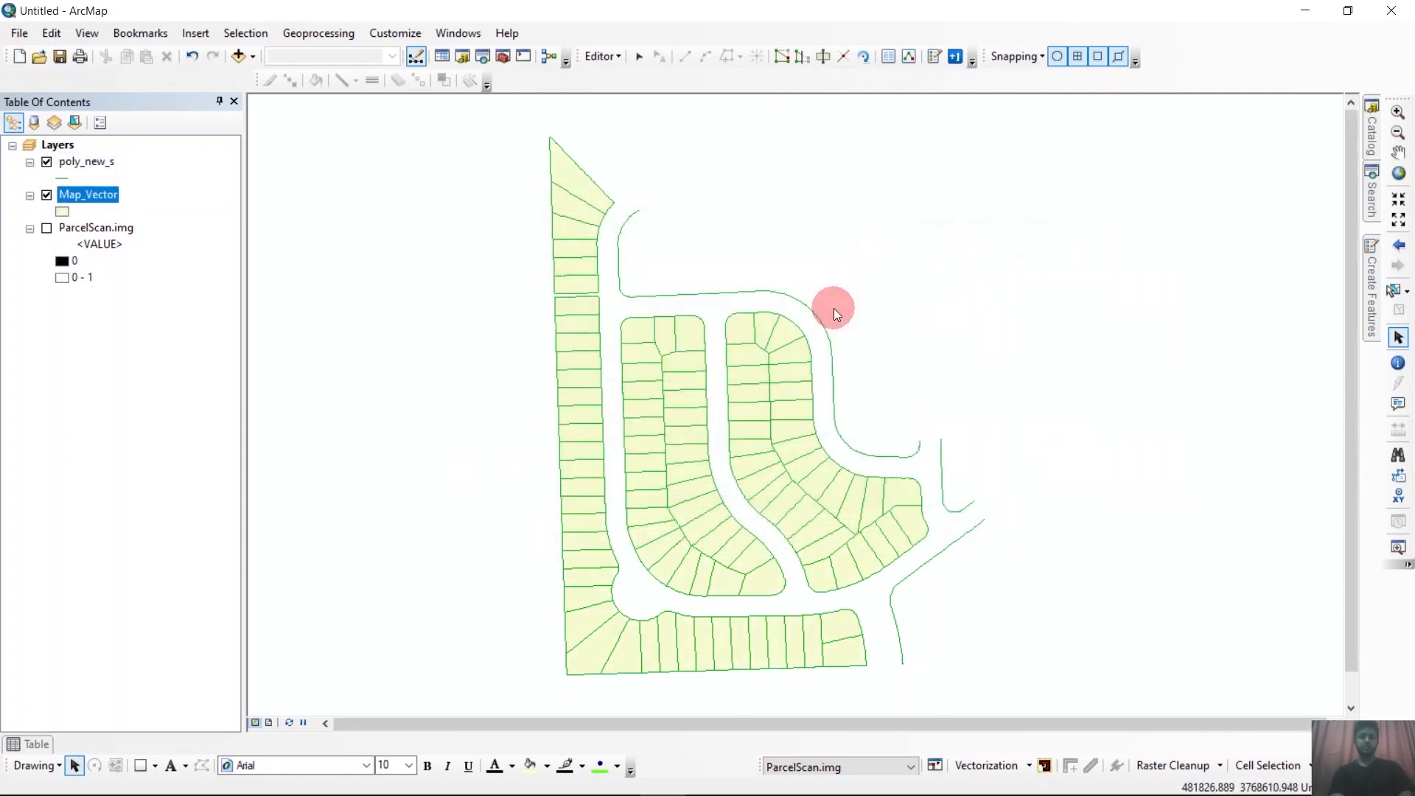
Change the Map_Vector layer's fill symbol to the yellow Sun style.
scroll(596, 169, "up", 2)
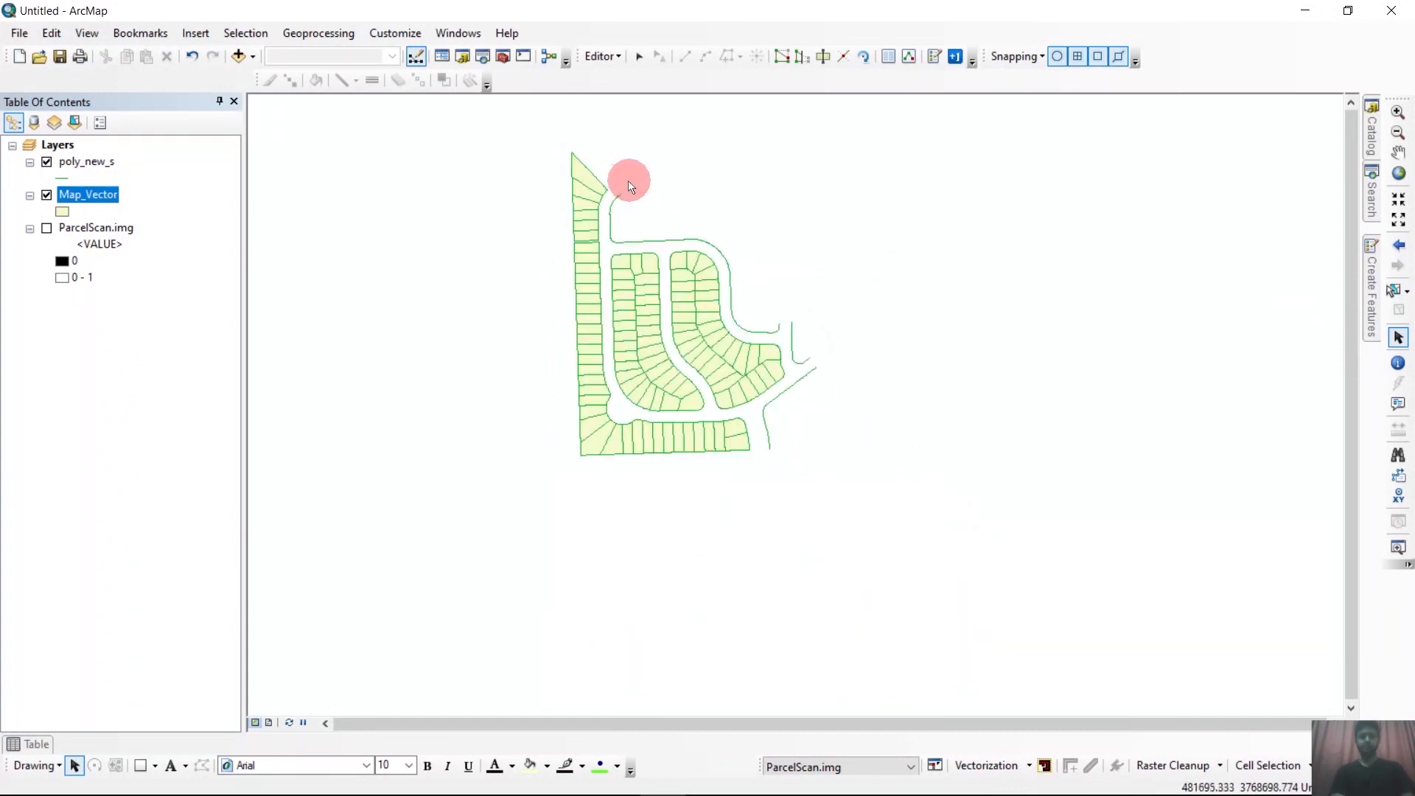
scroll(630, 181, "down", 2)
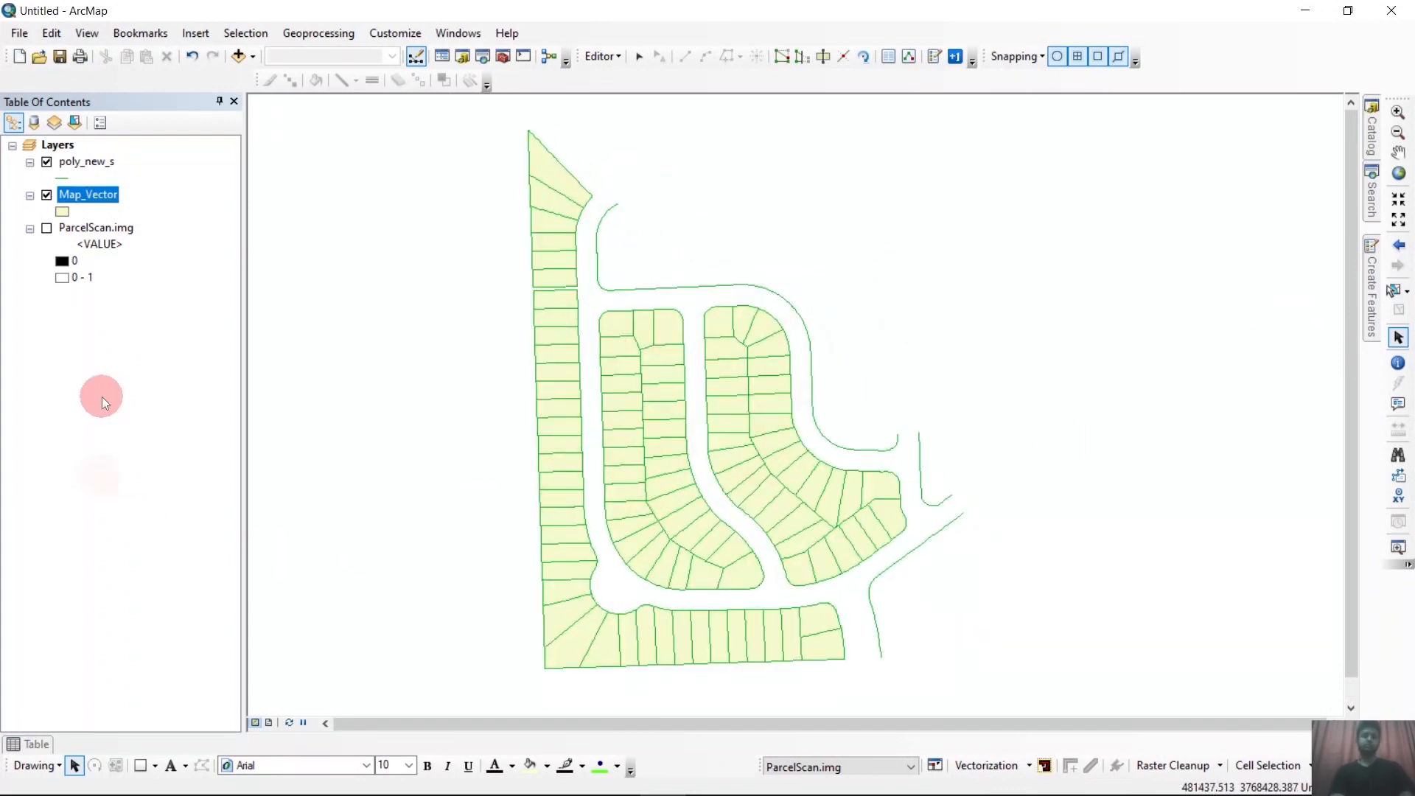
left_click(62, 212)
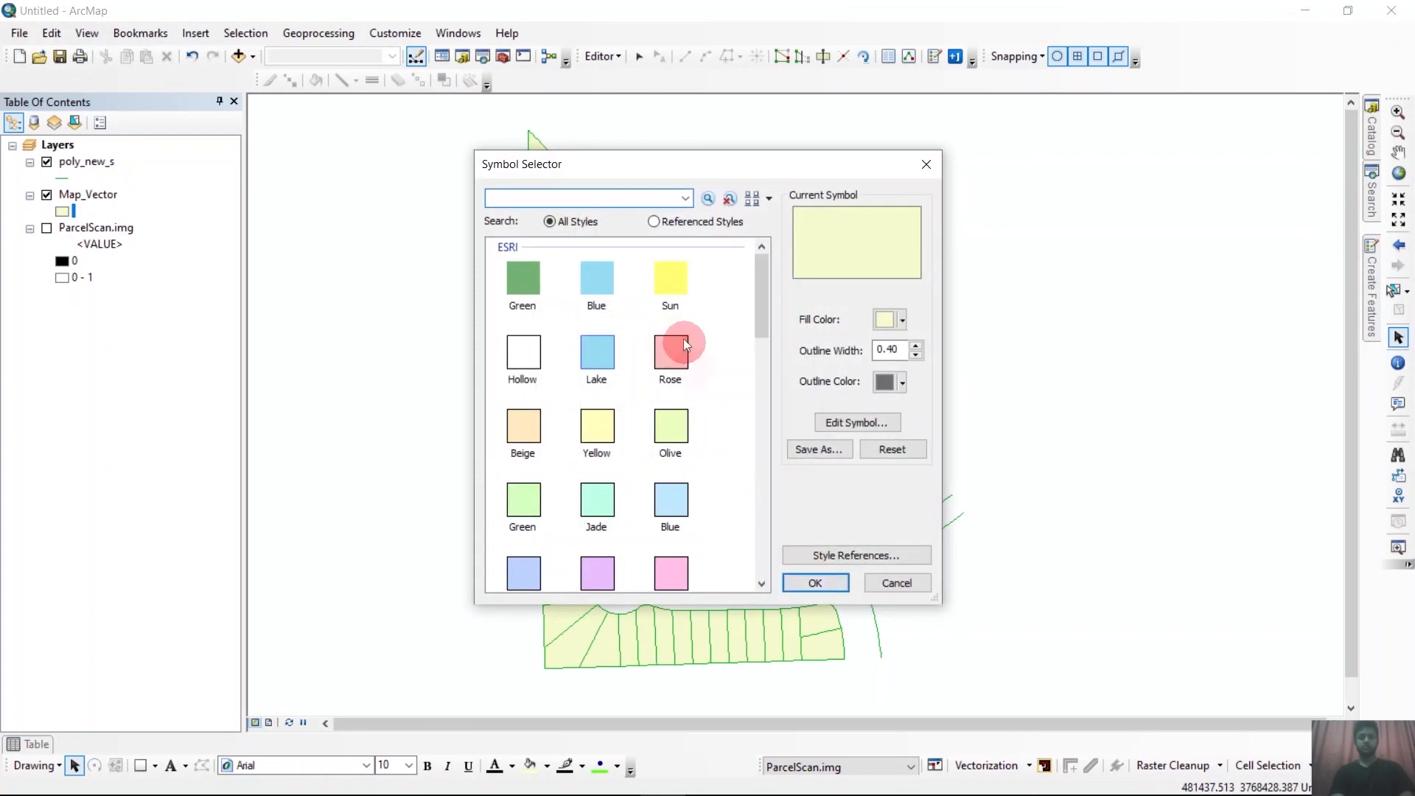
left_click(669, 280)
left_click(814, 582)
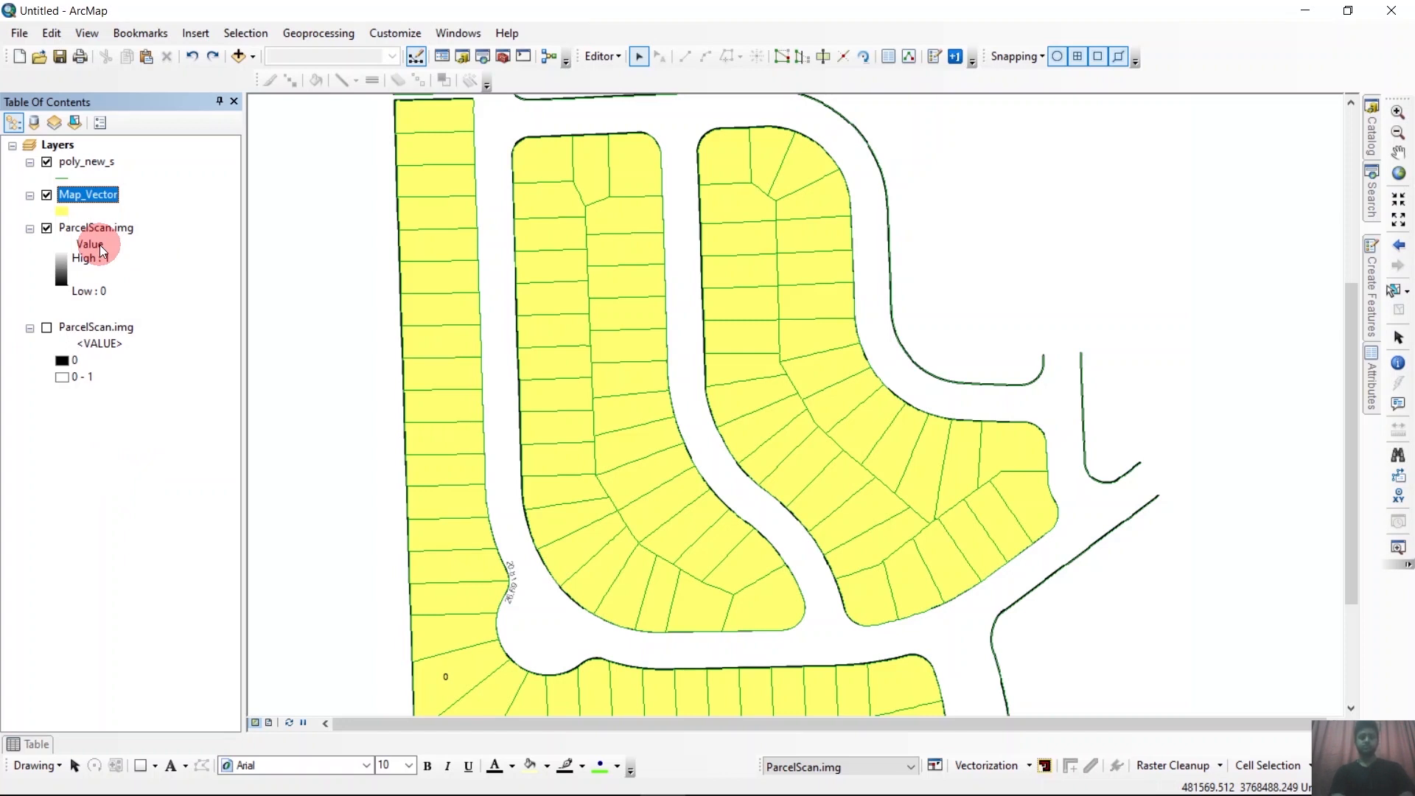
Set the Map_Vector layer's display transparency to 85 percent so the scan shows through.
right_click(102, 196)
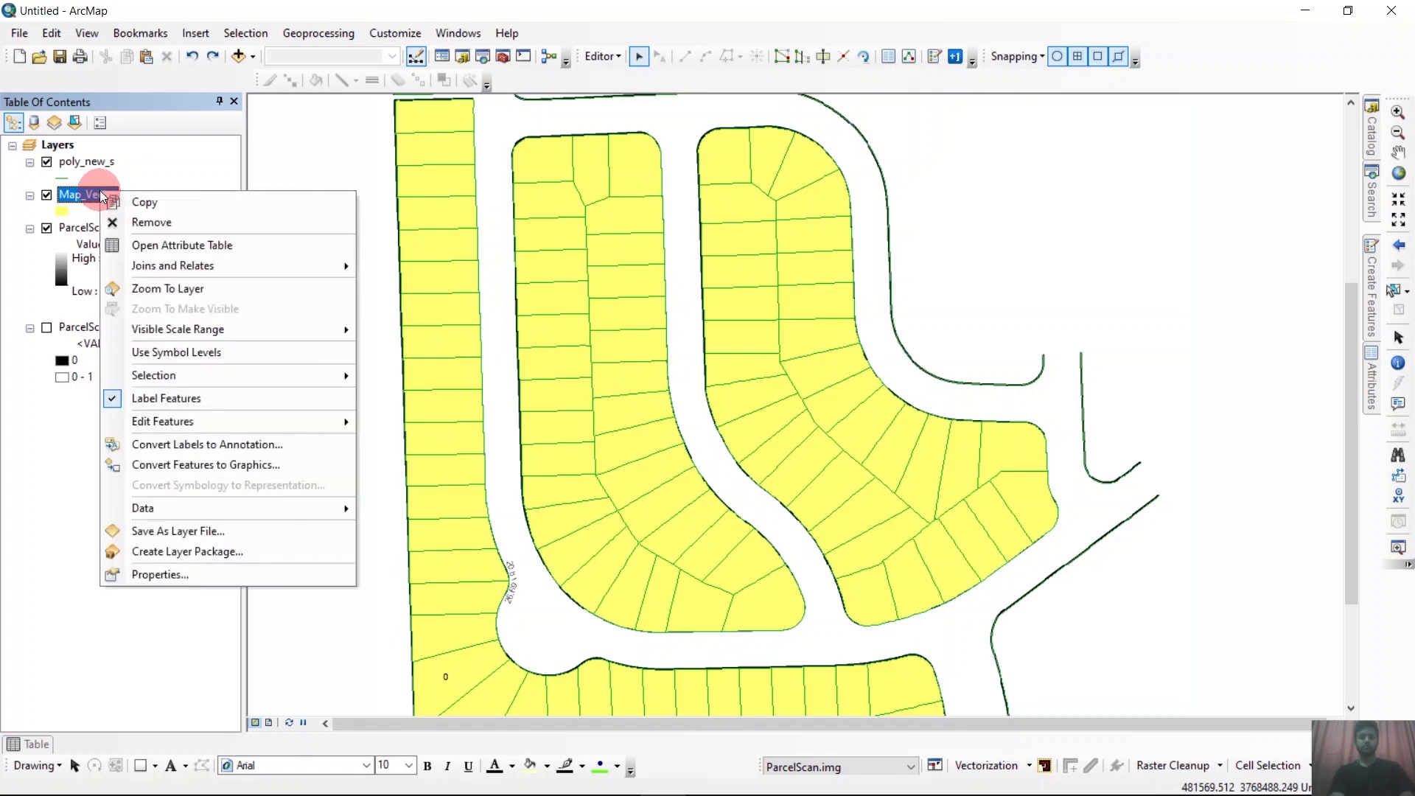
left_click(184, 580)
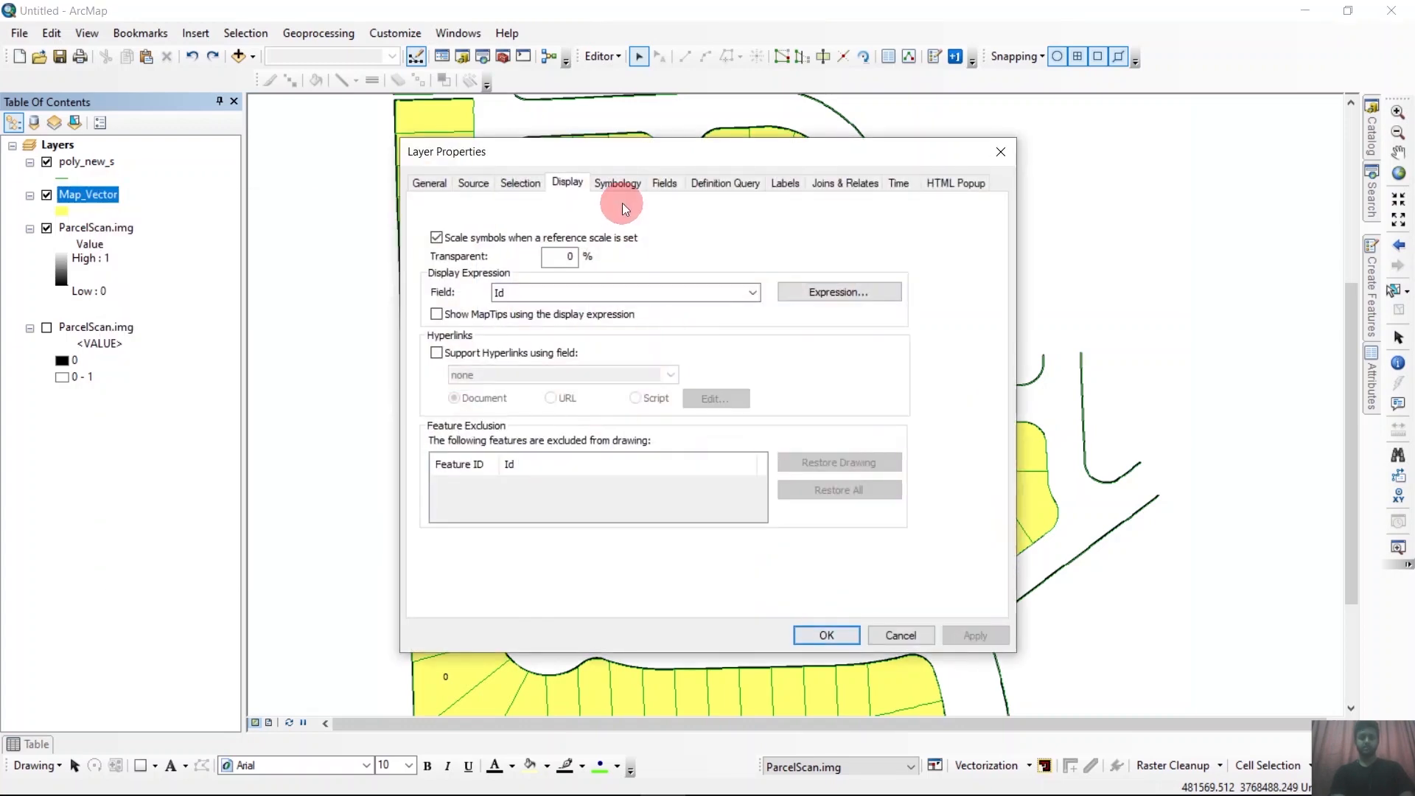
double_click(566, 256)
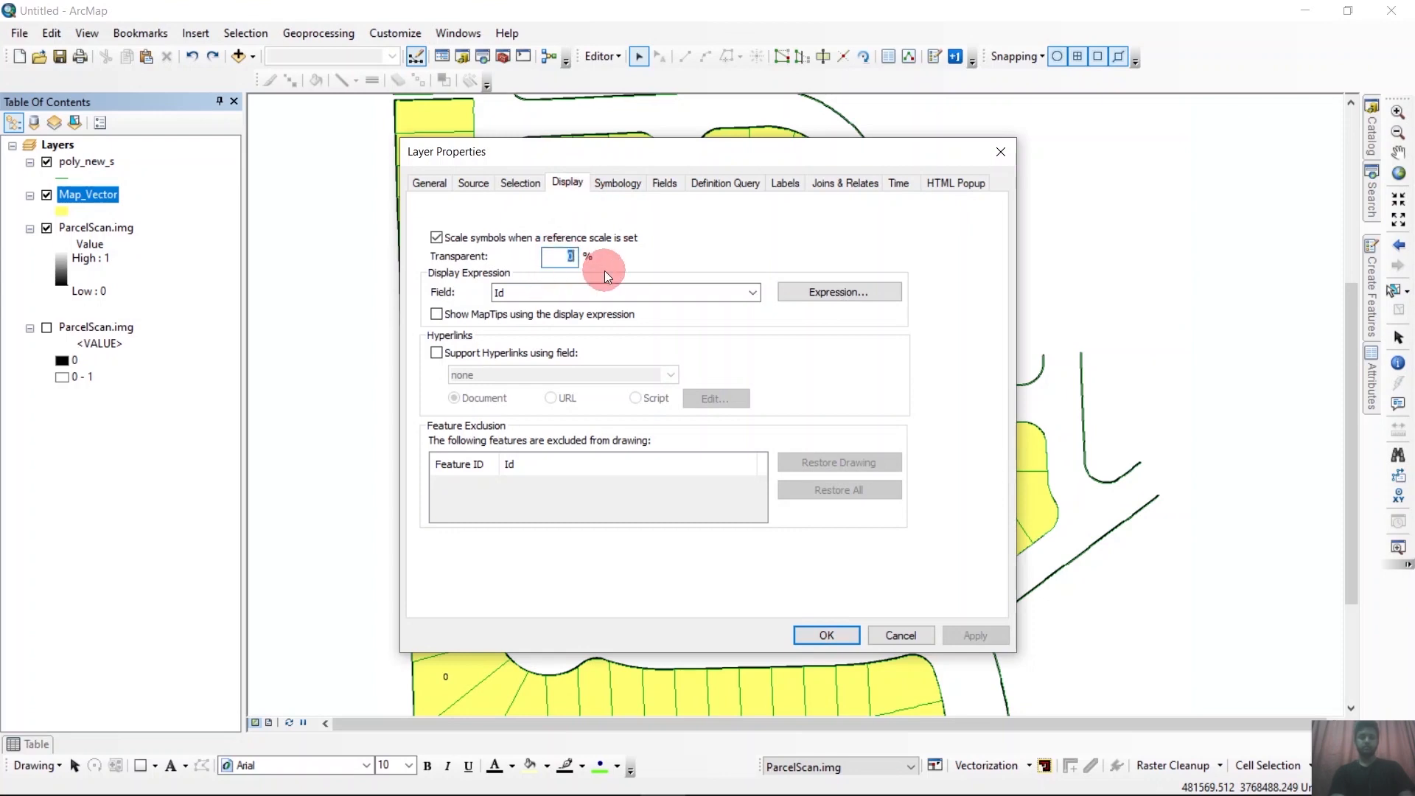
type("85")
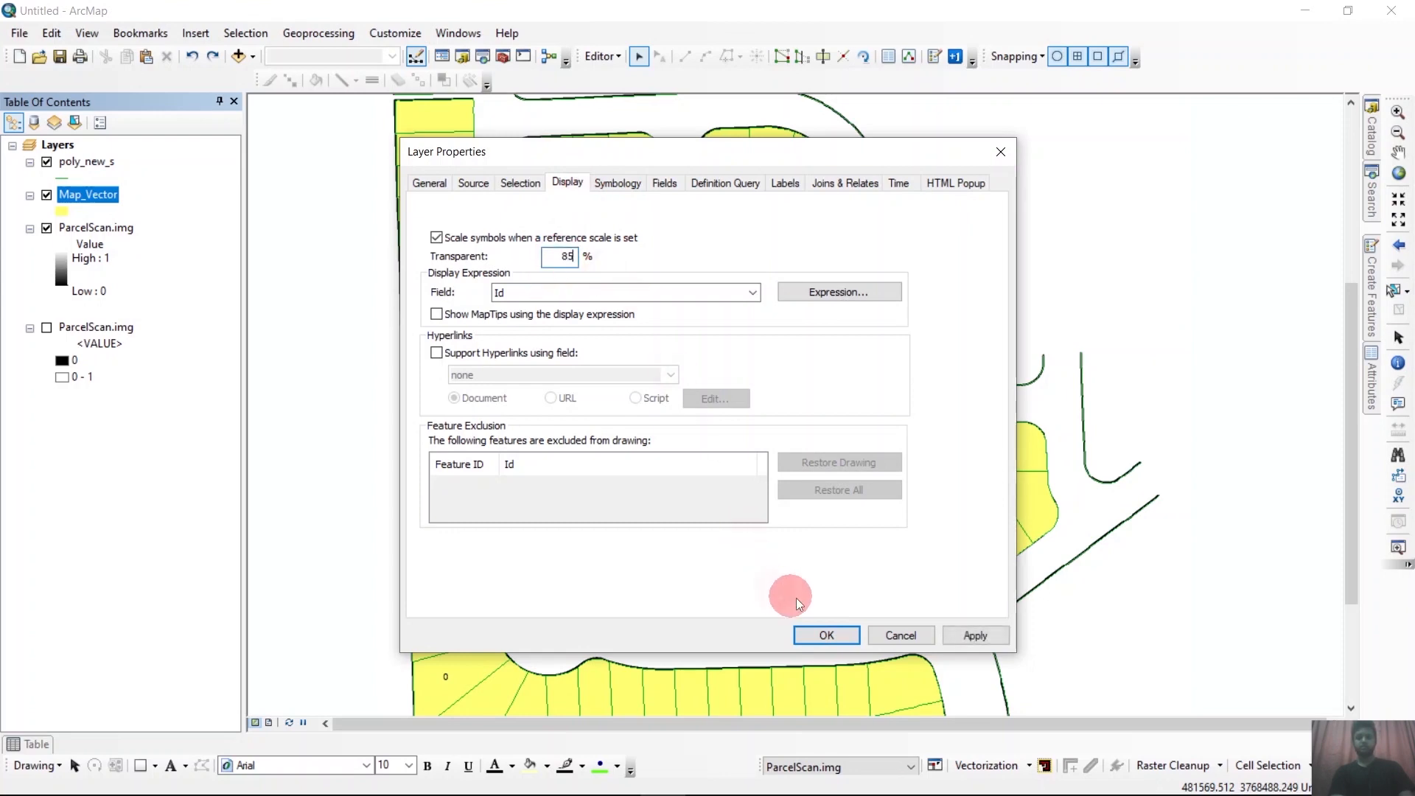
left_click(829, 635)
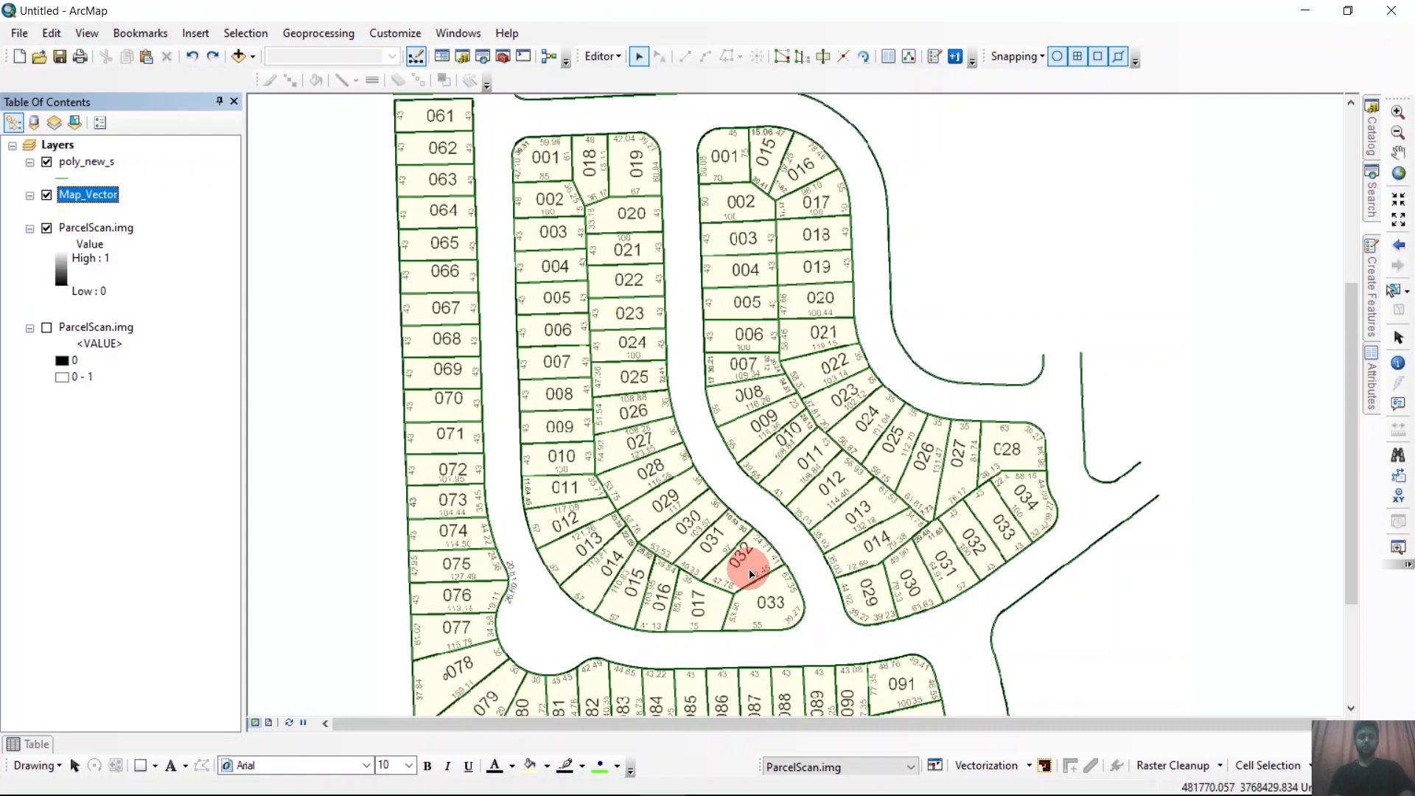
Choose the Map_Vector feature template, return to the Edit tool, and select parcel 001 in the western inner block.
left_click(618, 56)
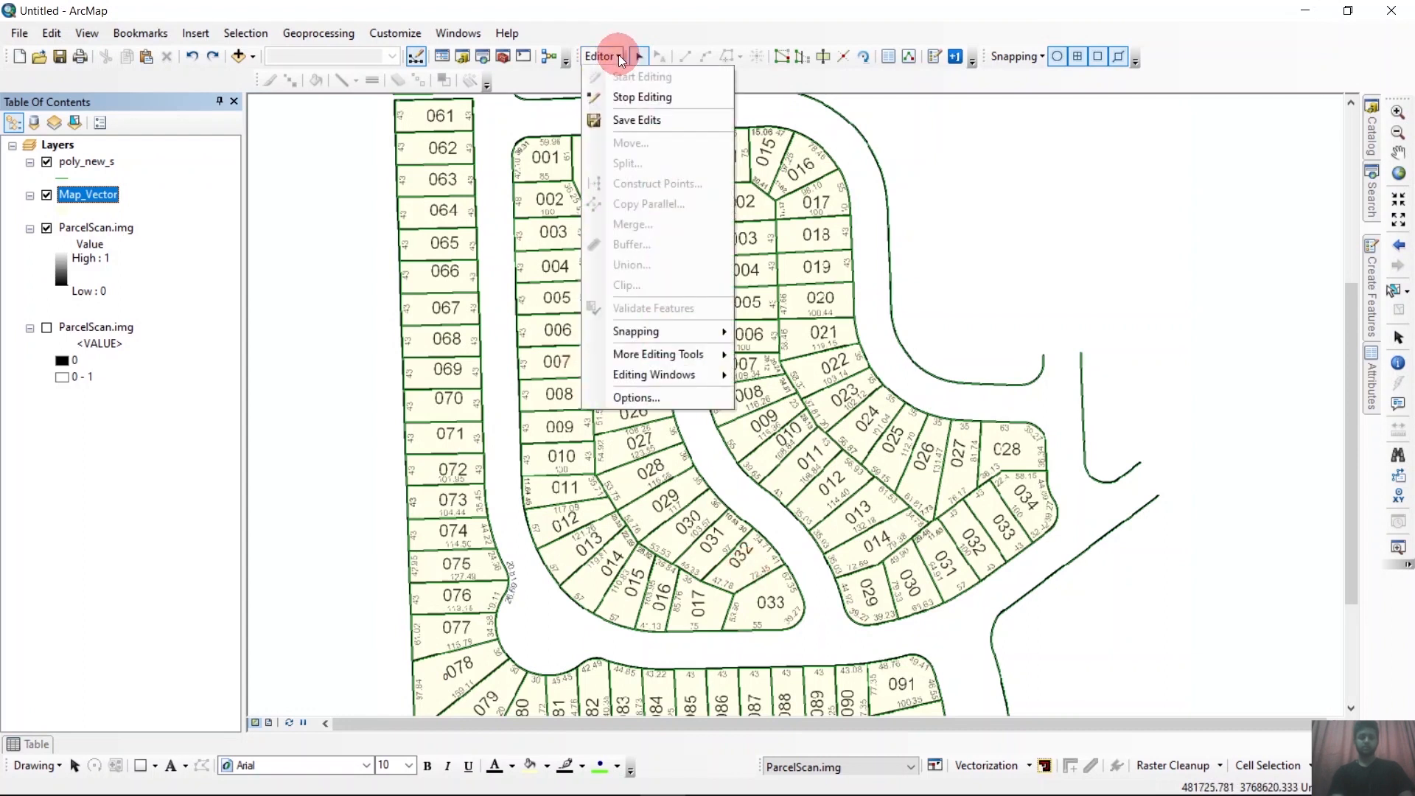
left_click(631, 17)
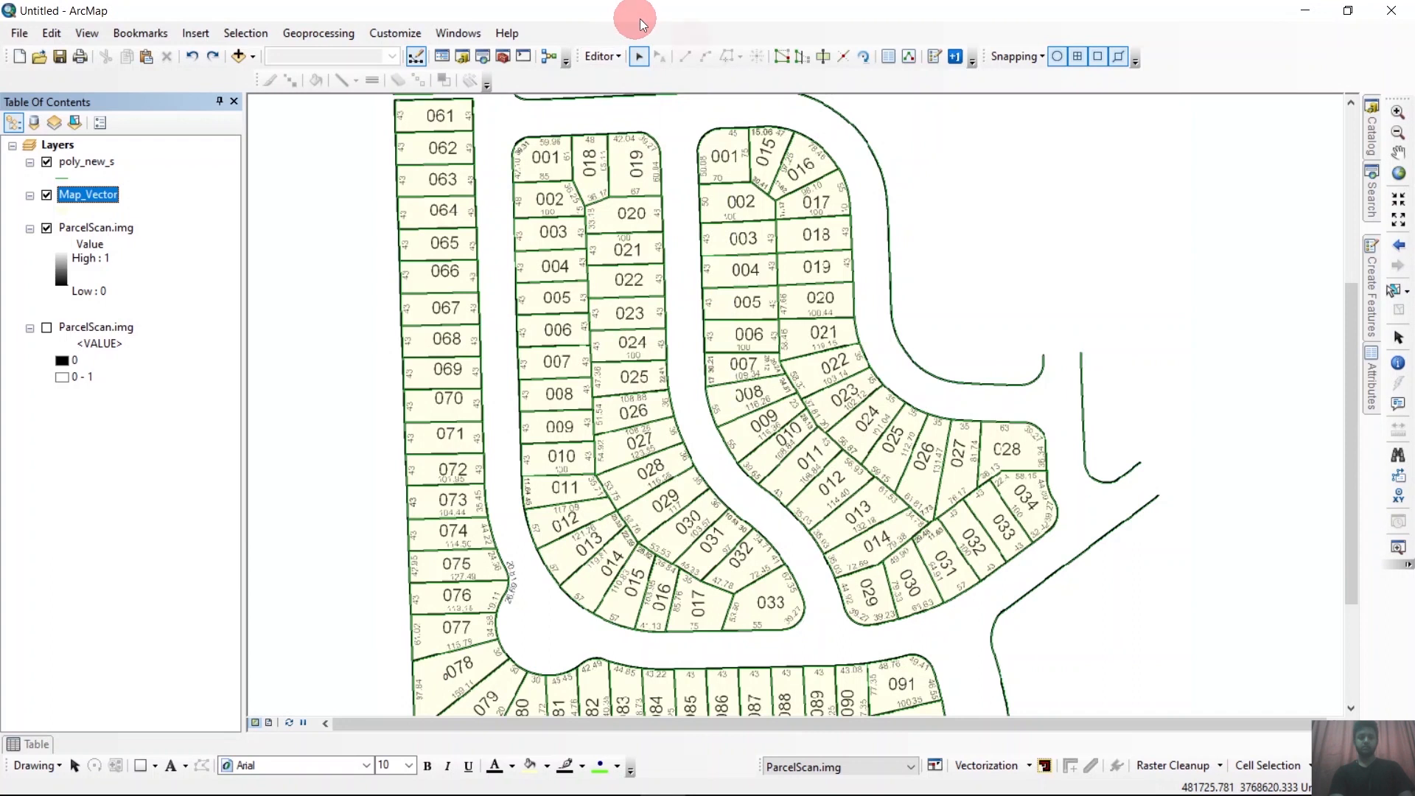
left_click(1375, 280)
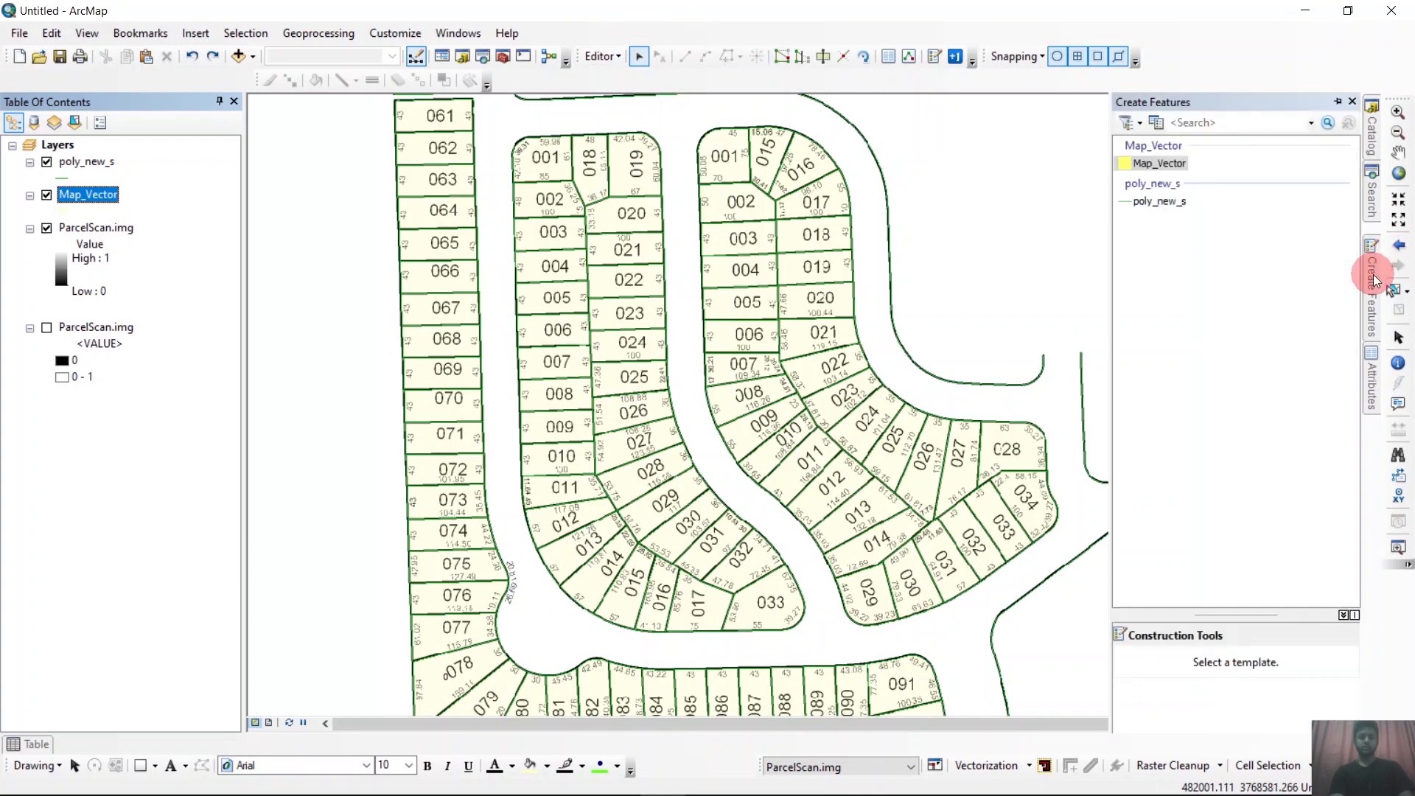
left_click(1151, 164)
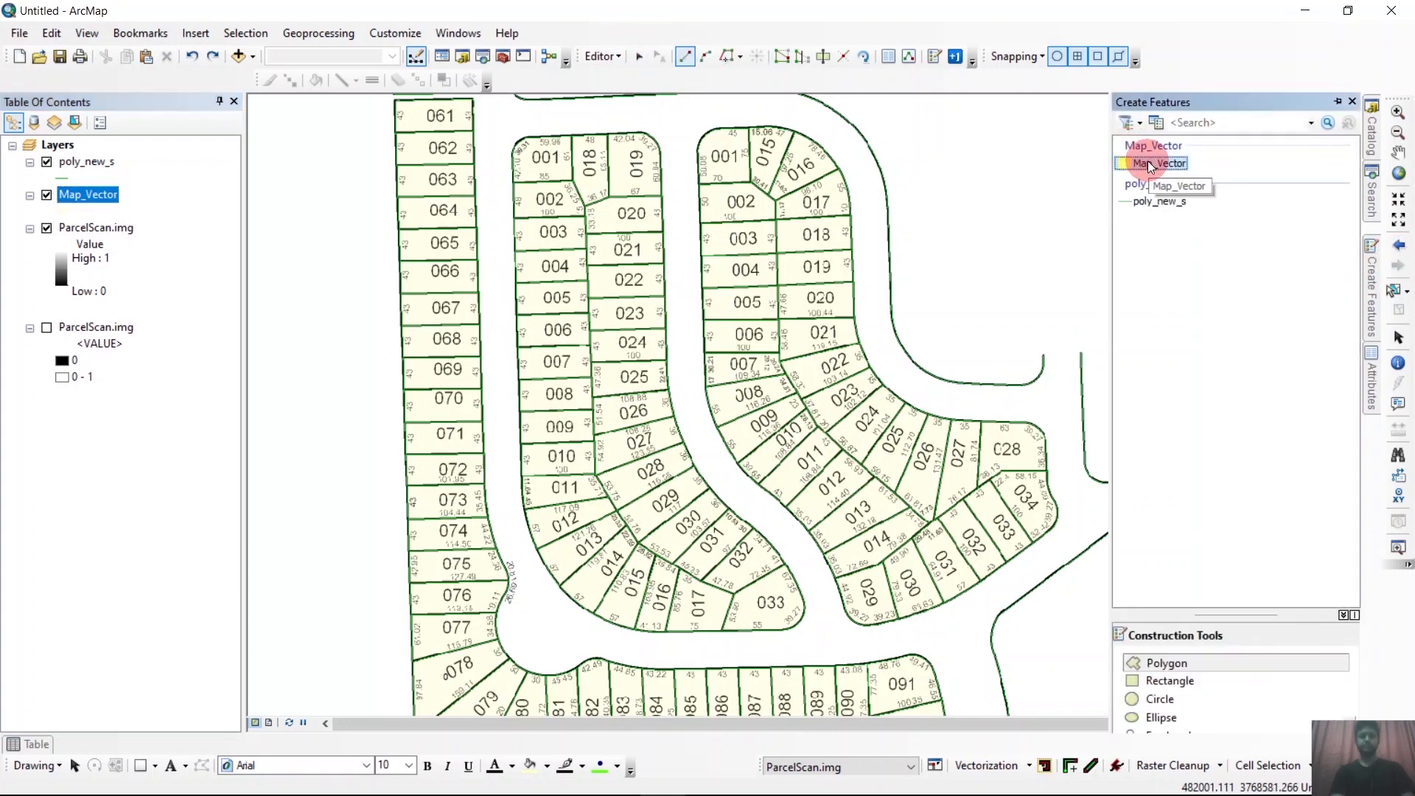
left_click(973, 549)
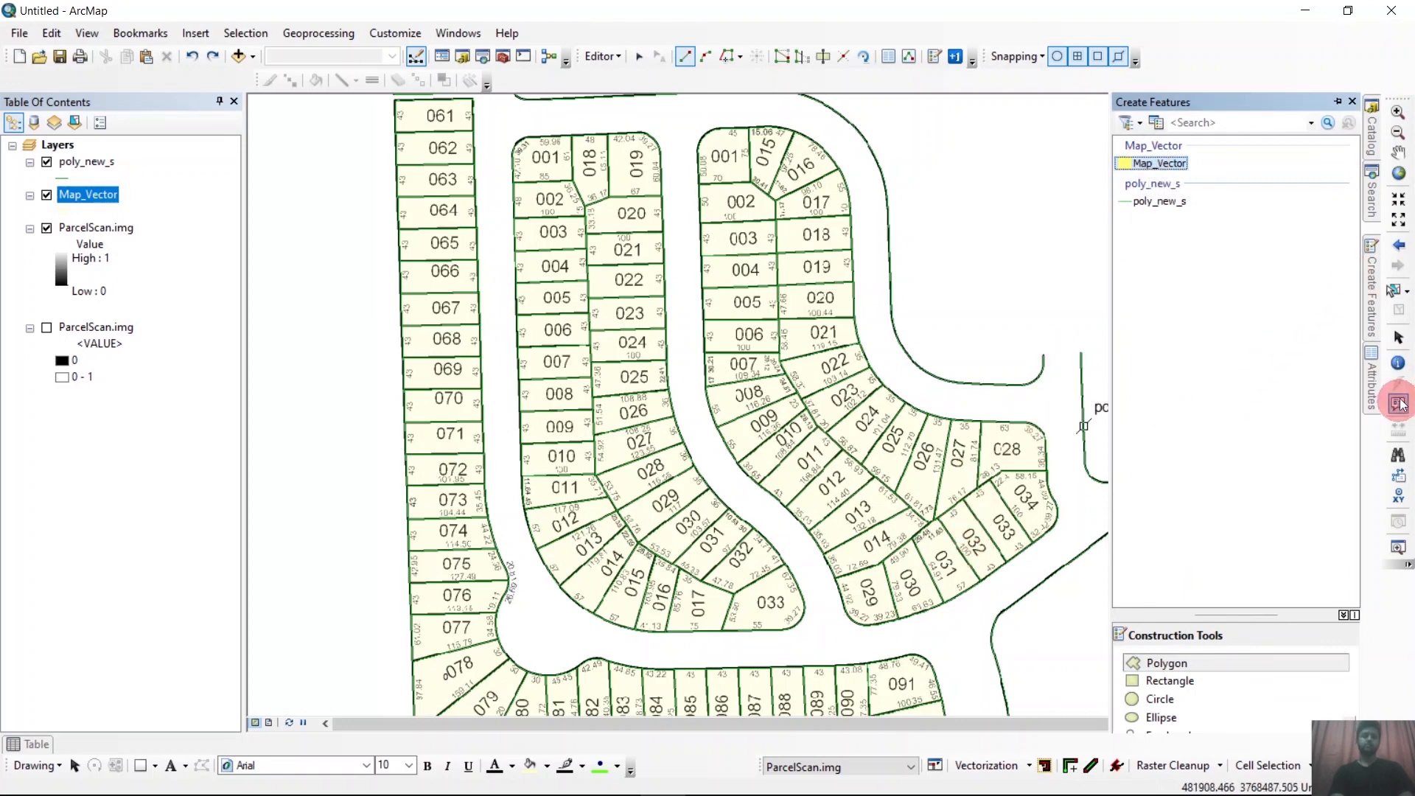
left_click(1399, 339)
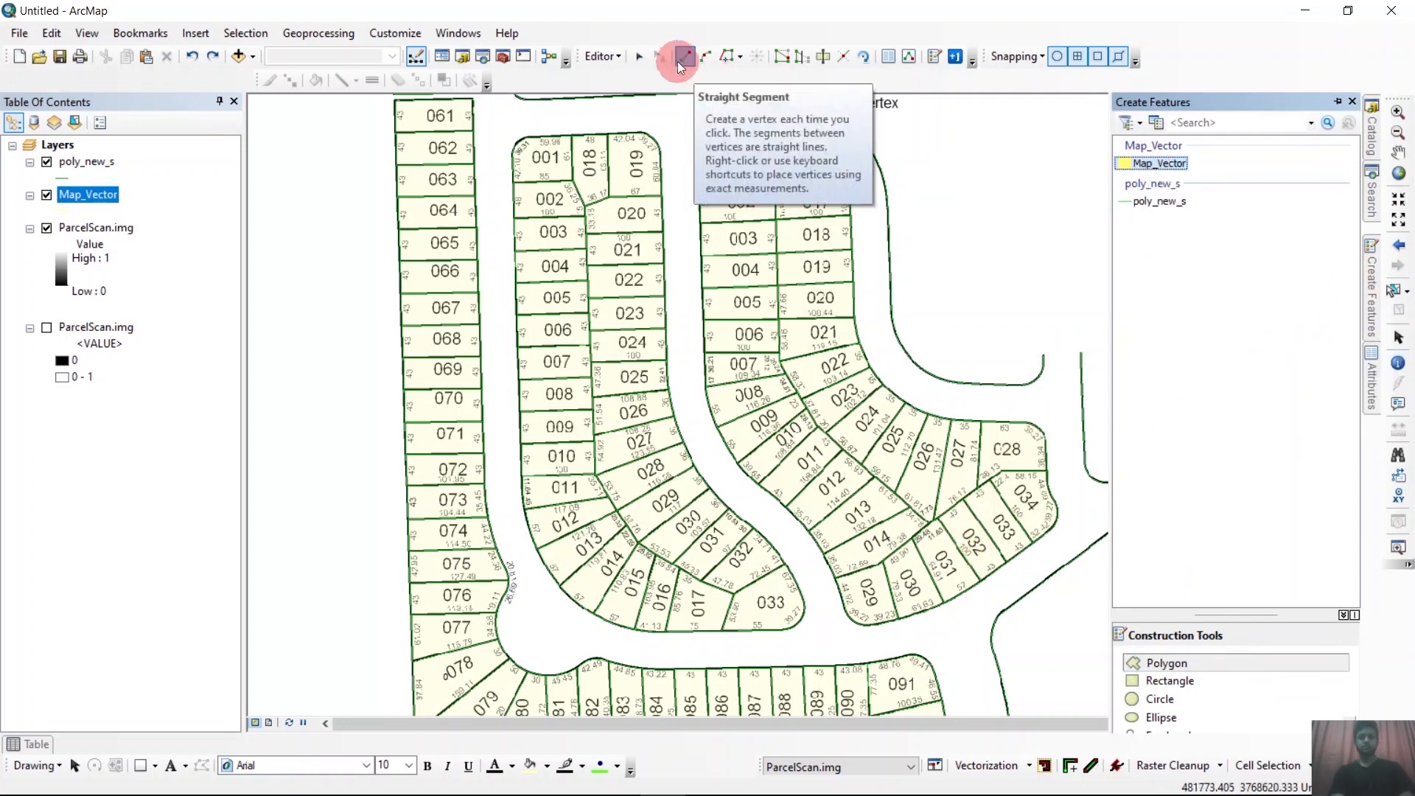
left_click(639, 57)
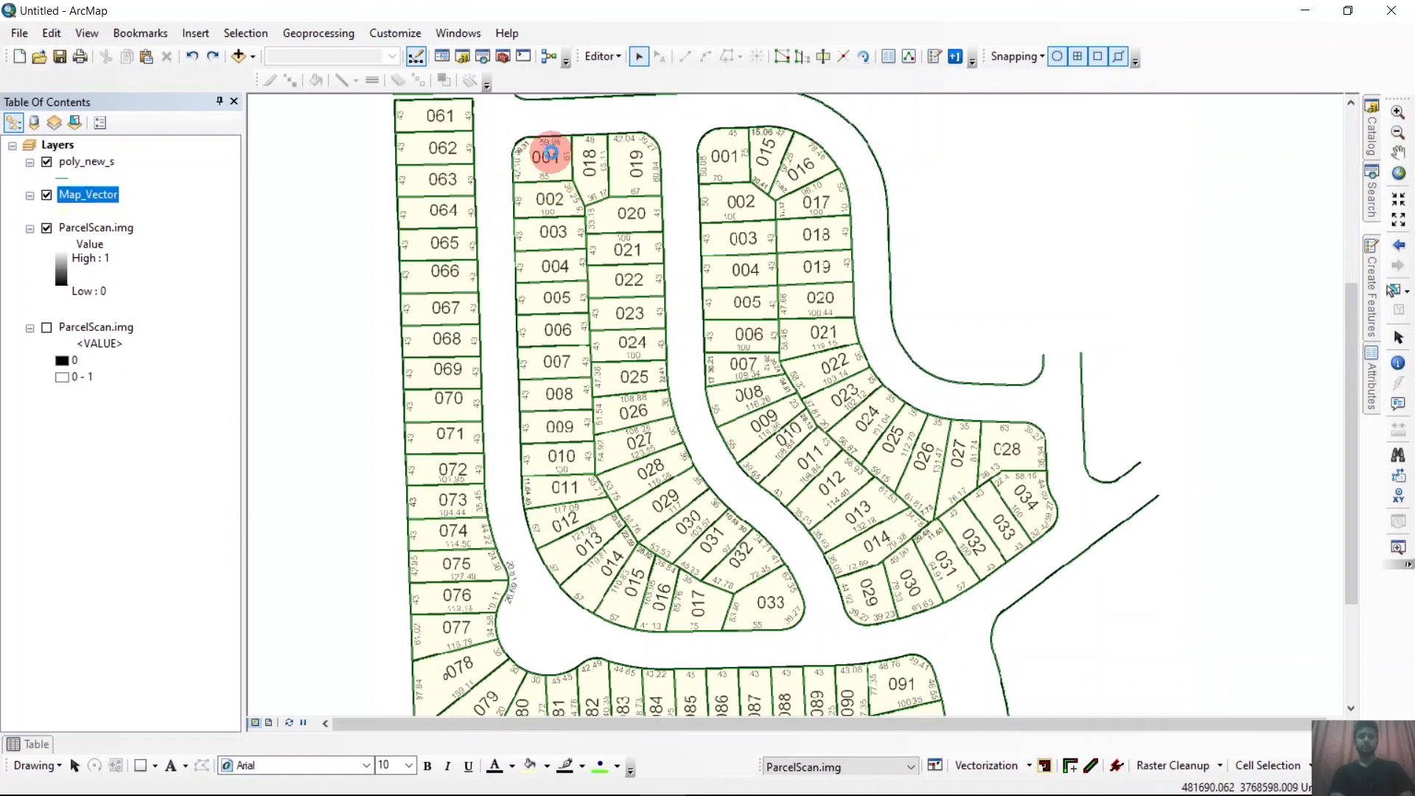
left_click(546, 157)
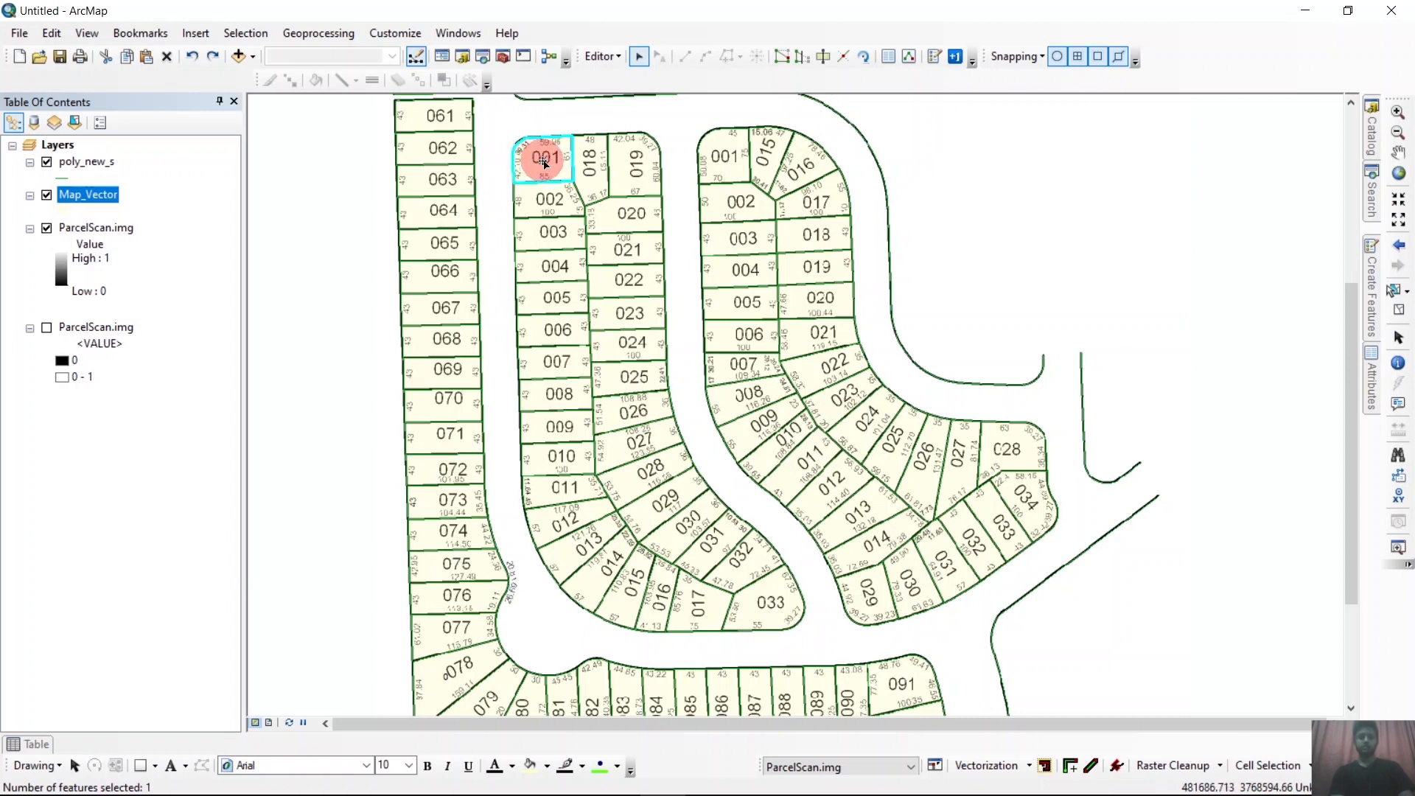
Start the plusONE numbering tool on the Id field with an initial value of 1.
left_click(956, 57)
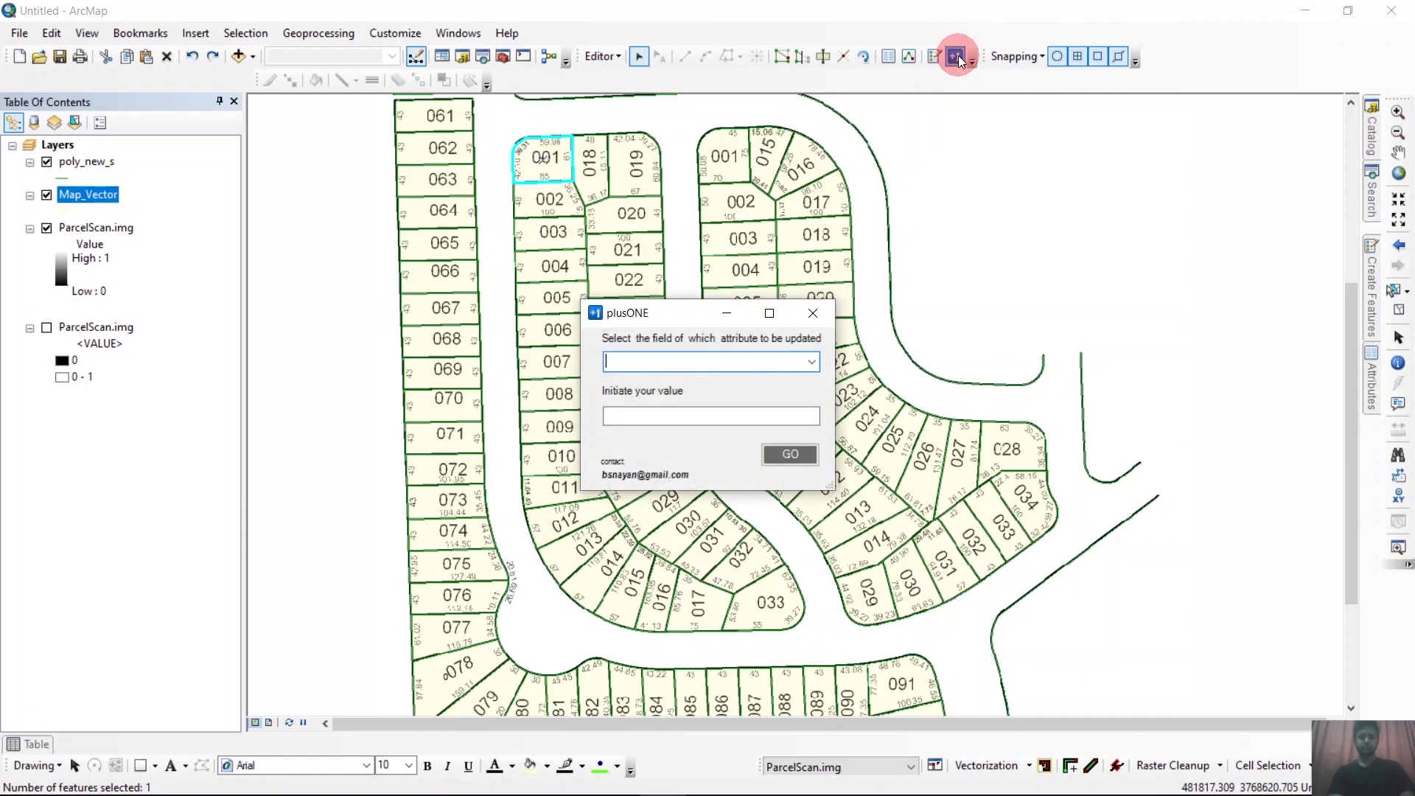
left_click(814, 361)
left_click(685, 380)
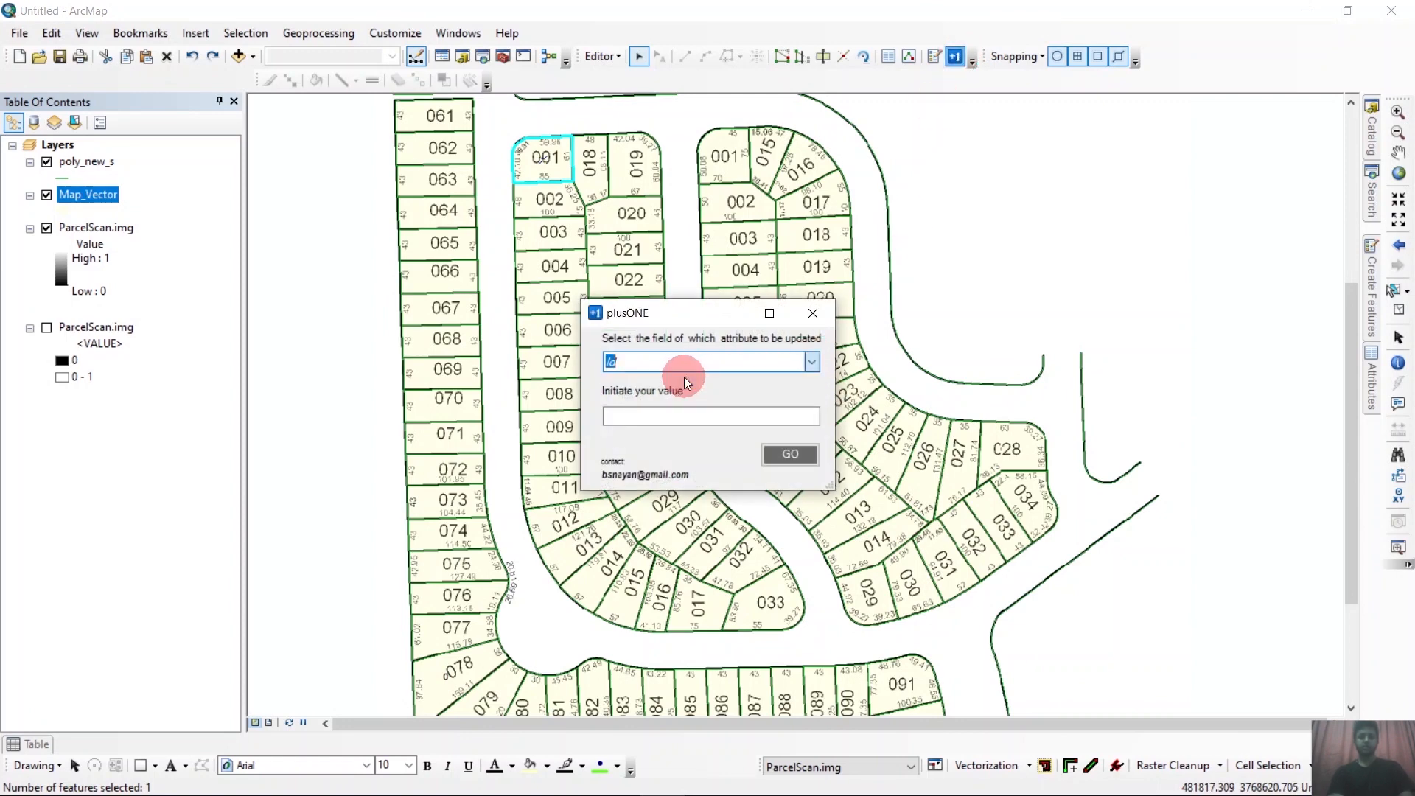
left_click(662, 414)
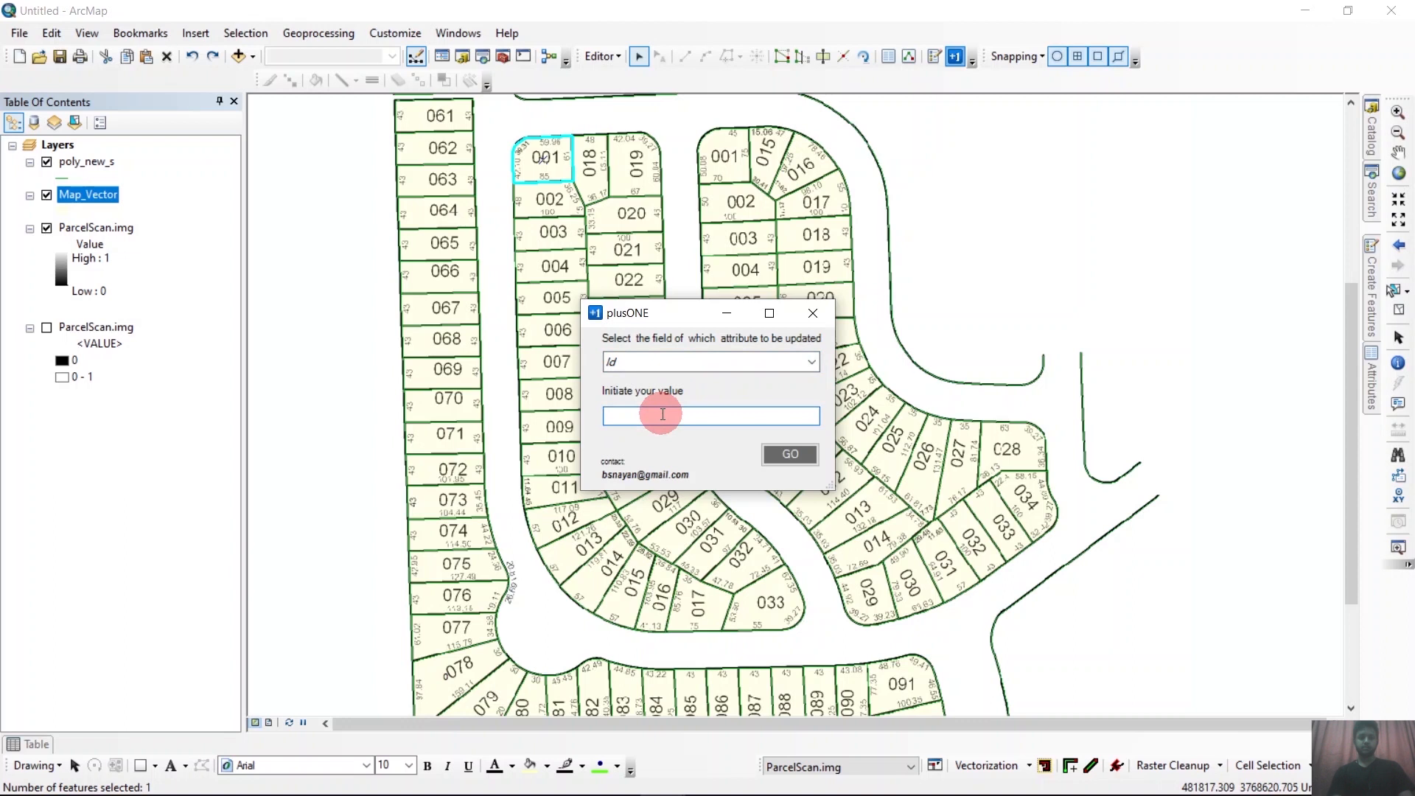
type("1")
left_click(786, 454)
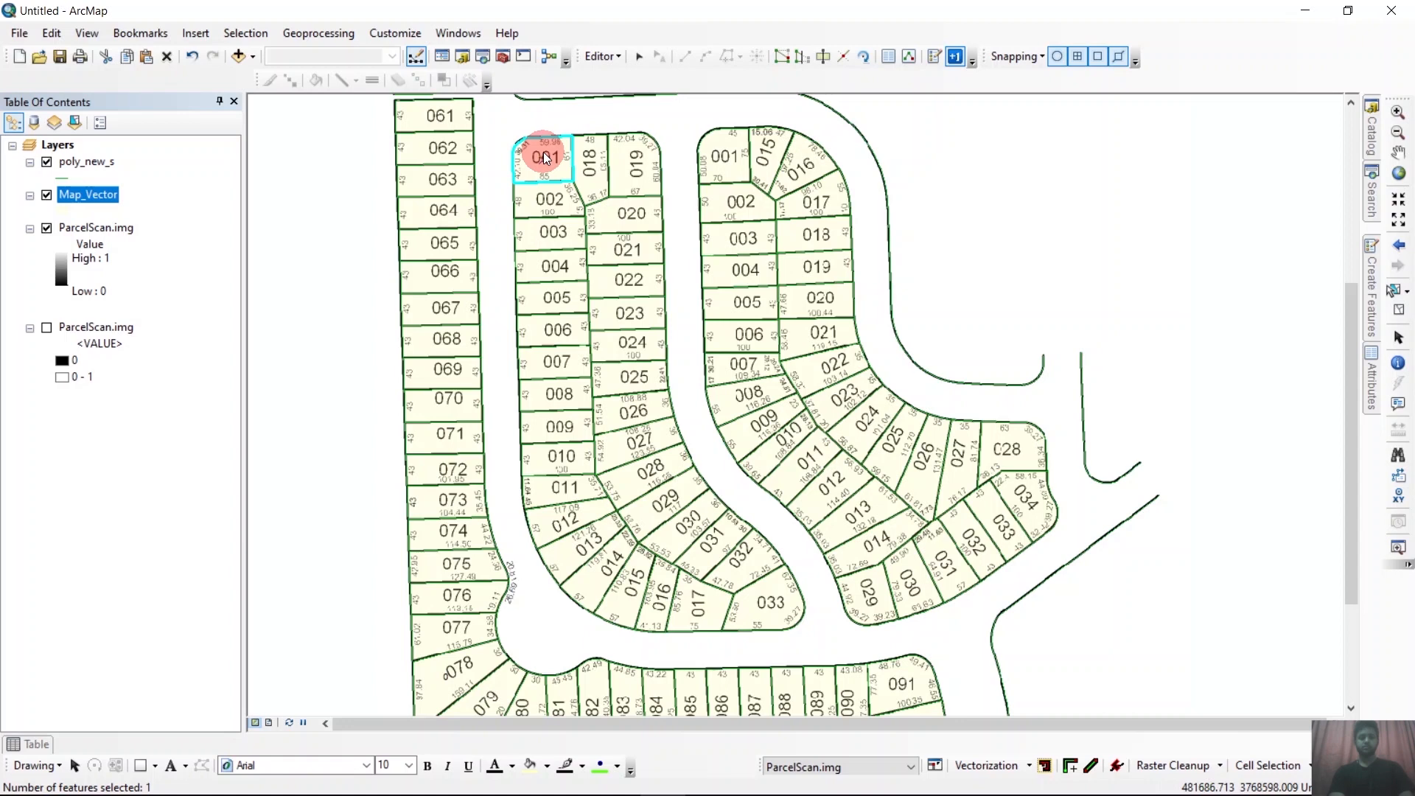
Number the western inner block's parcels in sequence from 001 to 033, matching the scan, and save the edits.
mouse_move(546, 159)
left_mouse_down()
mouse_move(564, 485)
mouse_move(590, 568)
mouse_move(648, 278)
mouse_move(622, 283)
mouse_move(645, 440)
mouse_move(764, 582)
left_mouse_up()
scroll(766, 508, "down", 1)
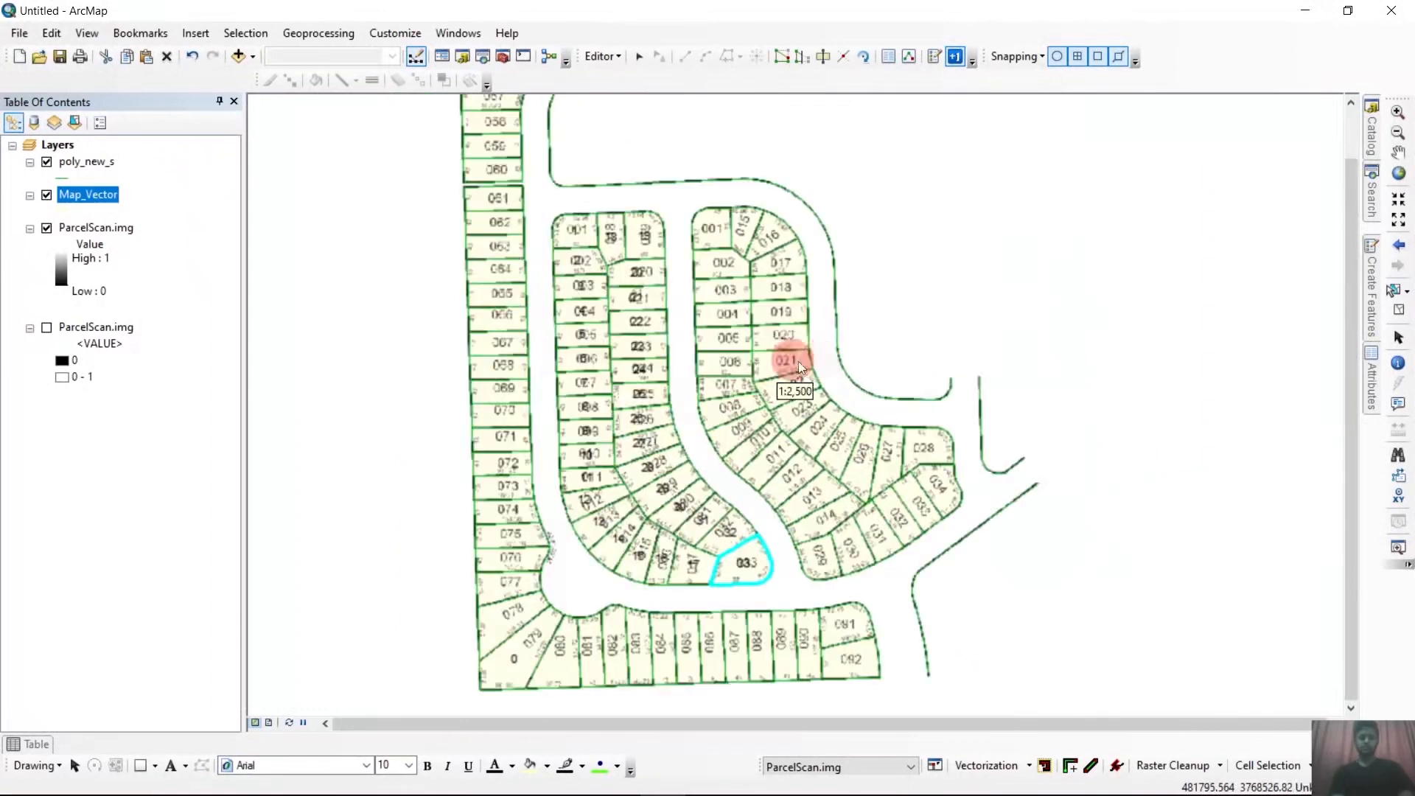
left_click(617, 64)
left_click(621, 122)
Select parcel 001 in the eastern inner block and start plusONE numbering on the Id field from 1.
left_click(714, 235)
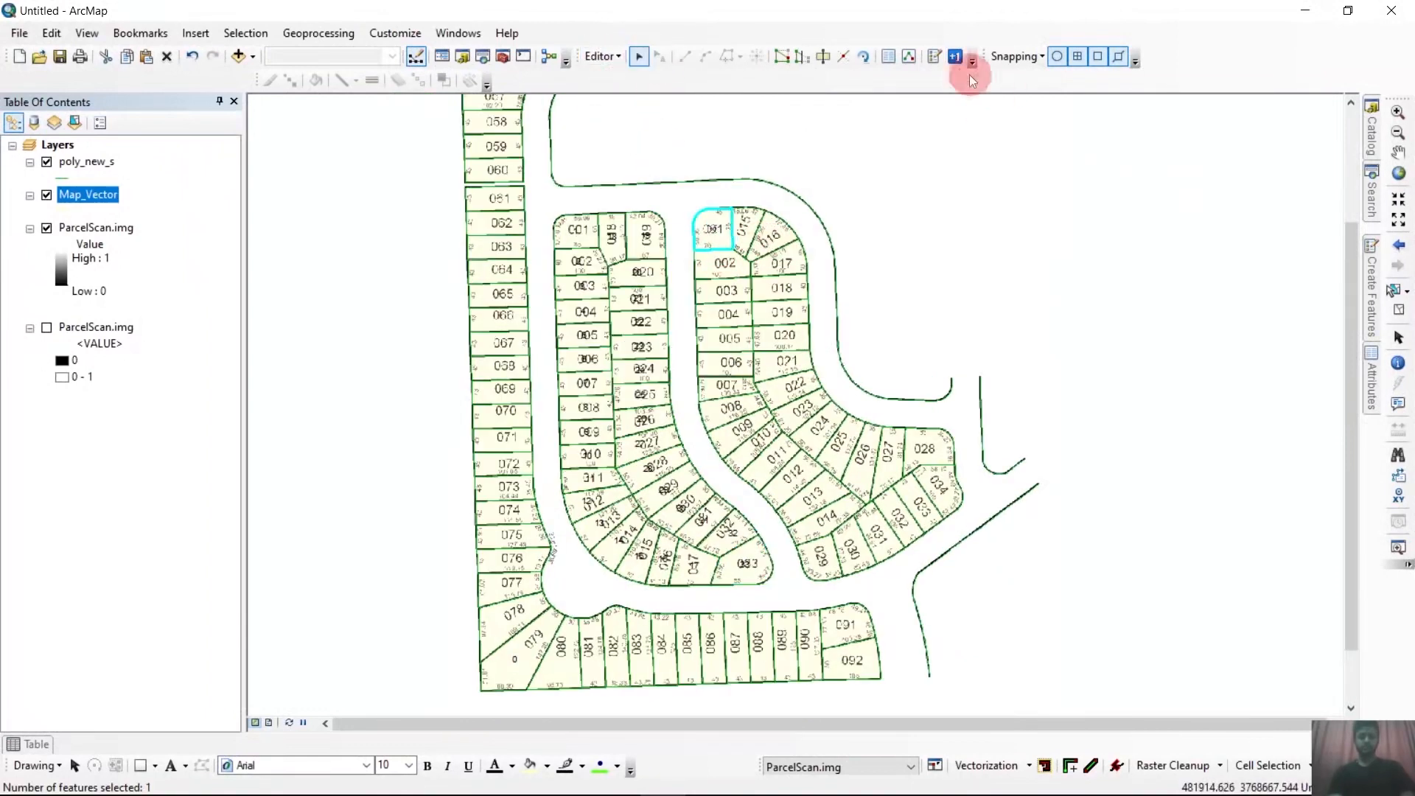
left_click(955, 57)
left_click(810, 362)
left_click(689, 379)
left_click(685, 414)
type("1")
left_click(793, 455)
Number the eastern inner block's parcels in sequence from 001 to 034, following the scanned parcel numbers.
left_click(717, 238)
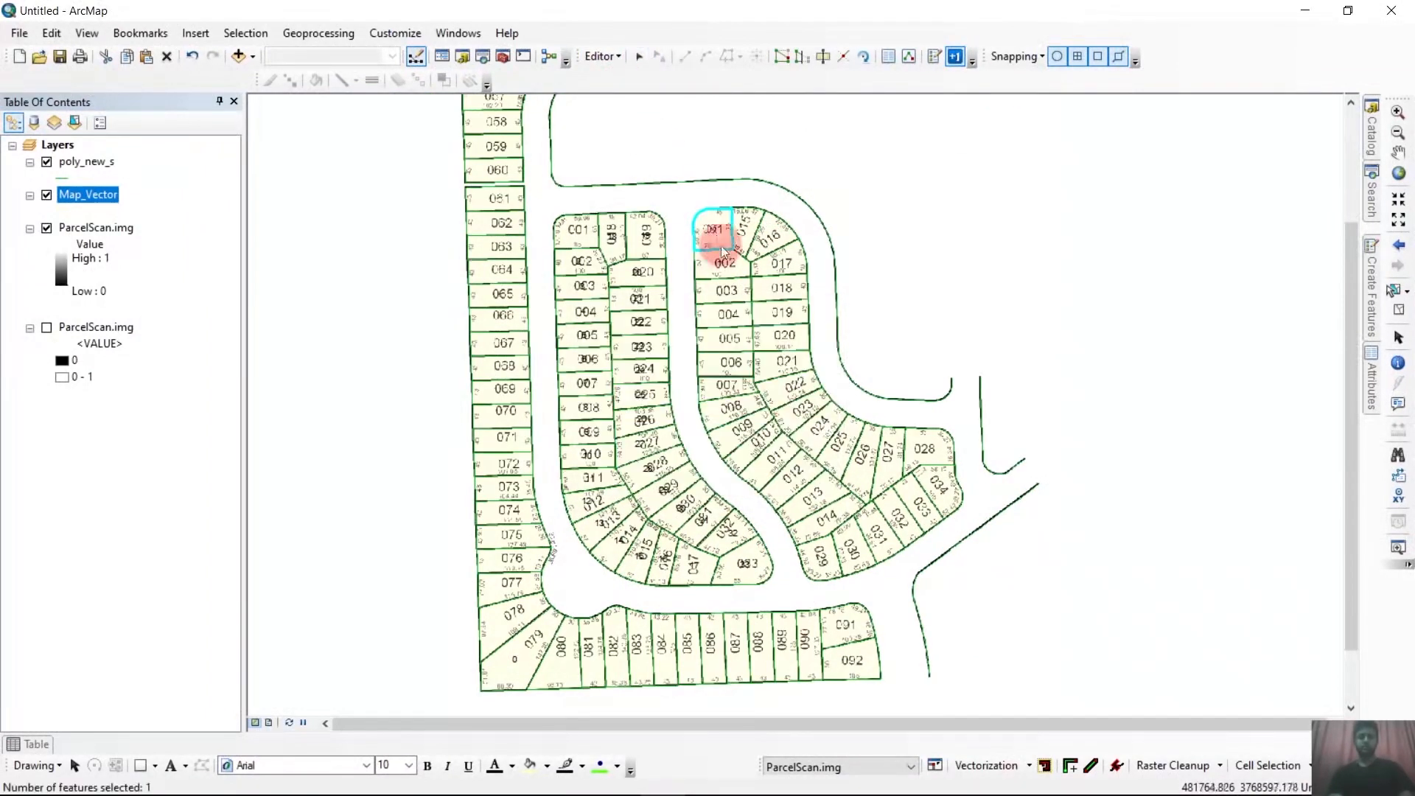
left_click(722, 267)
left_click(724, 291)
left_click(728, 337)
left_click(728, 360)
scroll(728, 356, "up", 2)
left_click(726, 410)
left_click(785, 501)
left_click(876, 606)
scroll(695, 289, "down", 2)
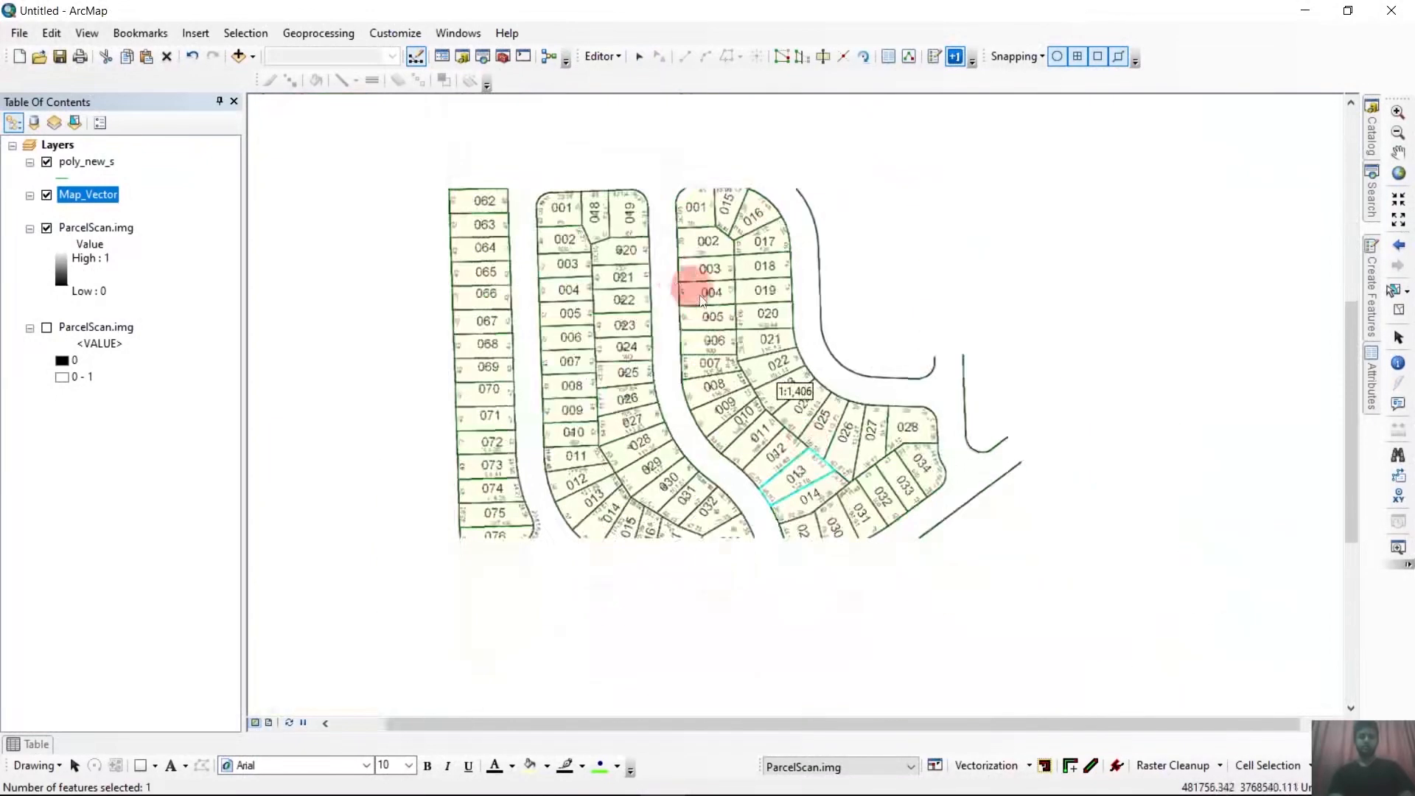
scroll(847, 549, "up", 2)
left_click(778, 470)
scroll(876, 527, "down", 2)
left_click(749, 197)
left_click(776, 212)
left_click(781, 284)
left_click(787, 333)
left_click(805, 383)
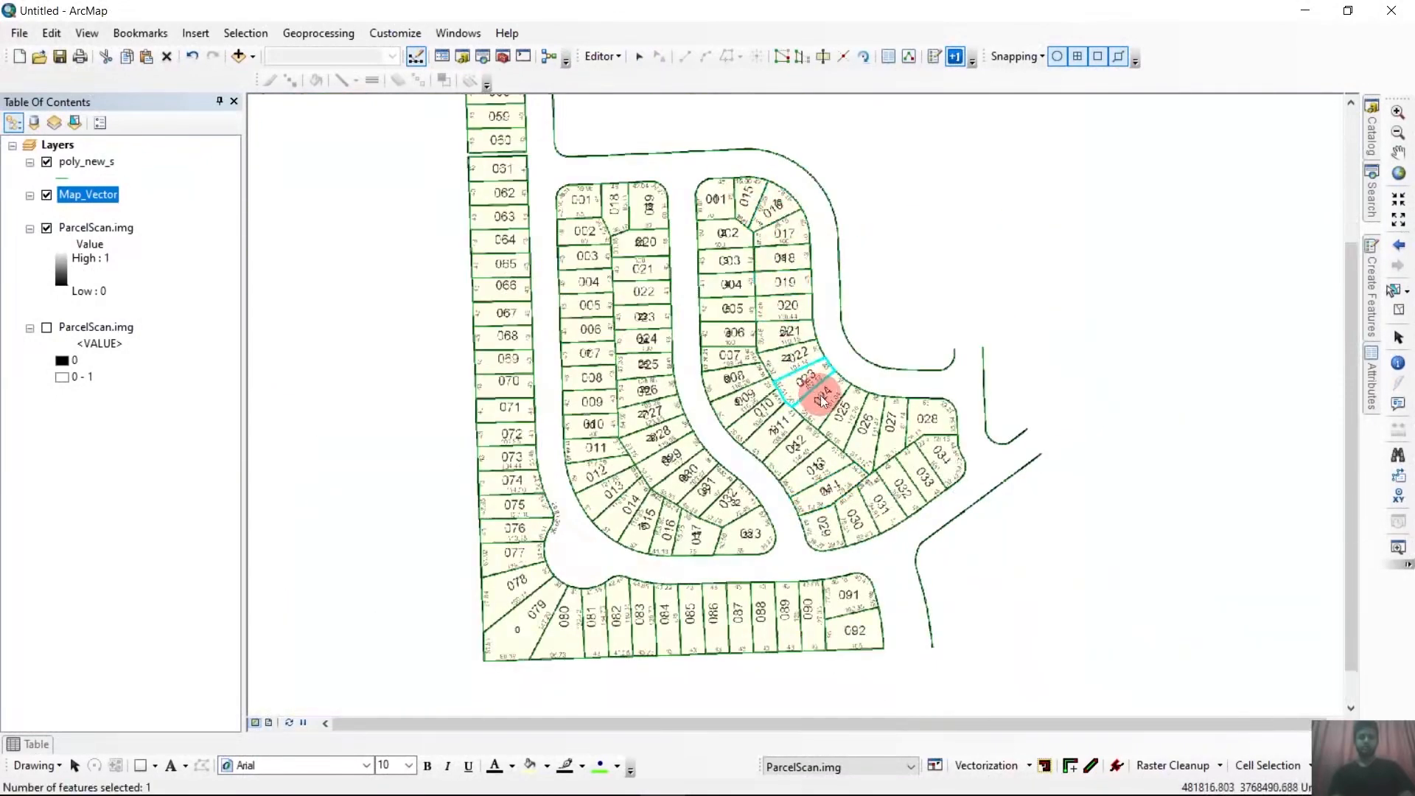
left_click(866, 427)
left_click(891, 426)
left_click(926, 420)
left_click(824, 525)
left_click(902, 488)
left_click(941, 453)
Choose the Map_Vector template and restart plusONE on the Id field from 55 for the western outer strip.
scroll(1044, 396, "down", 2)
scroll(884, 474, "up", 1)
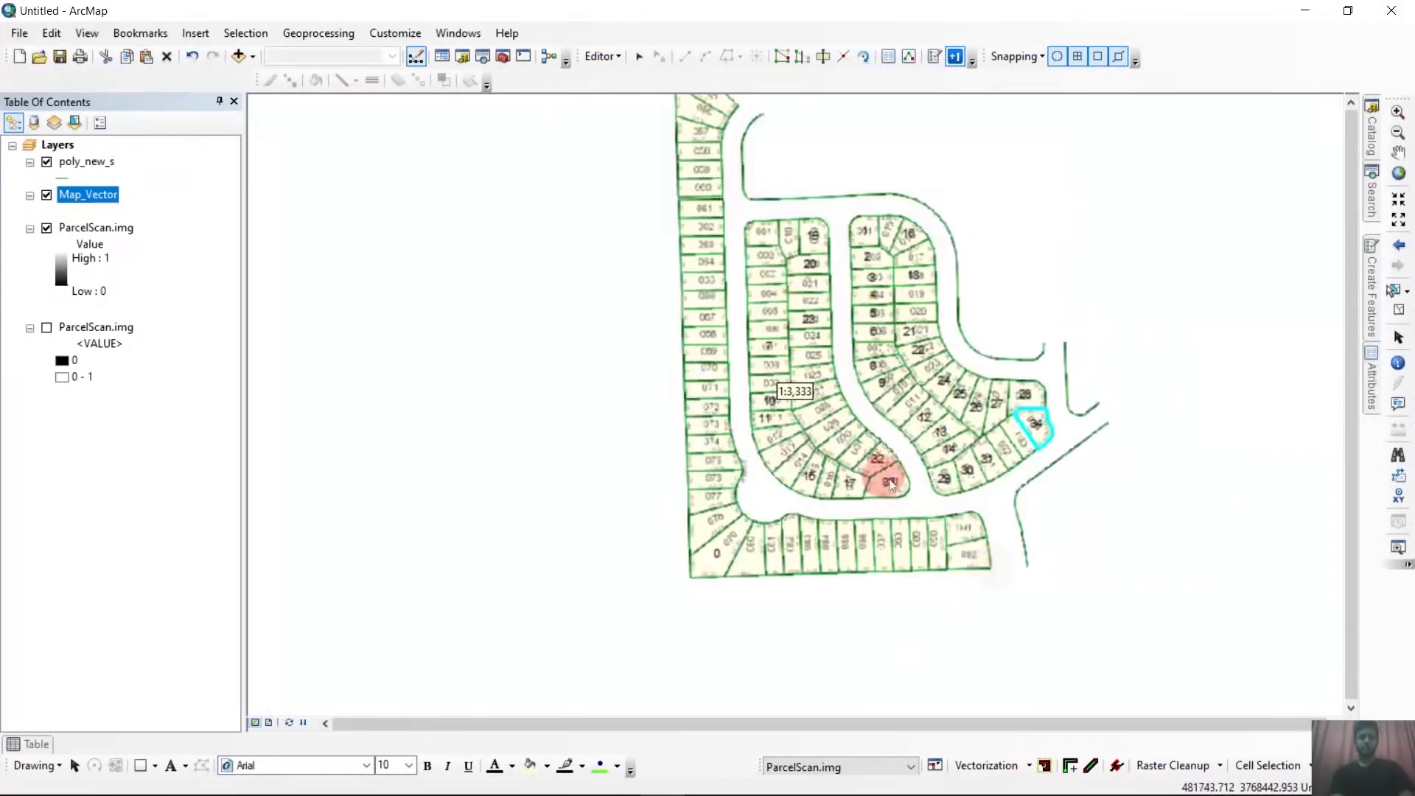
scroll(804, 478, "down", 1)
scroll(804, 477, "down", 1)
scroll(740, 207, "up", 2)
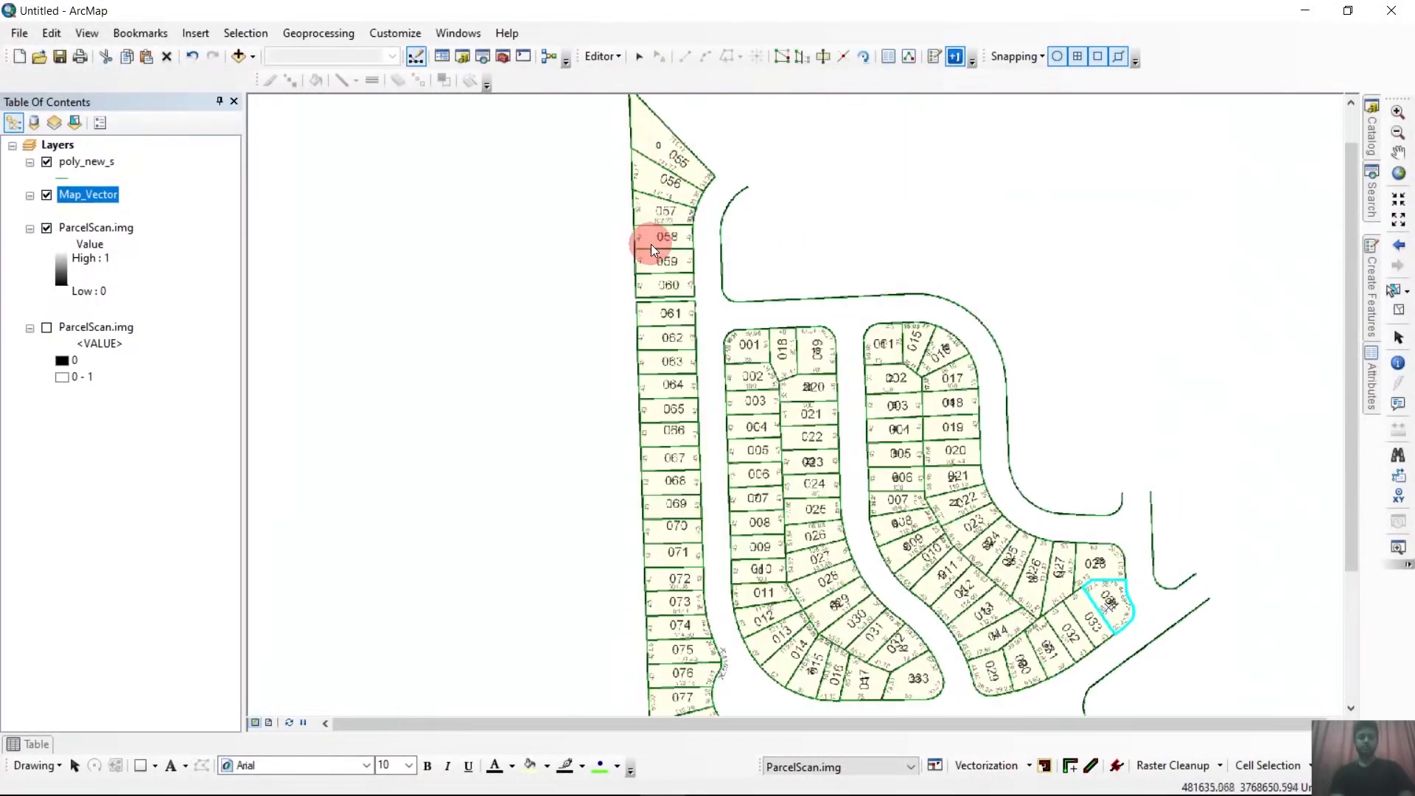
scroll(651, 245, "down", 1)
scroll(656, 173, "up", 1)
left_click(655, 171)
left_click(1370, 302)
left_click(1159, 163)
left_click(955, 57)
left_click(811, 361)
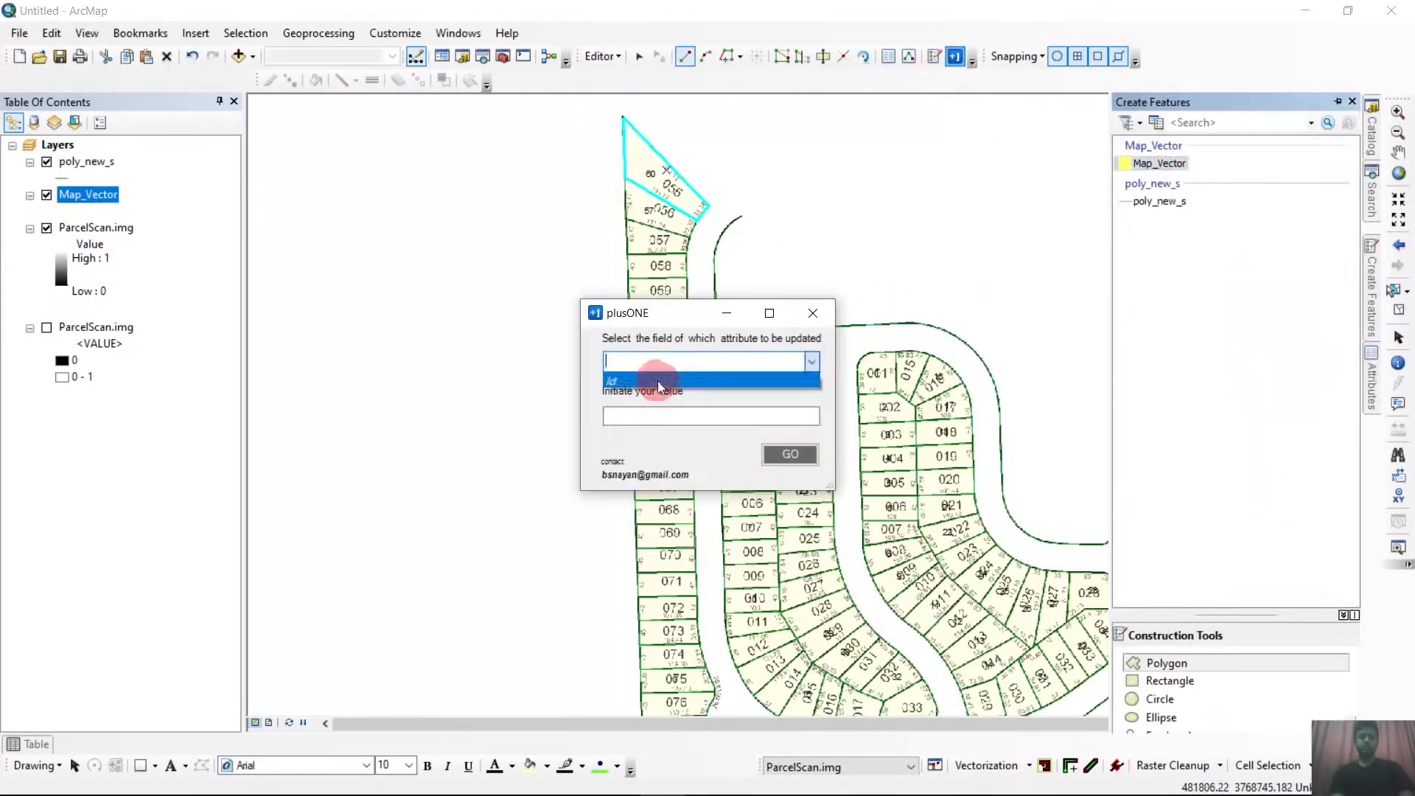
left_click(660, 380)
left_click(670, 414)
type("56")
key("BackSpace")
type("5")
left_click(793, 457)
Number the western outer strip's parcels in sequence from 055 at its north end to 079 at the southwest corner.
left_click(658, 166)
left_click(660, 208)
left_click(662, 241)
scroll(576, 236, "down", 1)
scroll(635, 324, "up", 1)
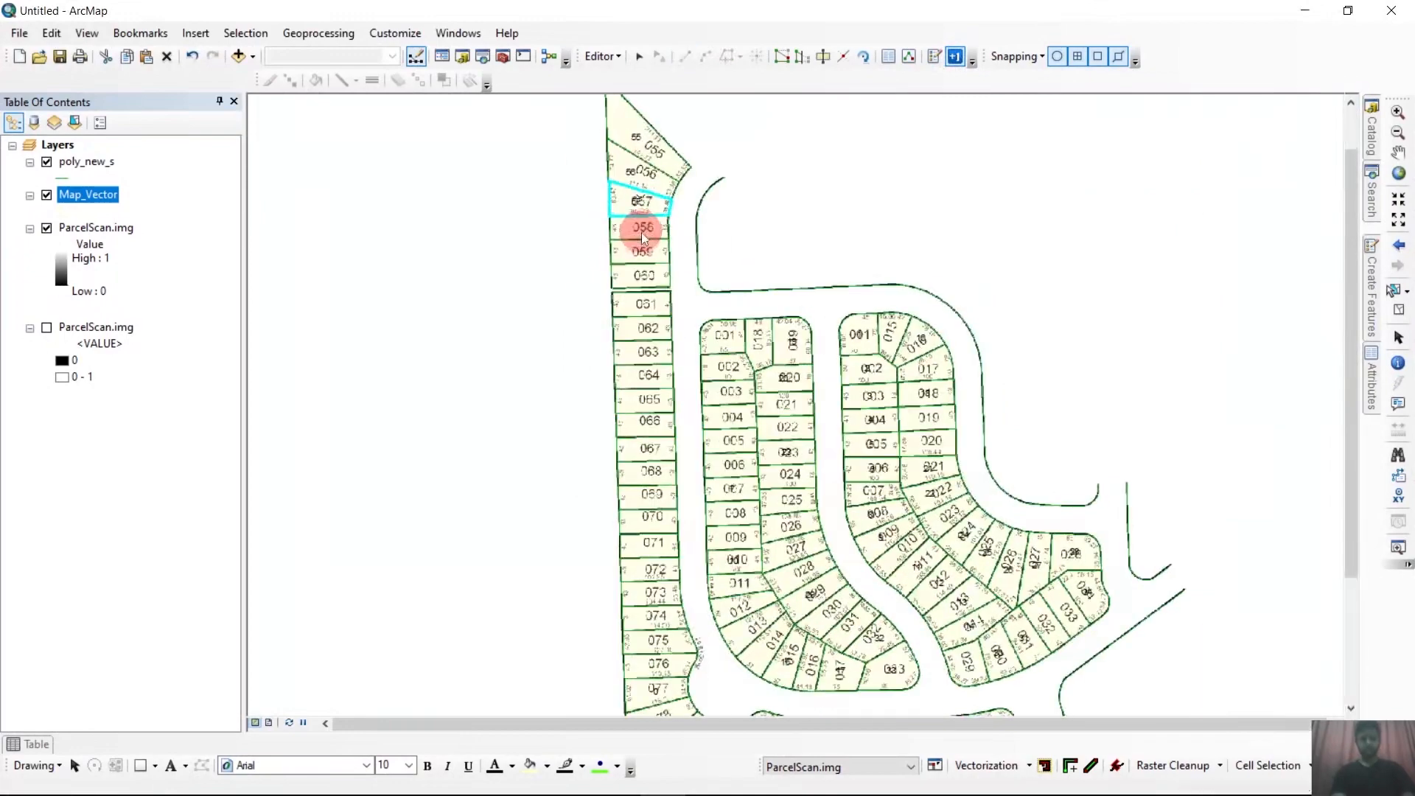
left_click(645, 309)
scroll(584, 322, "down", 2)
scroll(604, 374, "up", 3)
left_click(625, 324)
left_click(624, 442)
scroll(519, 332, "down", 2)
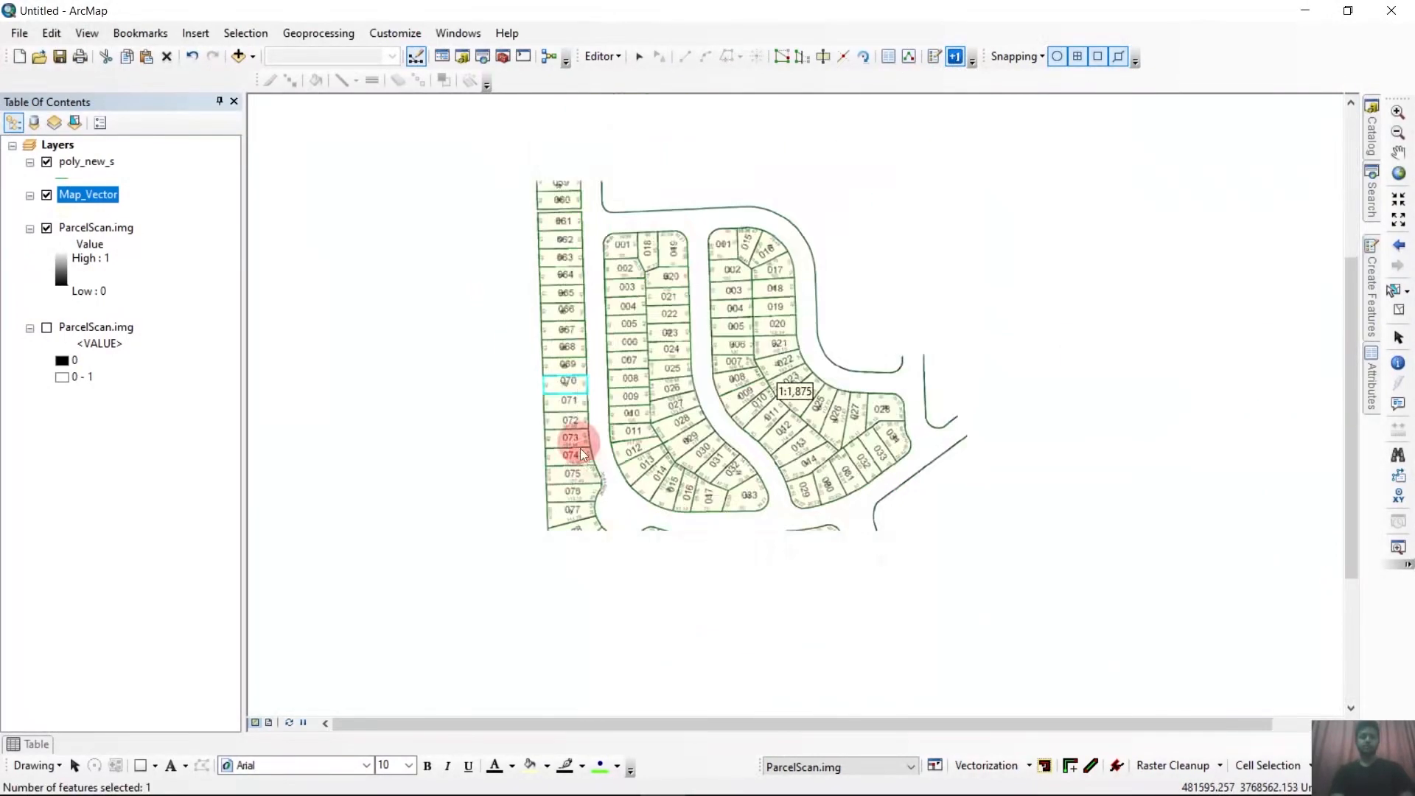
scroll(580, 453, "up", 1)
left_click(564, 407)
left_click(568, 435)
left_click(565, 501)
left_click(564, 522)
left_click(583, 588)
Continue the sequential numbering along the southern row of parcels from 080 to 092.
left_click(613, 598)
left_click(668, 598)
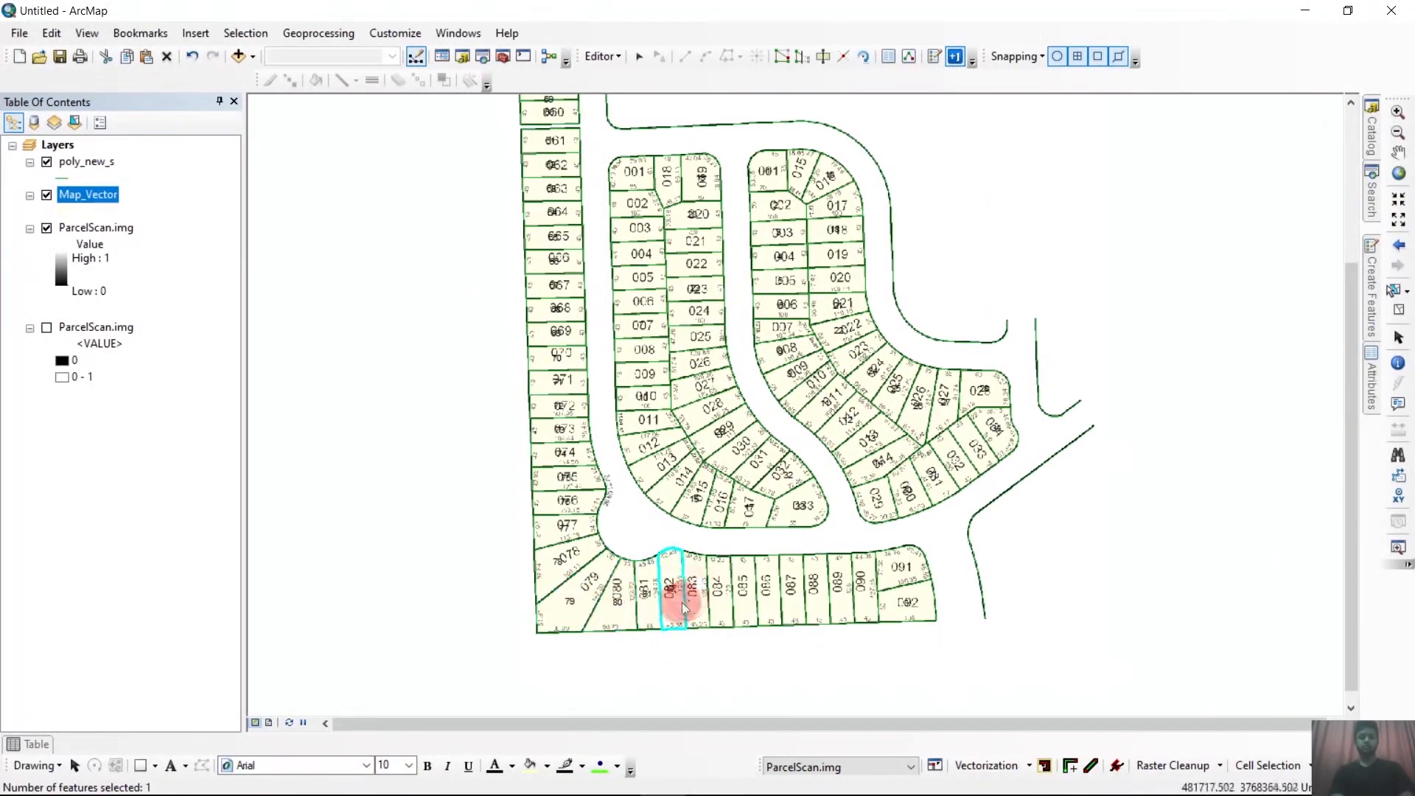
left_click(692, 597)
left_click(718, 589)
left_click(744, 582)
left_click(768, 580)
left_click(791, 577)
left_click(815, 577)
left_click(838, 577)
left_click(862, 576)
left_click(900, 575)
left_click(916, 602)
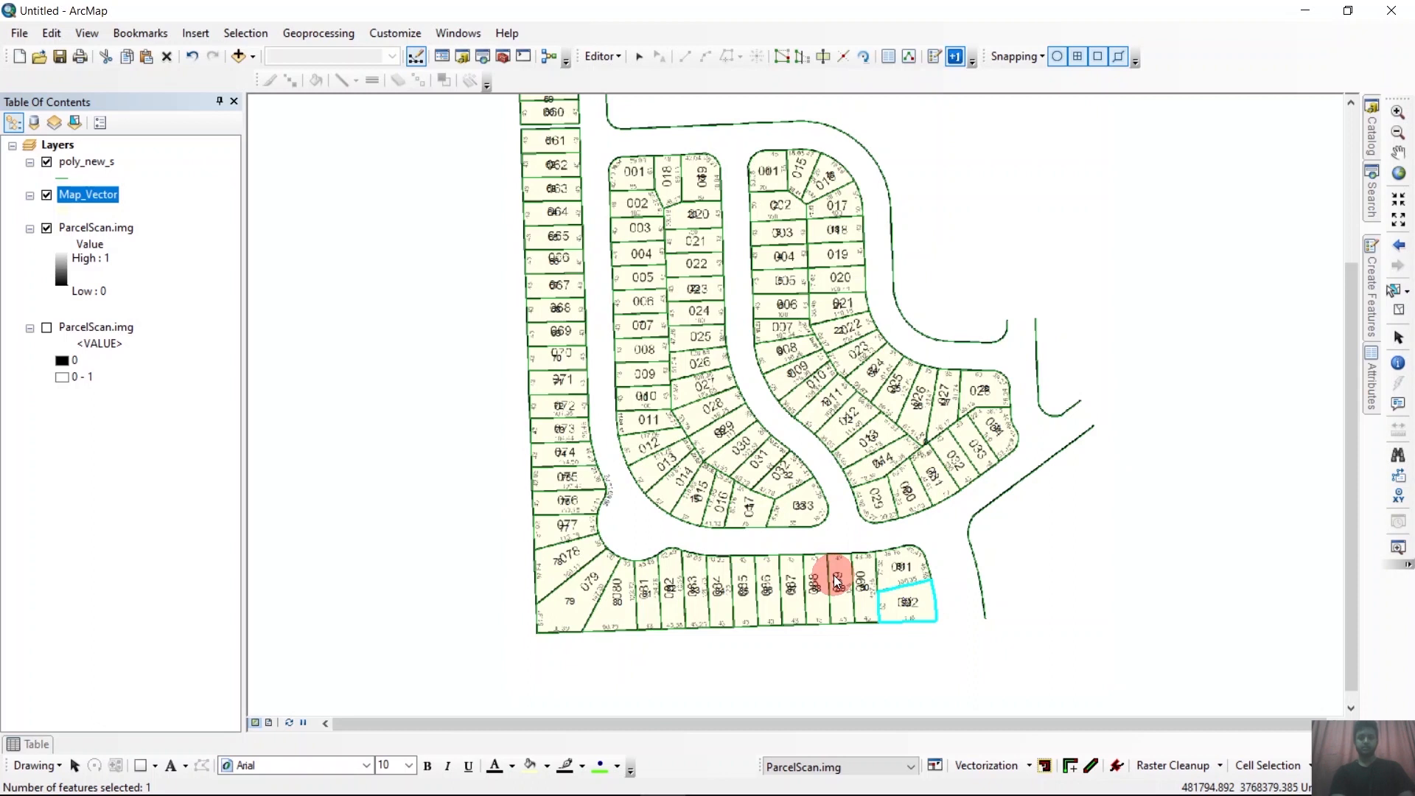
Open the Map_Vector attribute table and save the parcel numbering edits.
left_click(42, 748)
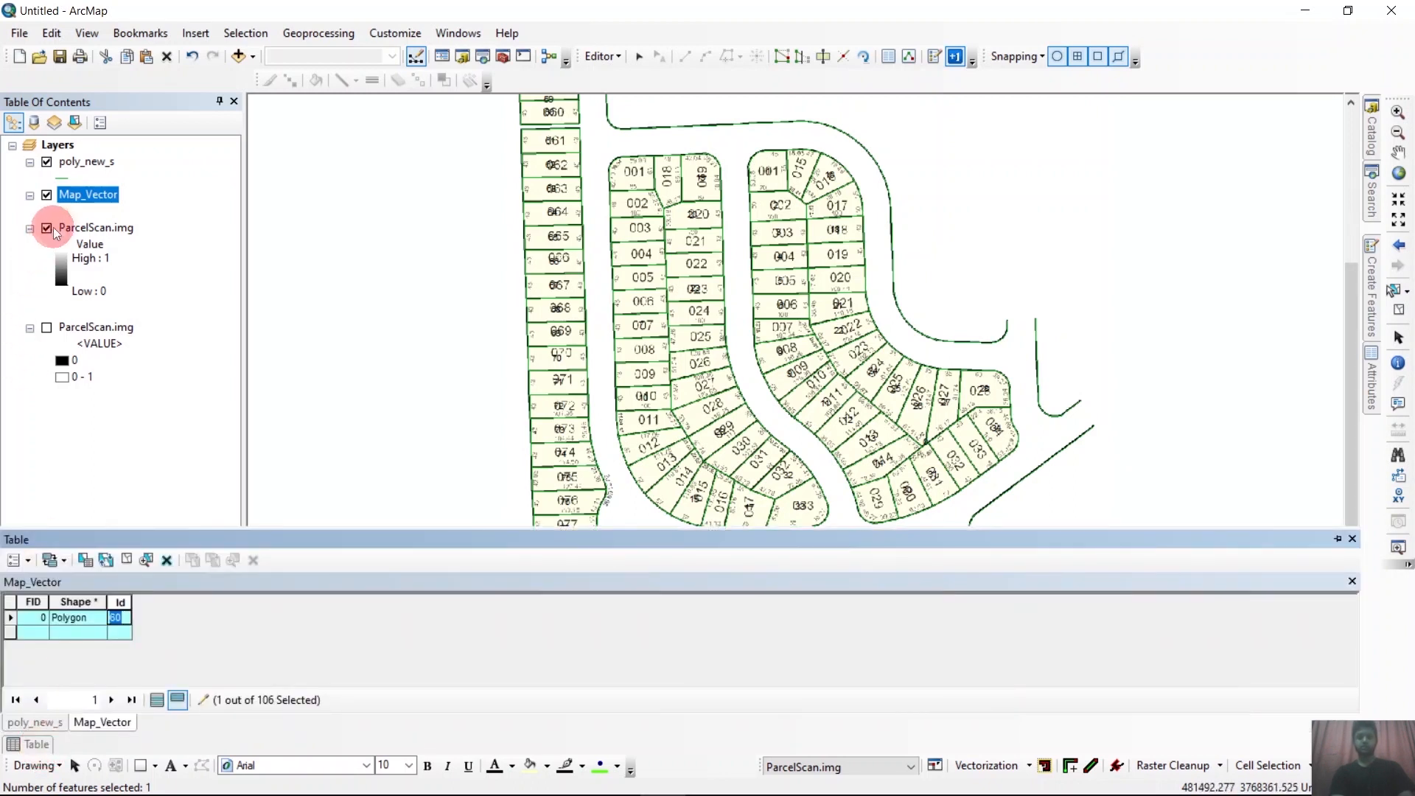
right_click(89, 196)
left_click(153, 256)
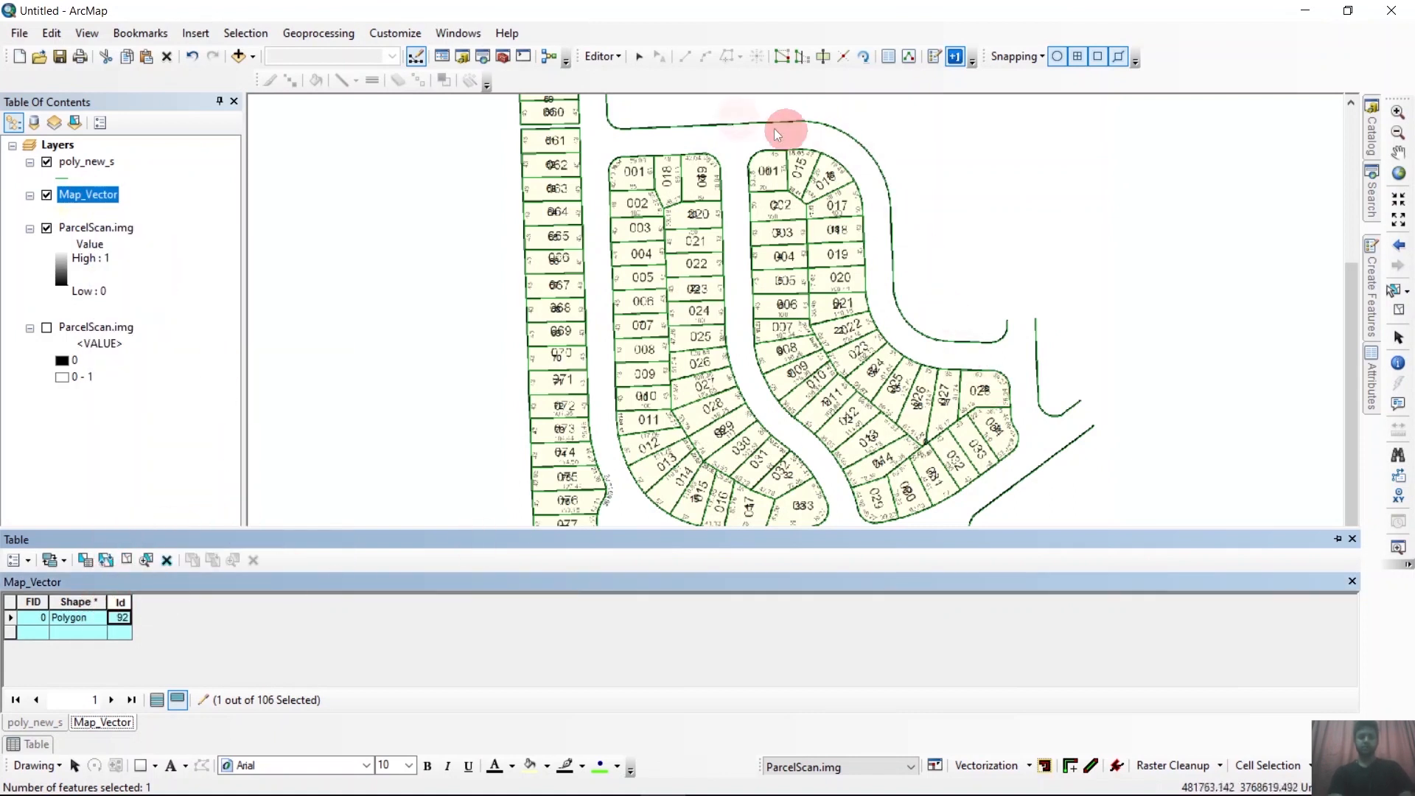
left_click(600, 56)
left_click(635, 120)
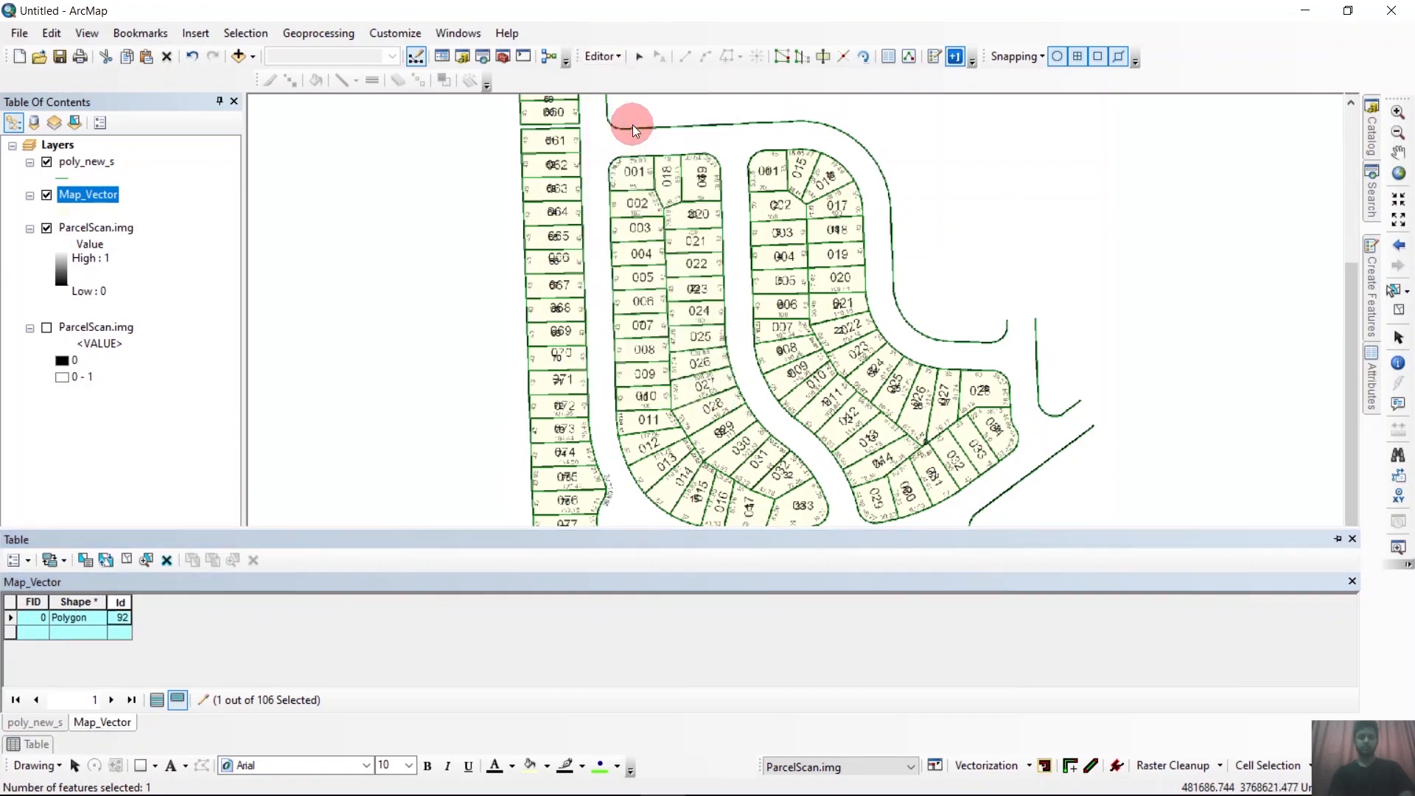
Reopen the Map_Vector attribute table and check the Id values against the numbered parcels across the whole map.
left_click(512, 328)
left_click(55, 732)
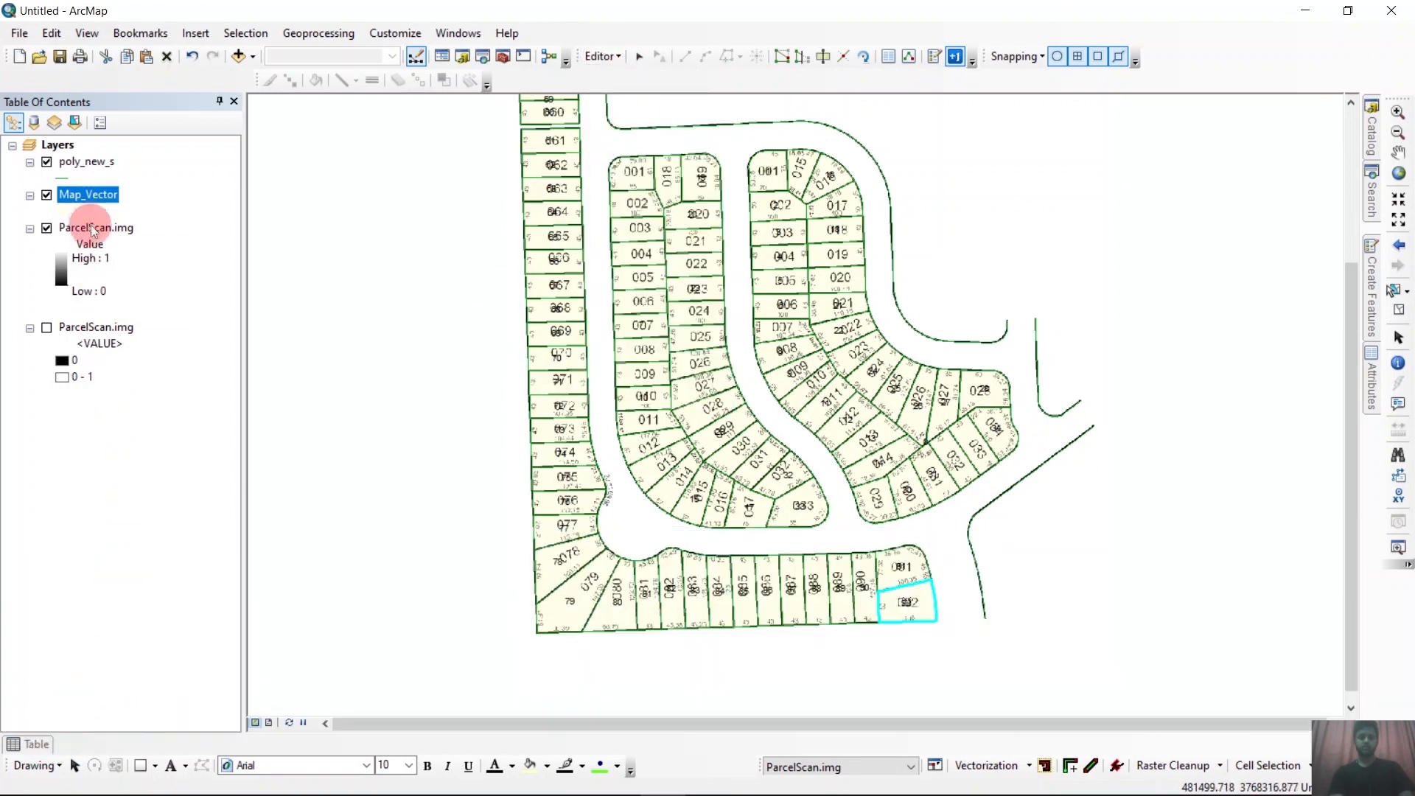
right_click(90, 192)
left_click(158, 253)
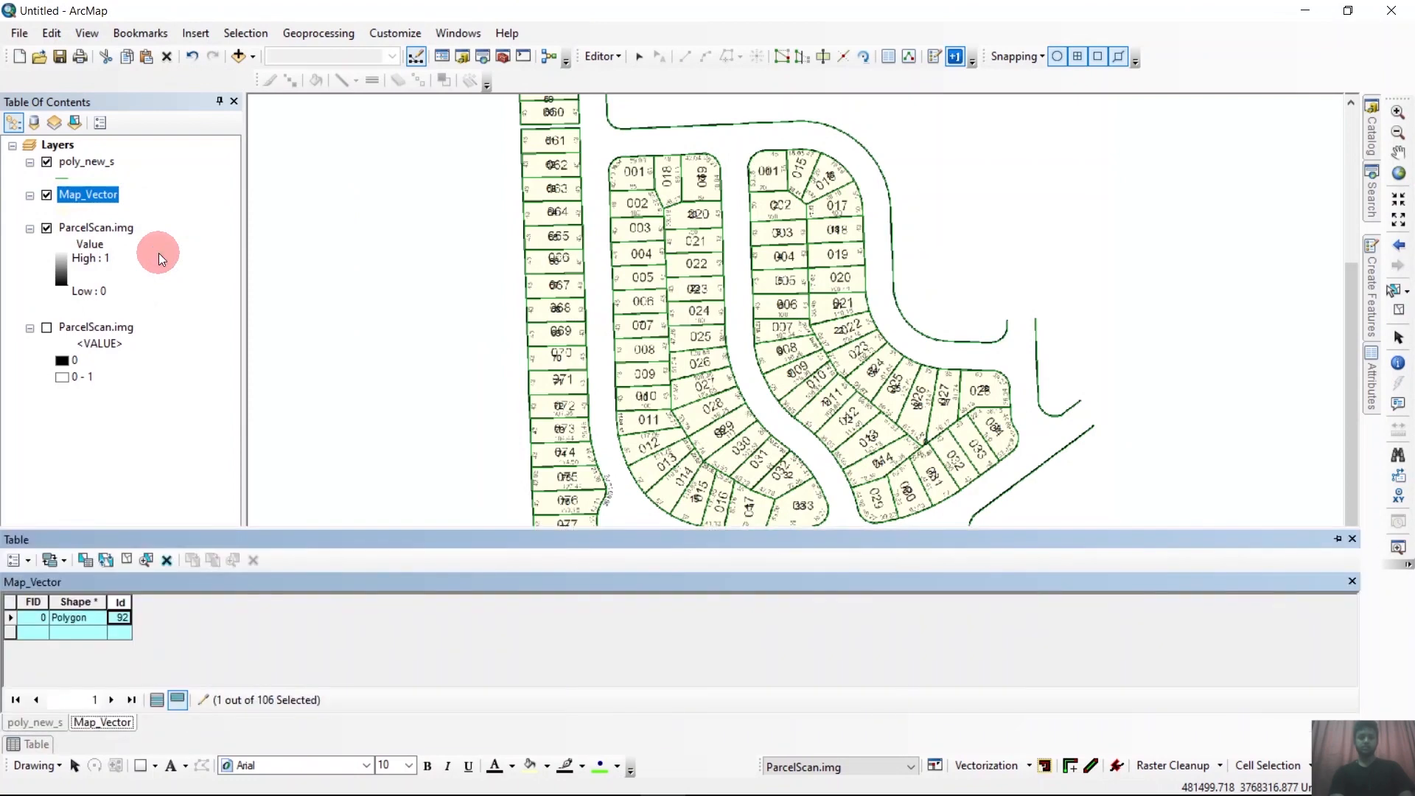
scroll(930, 437, "down", 2)
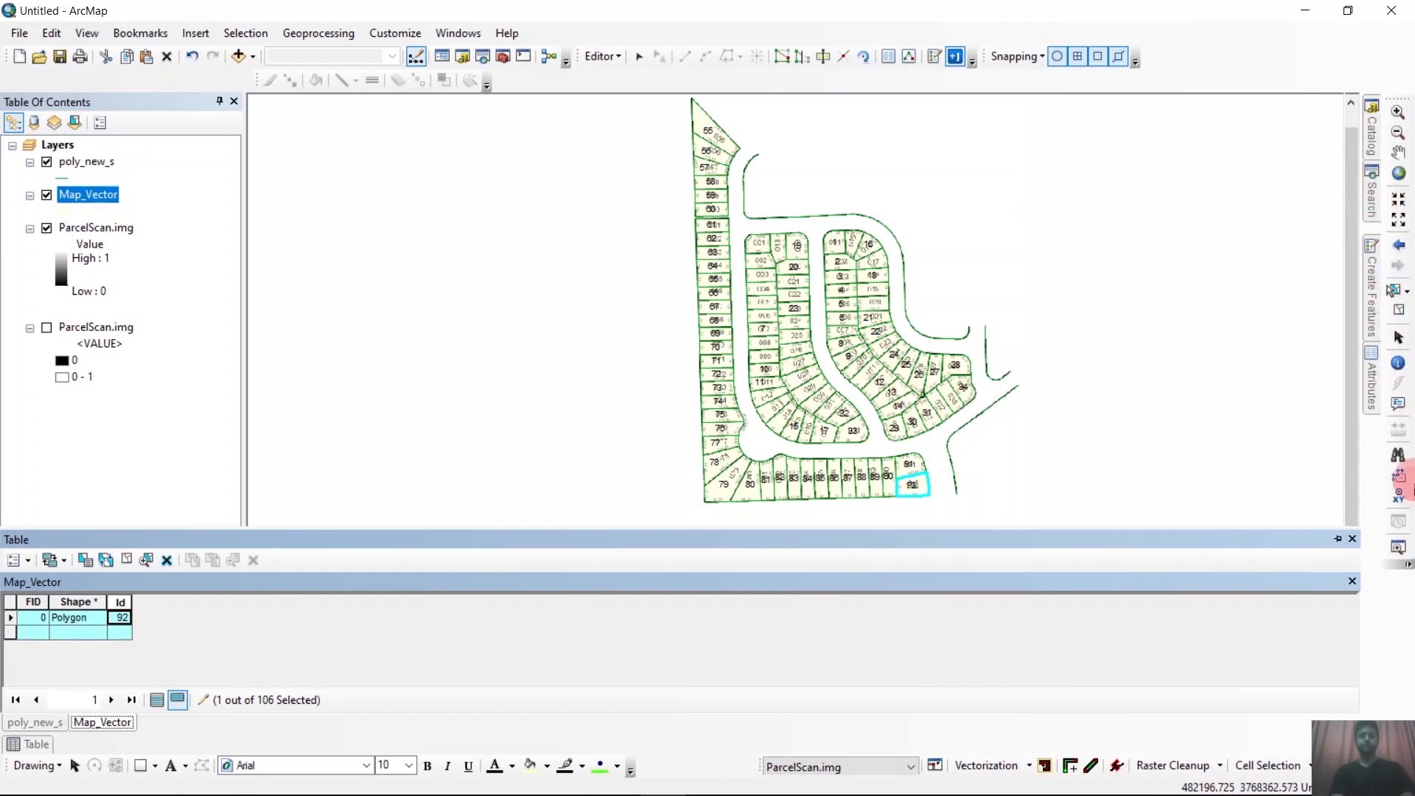
Clear the parcel selection and review all records in the Map_Vector attribute table.
left_click(1397, 311)
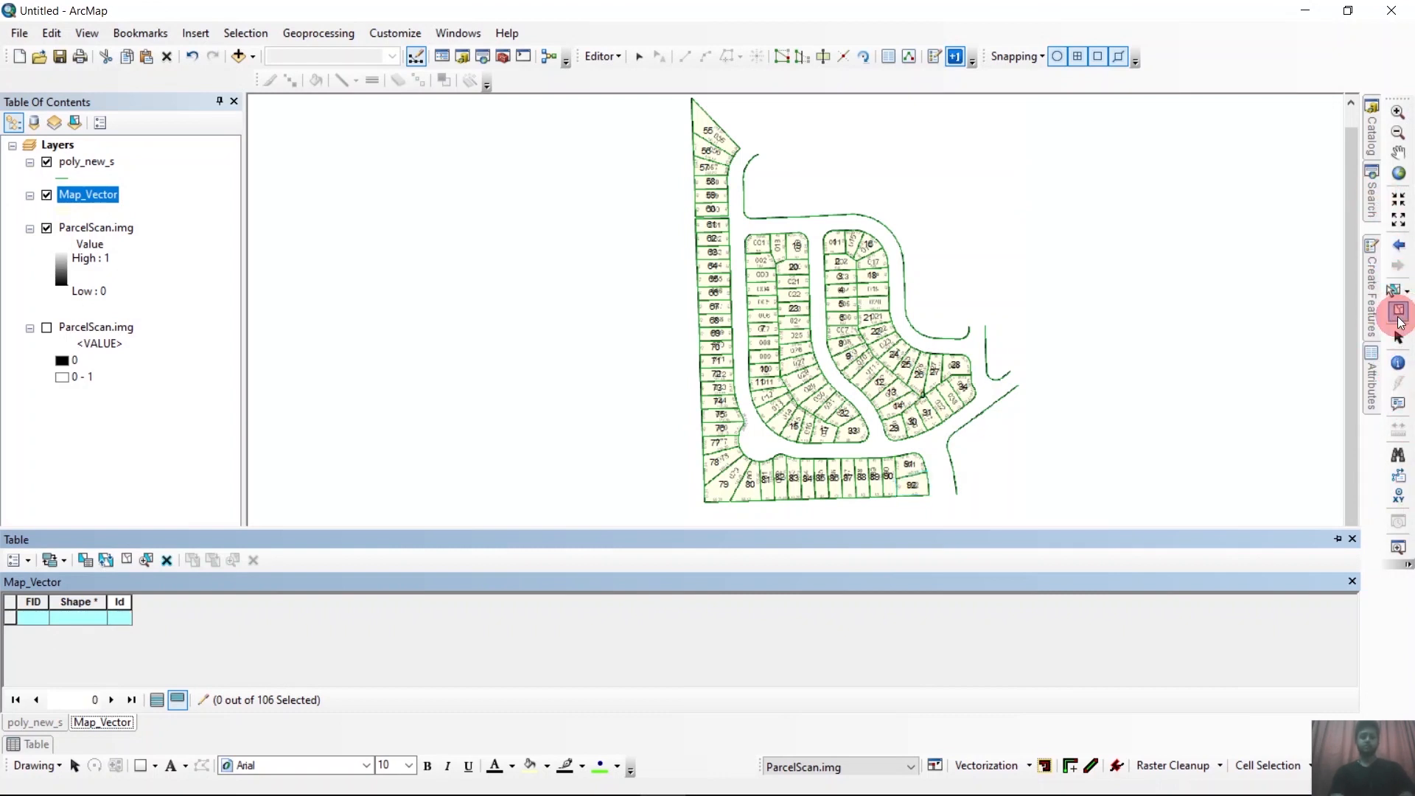
left_click(156, 703)
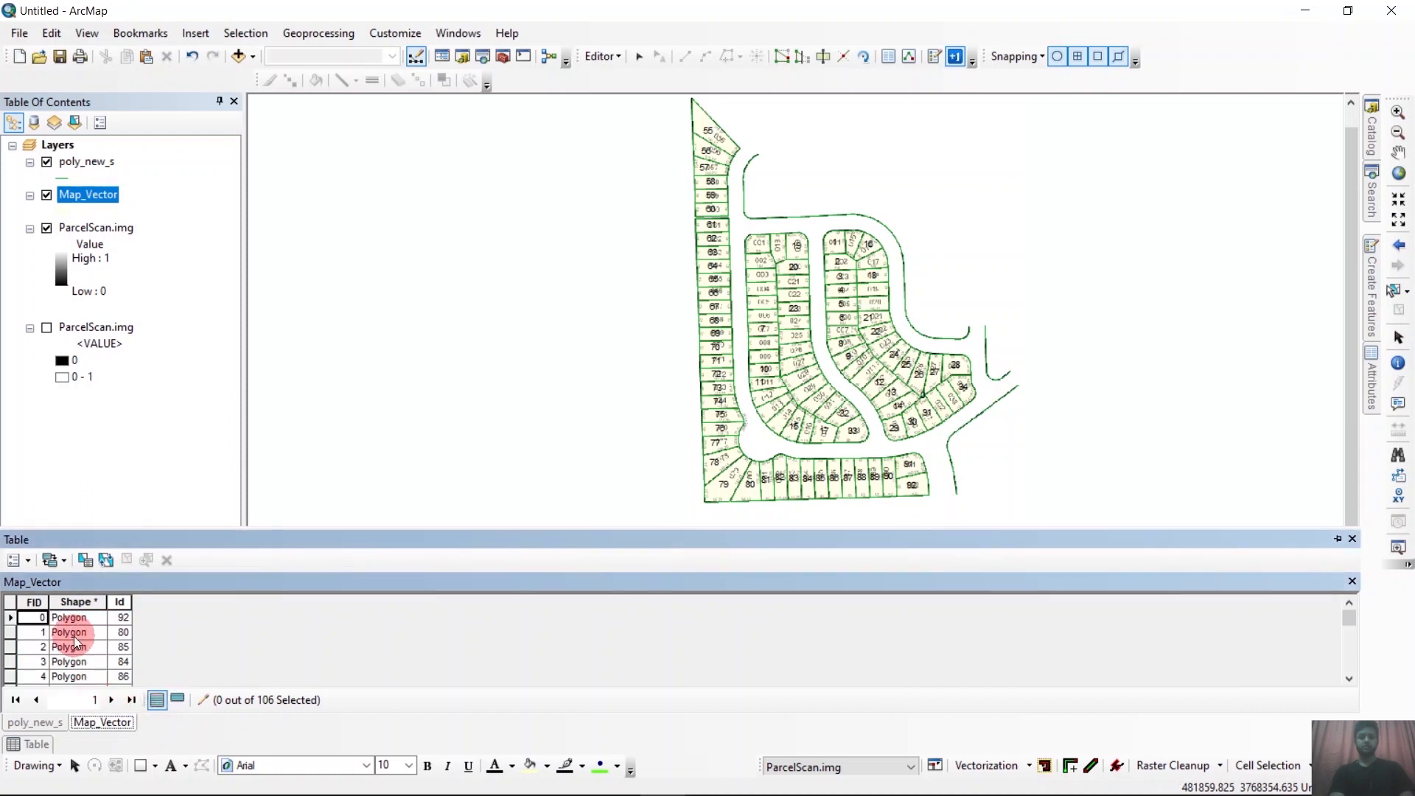
scroll(74, 636, "down", 19)
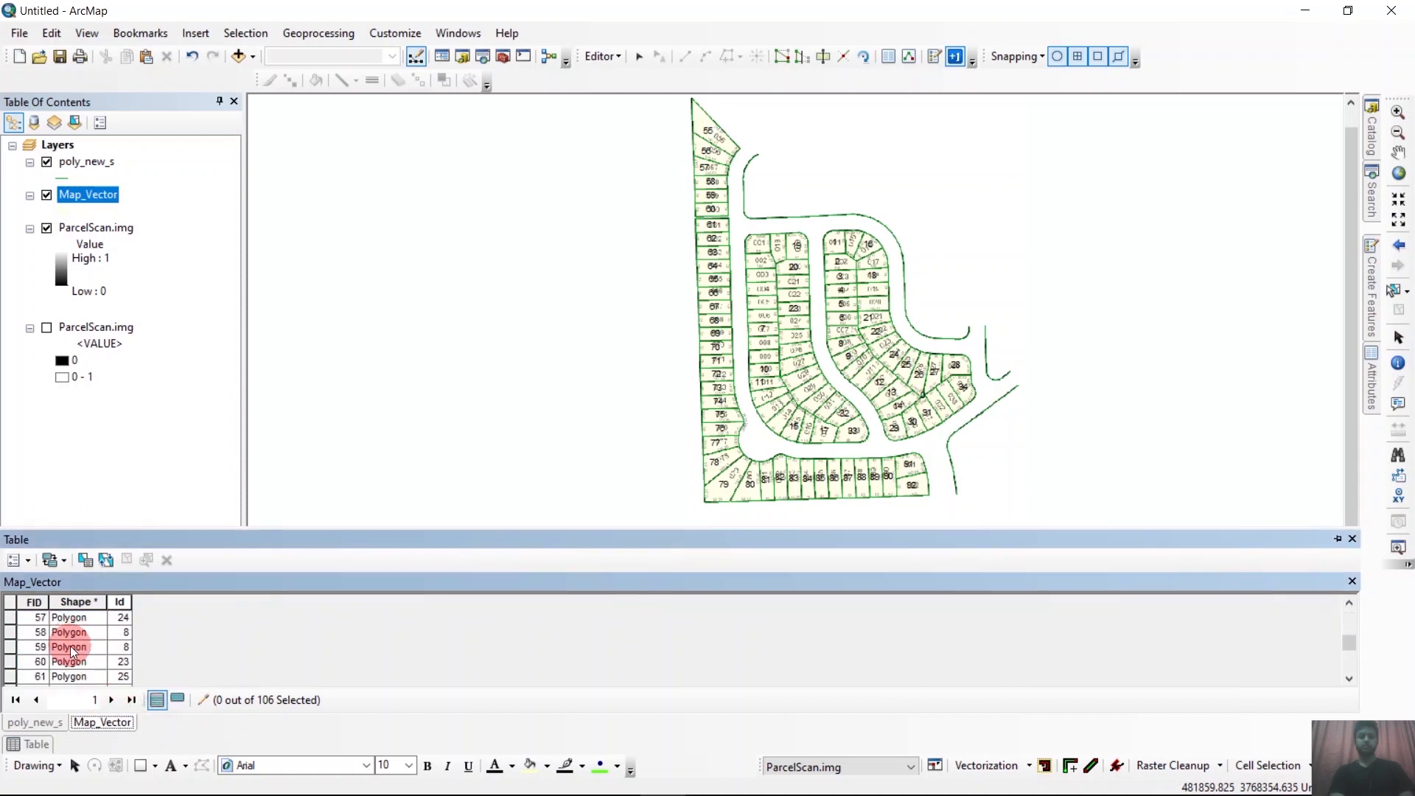
scroll(69, 645, "down", 9)
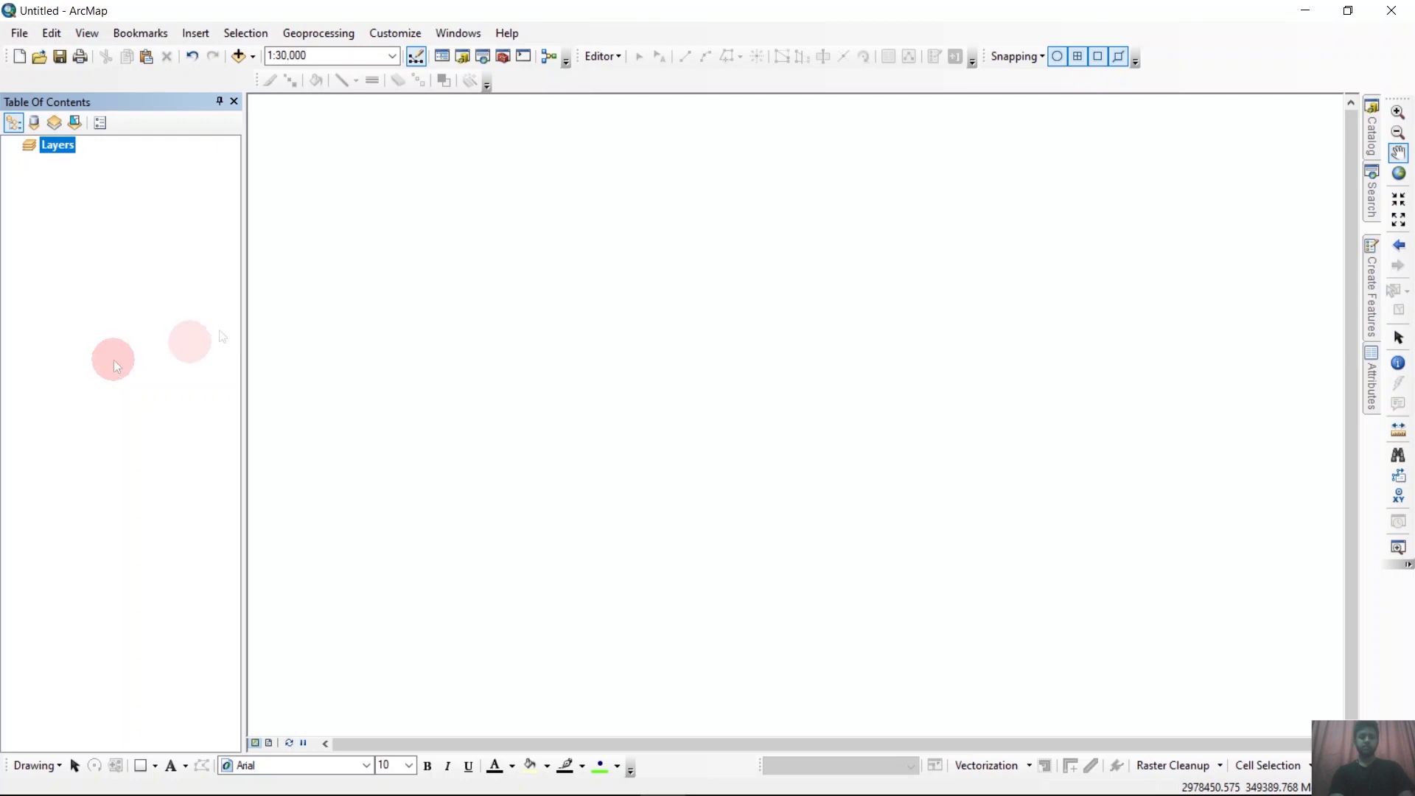
Add the Administration_Boundary, Road, Road_poly and Structure shapefiles from the ShapeFile folder to the empty map.
left_click(239, 56)
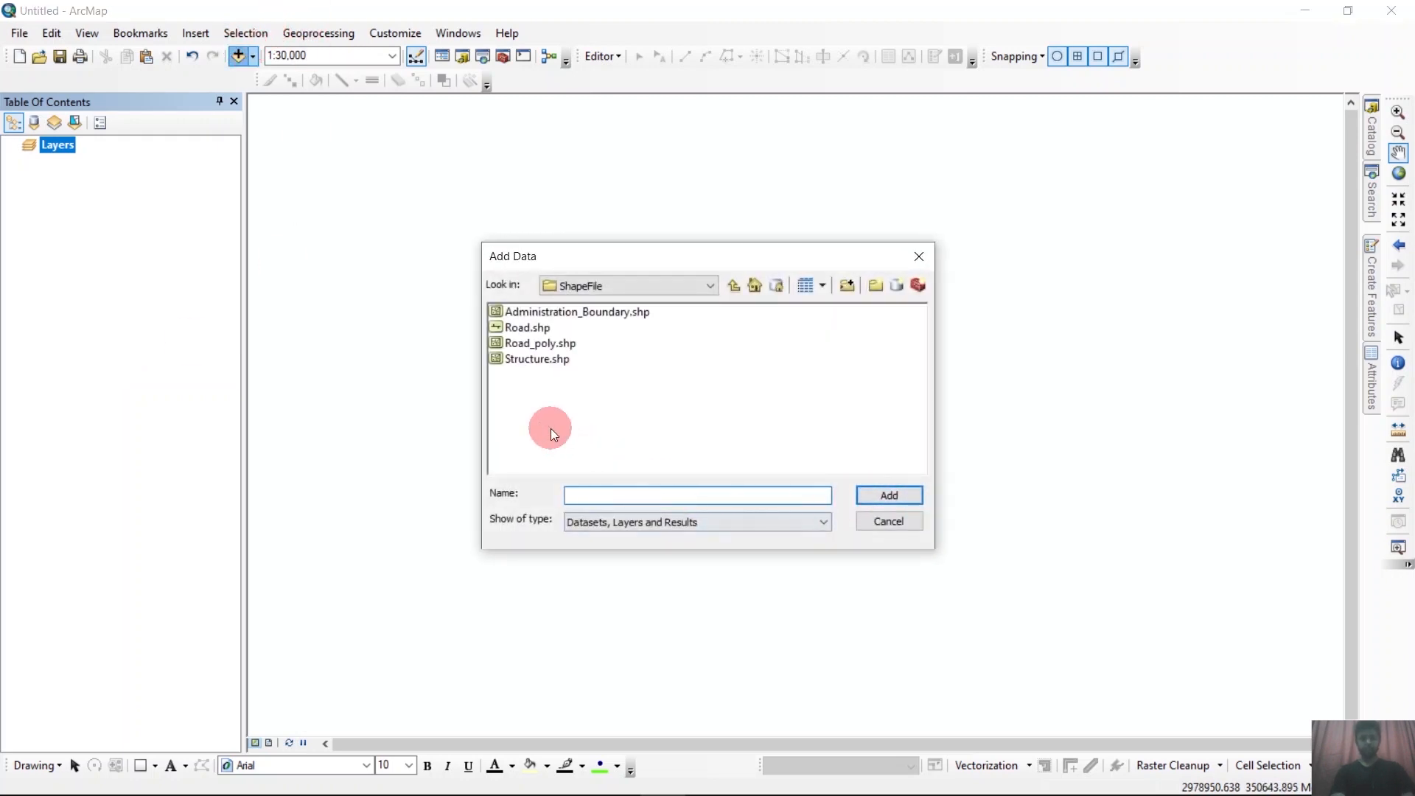
left_click_drag(550, 427, 554, 269)
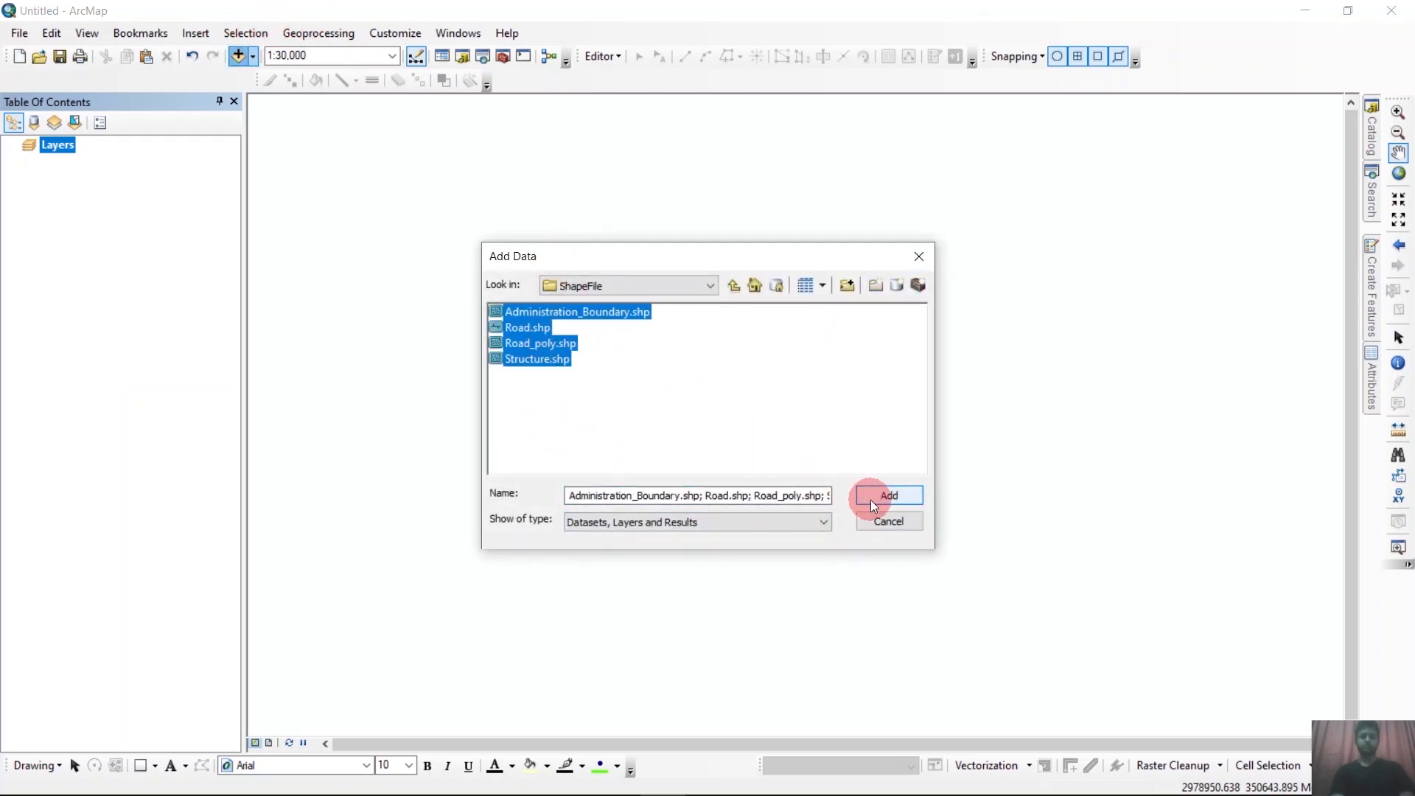
left_click(871, 501)
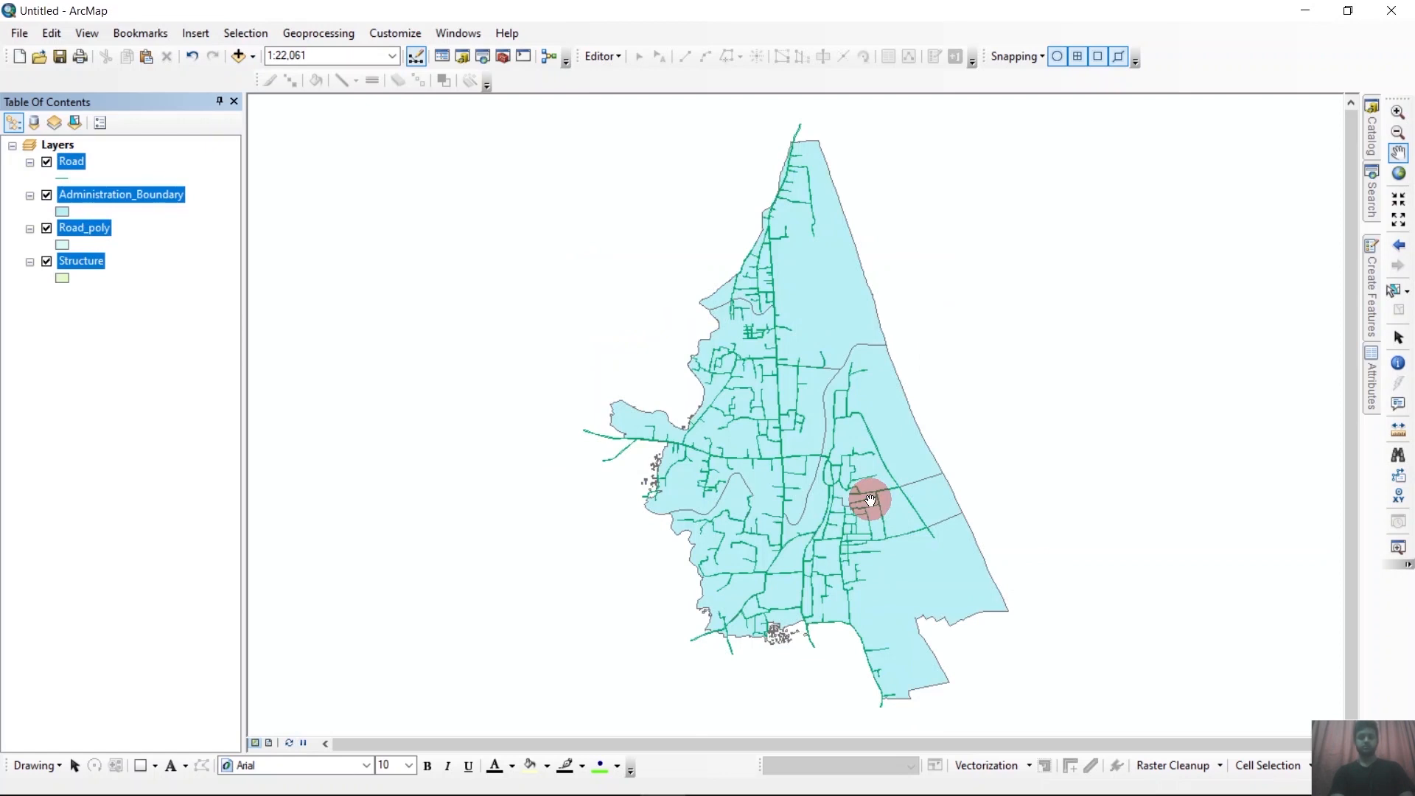
Open the Structure layer's attribute table and examine its records and the extent of the map.
left_click(107, 199)
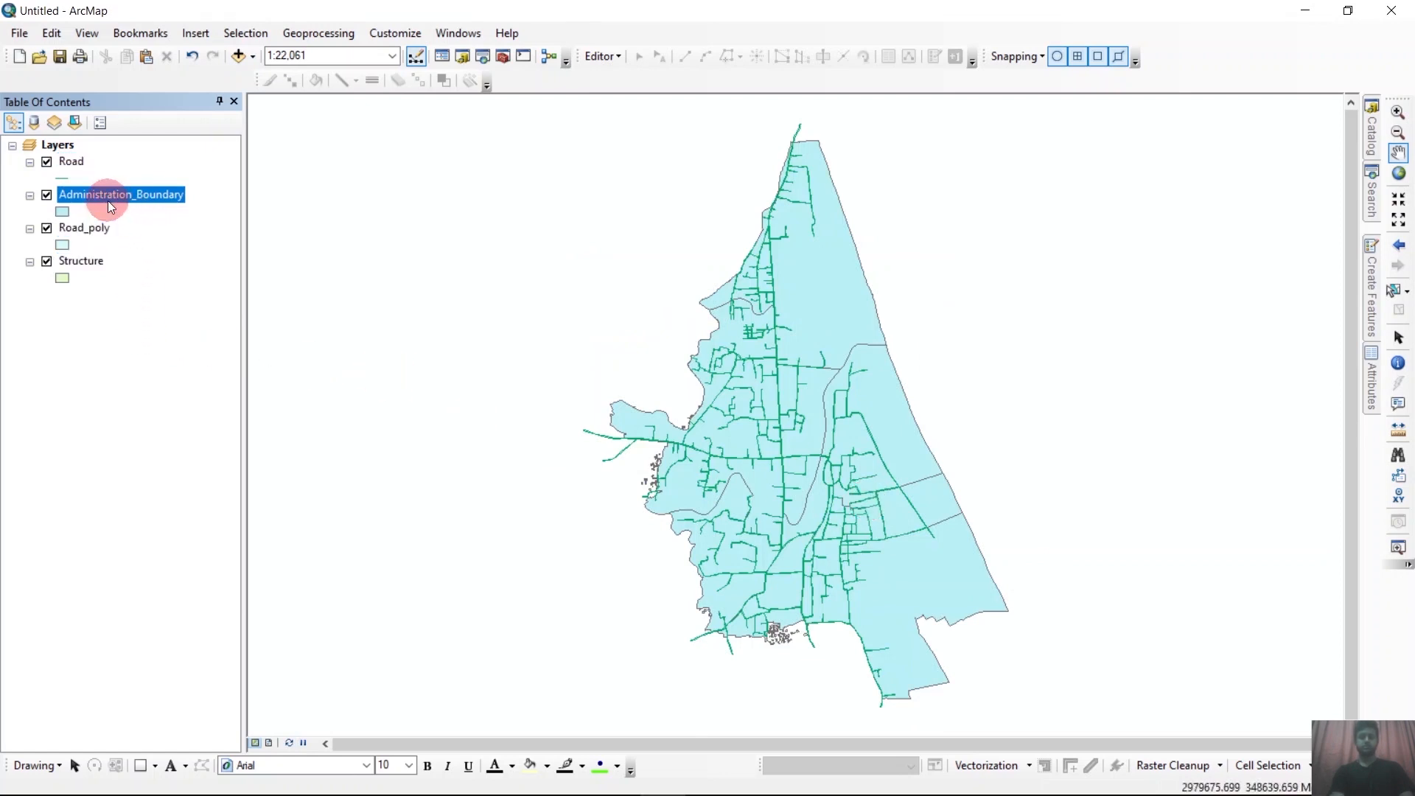
left_click(83, 262)
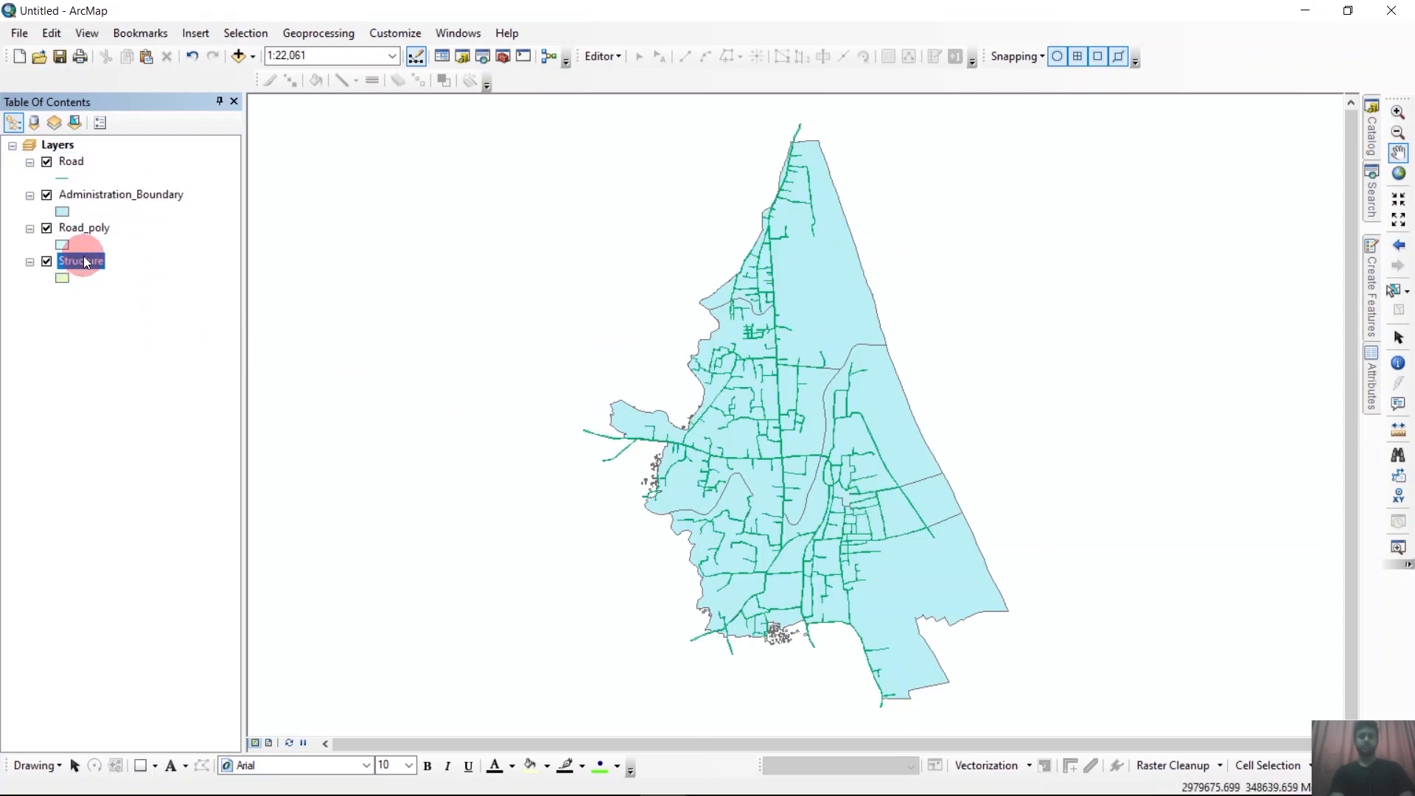
right_click(82, 263)
left_click(174, 305)
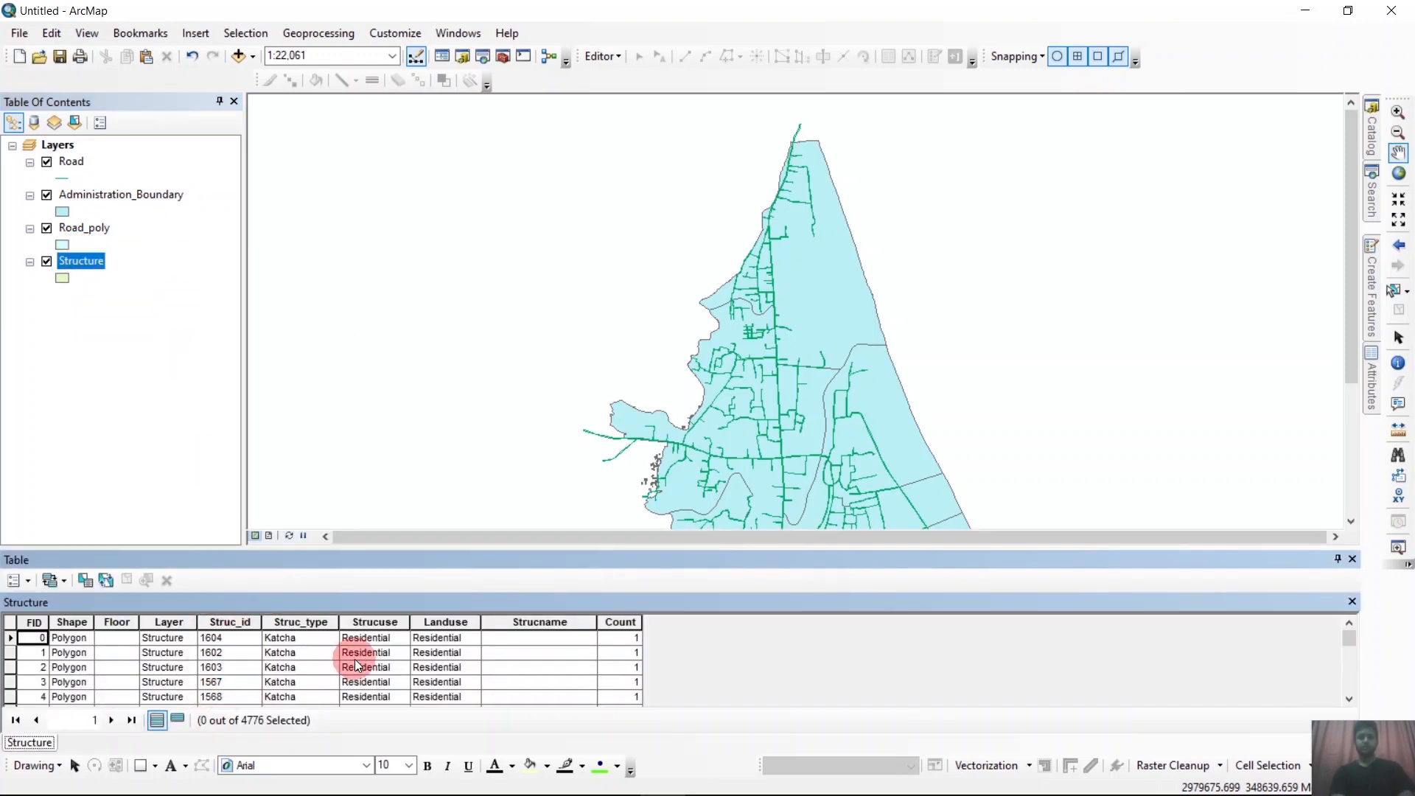
scroll(383, 666, "down", 4)
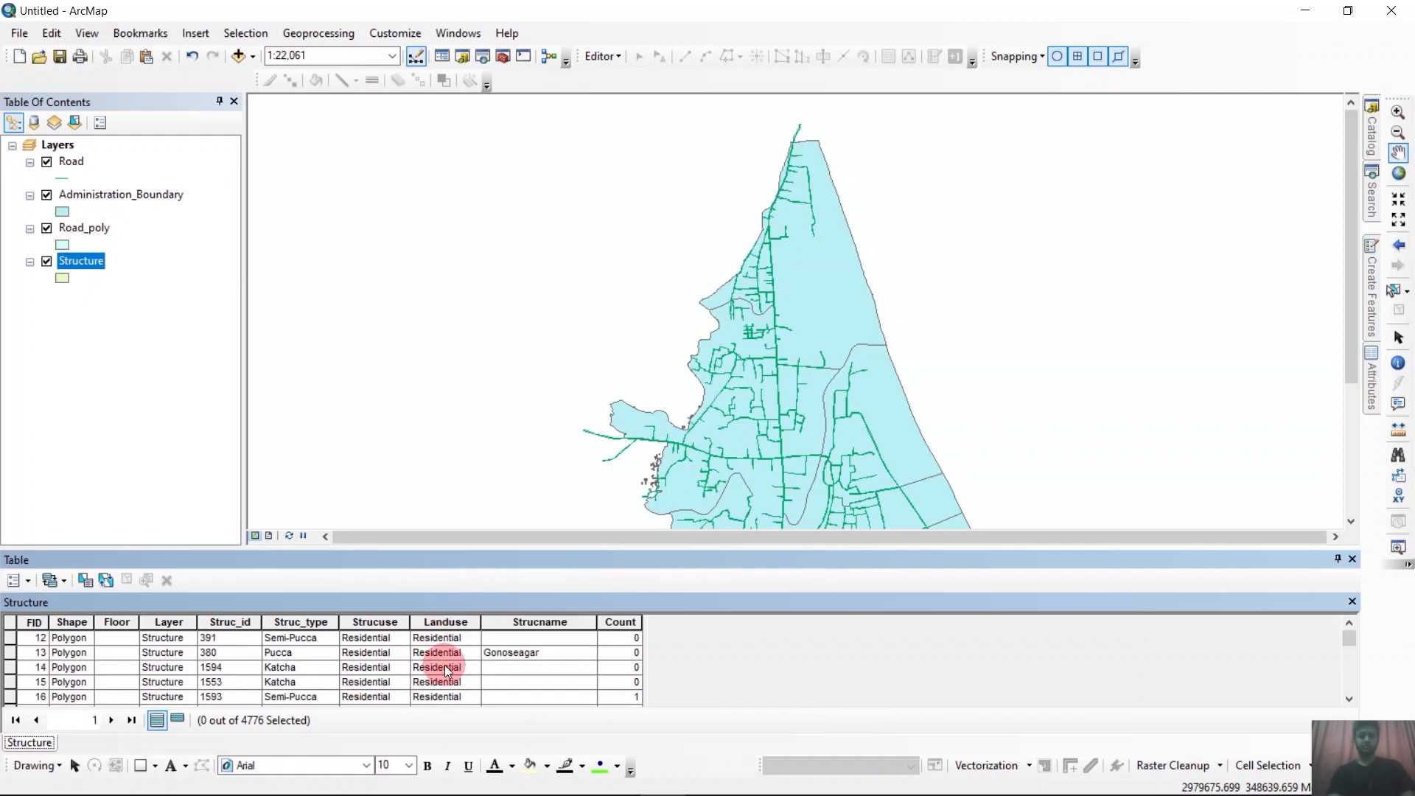
scroll(787, 302, "down", 3)
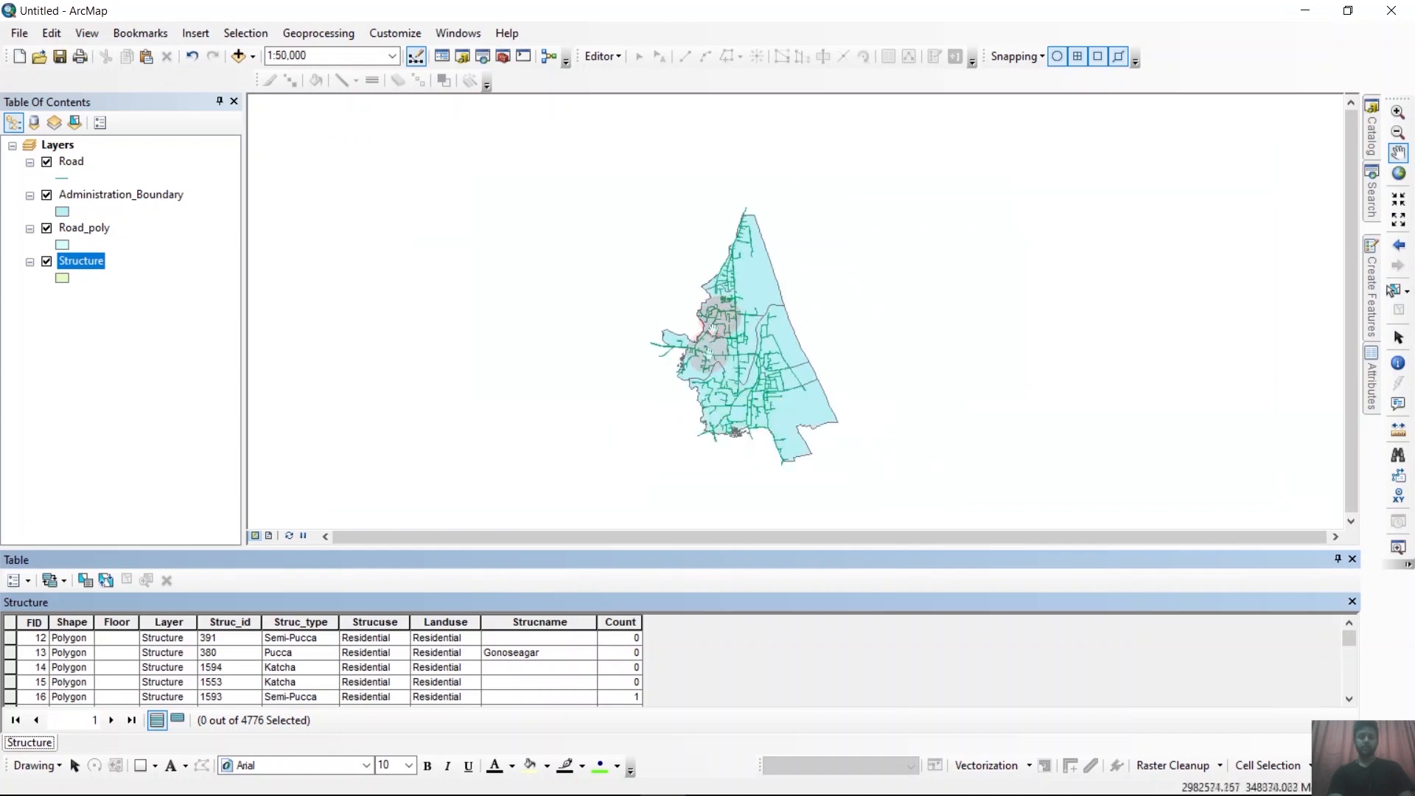
scroll(828, 358, "down", 1)
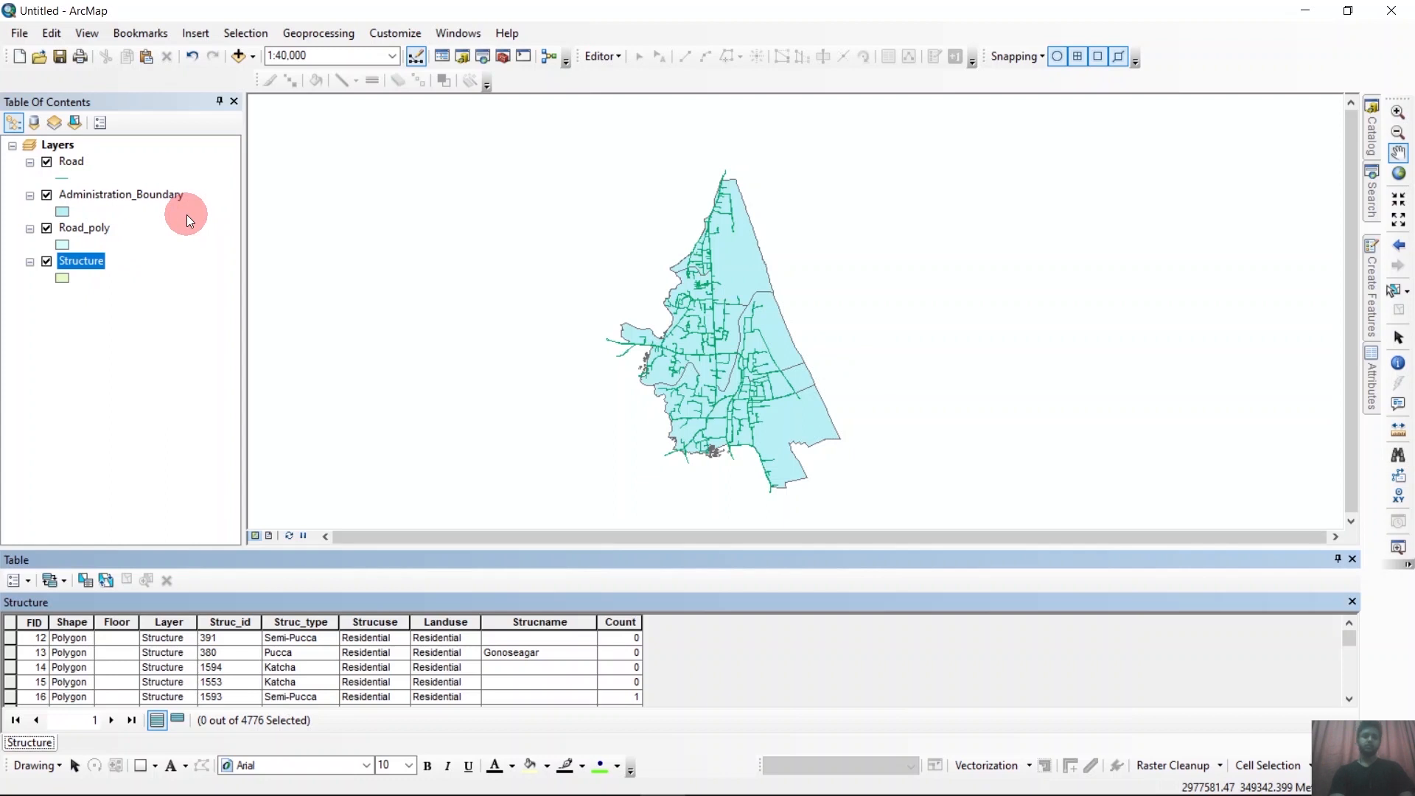
Use Select By Location to select Structure features that intersect Road_poly within a search distance of 20 meters.
left_click(243, 35)
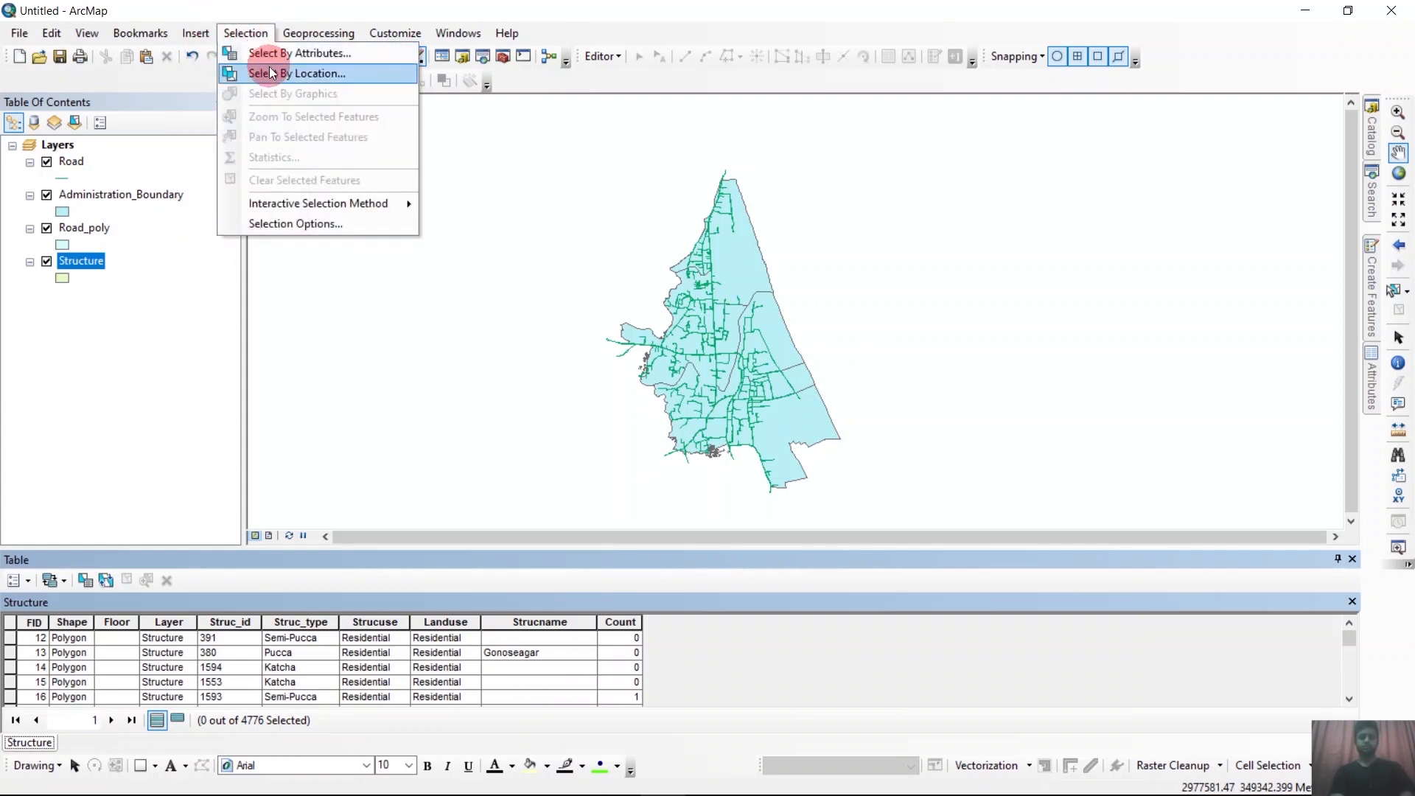
left_click(365, 73)
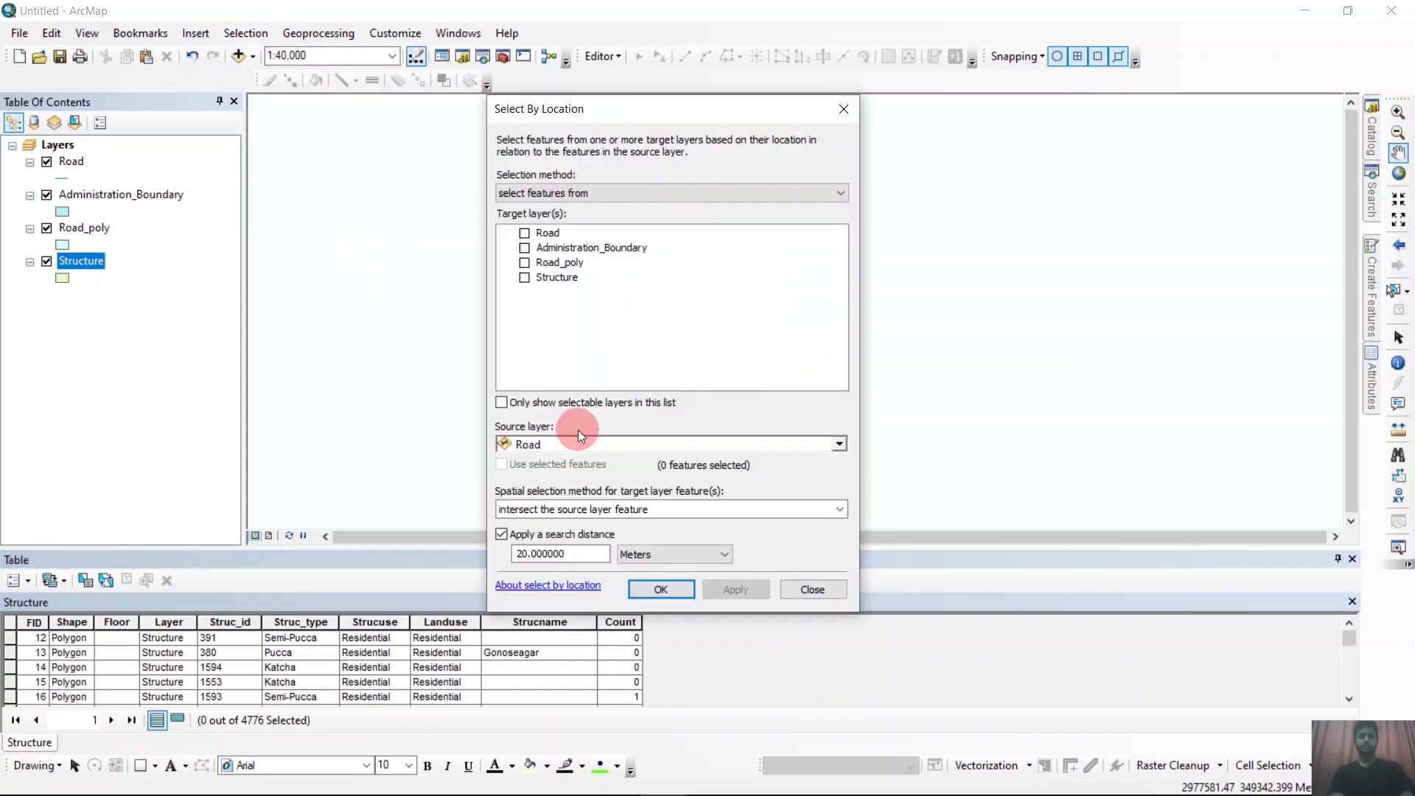
left_click(594, 194)
left_click(594, 199)
left_click(524, 277)
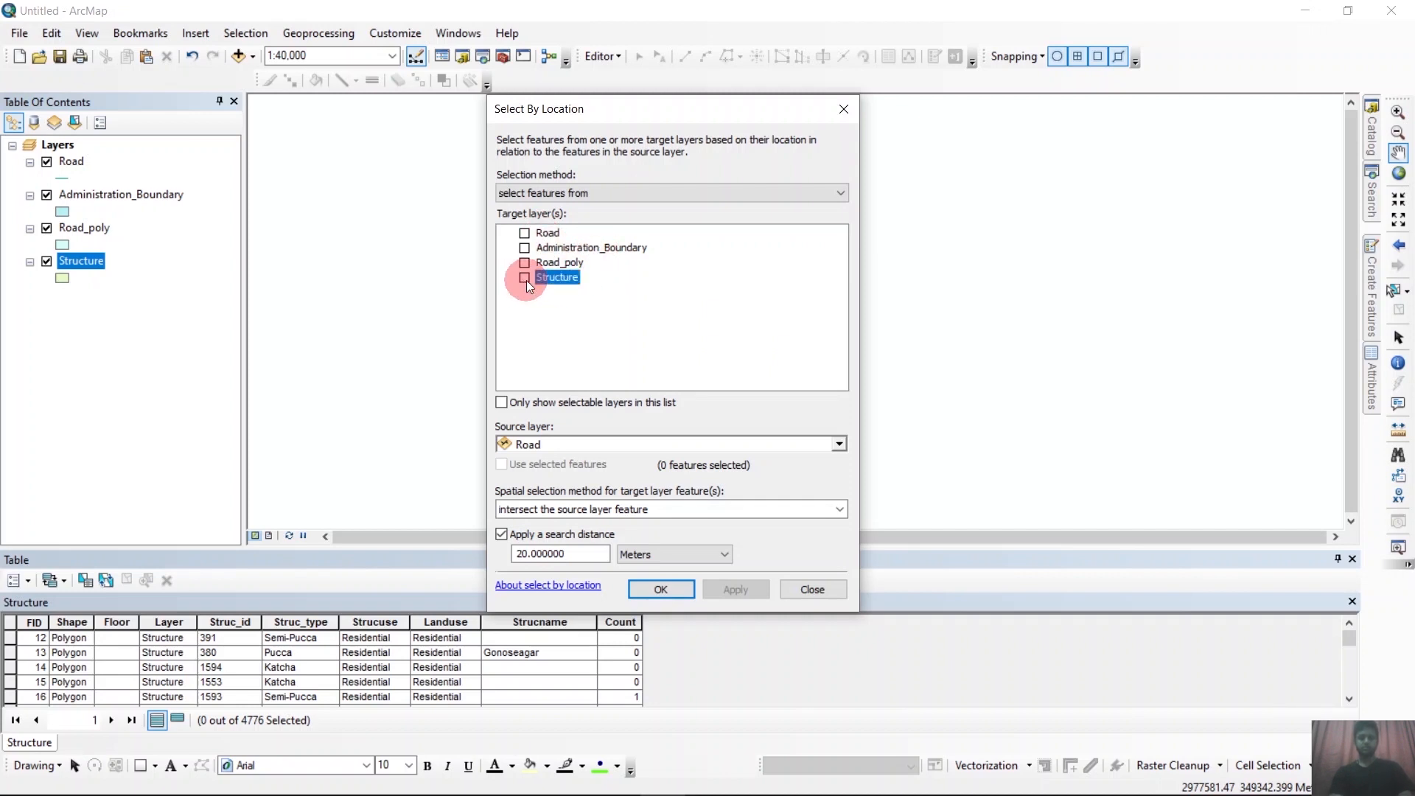
left_click(813, 445)
left_click(563, 492)
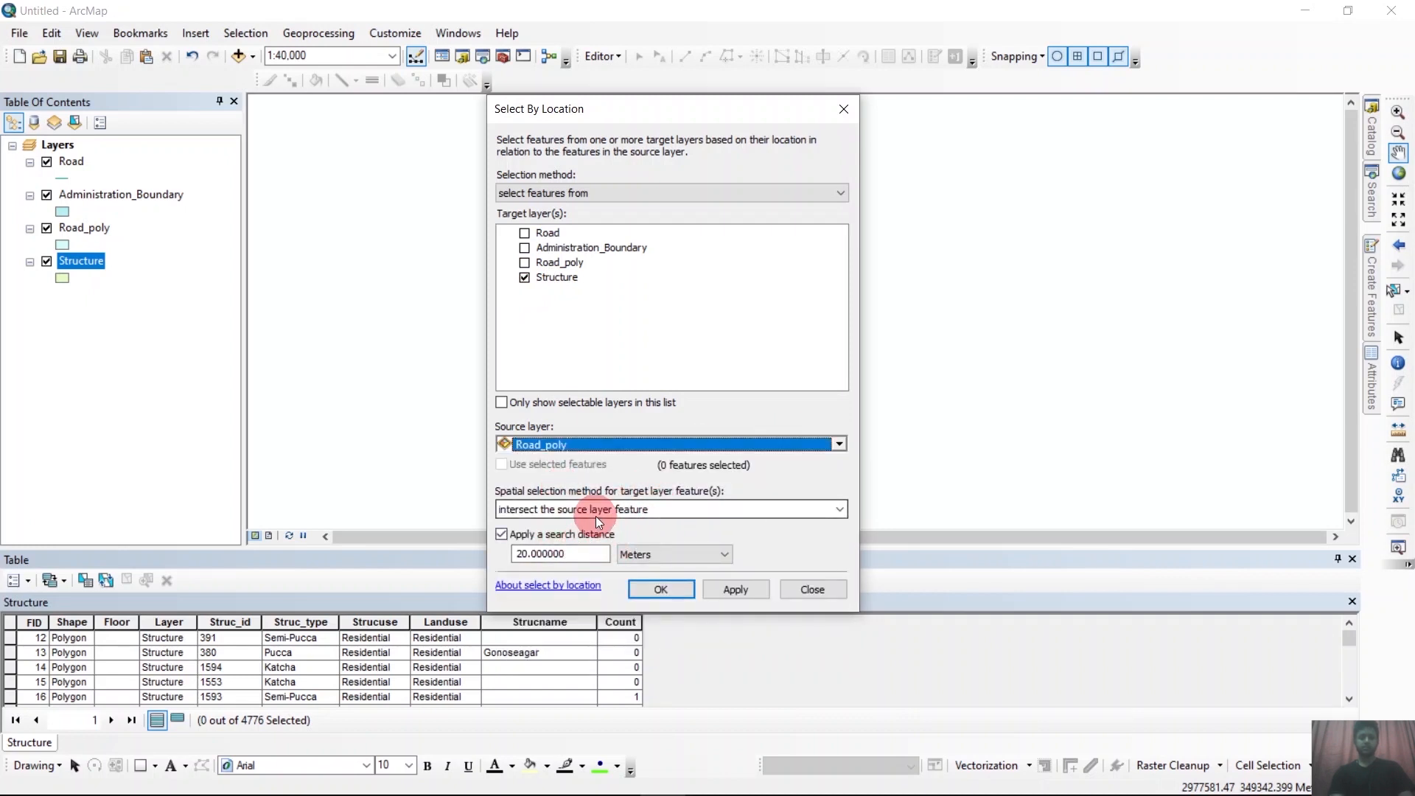
double_click(582, 554)
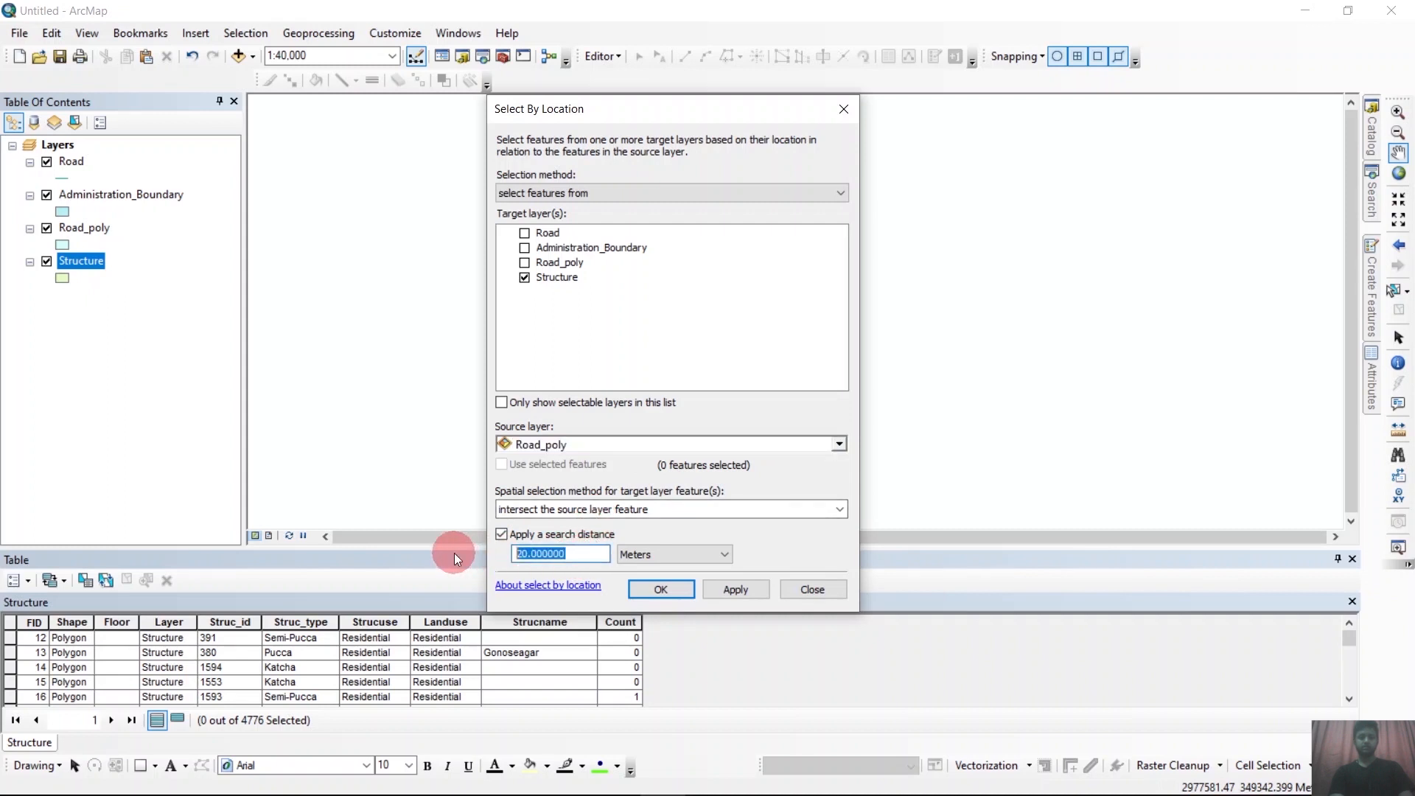
type("20")
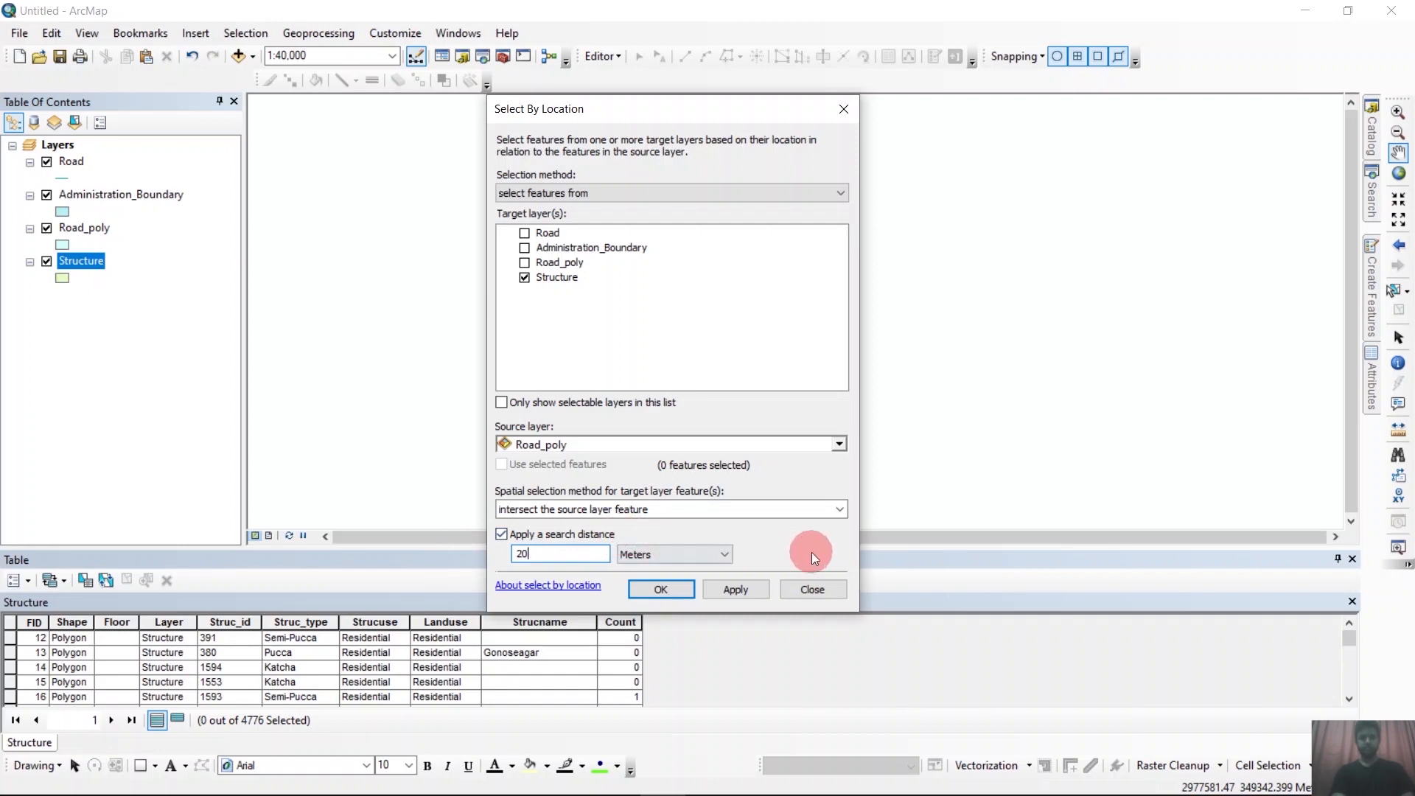
left_click(684, 592)
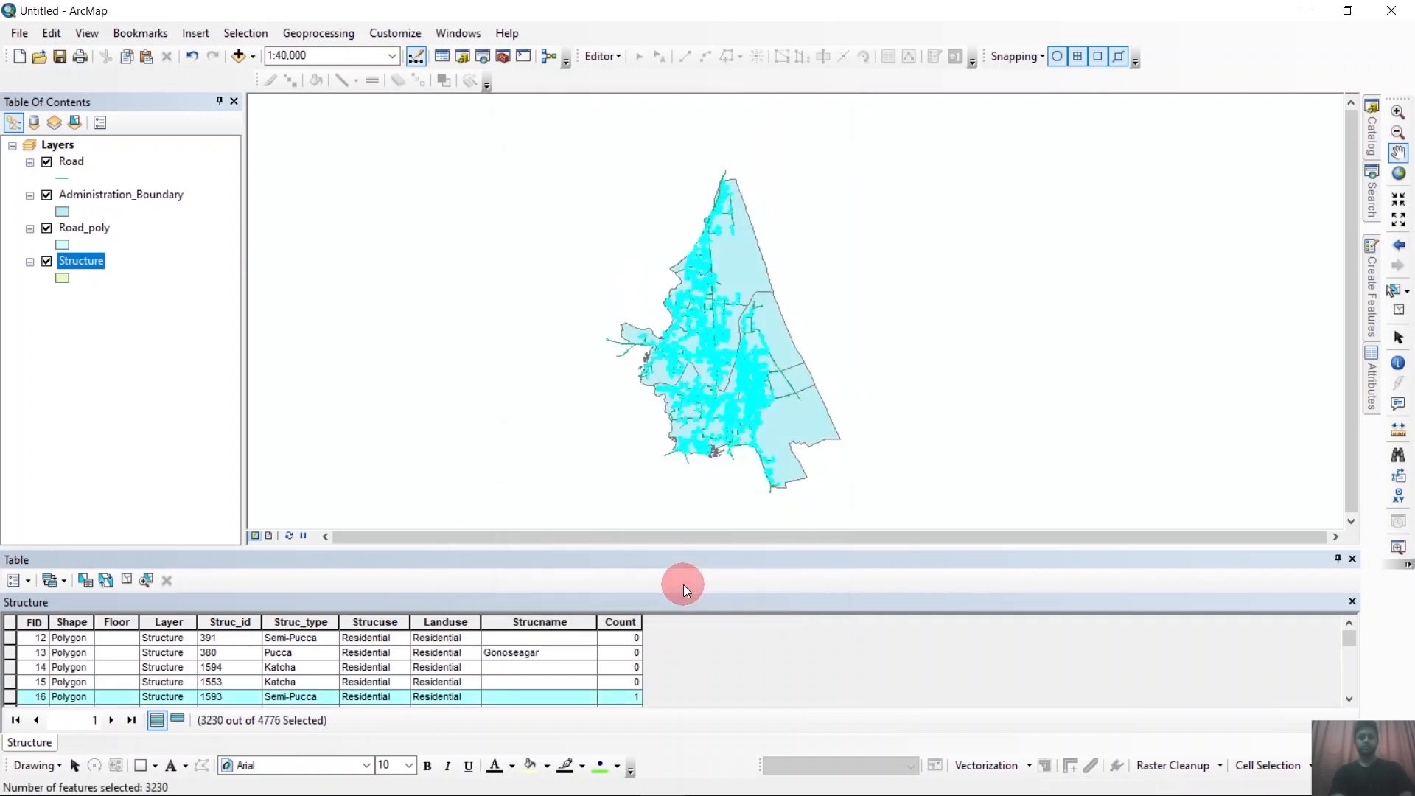
Inspect the selected structures along the roads and change the Administration_Boundary symbol to the yellow Sun fill.
scroll(721, 386, "up", 2)
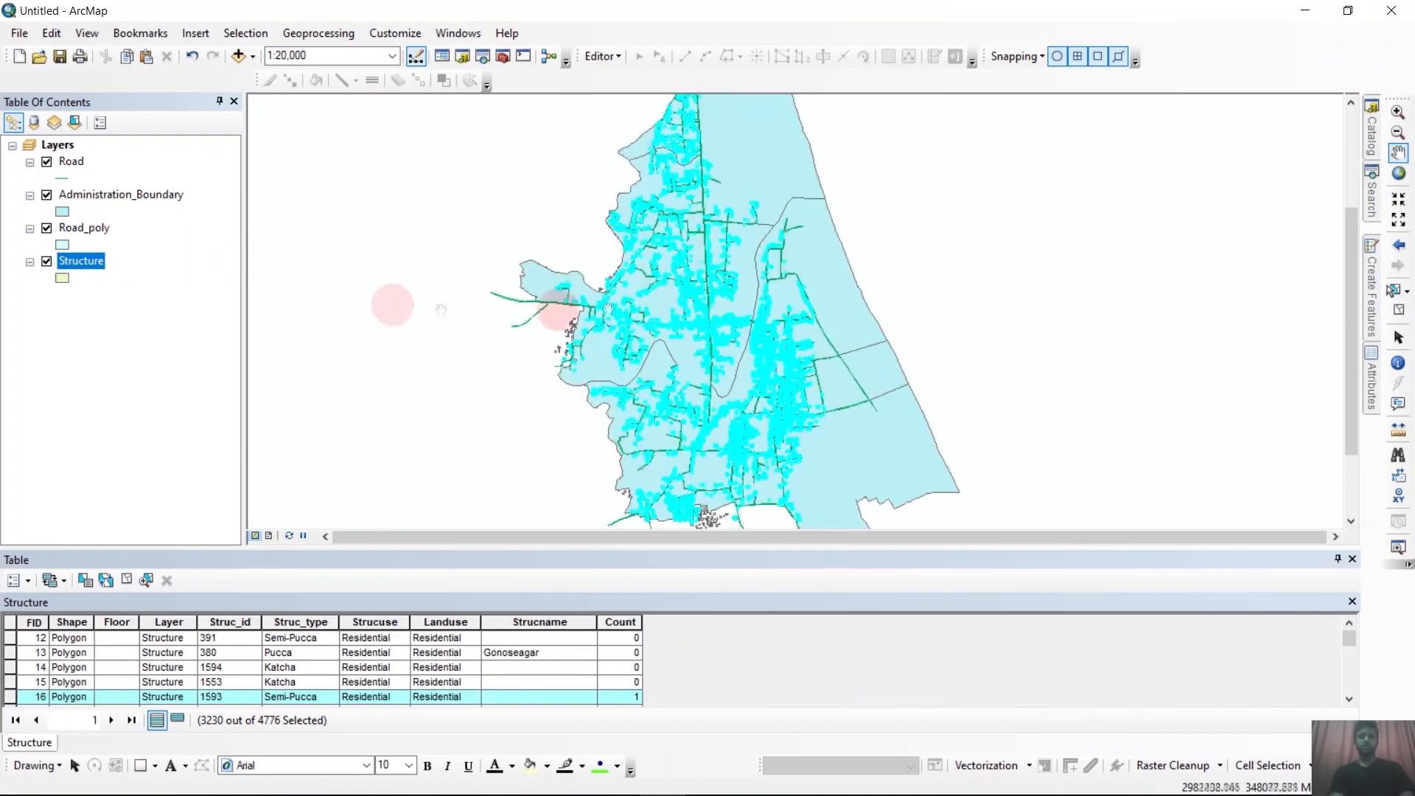
scroll(648, 285, "up", 1)
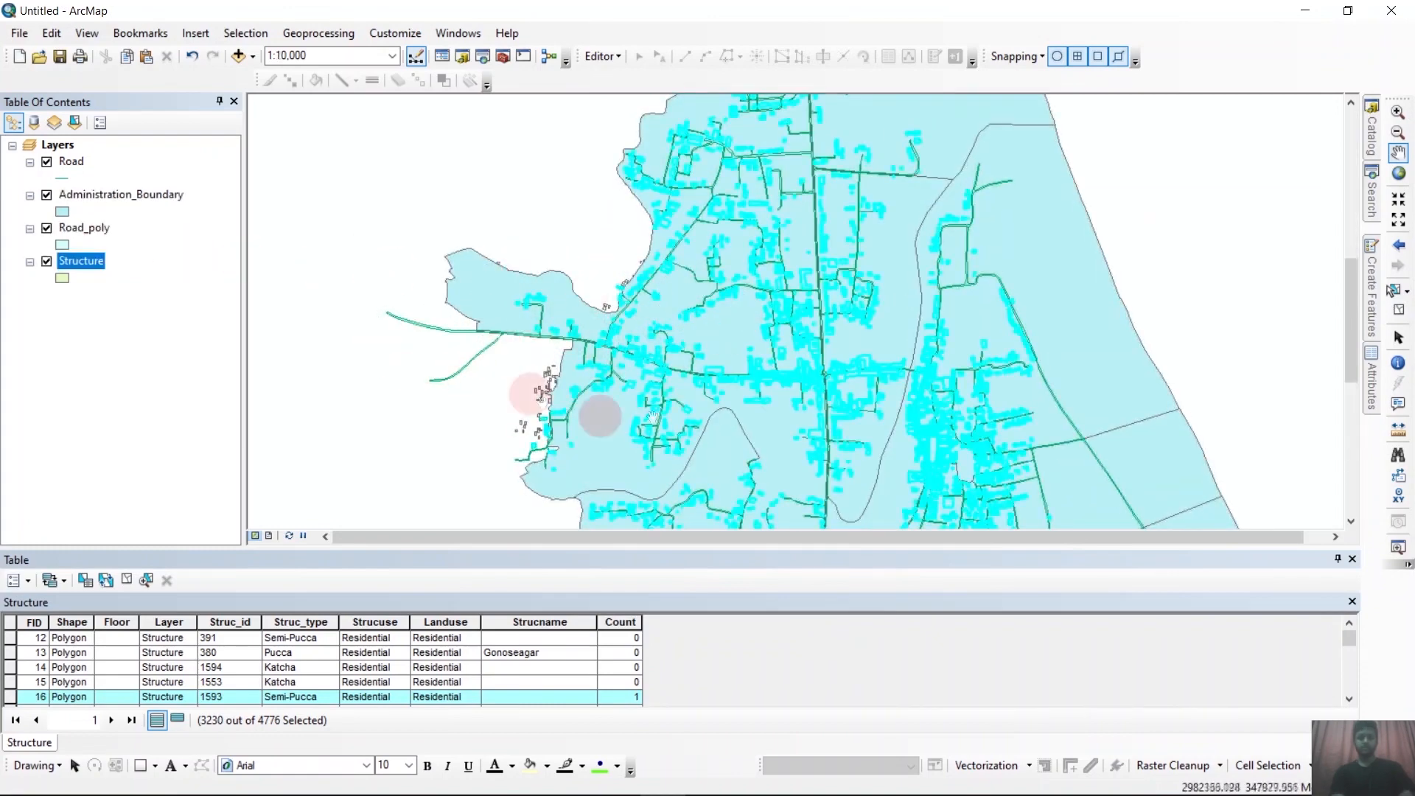
scroll(764, 274, "up", 1)
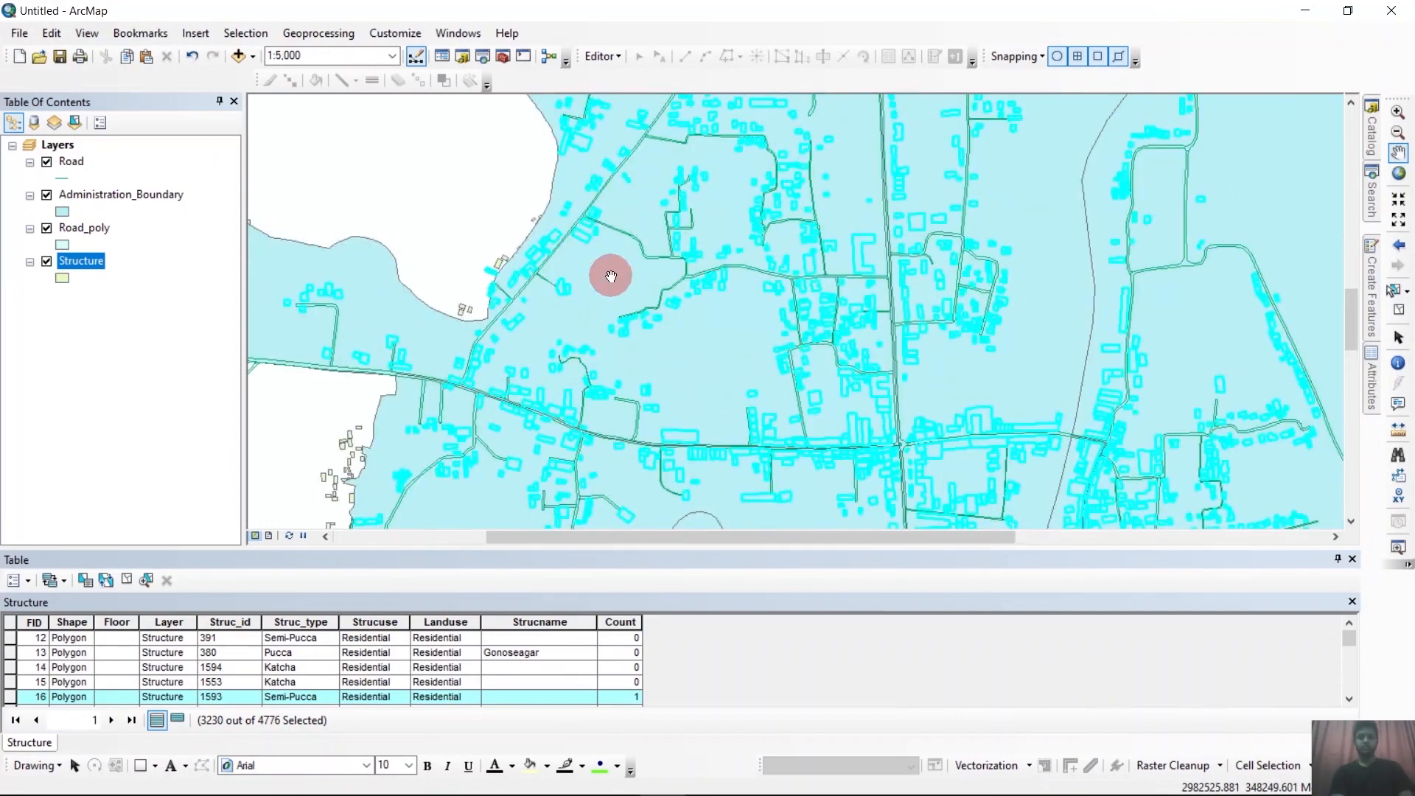
scroll(572, 268, "down", 2)
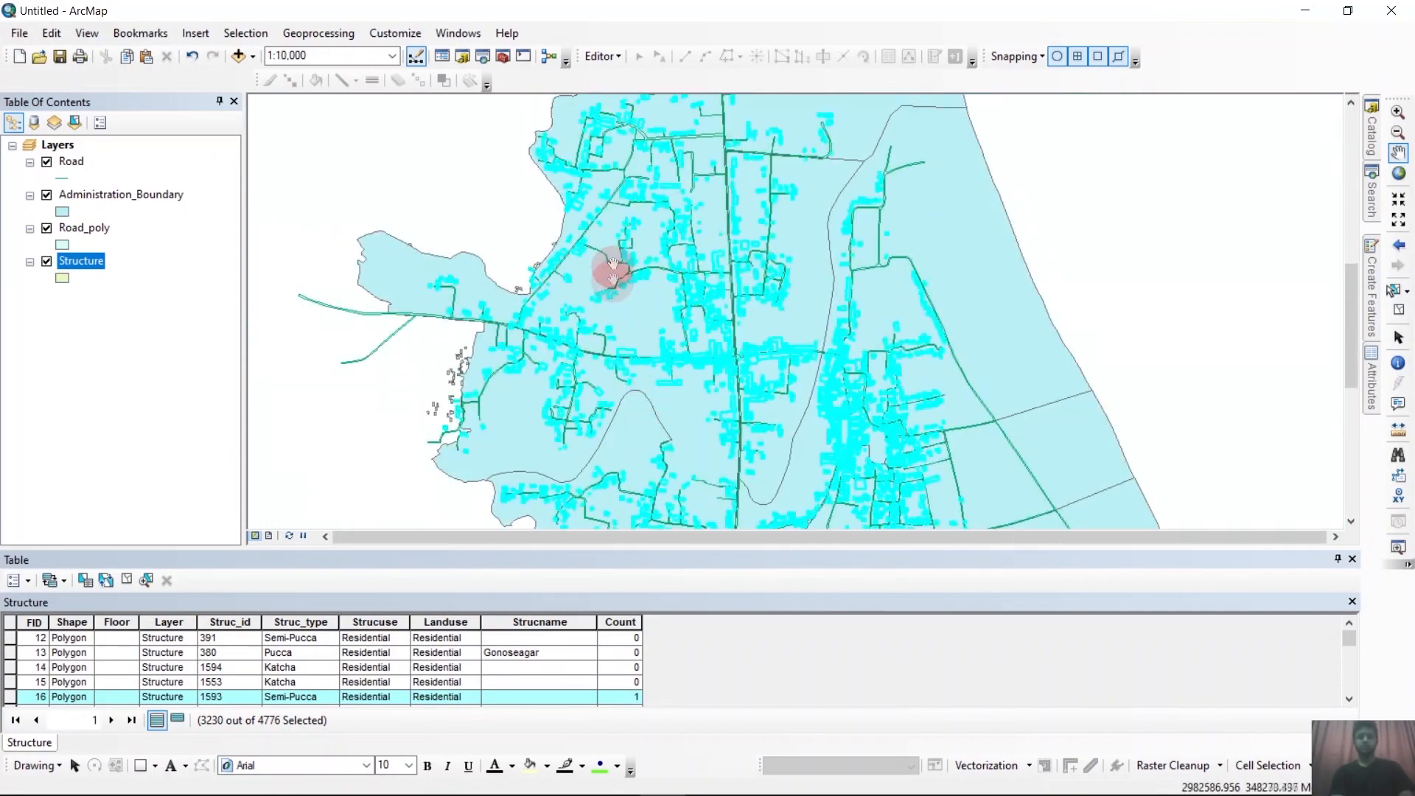
left_click(62, 211)
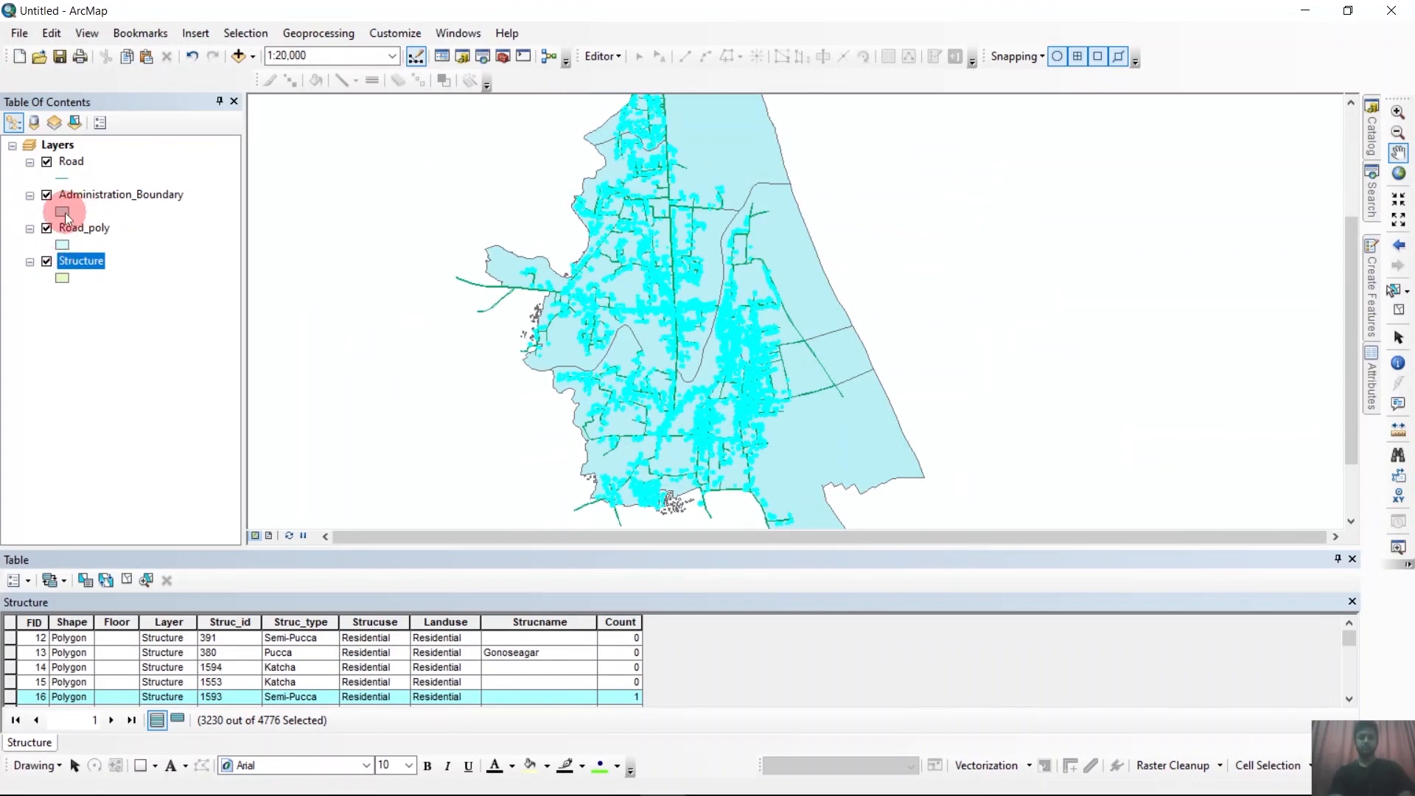
left_click(670, 280)
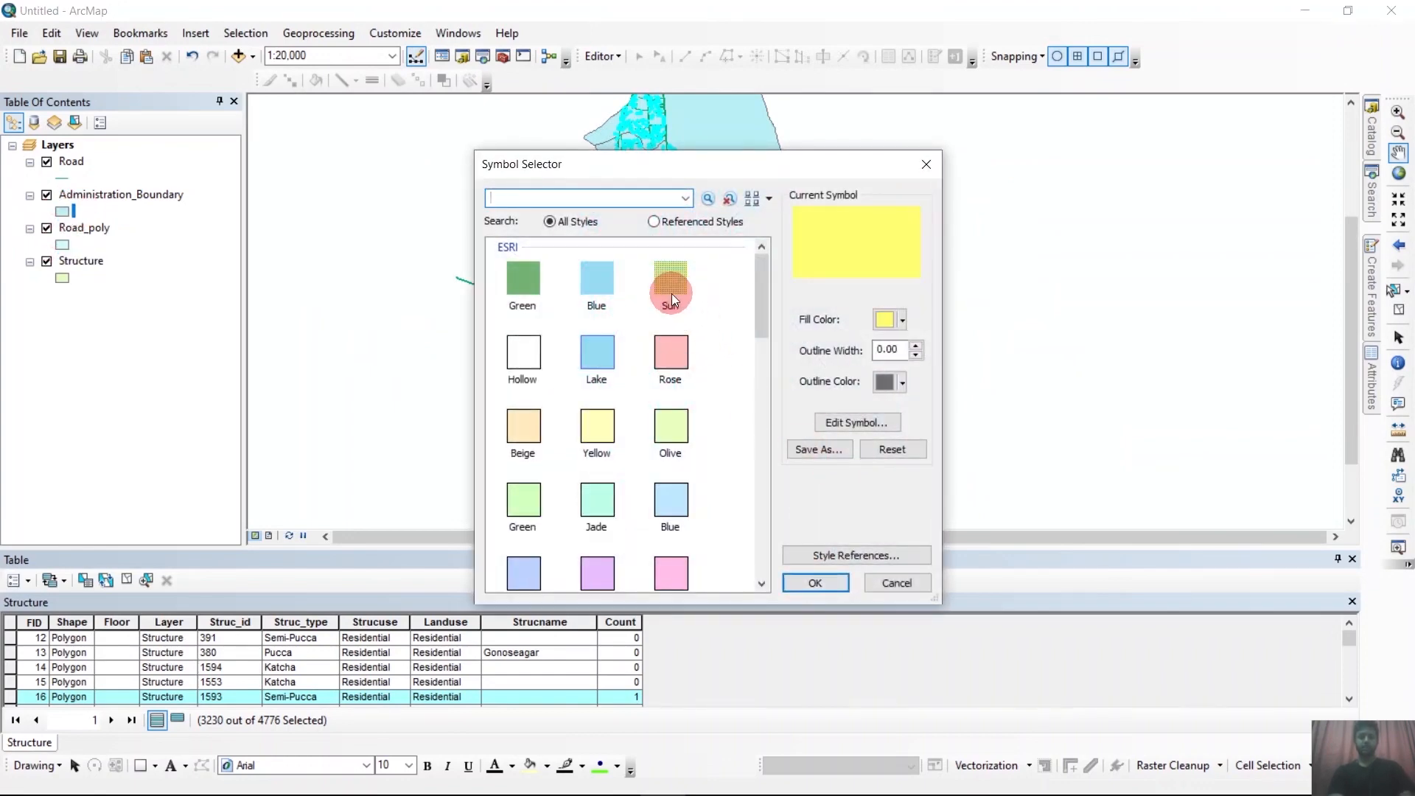
left_click(819, 581)
scroll(720, 367, "down", 3)
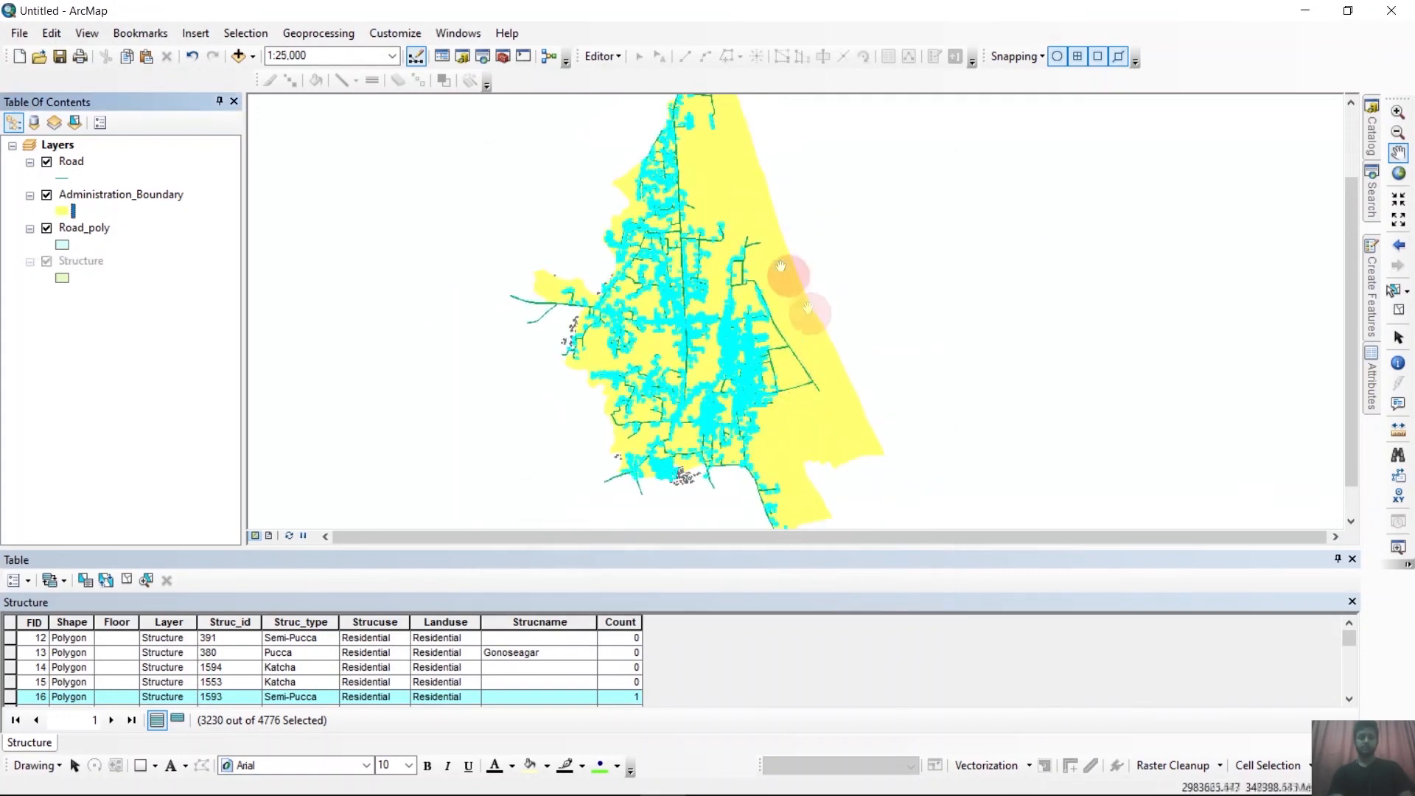
scroll(775, 293, "down", 2)
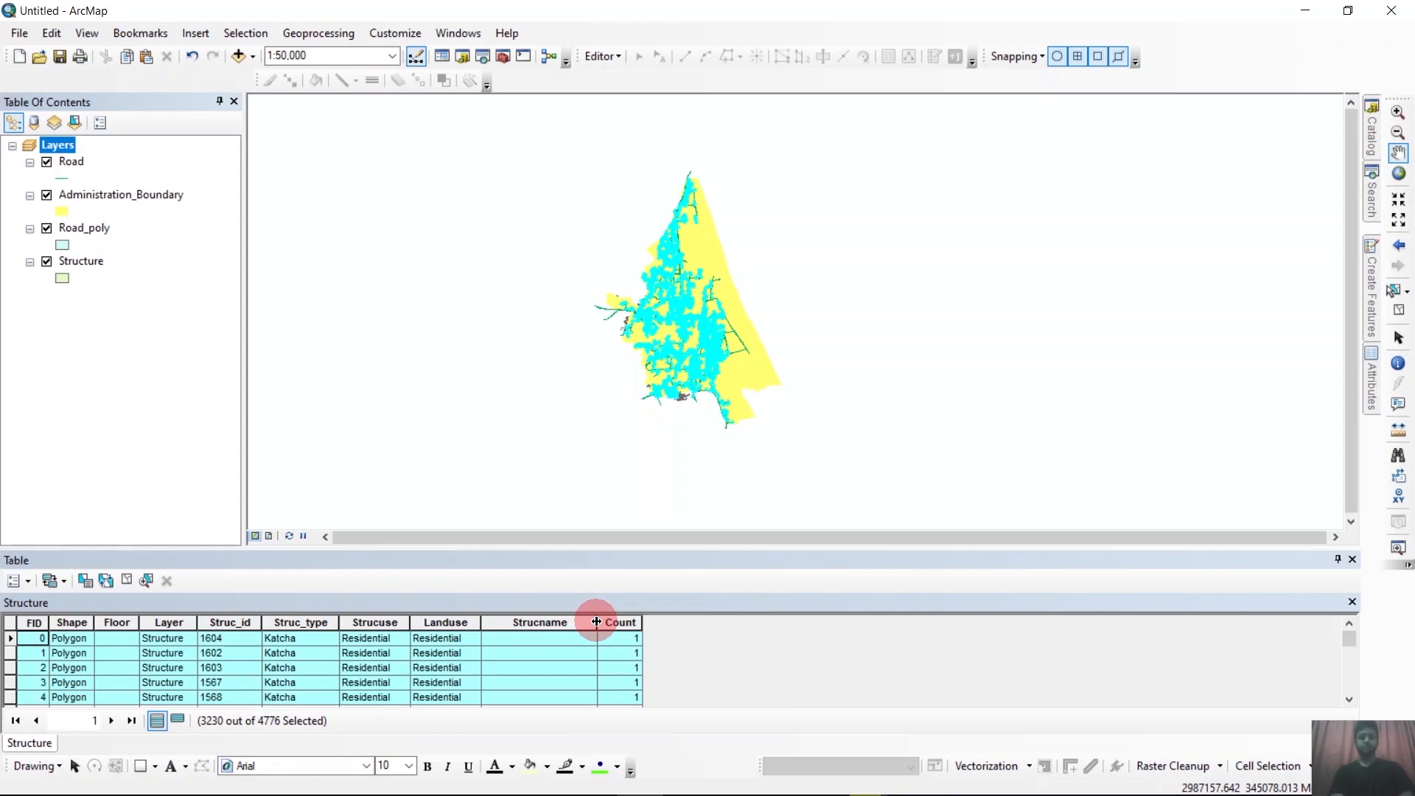
Delete the existing Count field from the Structure attribute table.
left_click(28, 580)
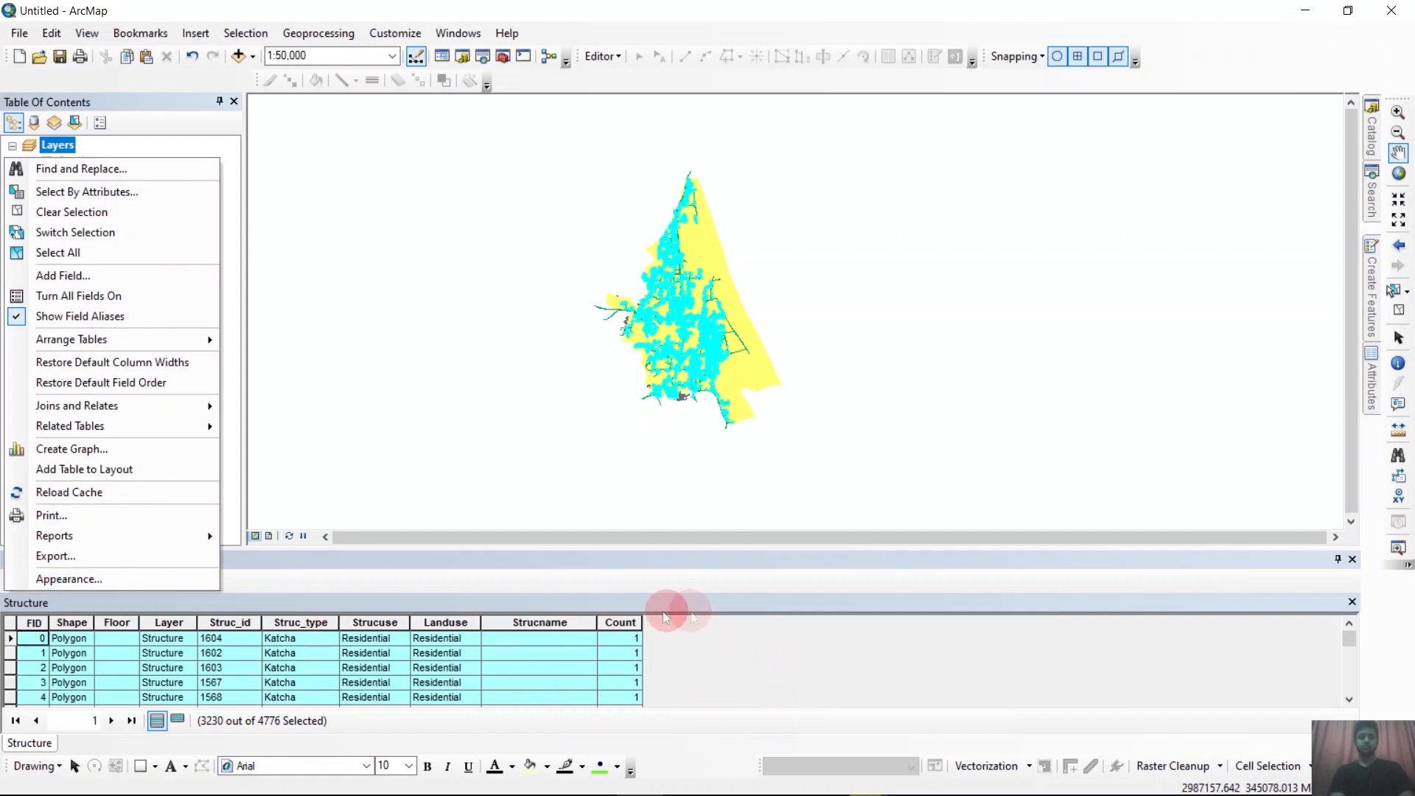
left_click(621, 623)
left_click(621, 624)
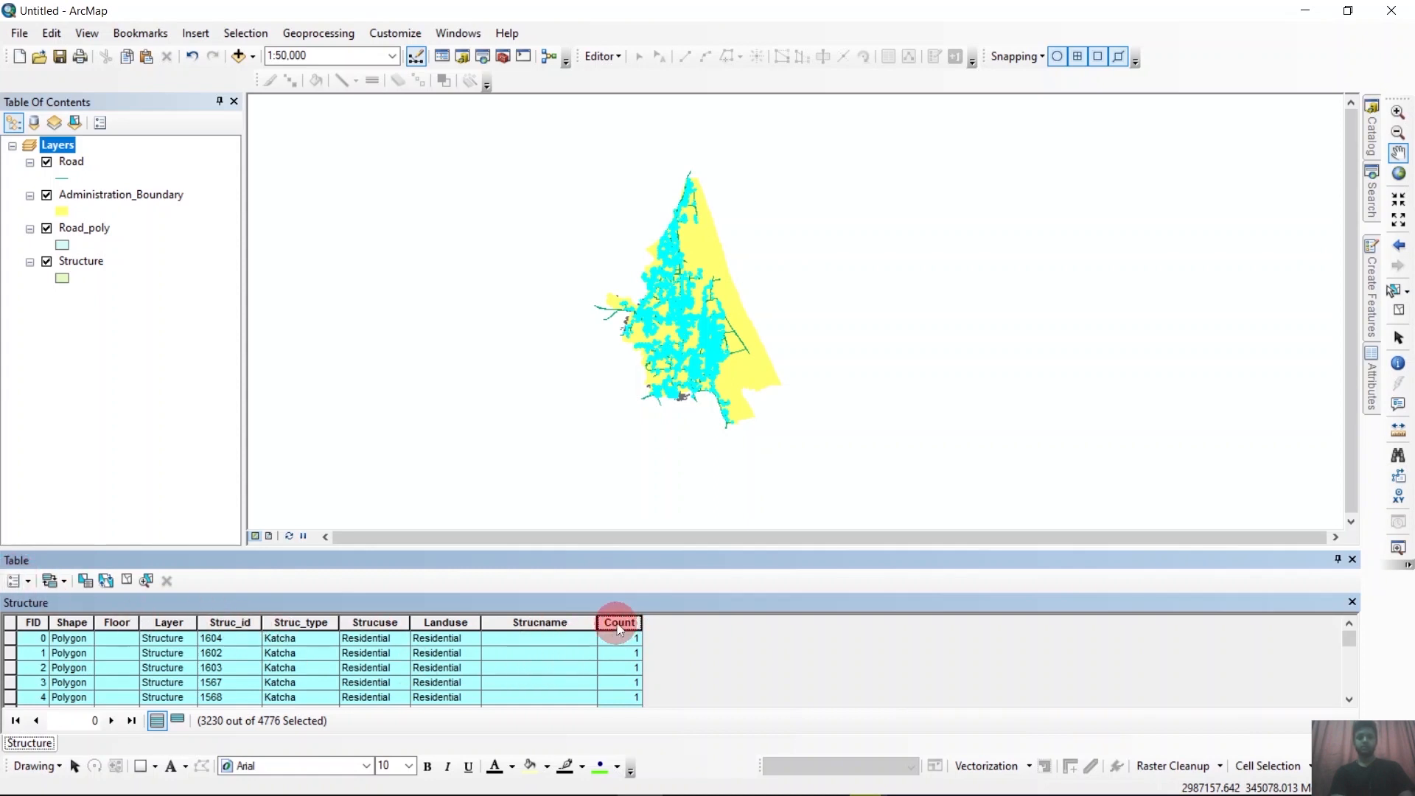
right_click(616, 622)
left_click(685, 587)
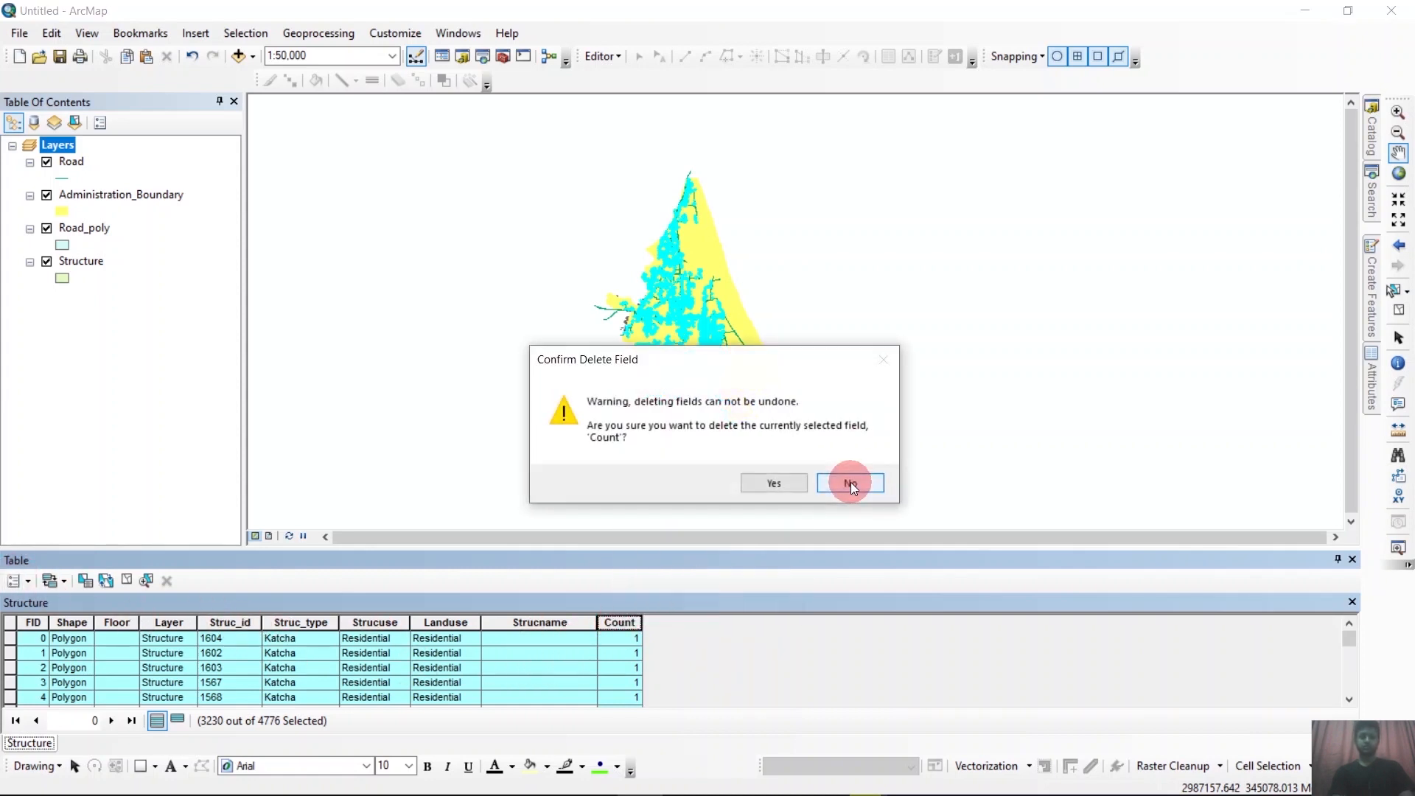
left_click(789, 483)
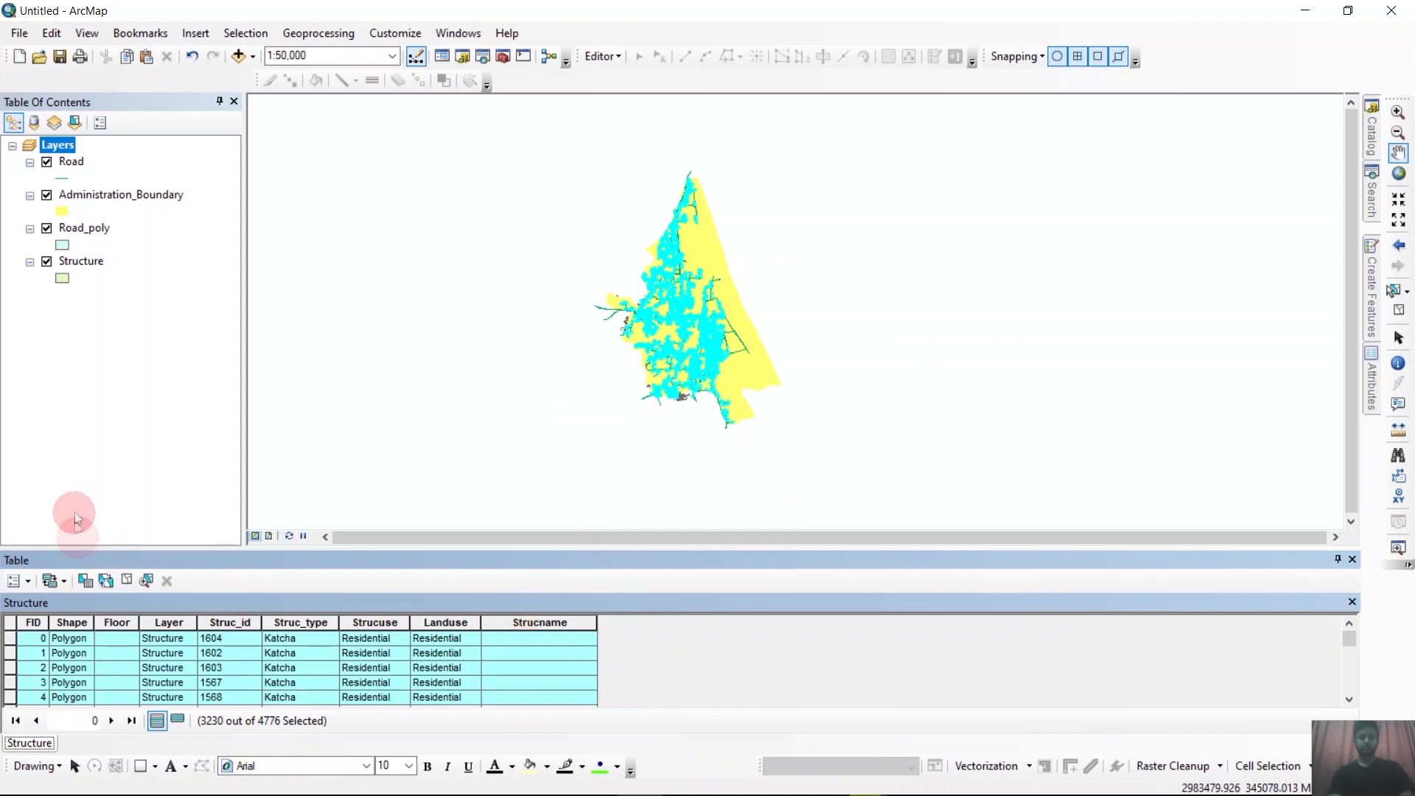
Add a Short Integer field named Count to the Structure attribute table.
left_click(28, 582)
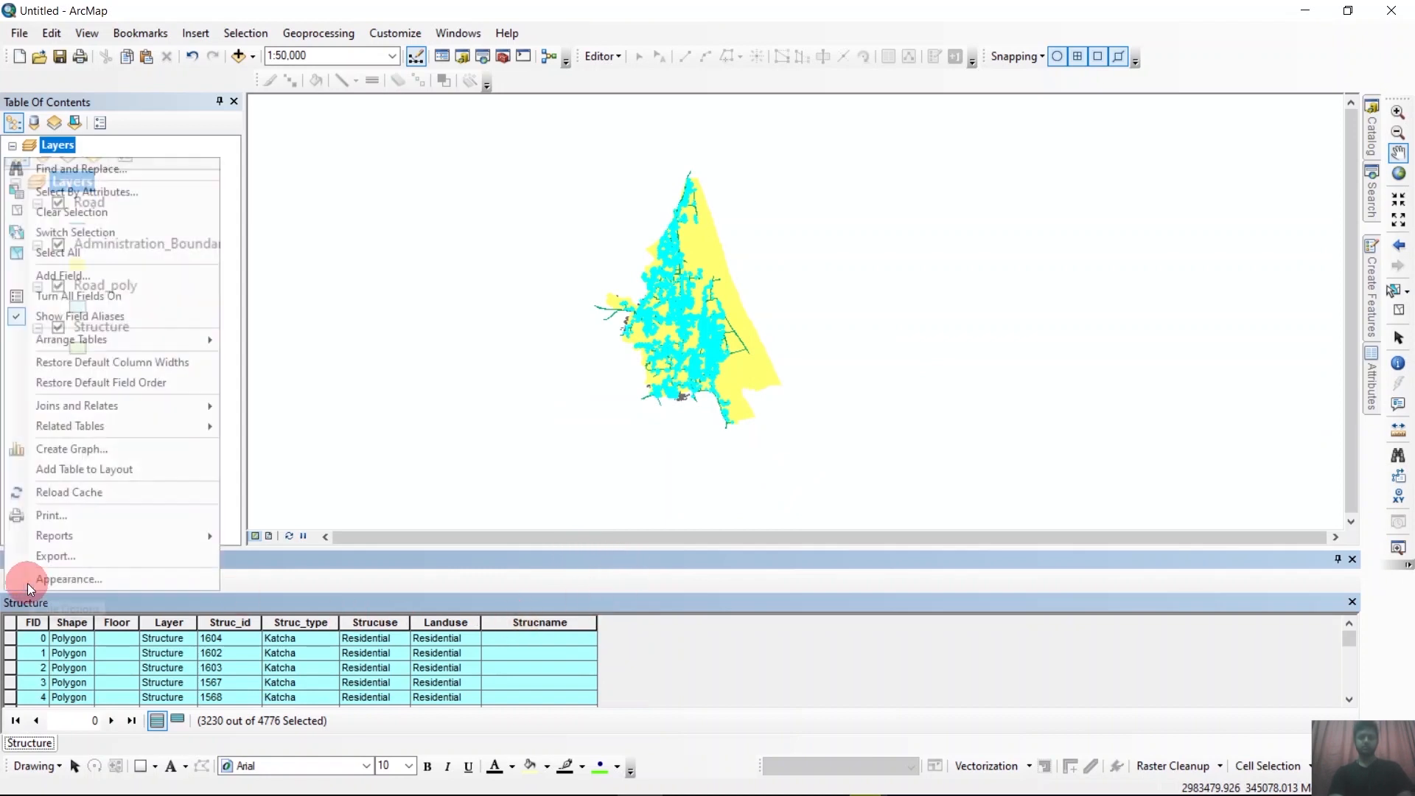
left_click(65, 288)
type("Cp")
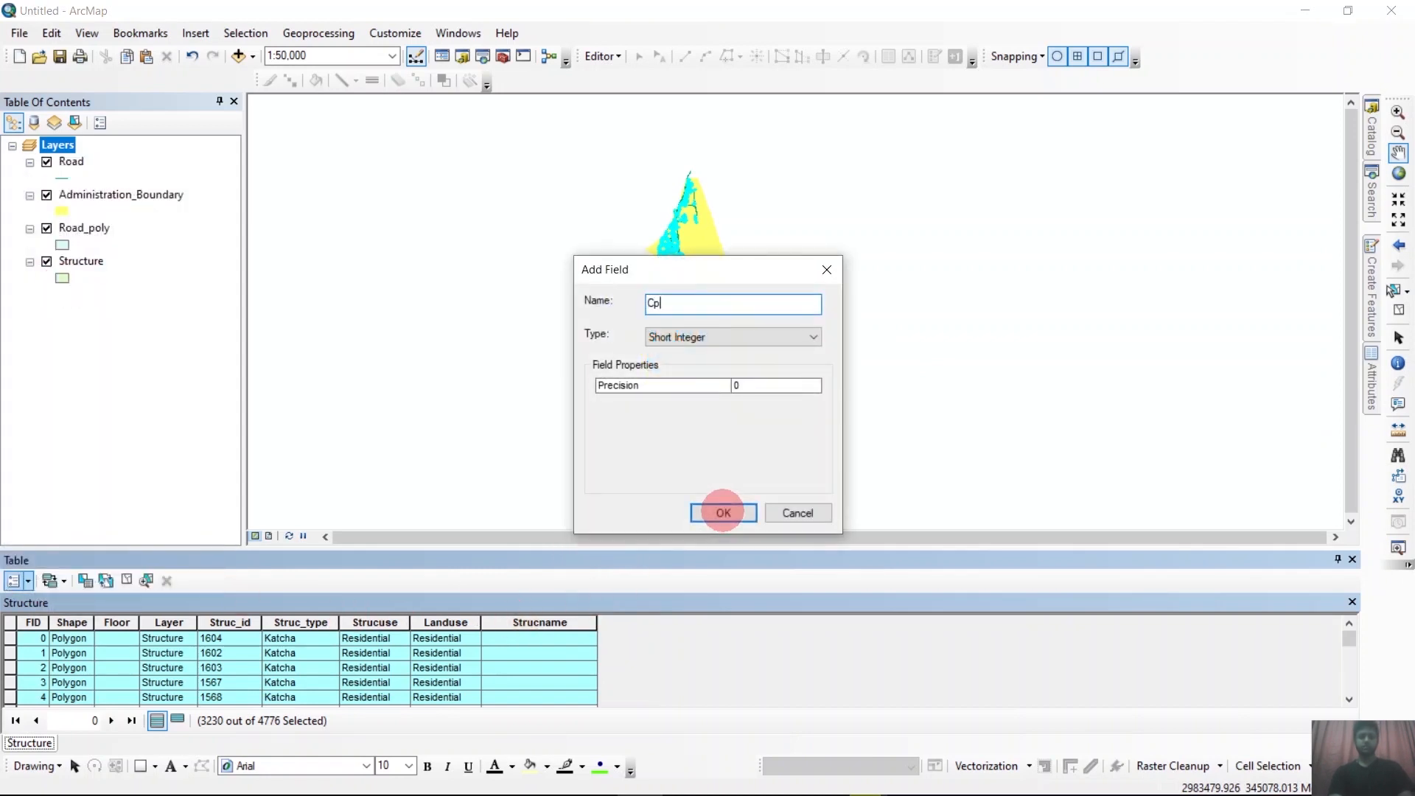
type("ount")
left_click(723, 512)
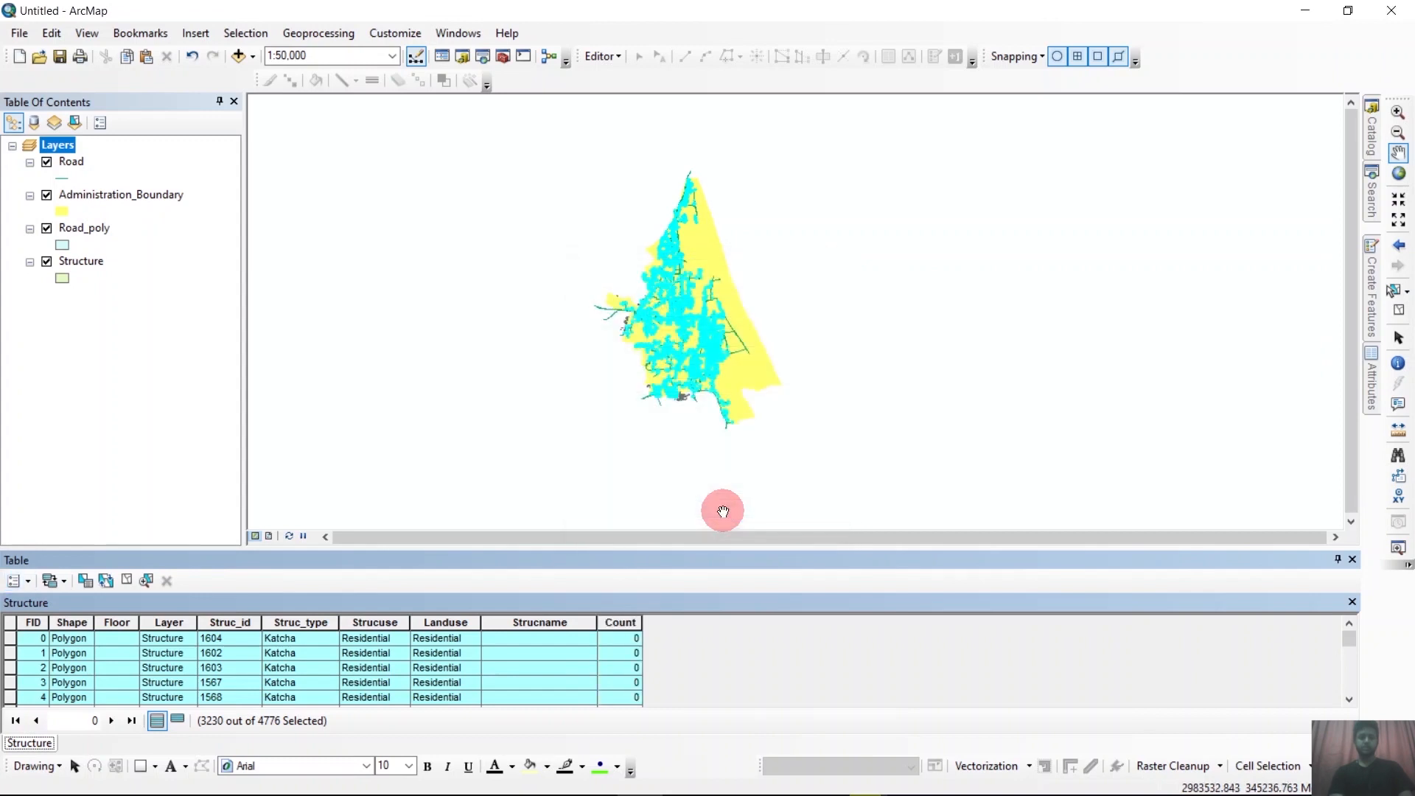
Use the Field Calculator to set Count to "1" for the selected Structure records.
right_click(635, 620)
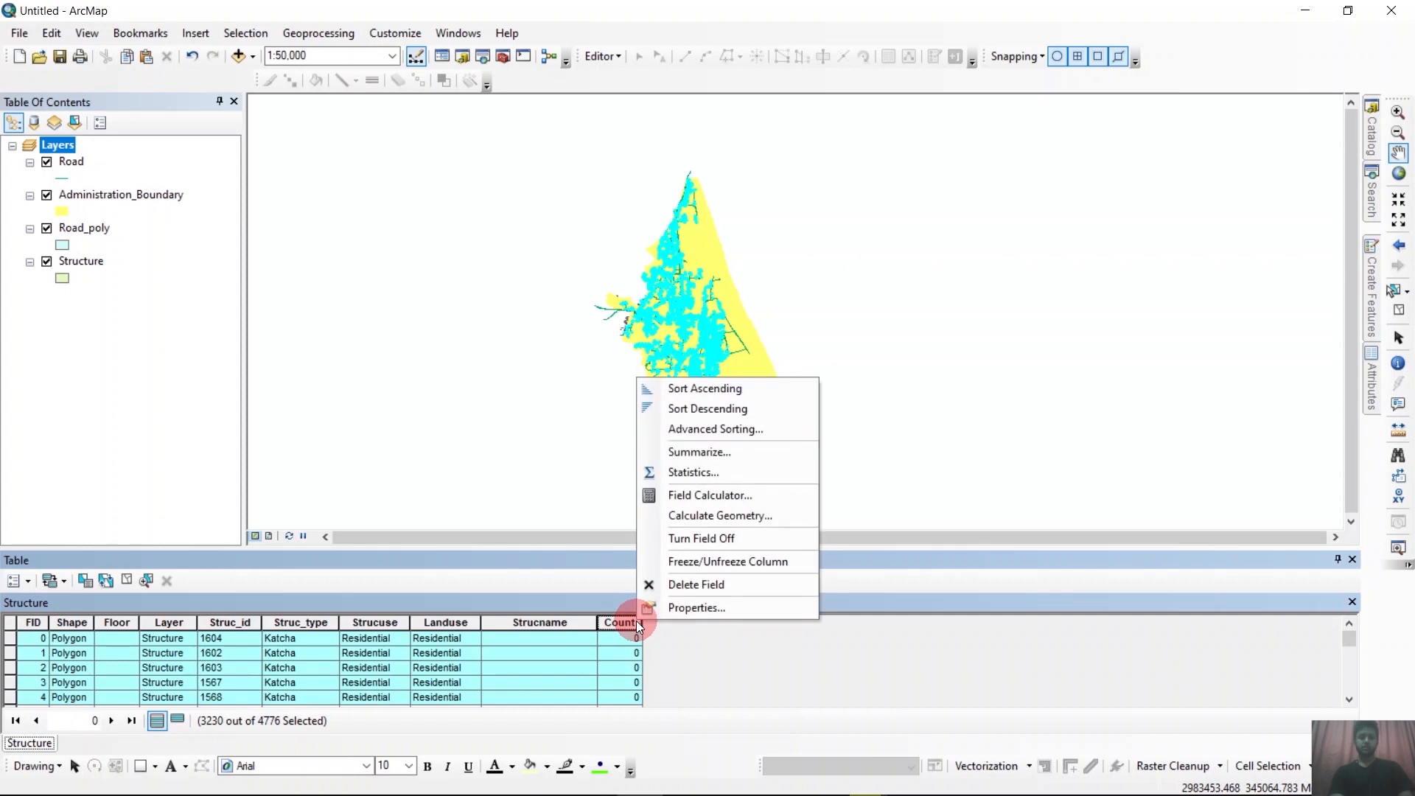
left_click(730, 497)
left_click(666, 445)
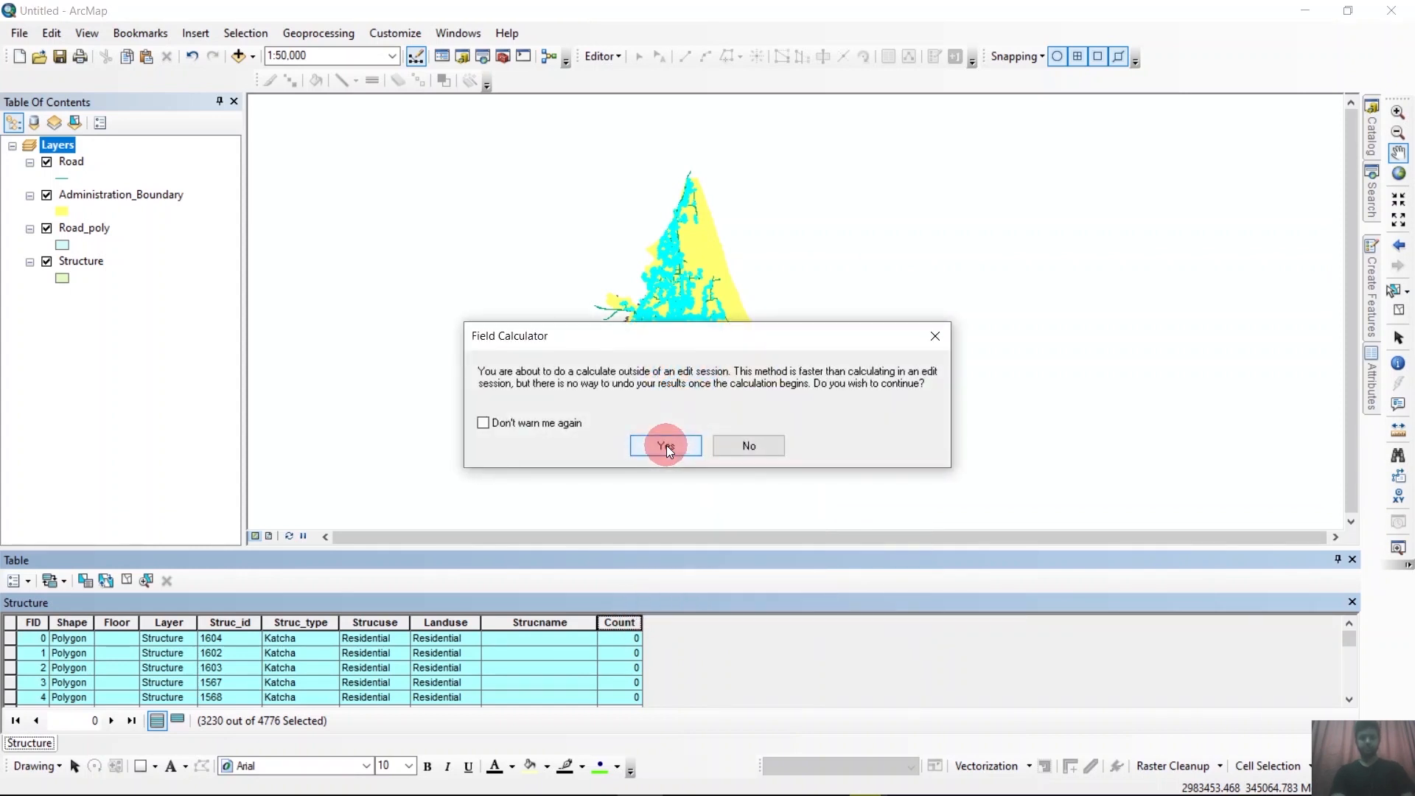
left_click(600, 482)
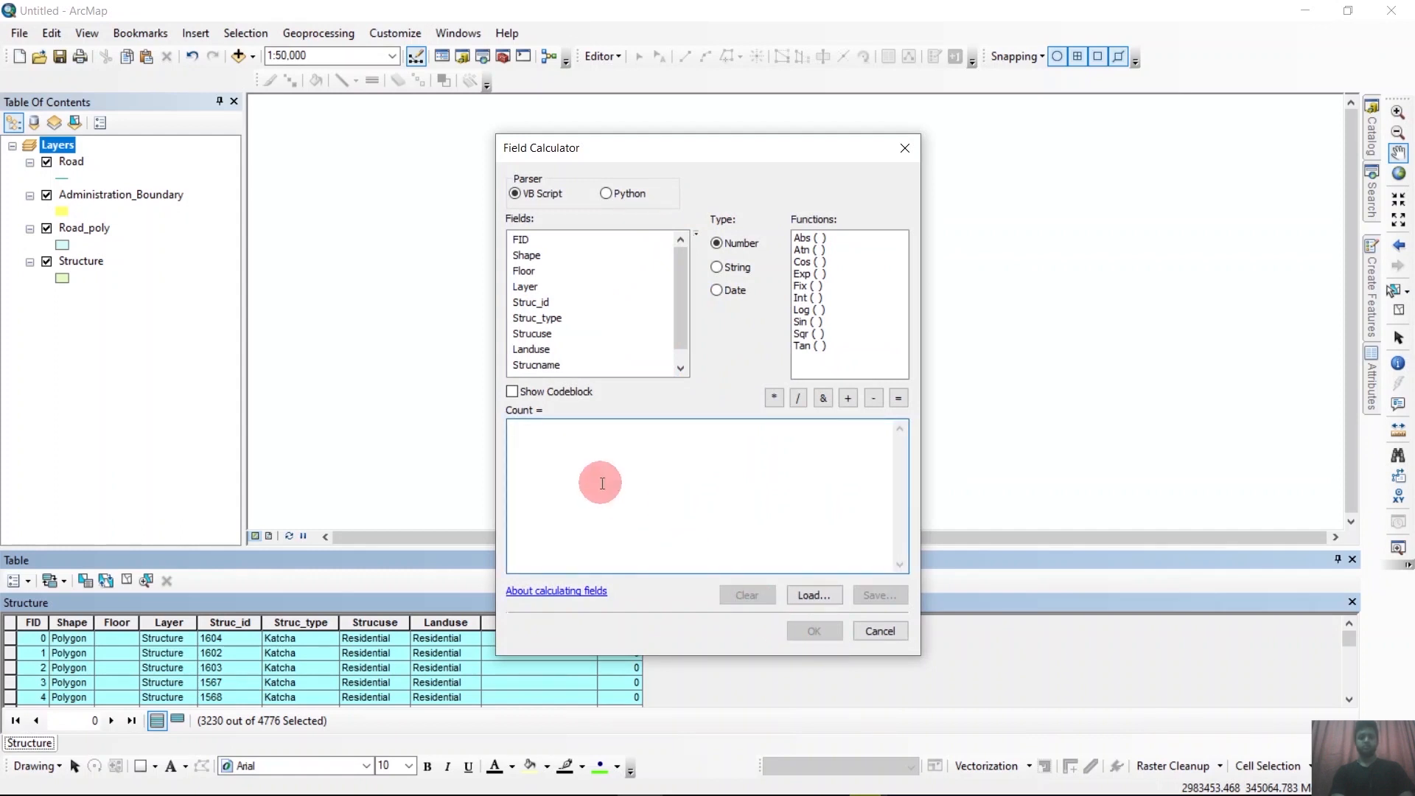
type("1")
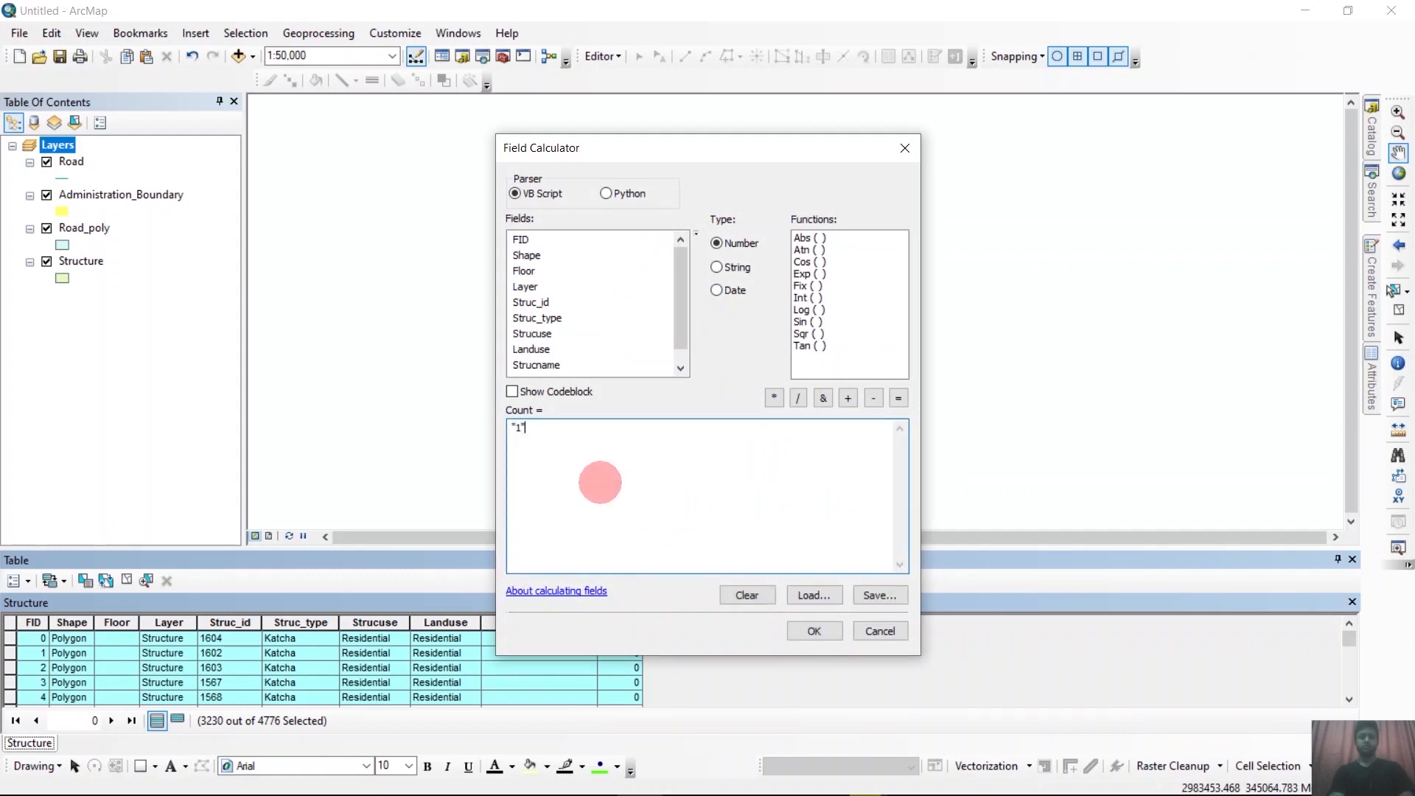
left_click(814, 630)
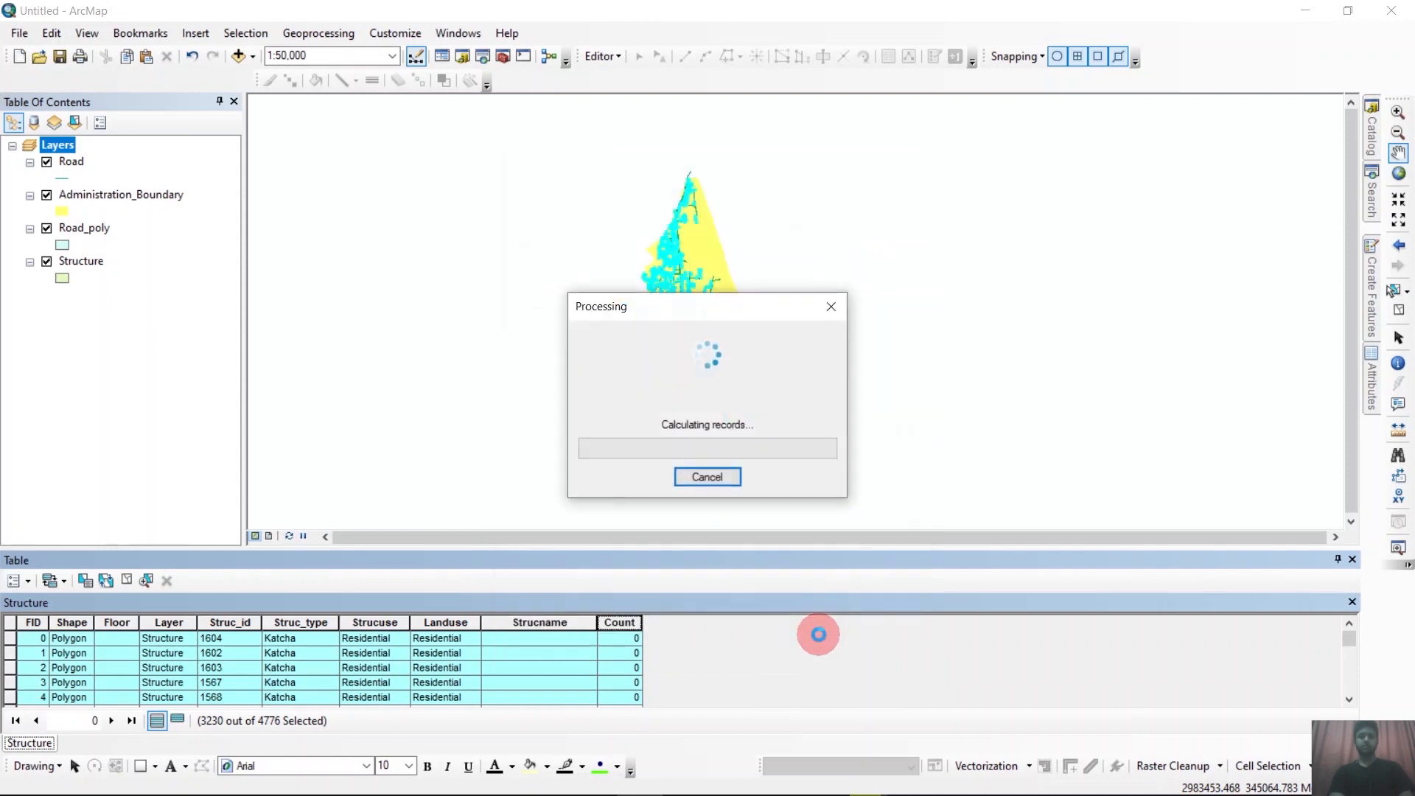
Check the Count values of selected and unselected records in the Structure attribute table.
scroll(586, 668, "down", 1)
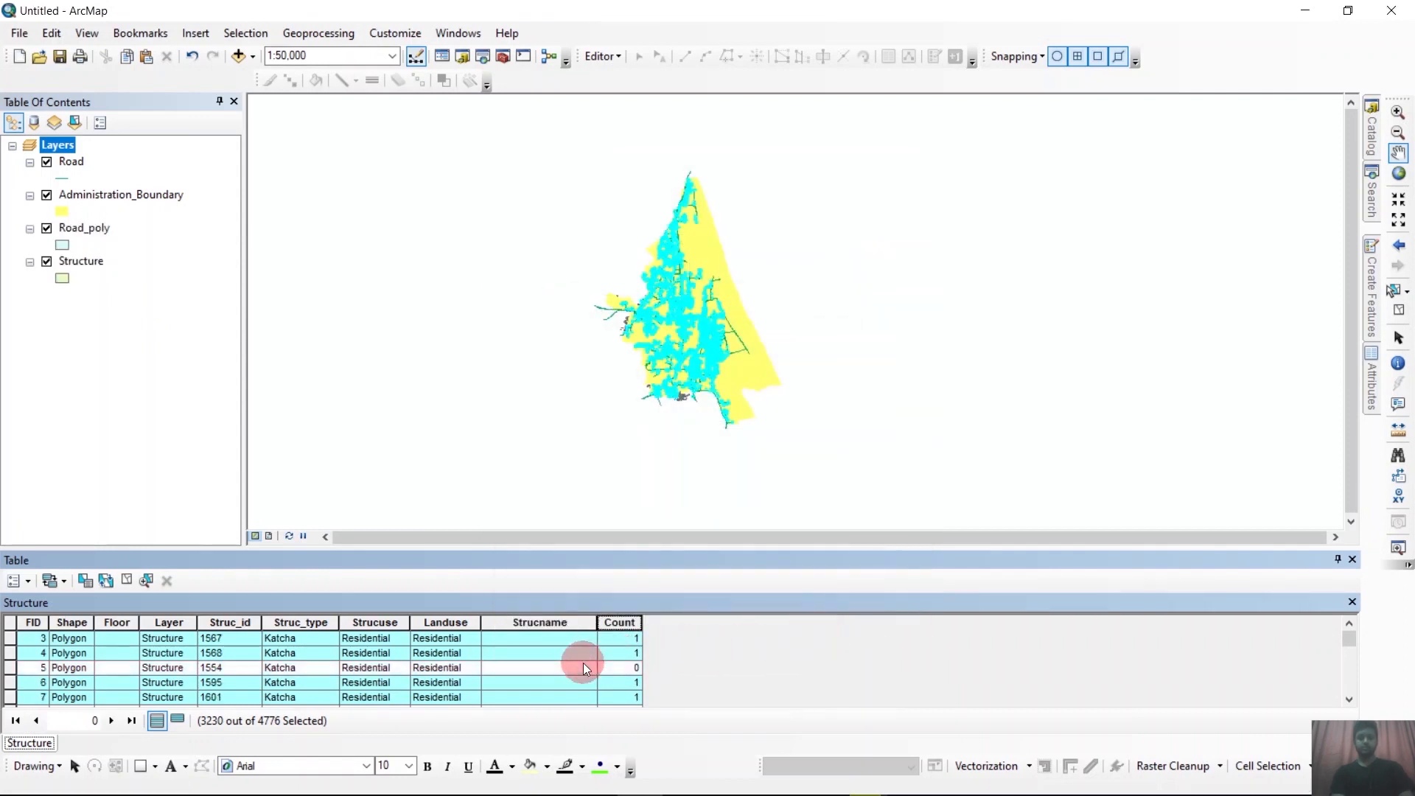
scroll(582, 662, "down", 1)
scroll(582, 662, "up", 2)
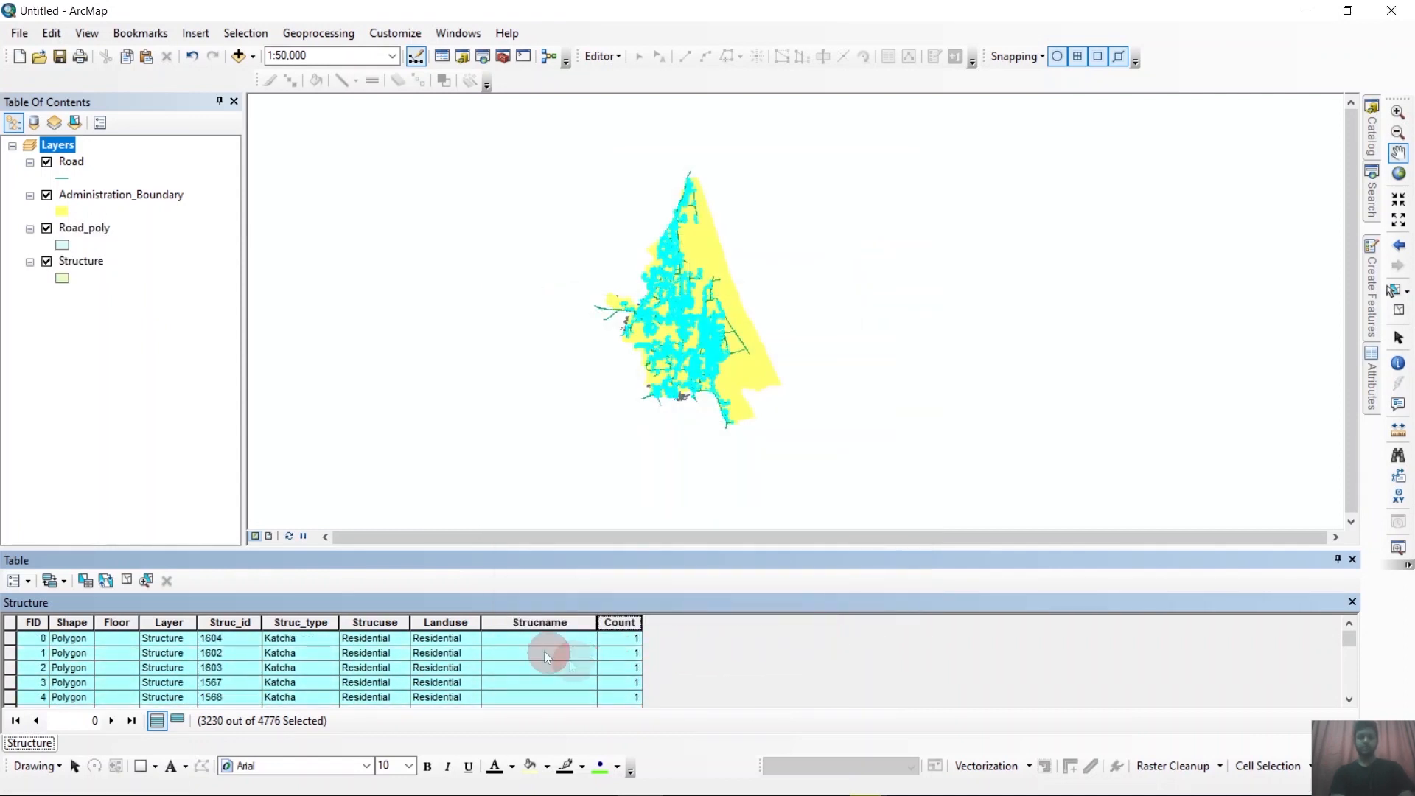
scroll(583, 685, "down", 2)
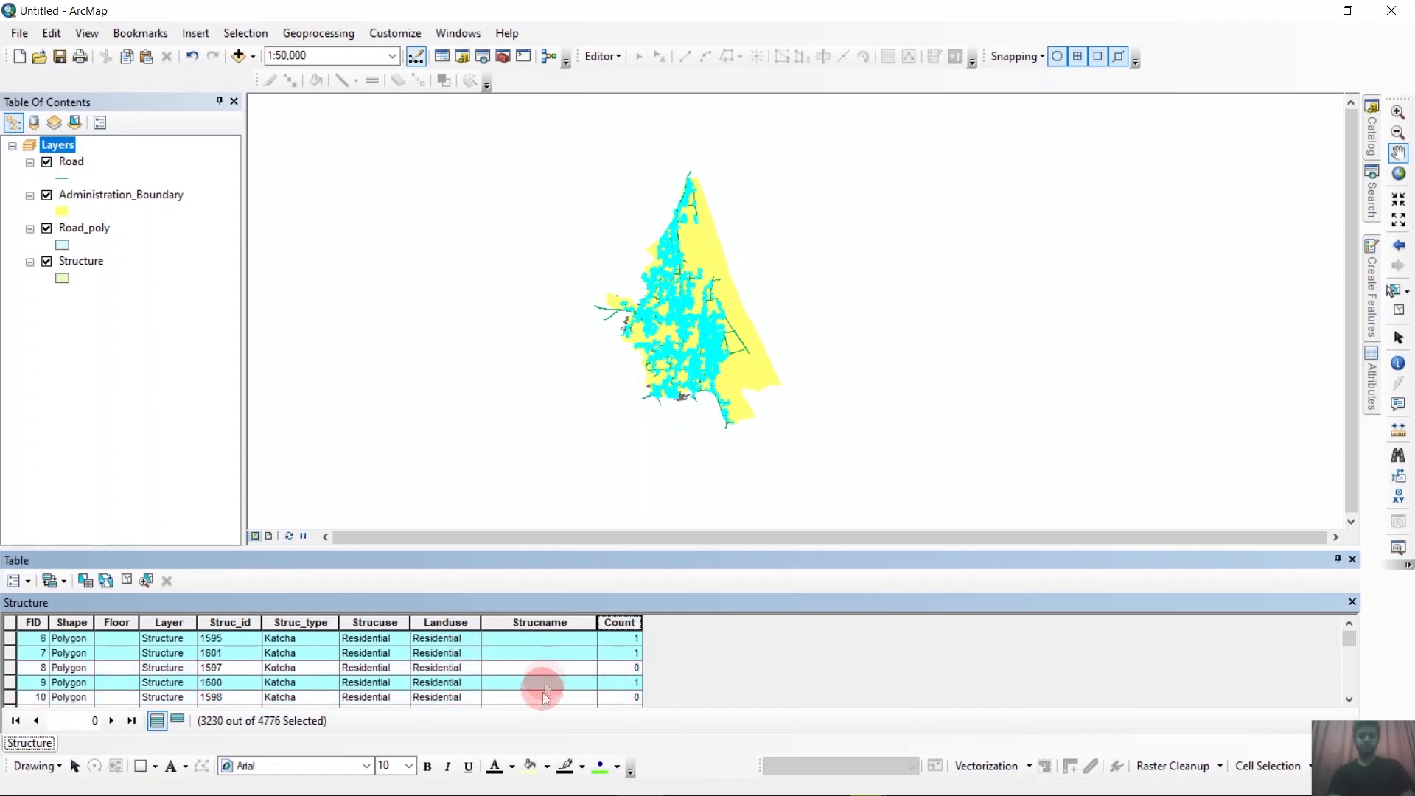
scroll(541, 670, "down", 3)
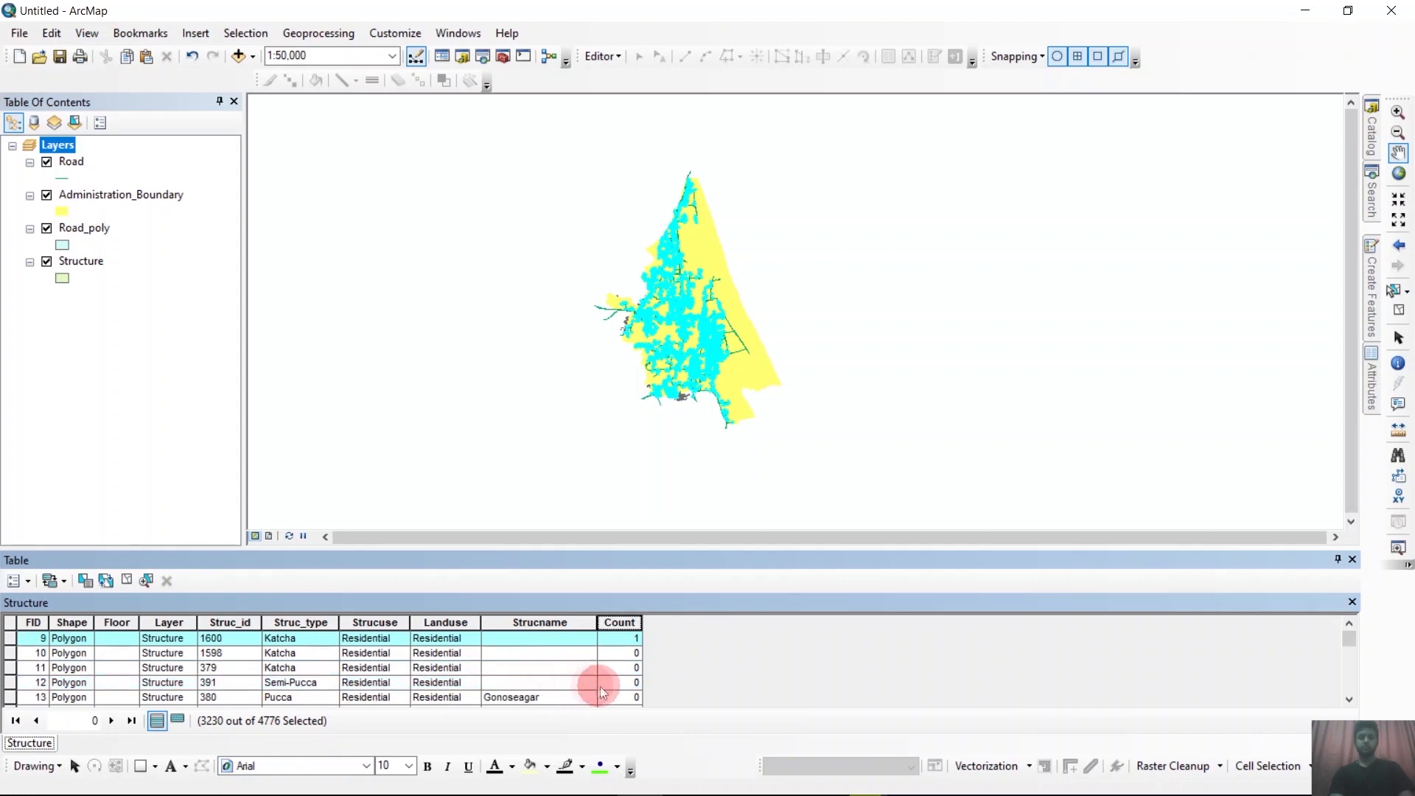
scroll(547, 677, "up", 4)
scroll(546, 677, "up", 1)
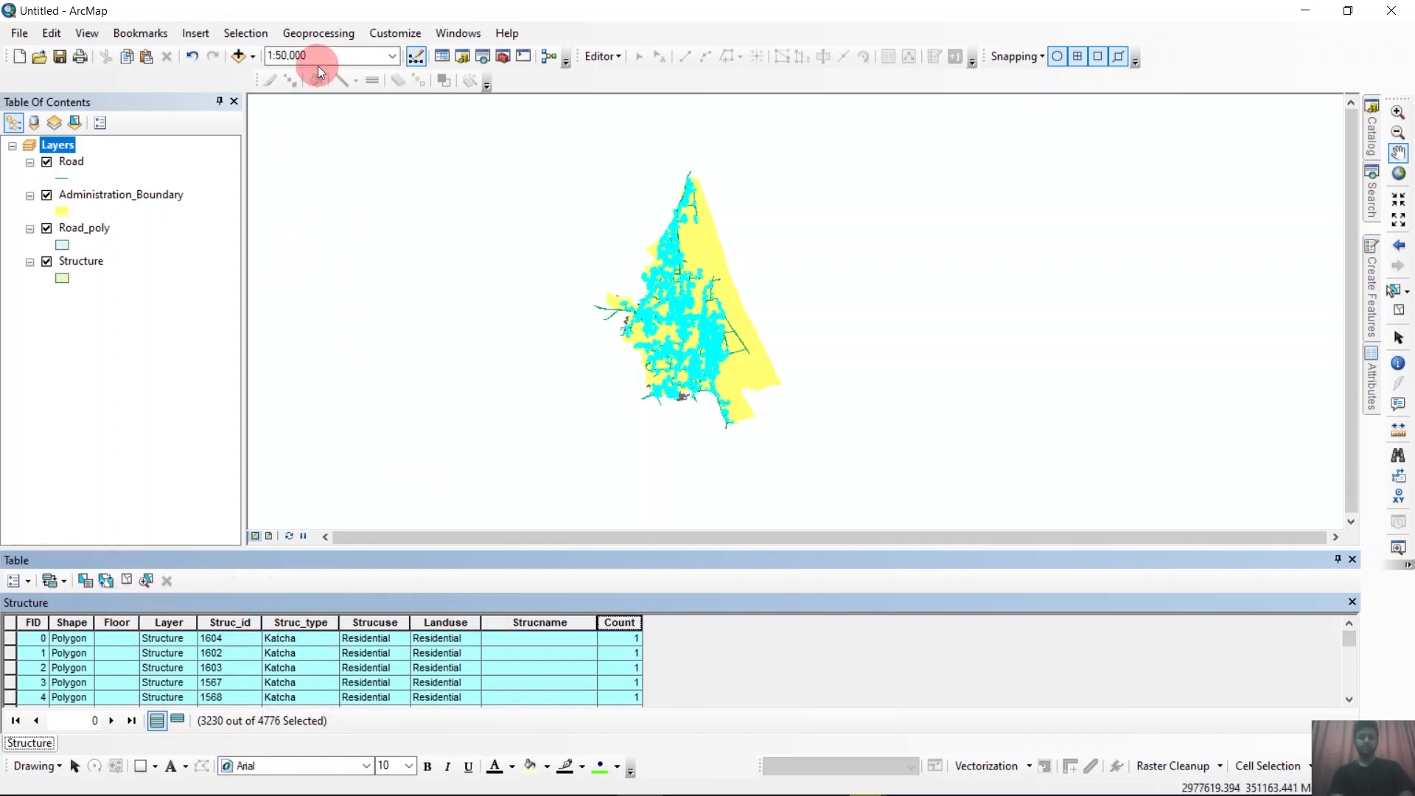
Set Administration_Boundary and Structure as the input features of the Intersect tool and clear the current feature selection.
left_click(316, 37)
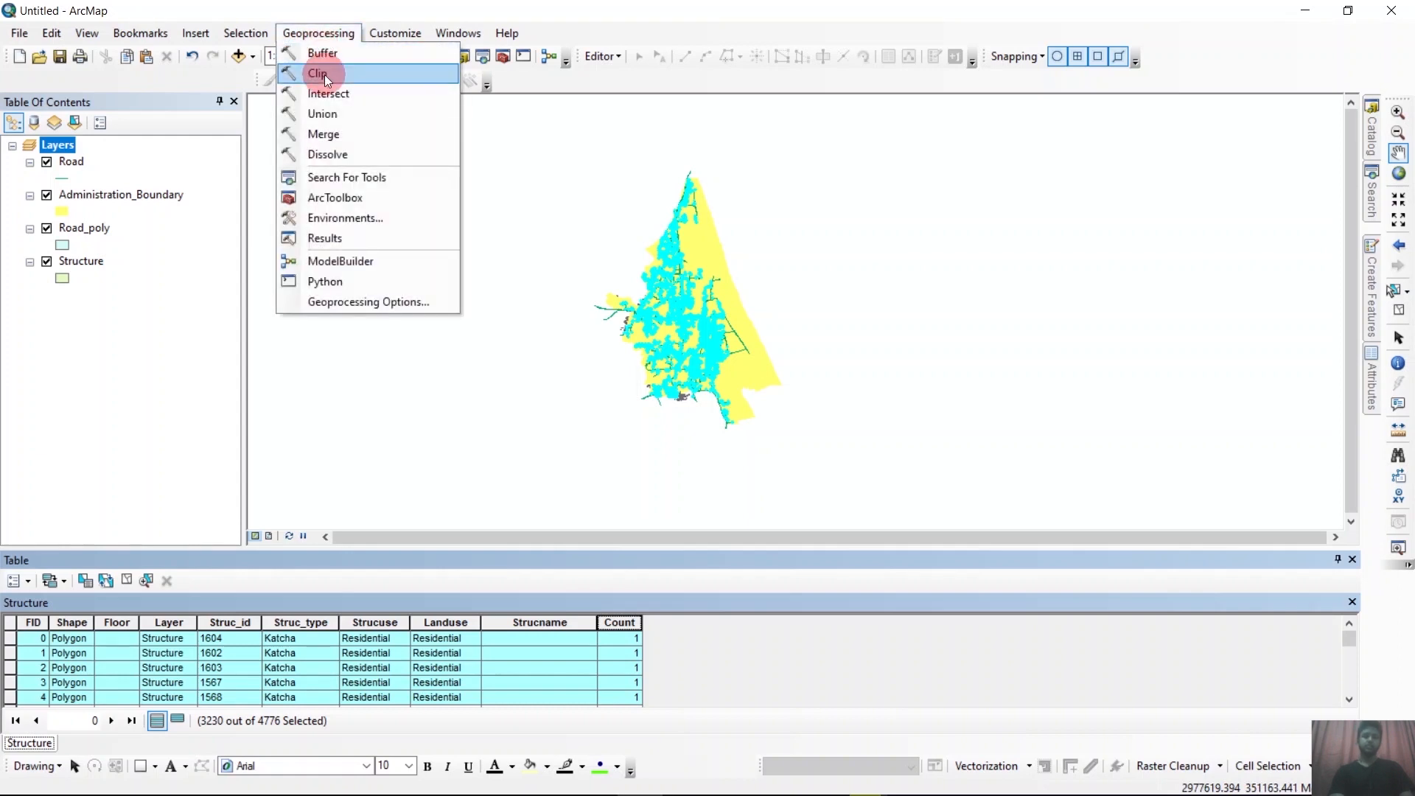
left_click(325, 95)
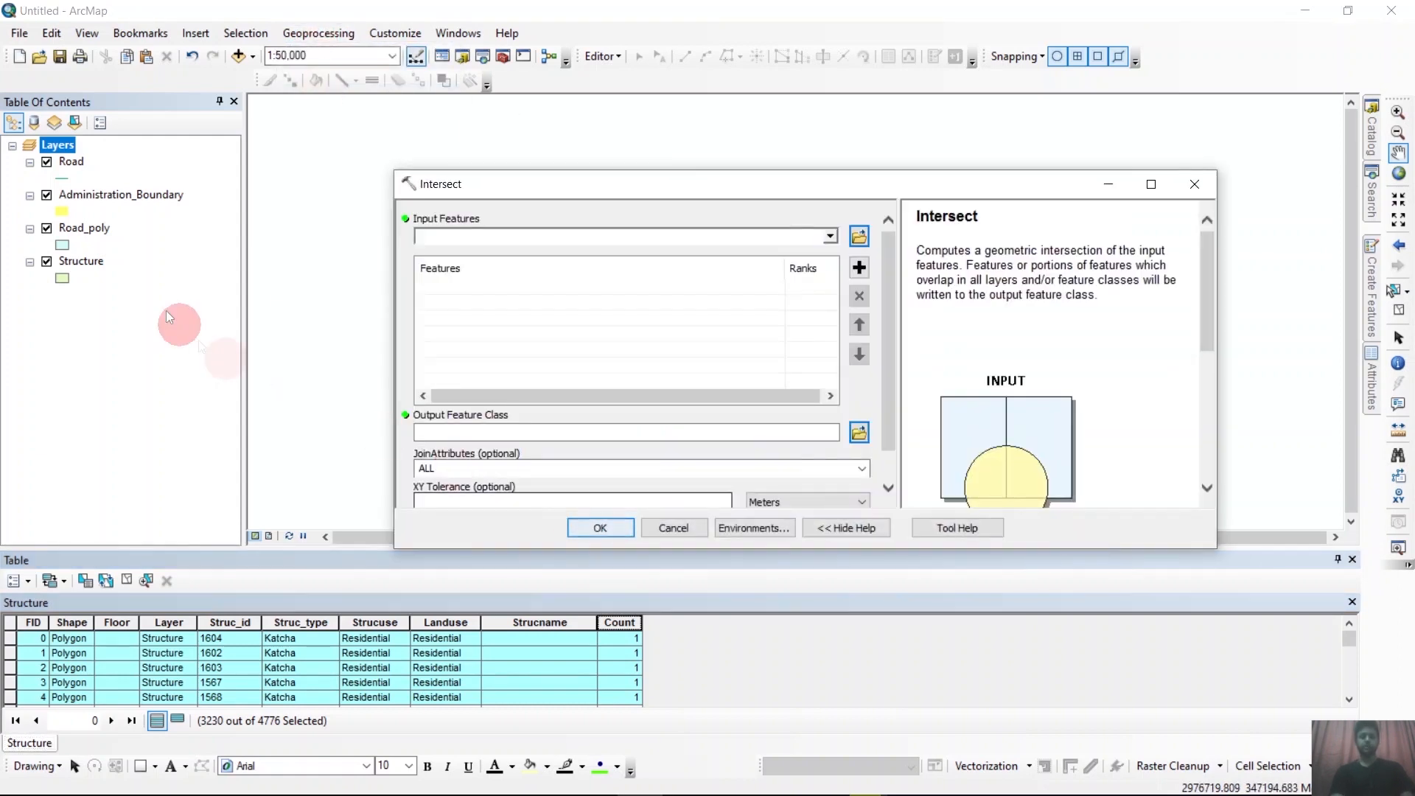
left_click_drag(118, 195, 536, 336)
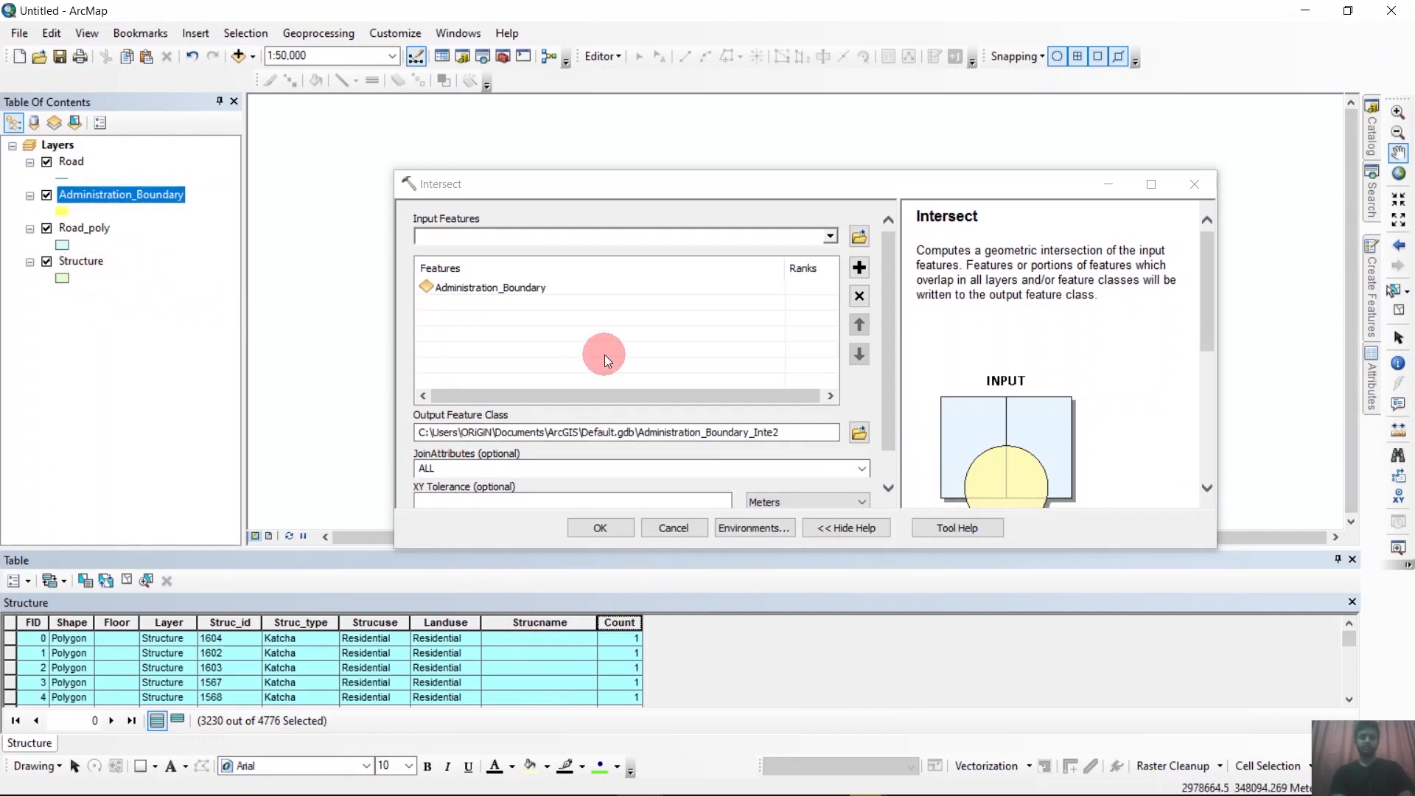
left_click(1399, 315)
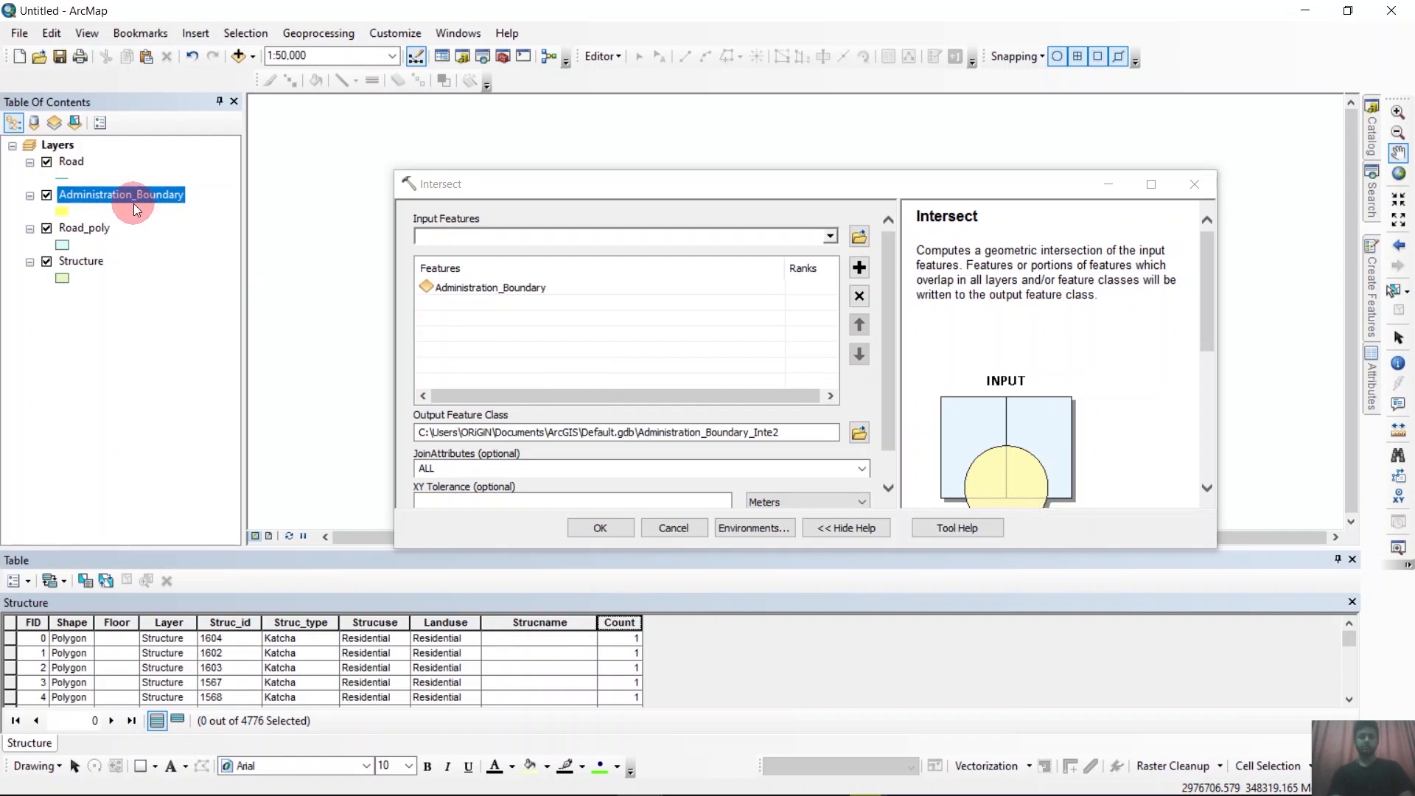
mouse_move(134, 203)
left_mouse_down()
mouse_move(121, 199)
mouse_move(227, 205)
mouse_move(145, 192)
left_mouse_up()
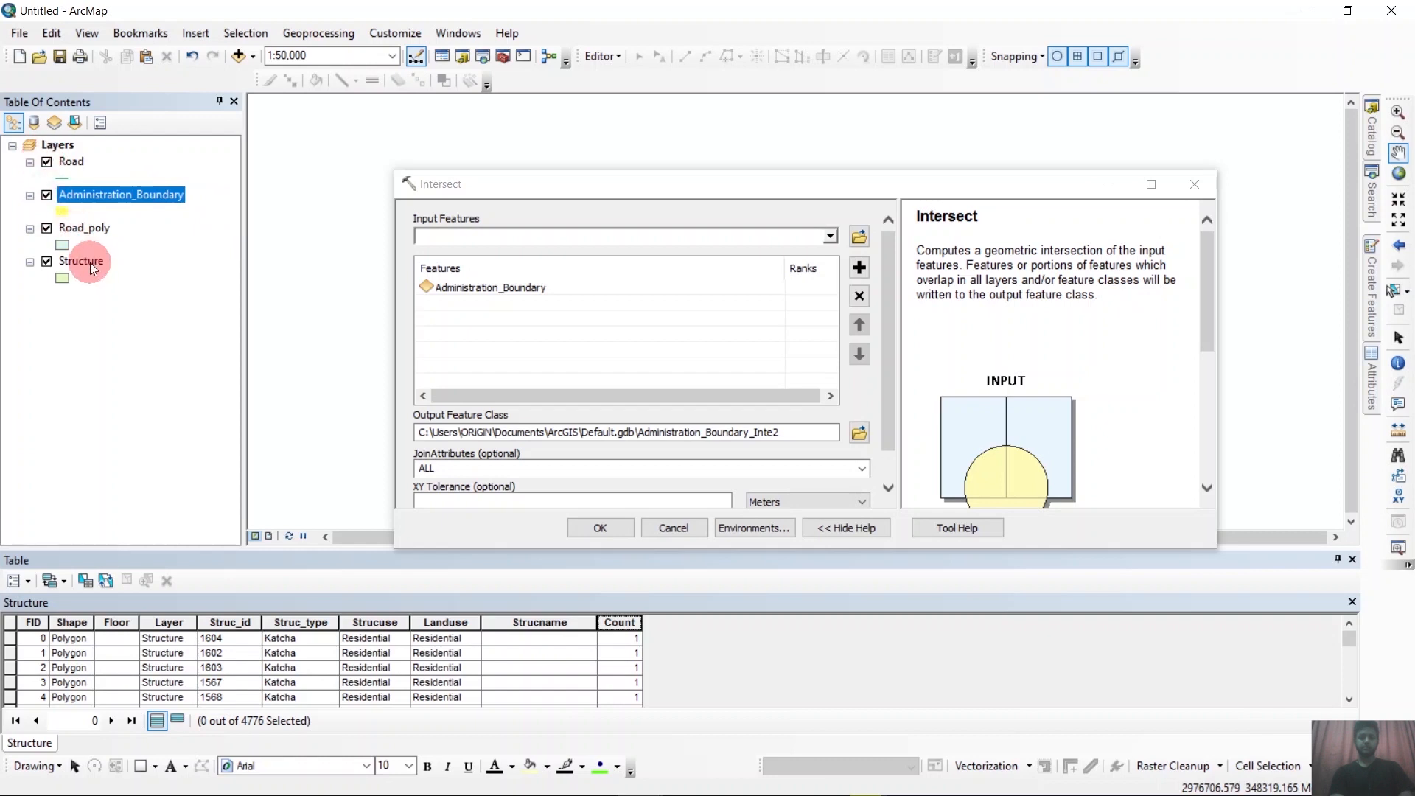
left_click_drag(90, 263, 479, 318)
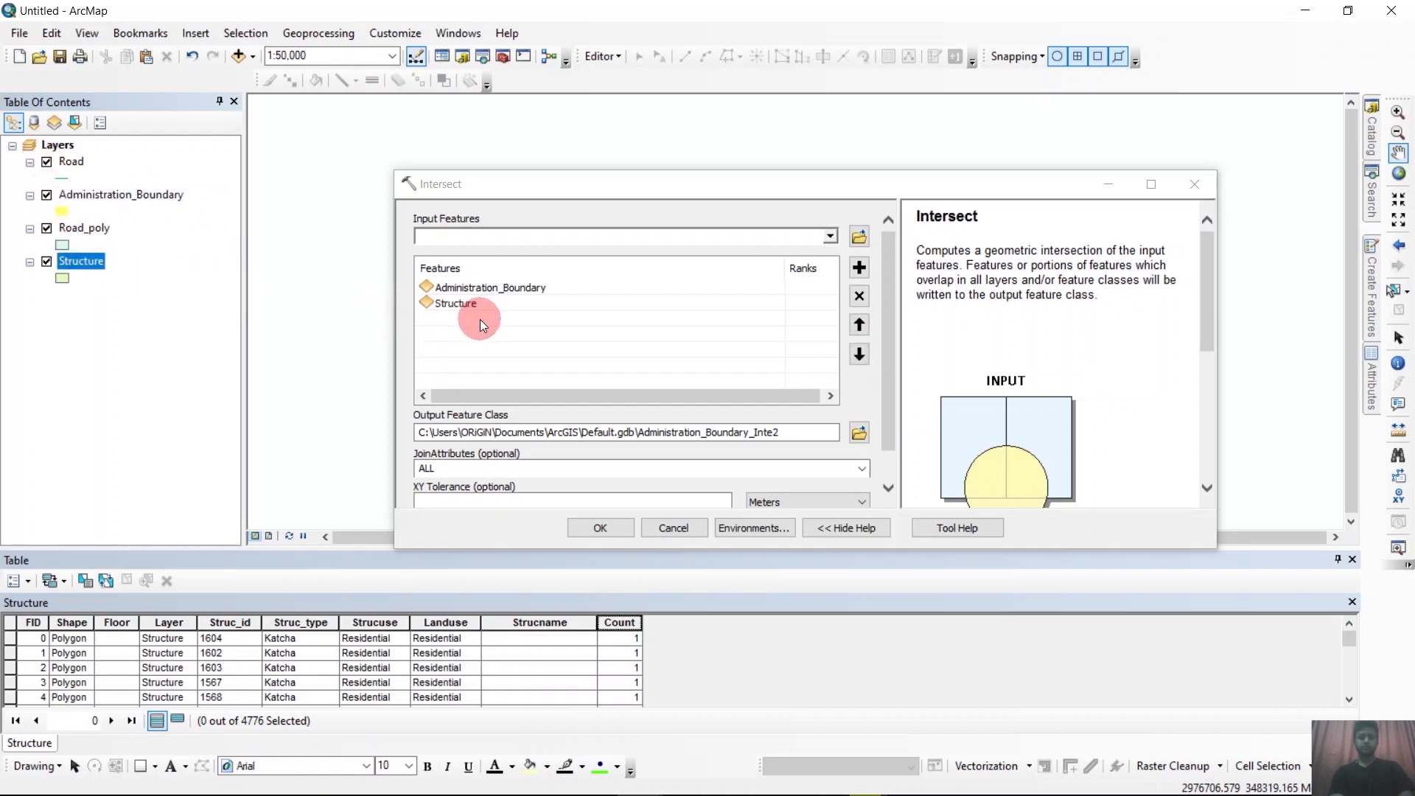
Name the output feature class Intersect in the Digitizing folder and run the intersection.
left_click(857, 434)
type("I")
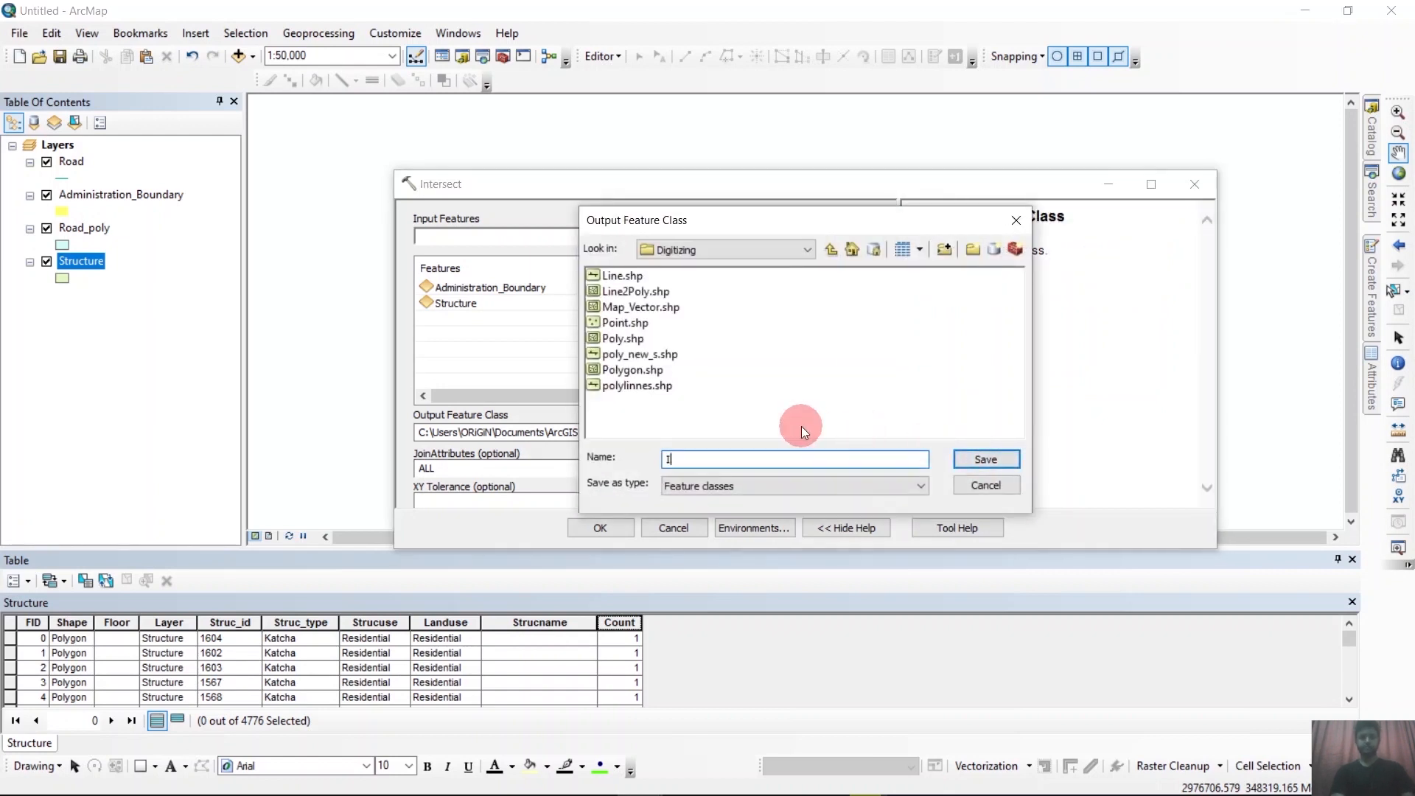
type("ntersect")
left_click(967, 459)
left_click(612, 533)
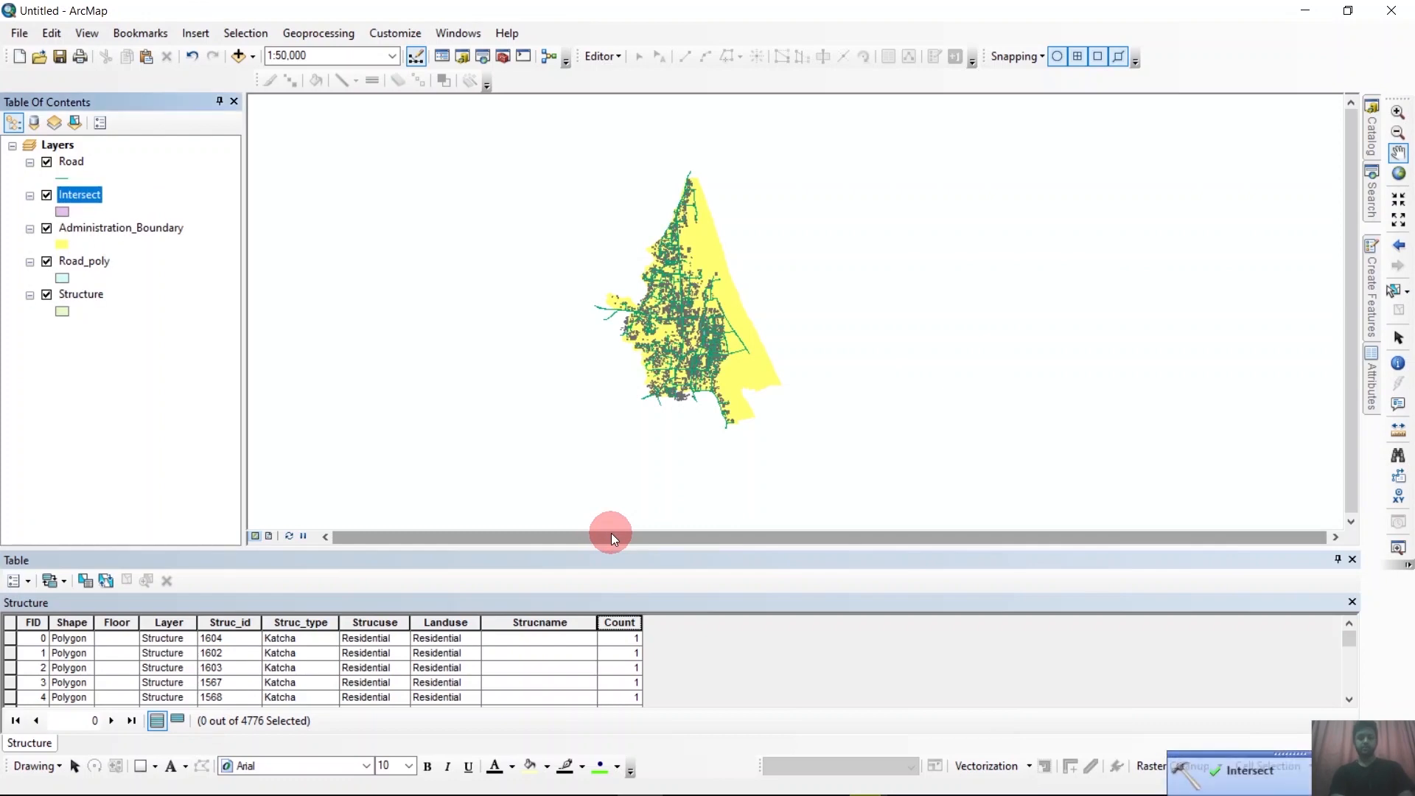
Open the Intersect layer's attribute table and examine its combined ward and structure fields.
scroll(661, 435, "up", 2)
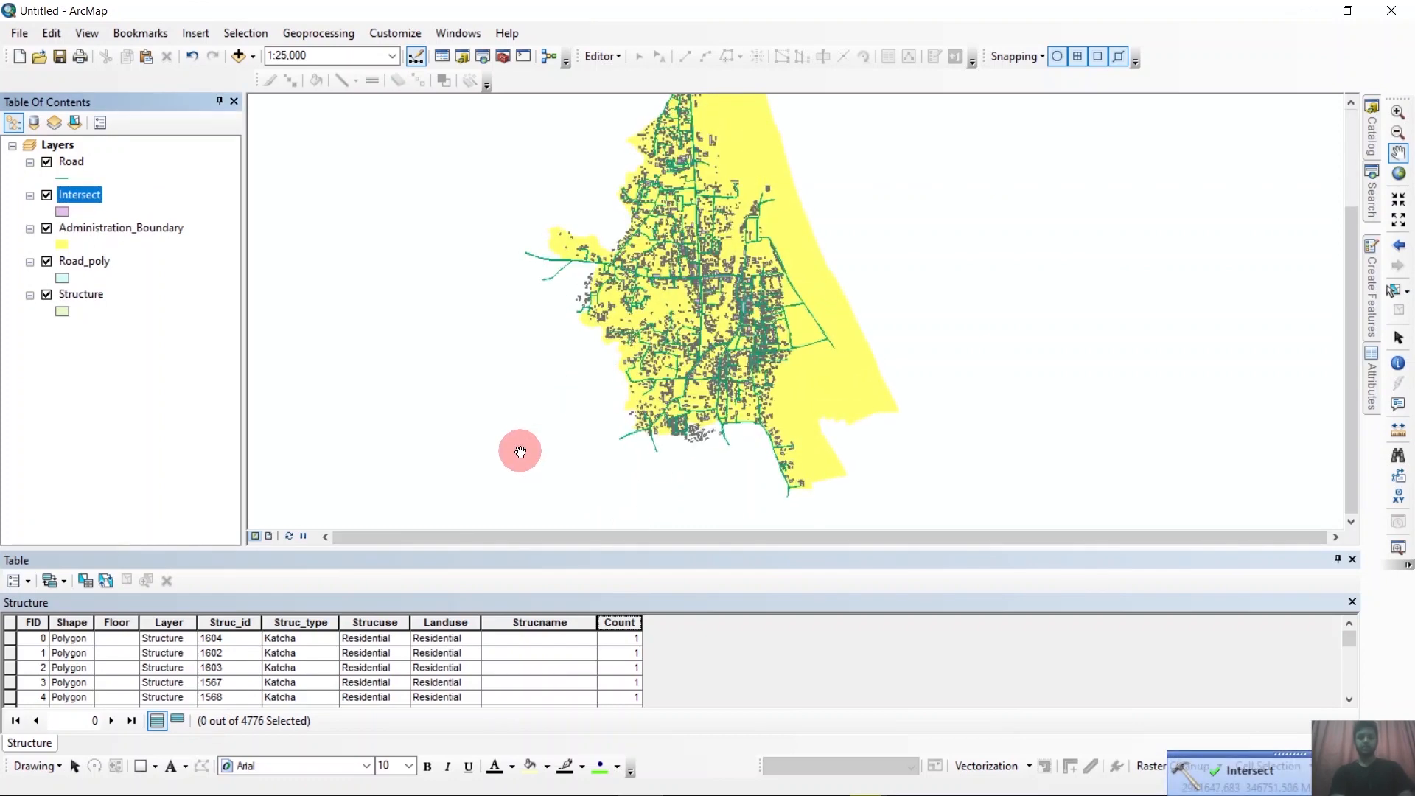
scroll(521, 450, "down", 2)
scroll(657, 344, "up", 1)
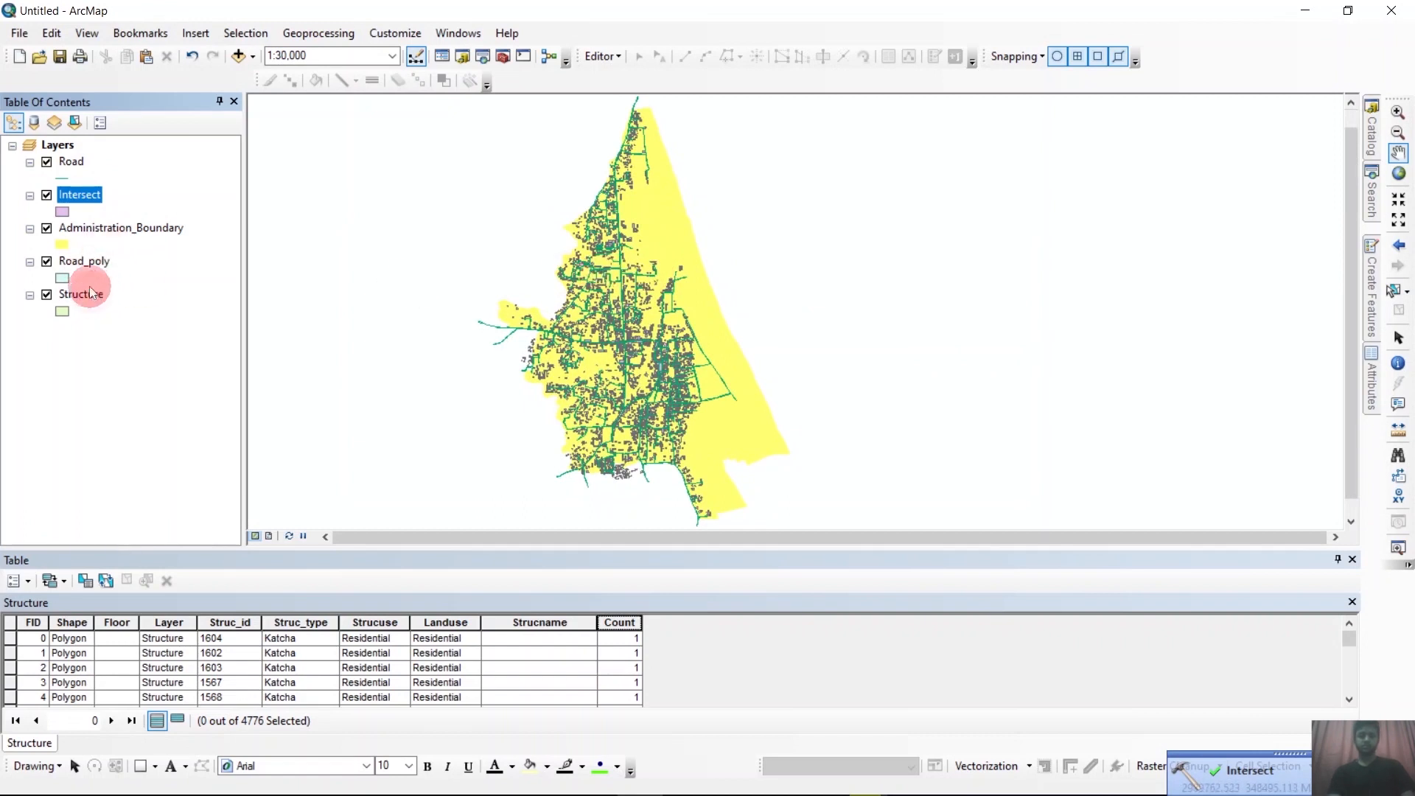
right_click(87, 196)
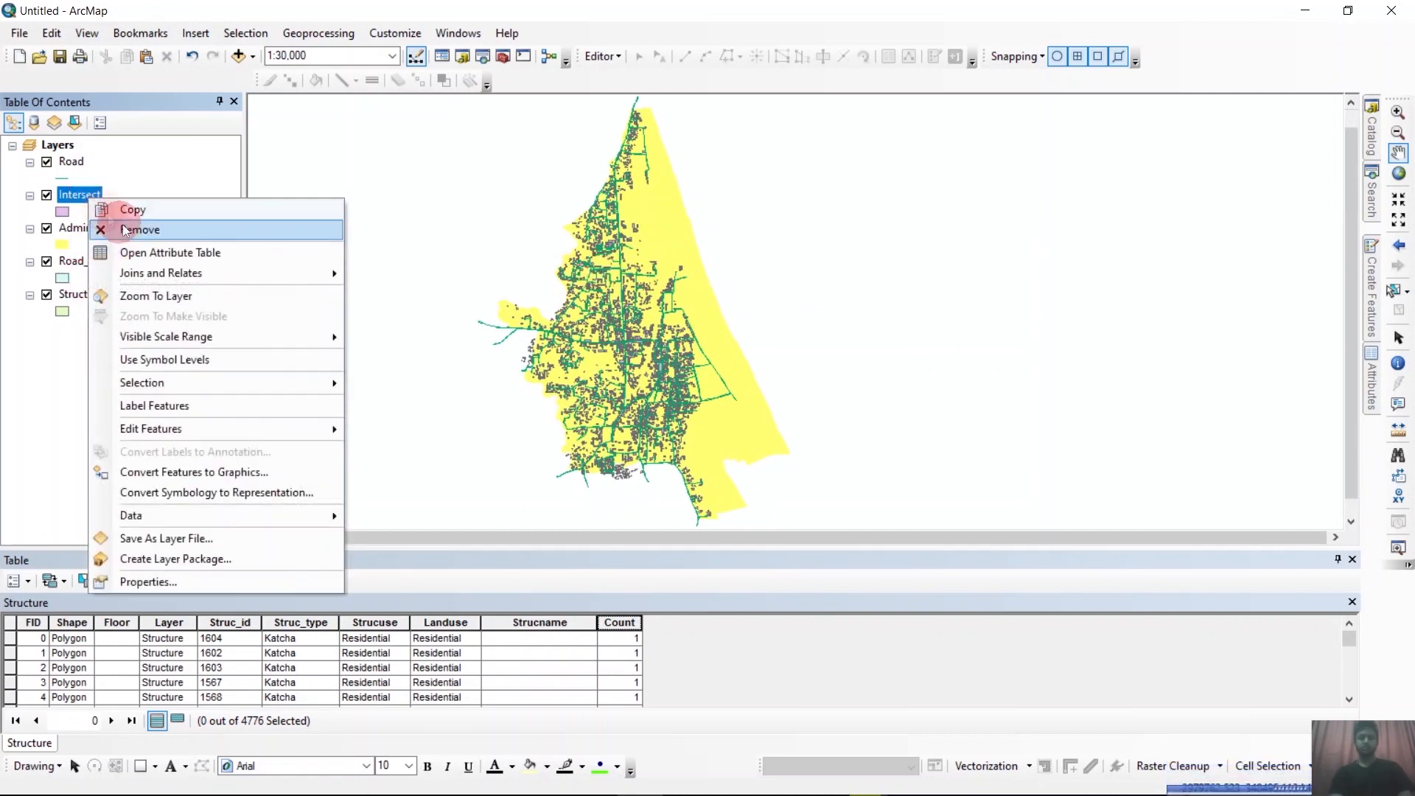
left_click(152, 252)
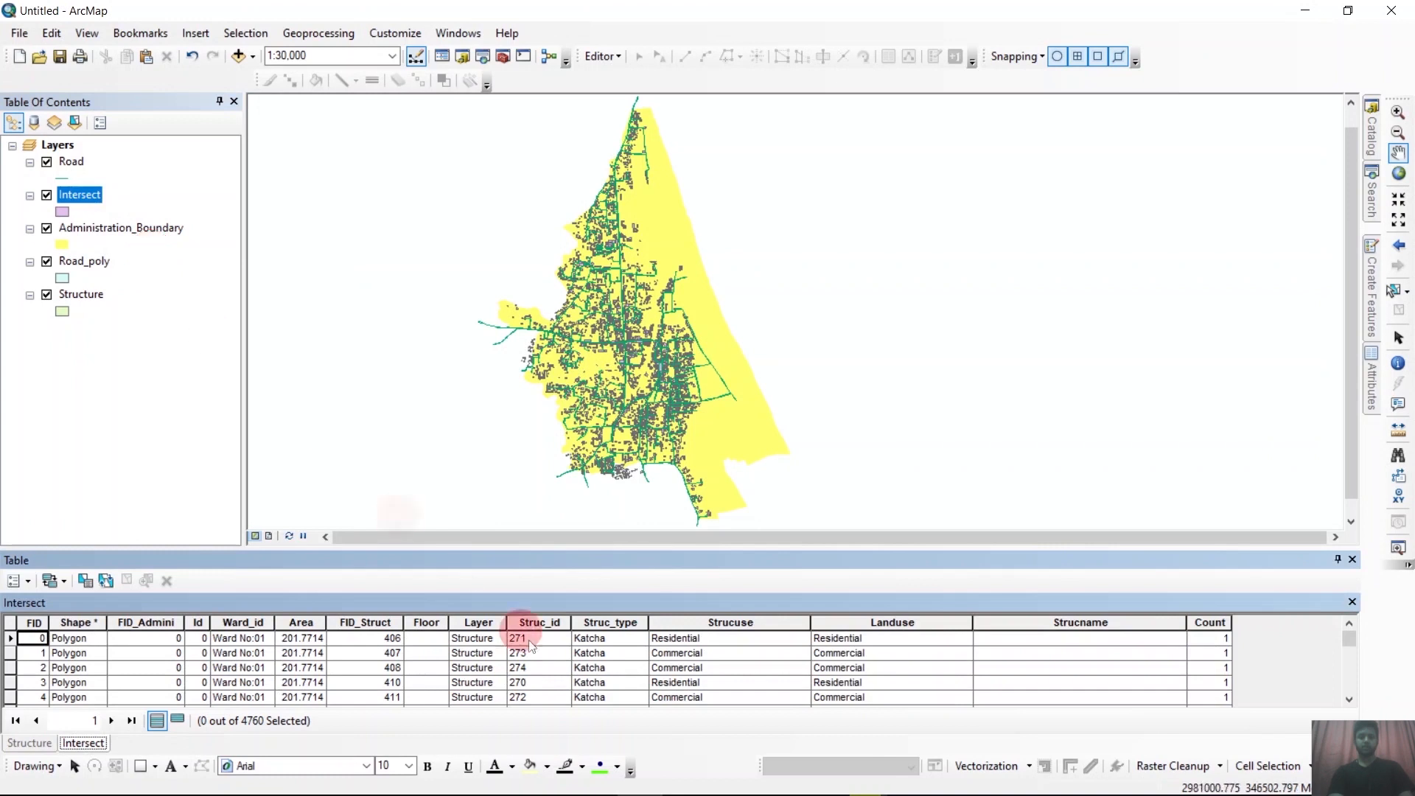
scroll(394, 651, "down", 7)
scroll(396, 652, "up", 6)
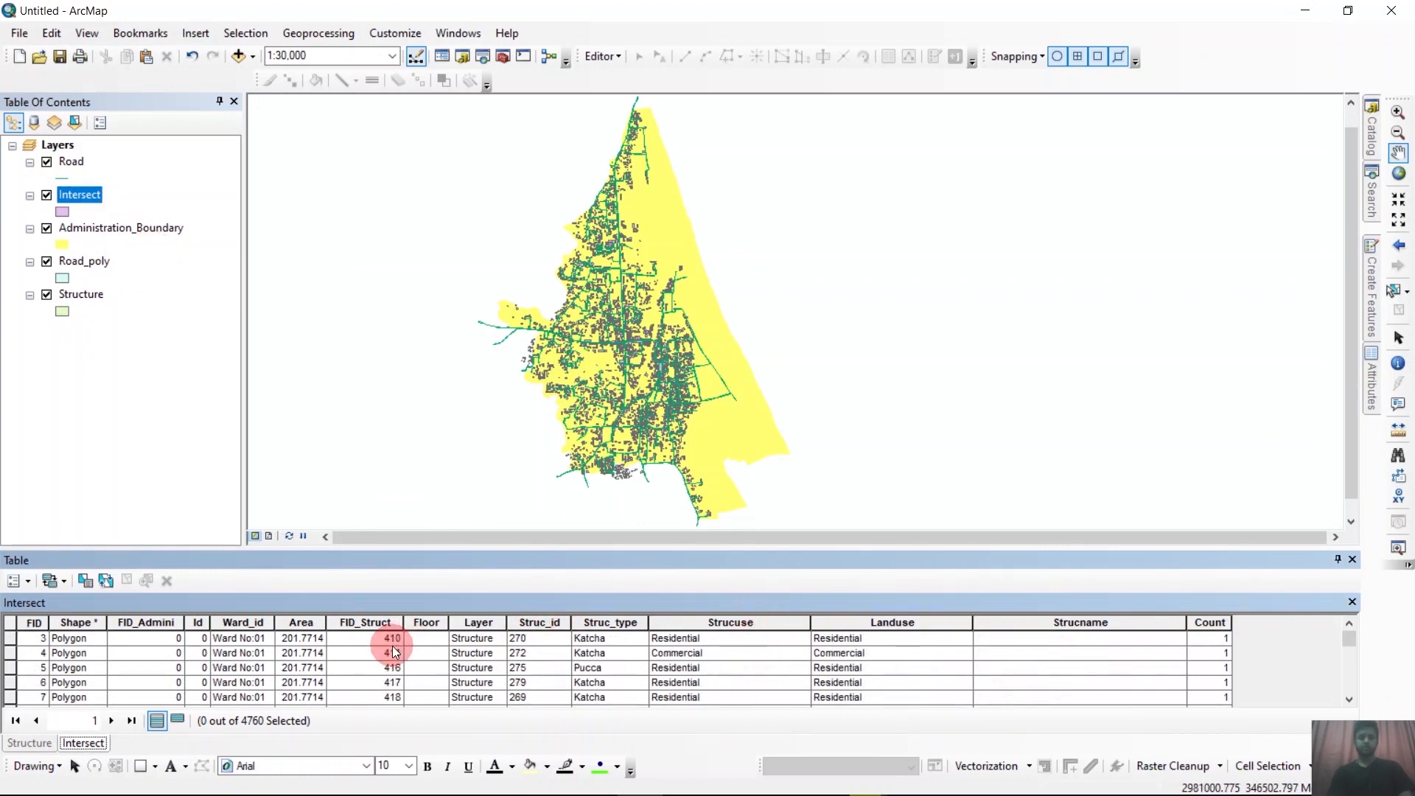
scroll(396, 651, "up", 1)
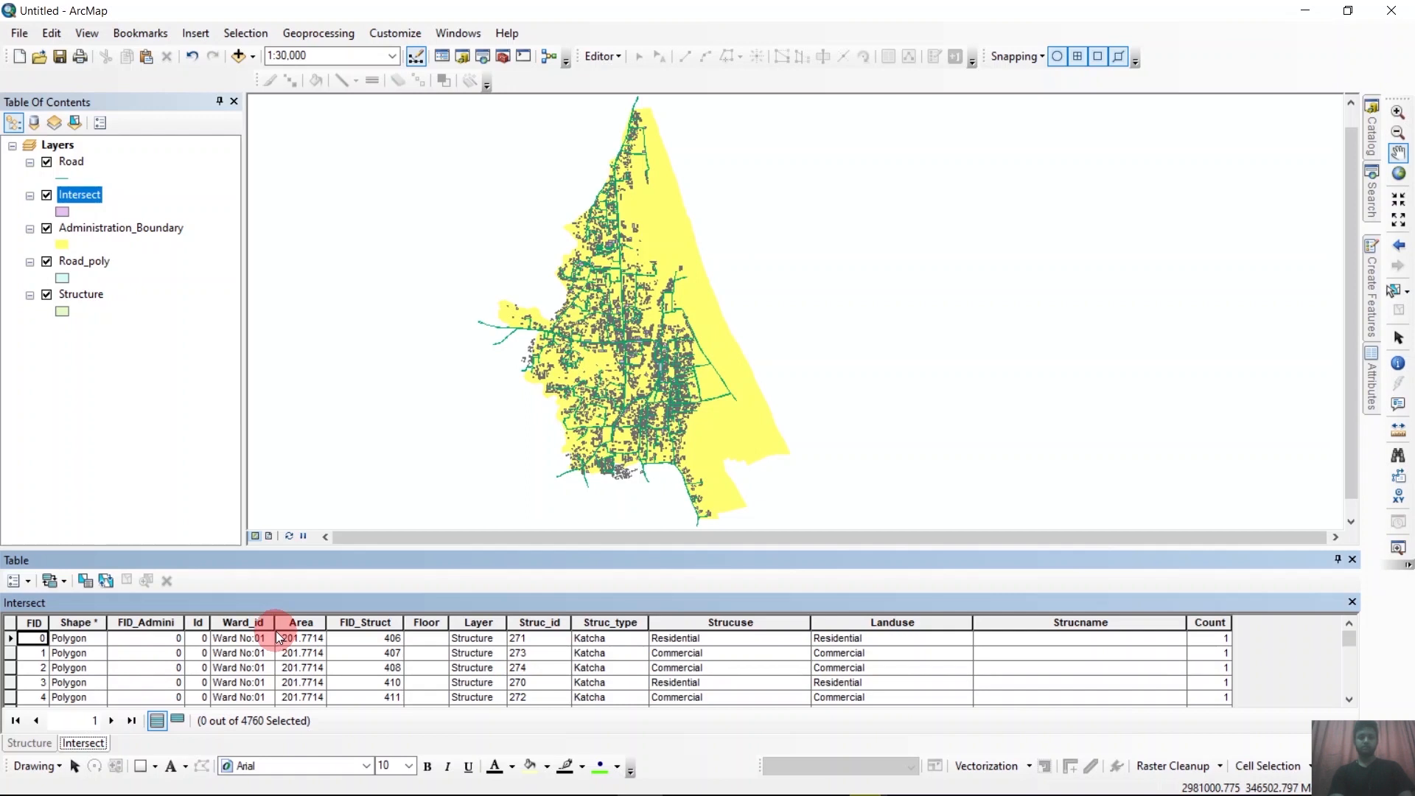
left_click(417, 583)
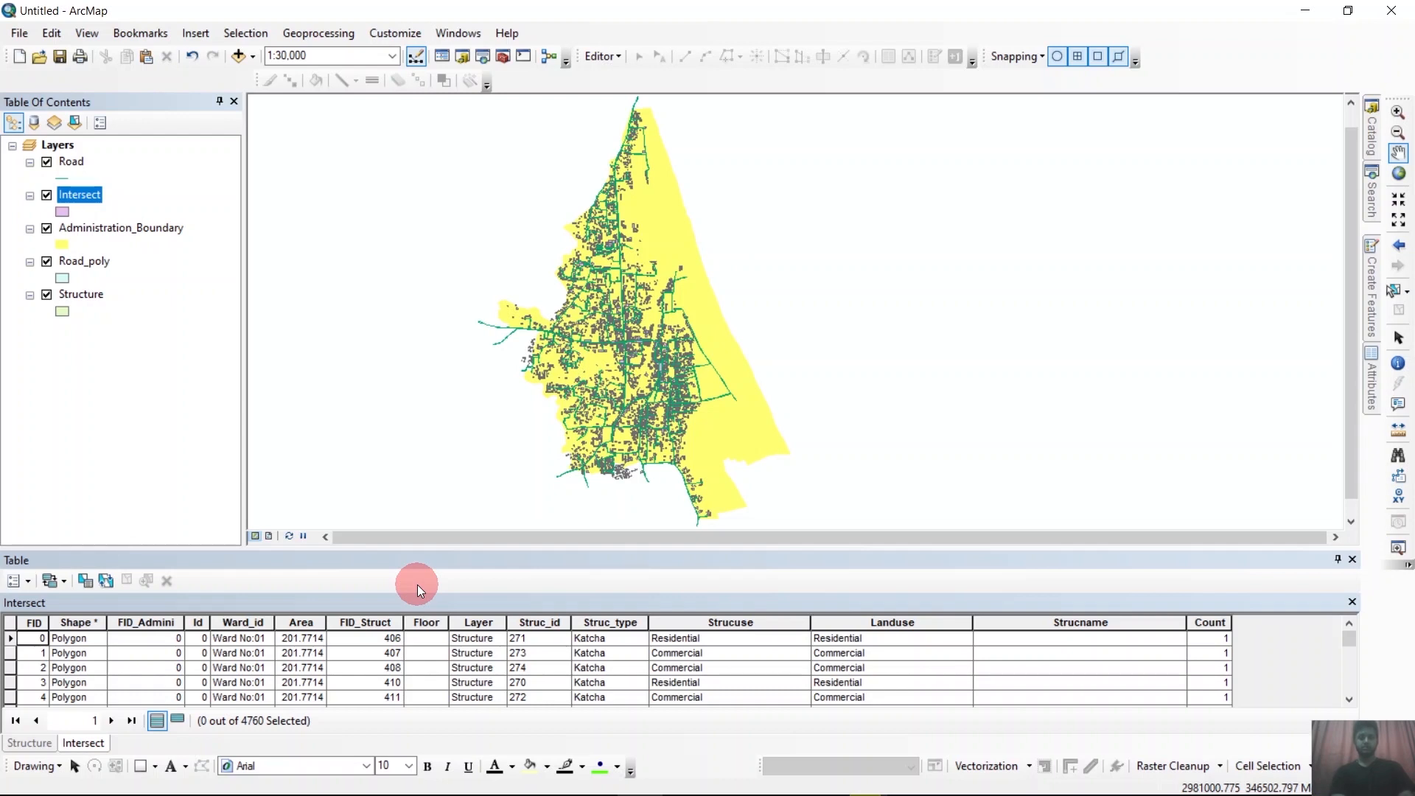
Select all records in the Intersect table and copy them into a blank Excel worksheet starting at cell A1.
left_click(32, 582)
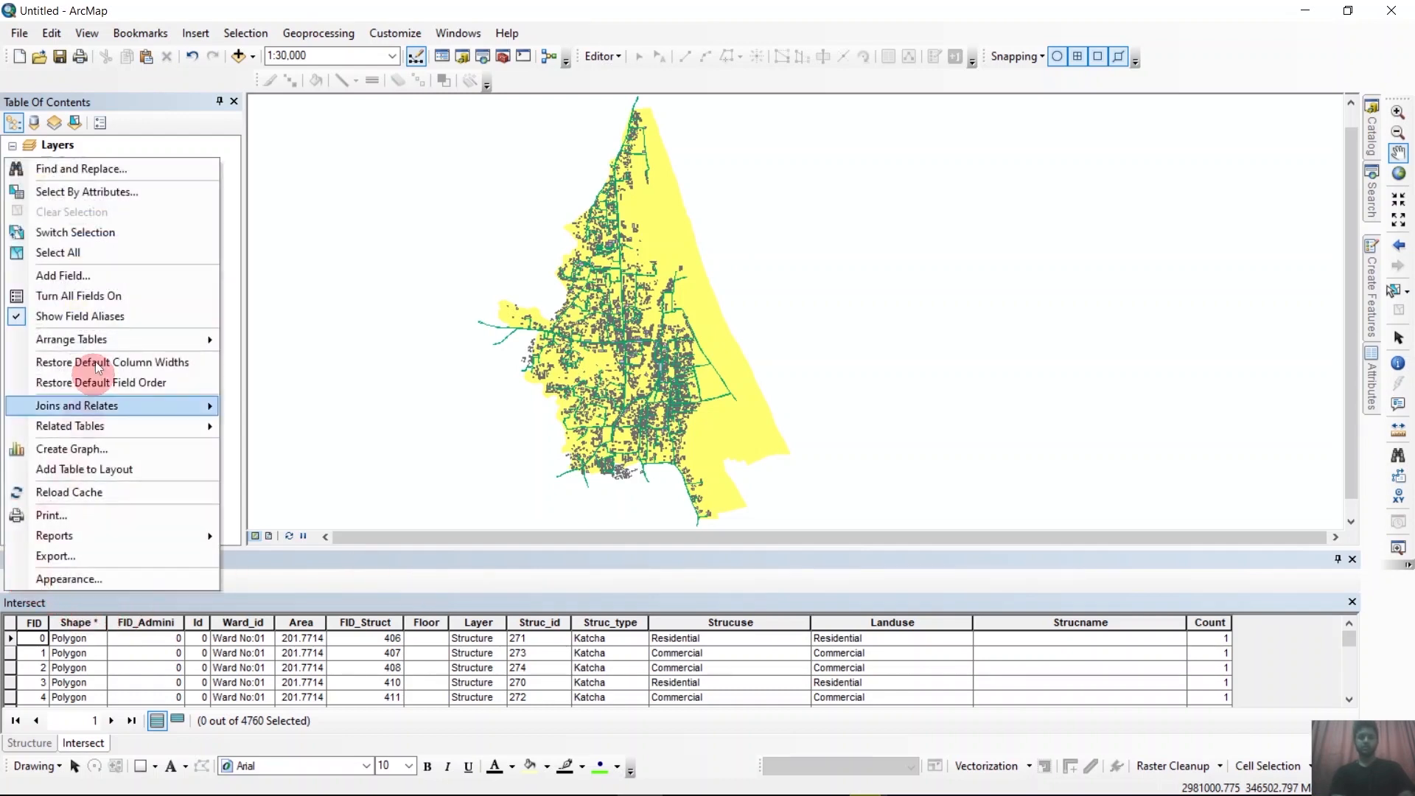
left_click(87, 257)
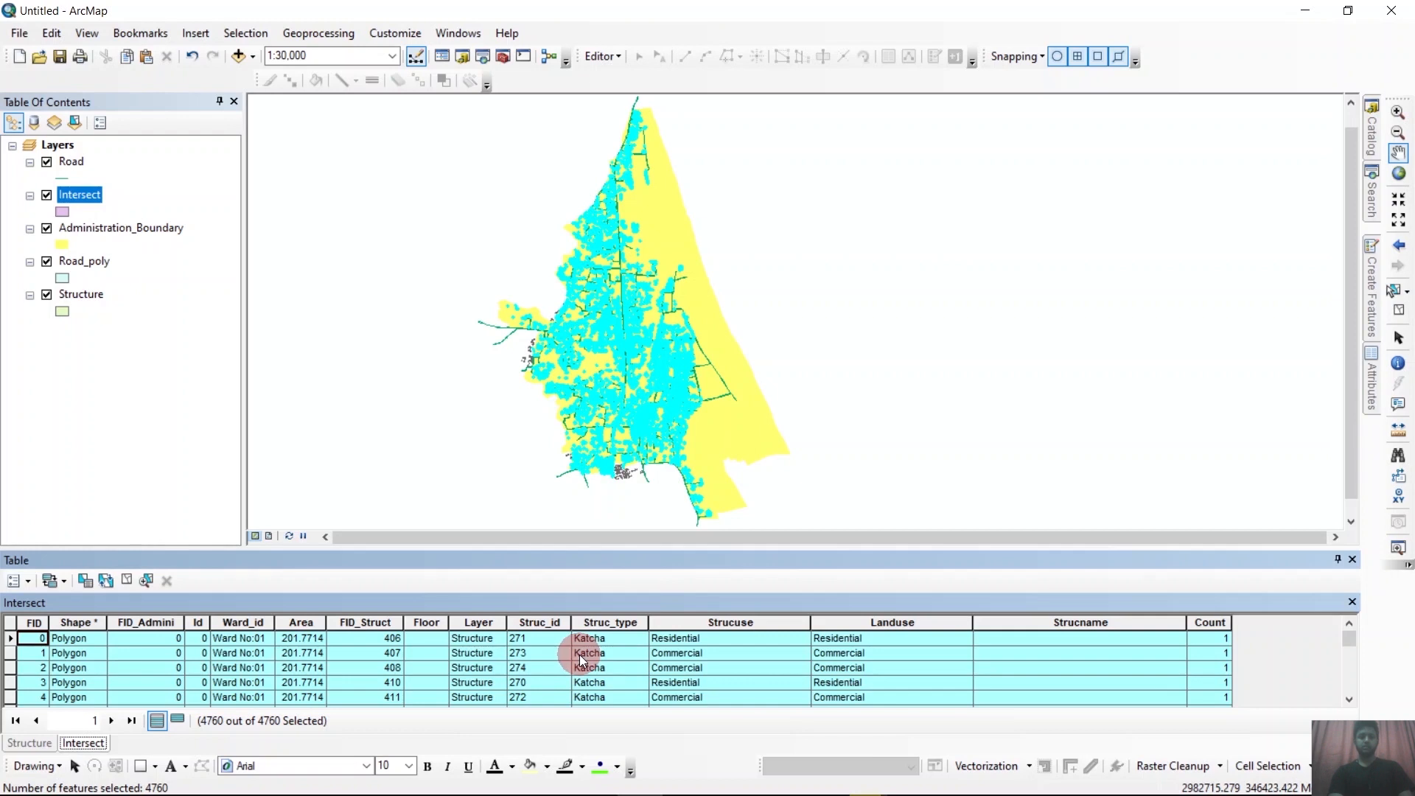
right_click(9, 658)
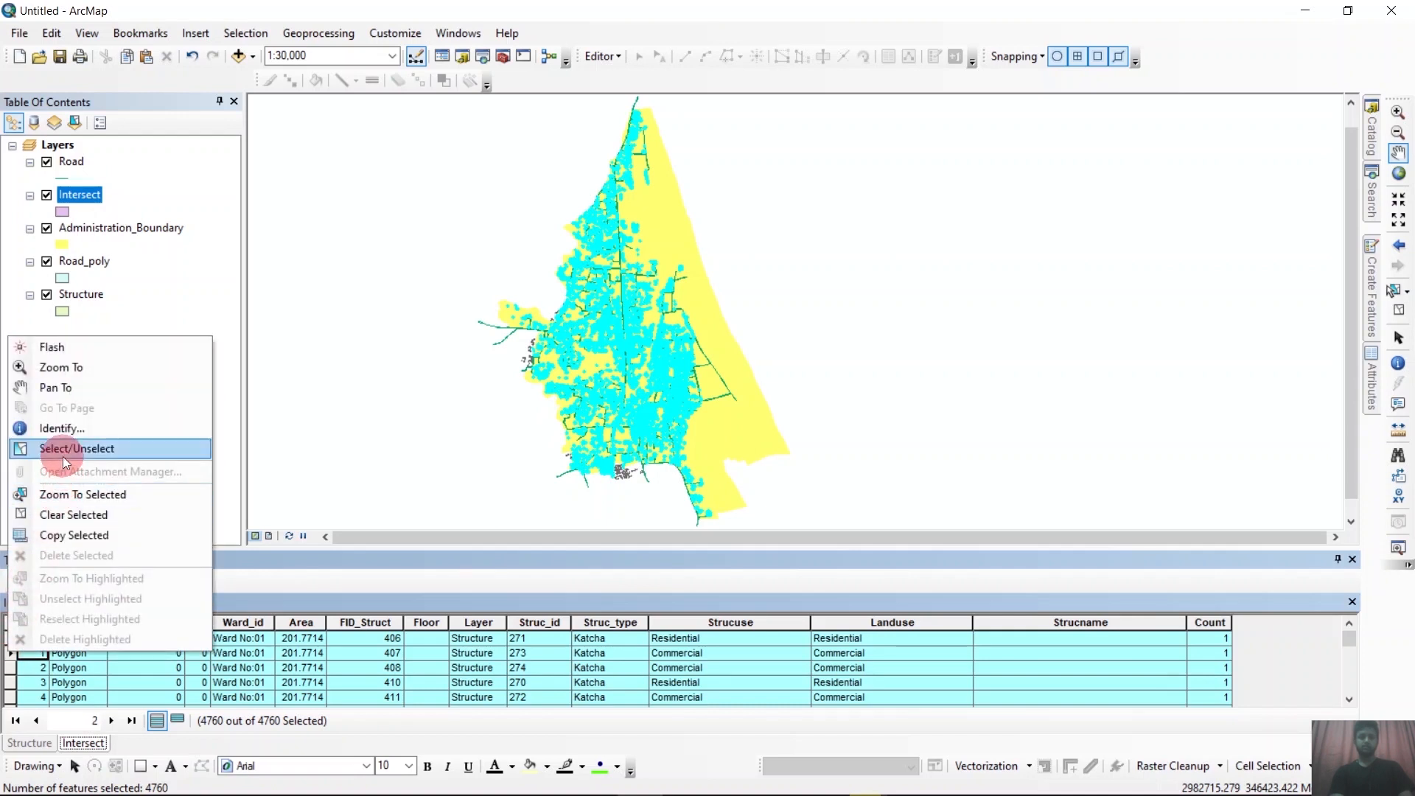
left_click(54, 534)
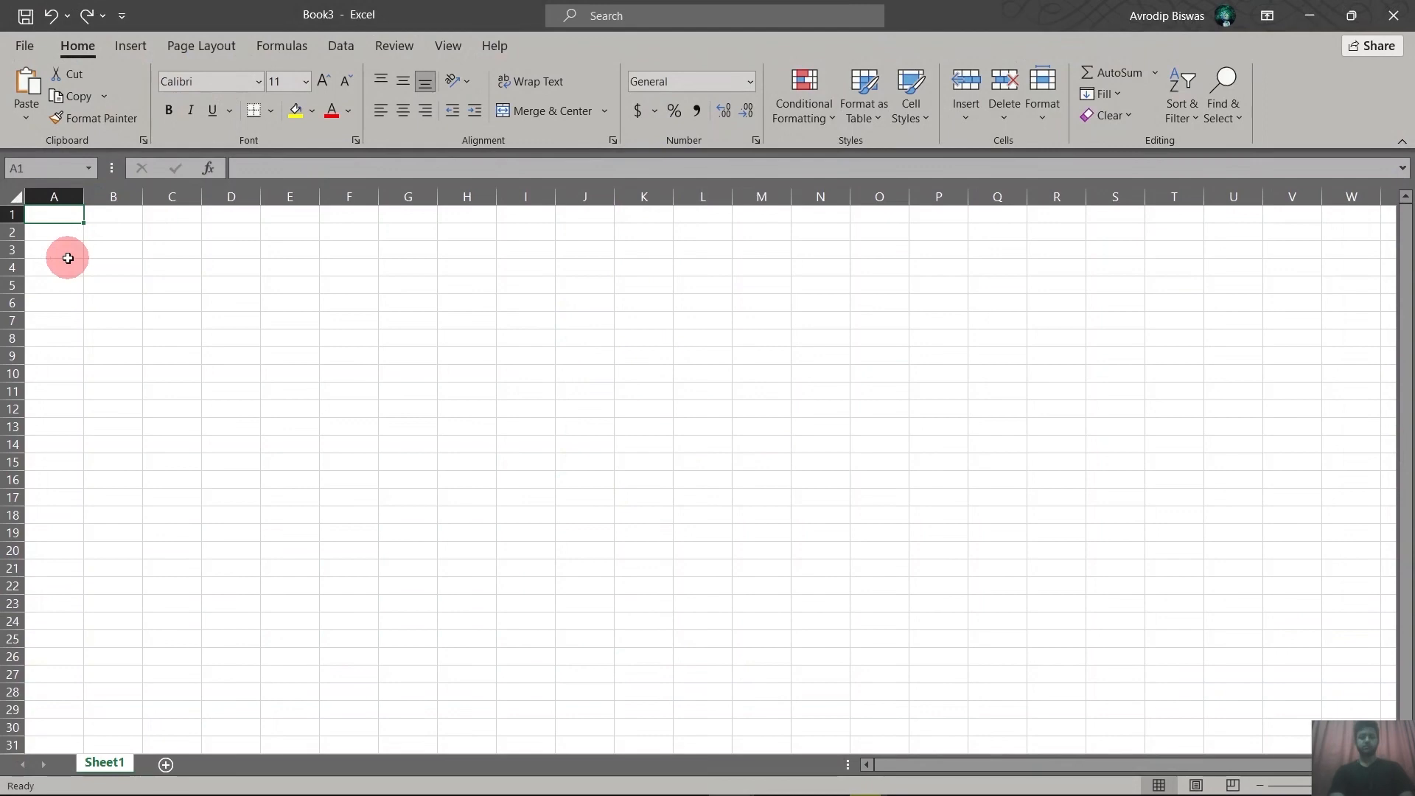
key("ctrl+v")
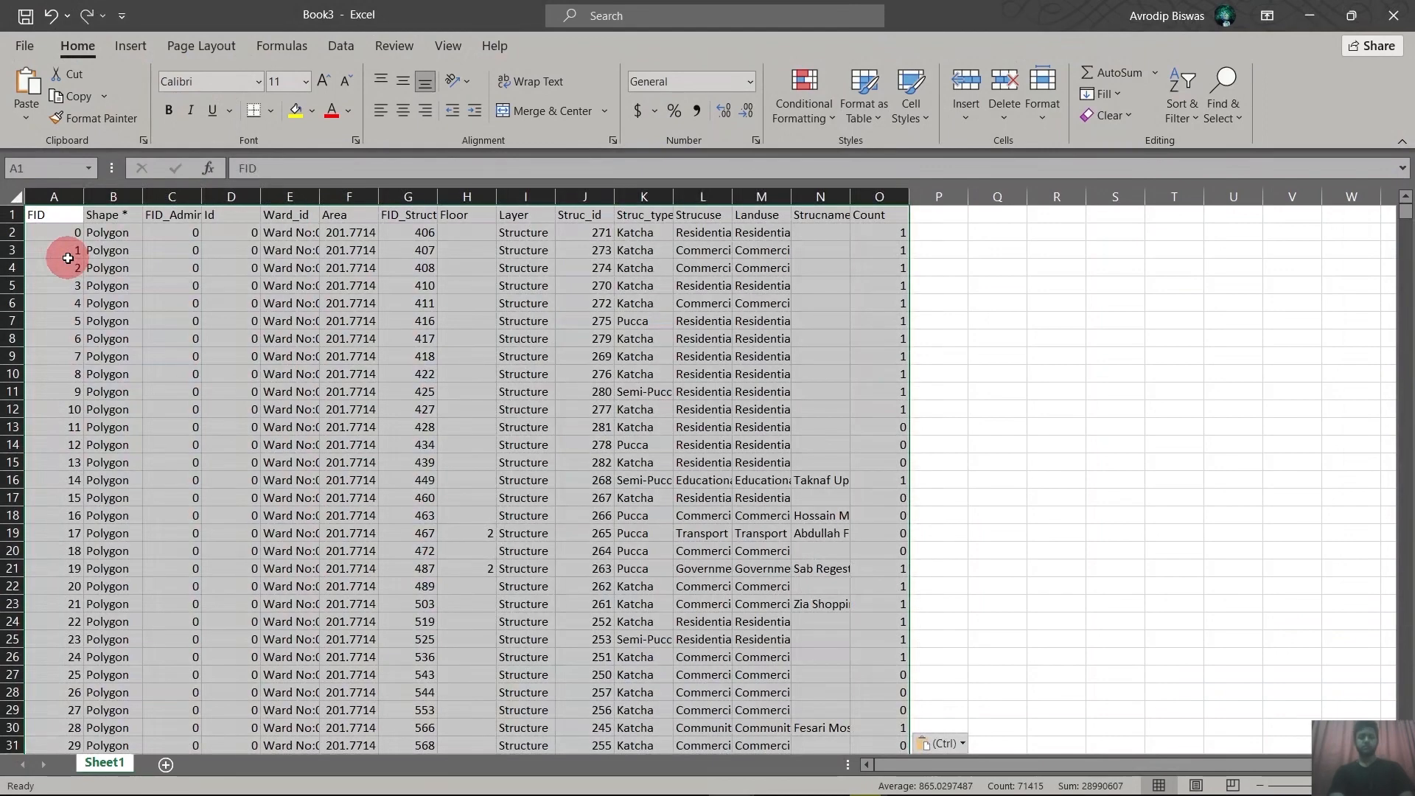
Create a PivotTable from the pasted range Sheet1!$A$1:$O$4761 on a new worksheet.
left_click(122, 46)
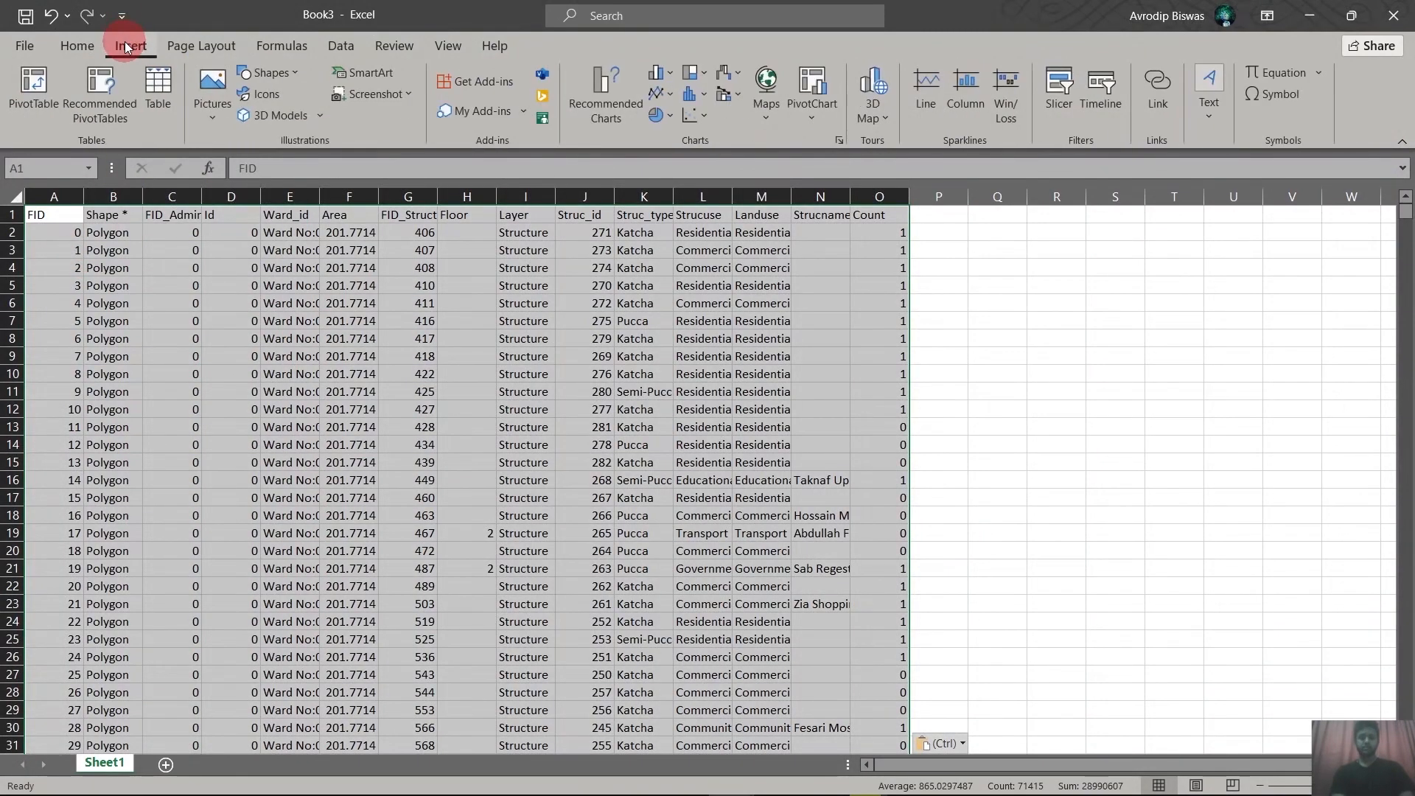
left_click(34, 85)
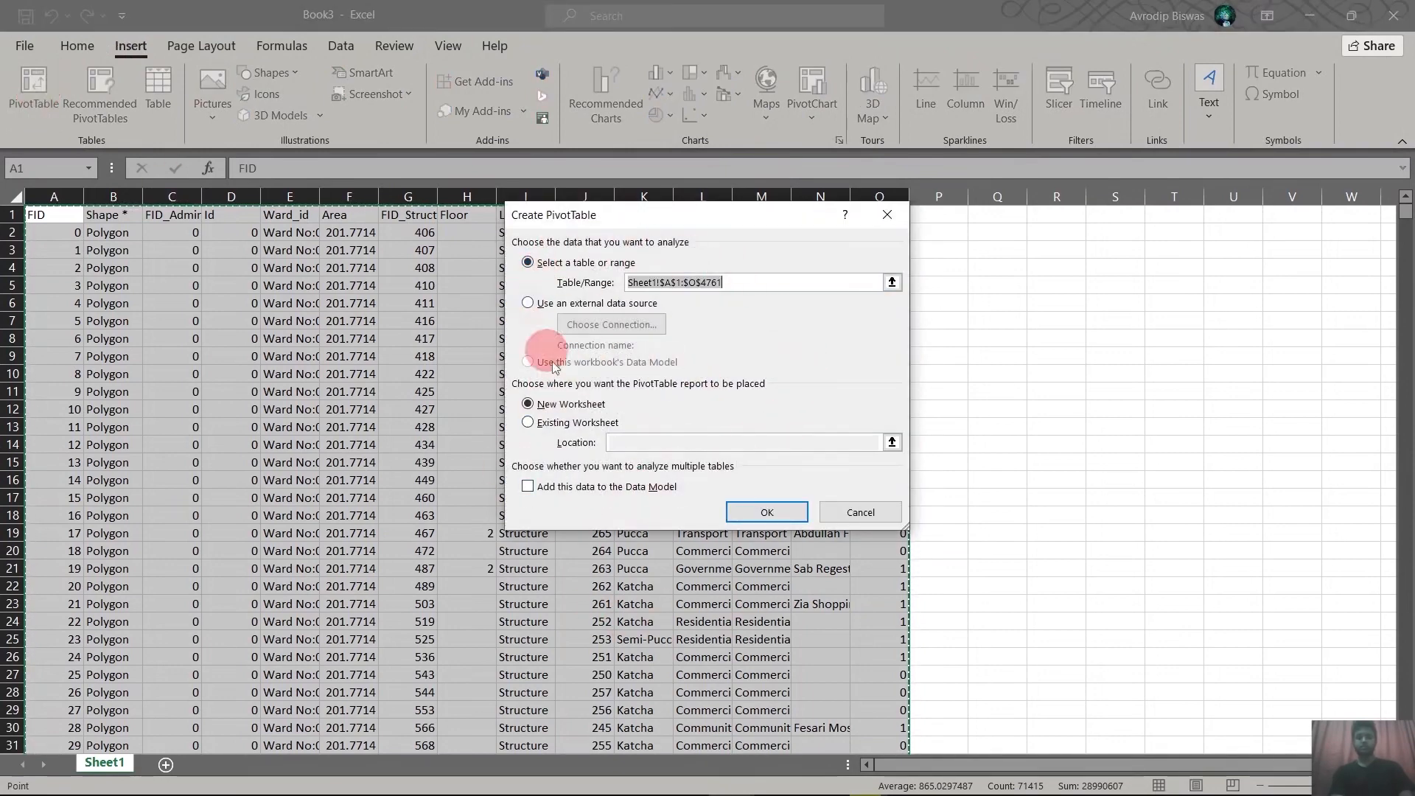
left_click(767, 512)
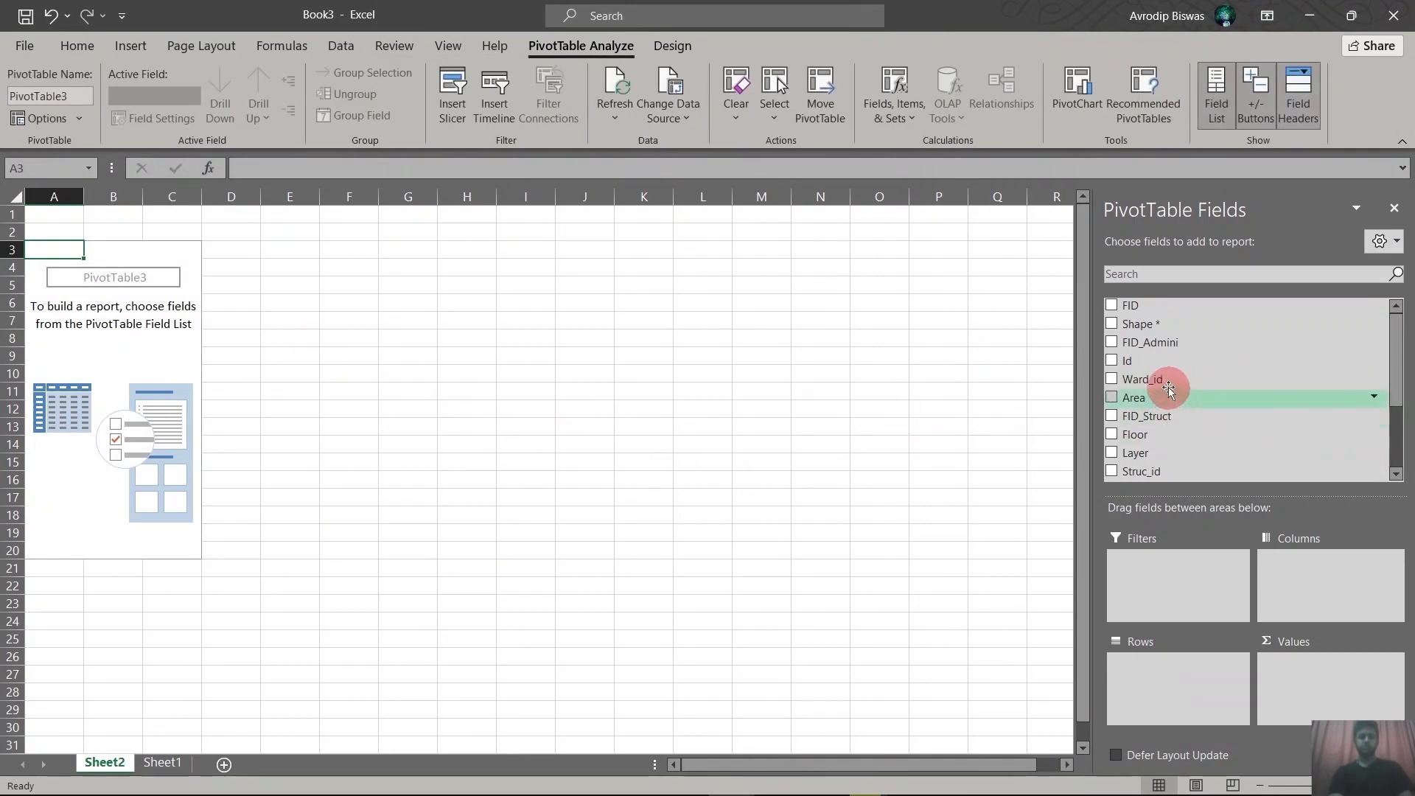
Add the Landuse field to the PivotTable's rows.
scroll(1199, 411, "down", 2)
left_click_drag(1159, 415, 1149, 689)
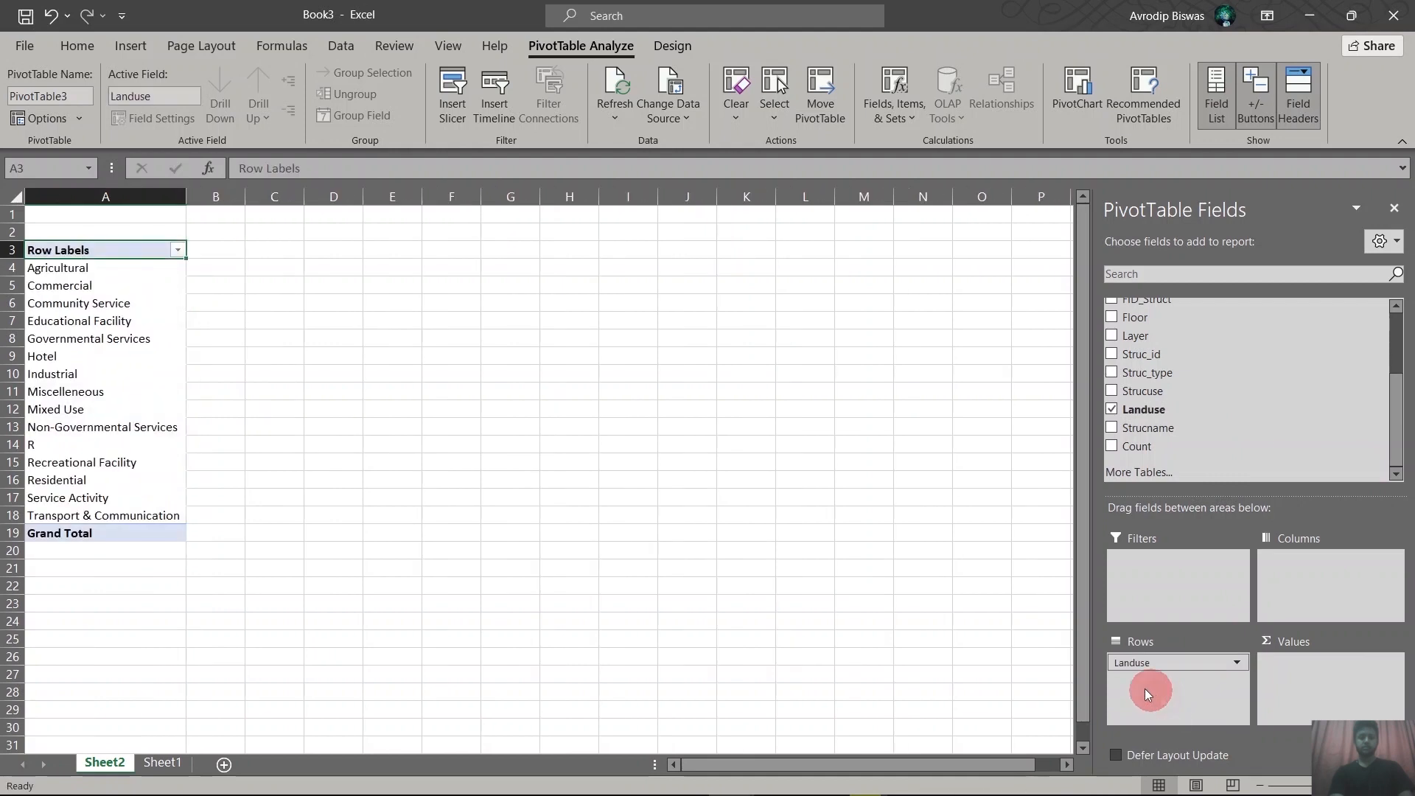
scroll(1169, 372, "up", 3)
scroll(1168, 398, "down", 3)
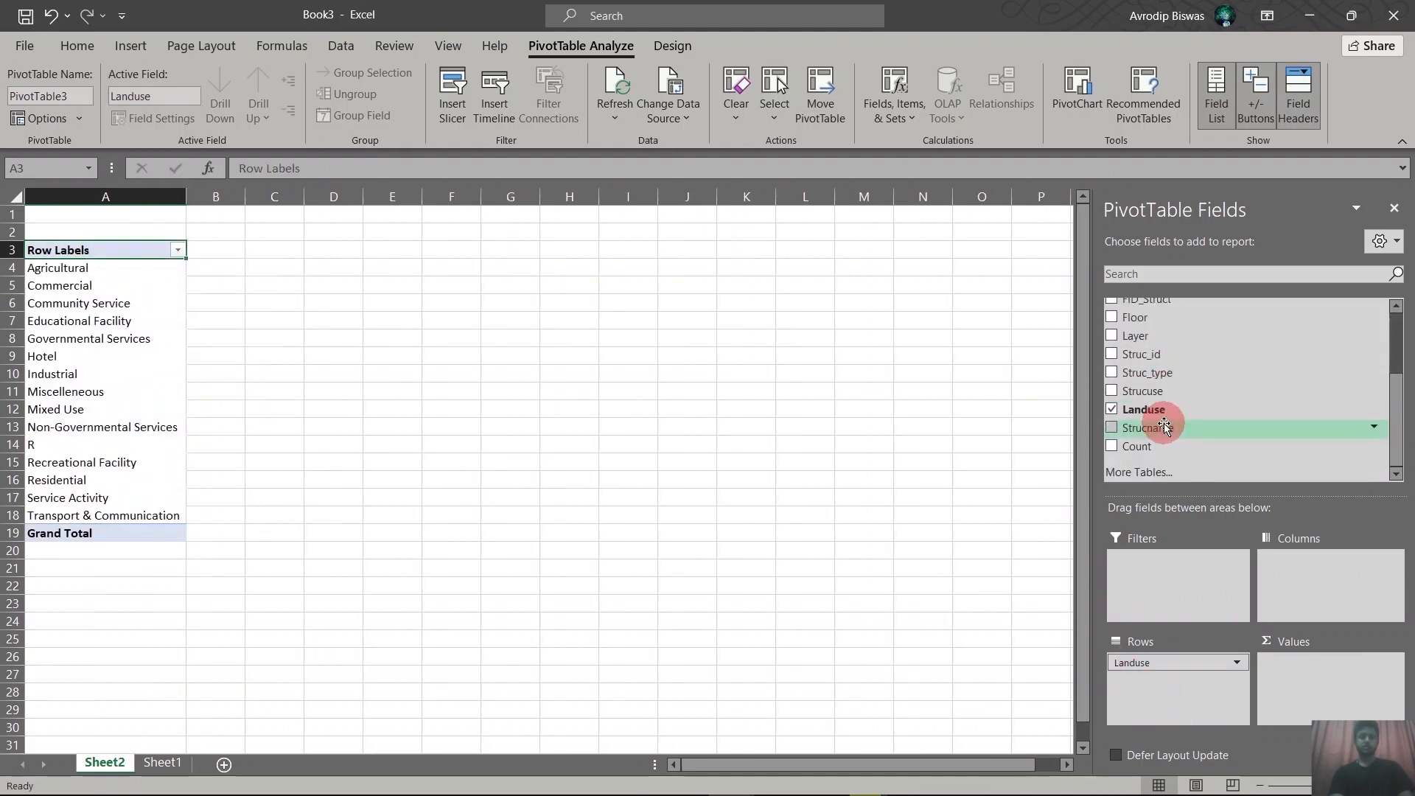
Add Ward_id to the PivotTable's columns and the sum of Count to its values.
scroll(1164, 428, "up", 5)
left_click_drag(1168, 383, 1303, 572)
scroll(1263, 409, "down", 3)
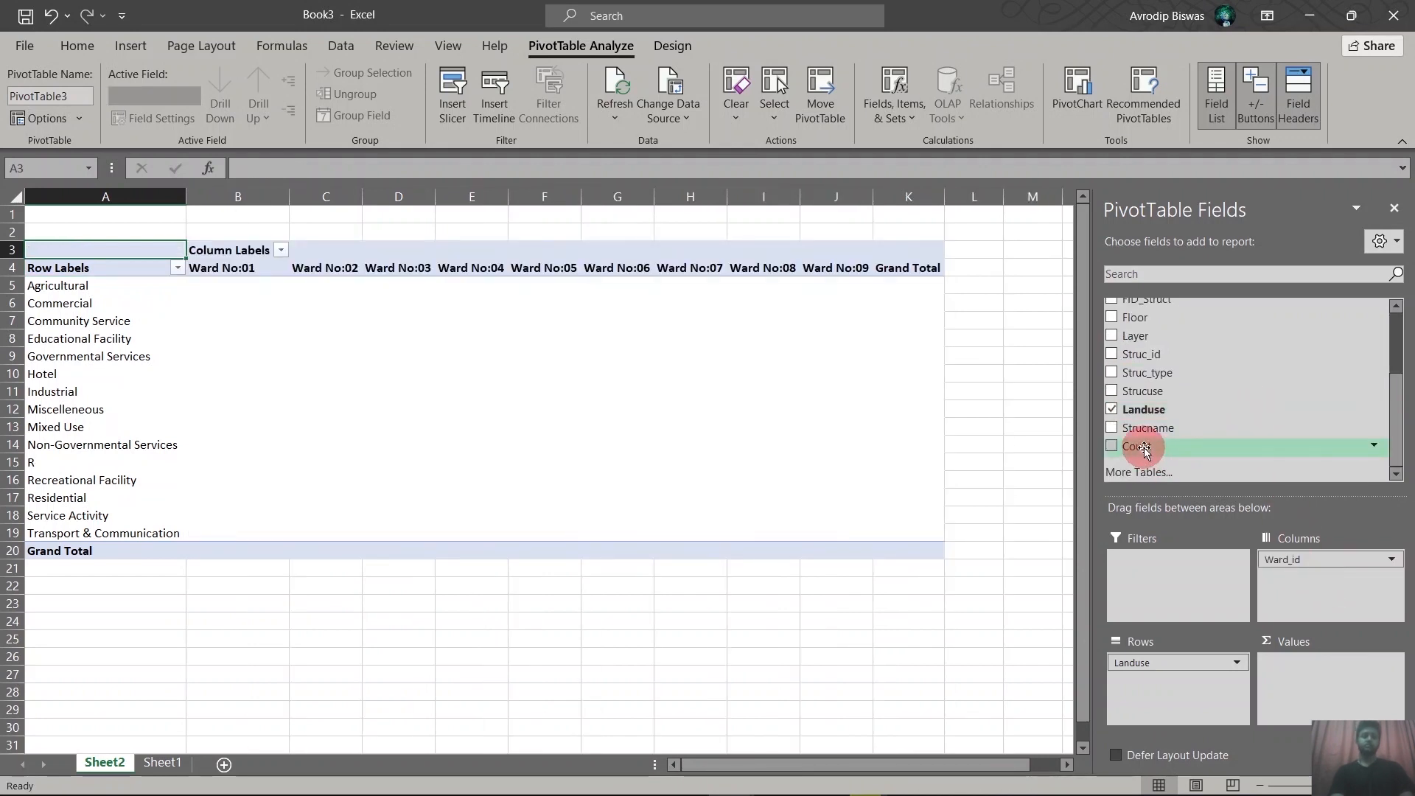
left_click_drag(1146, 450, 1329, 697)
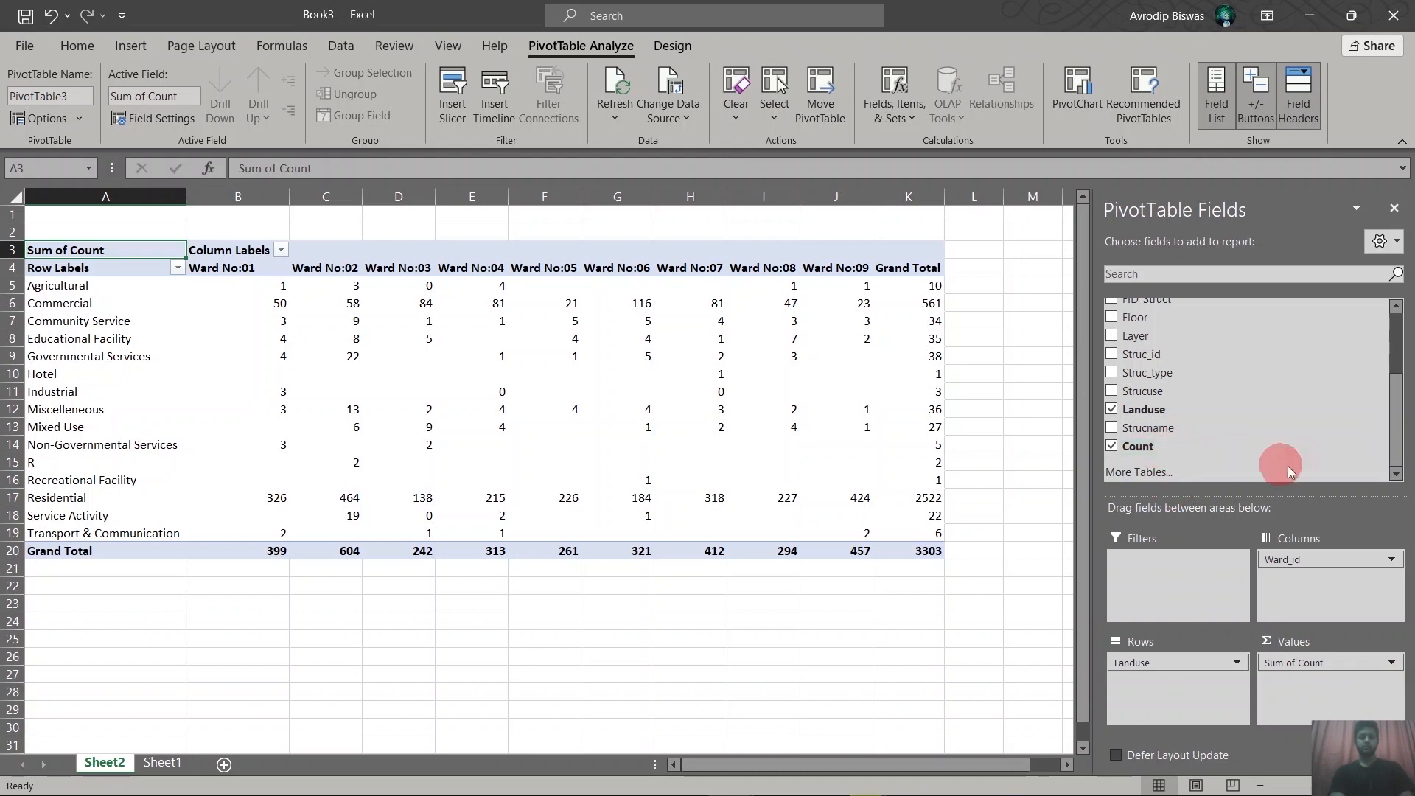
Filter the PivotTable's Count field to include only the value 1 and review the Agricultural row.
left_click(1376, 447)
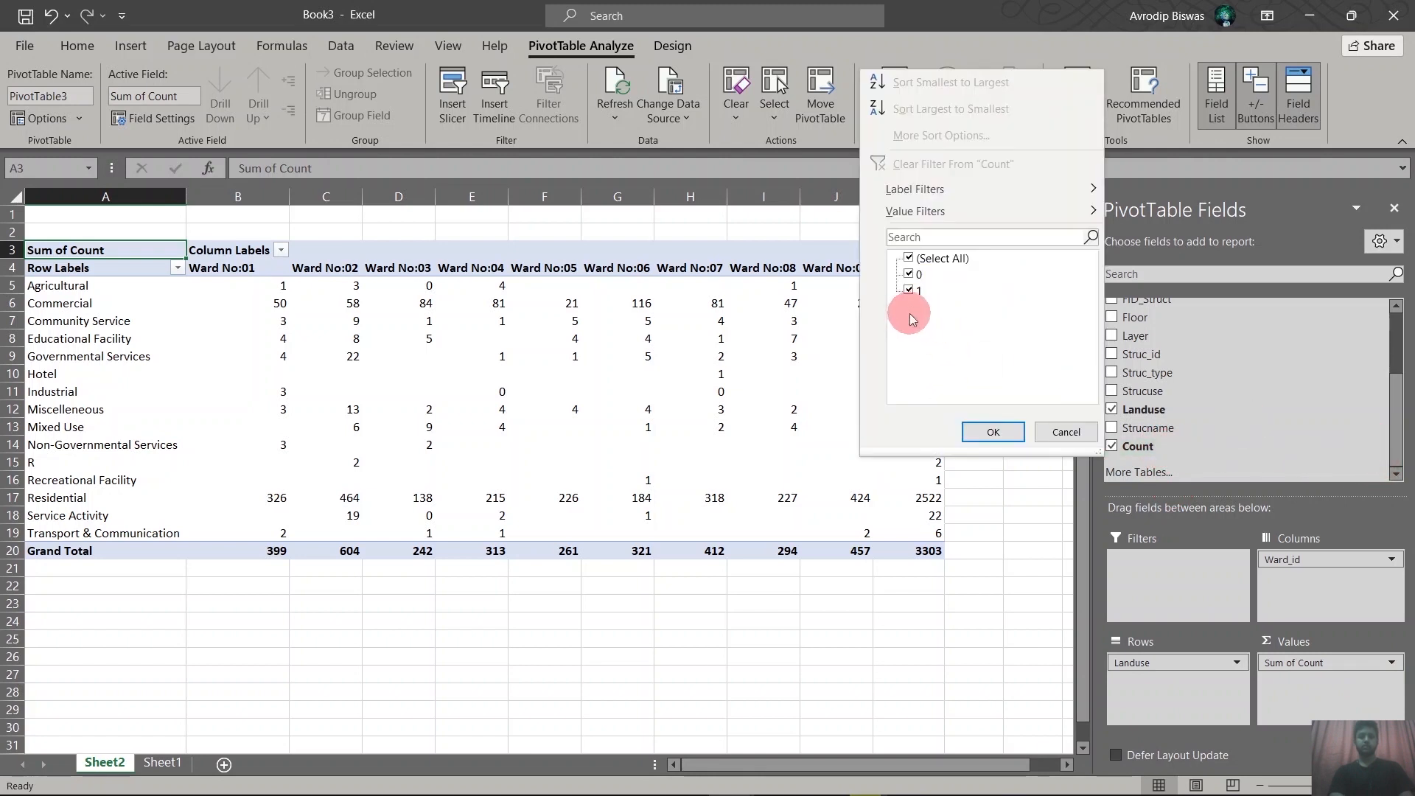
left_click(911, 275)
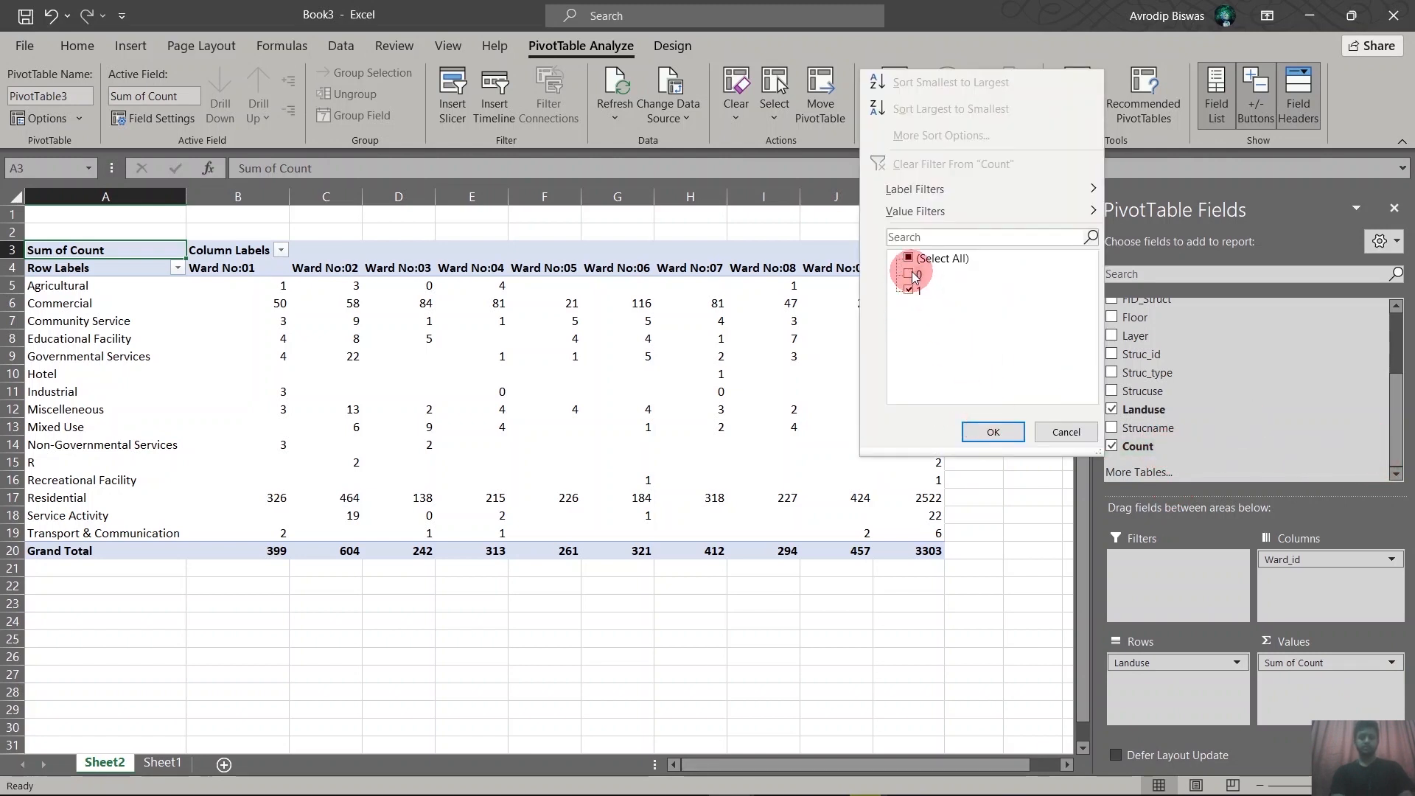
left_click(982, 433)
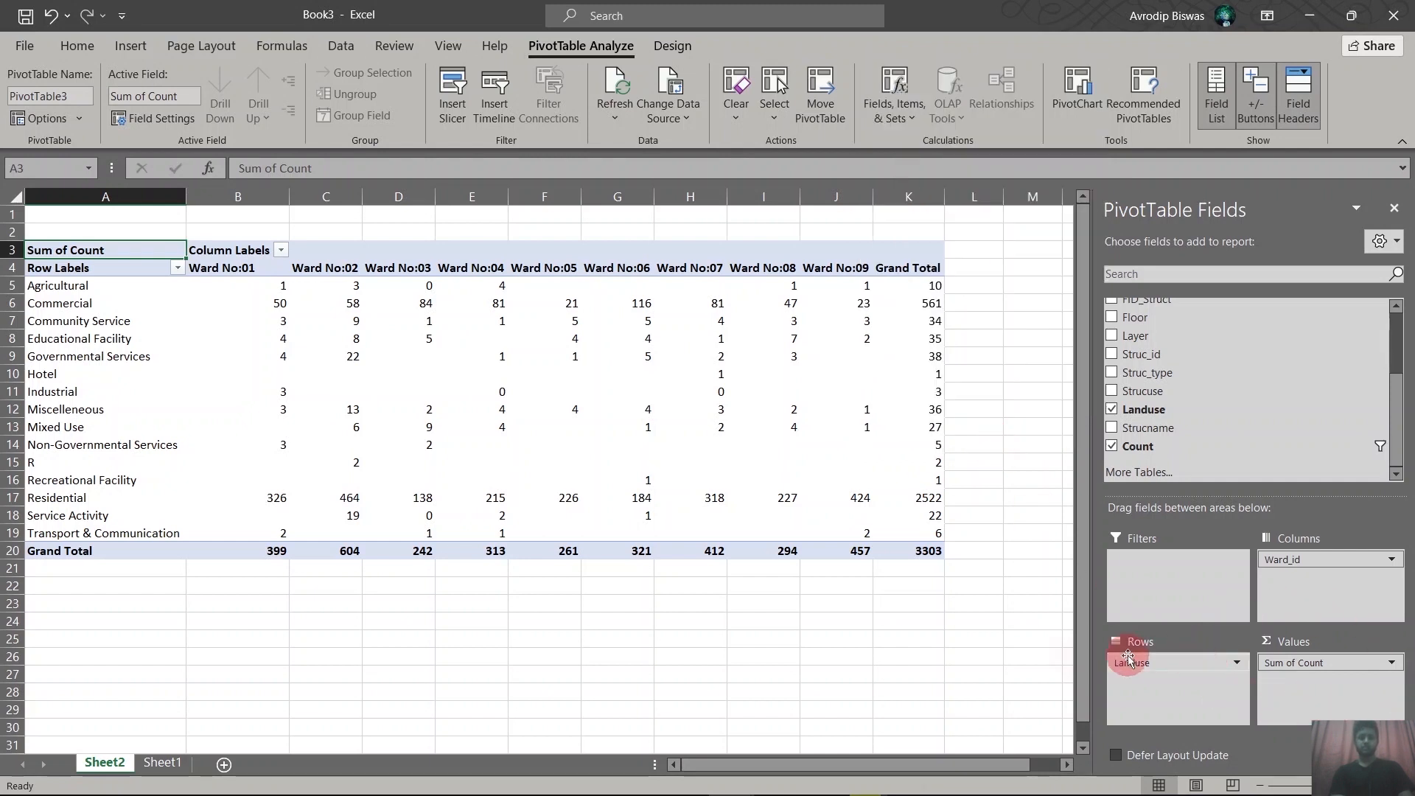
left_click(938, 624)
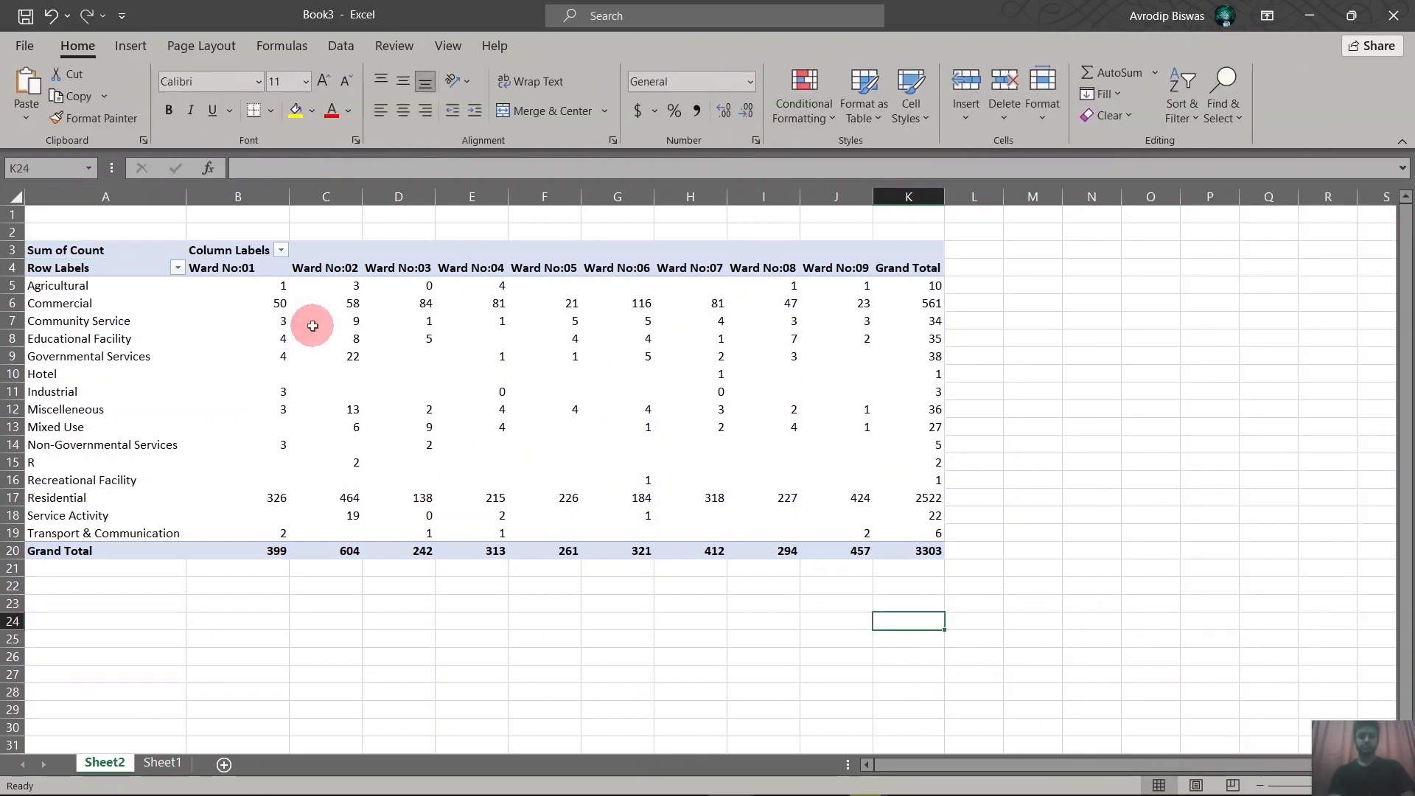
left_click(54, 285)
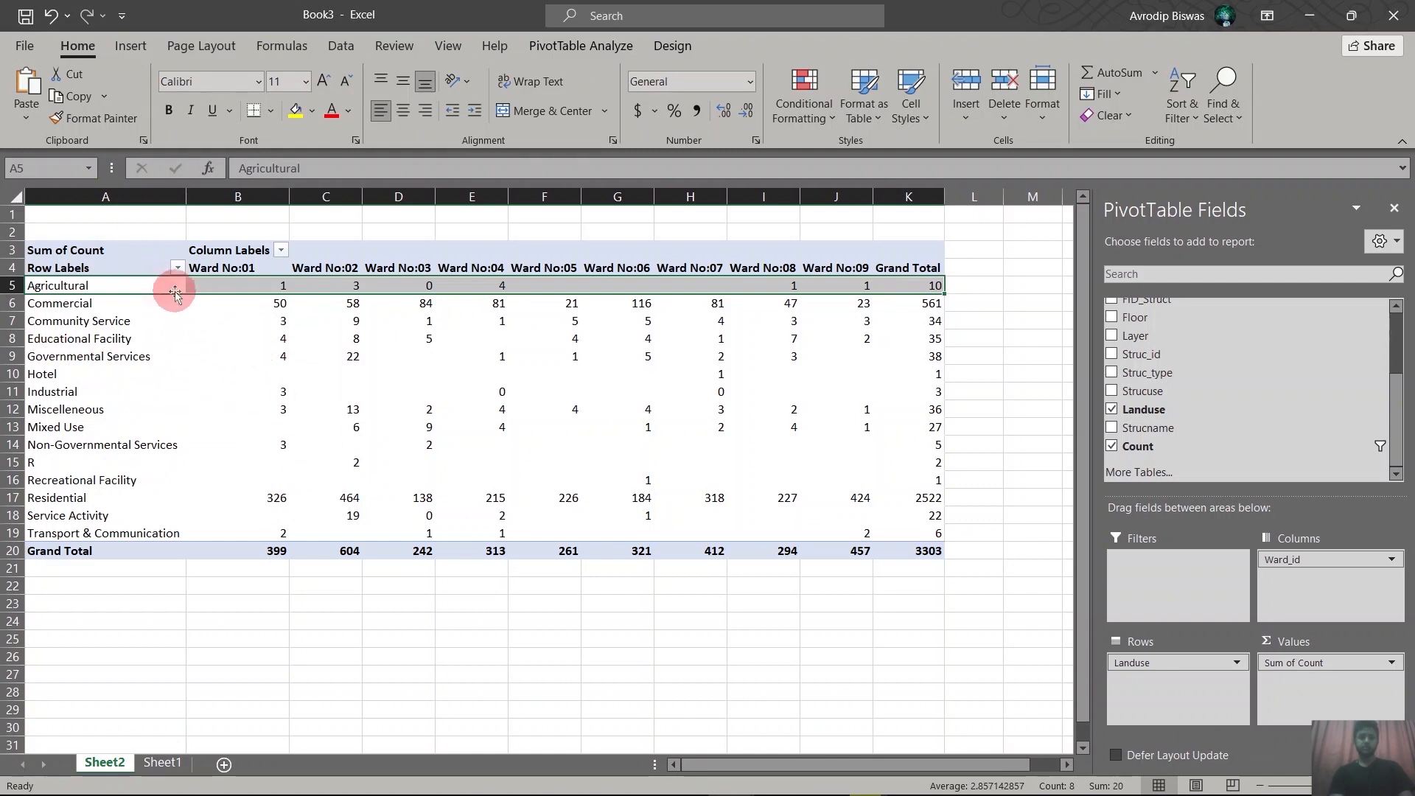
mouse_move(308, 415)
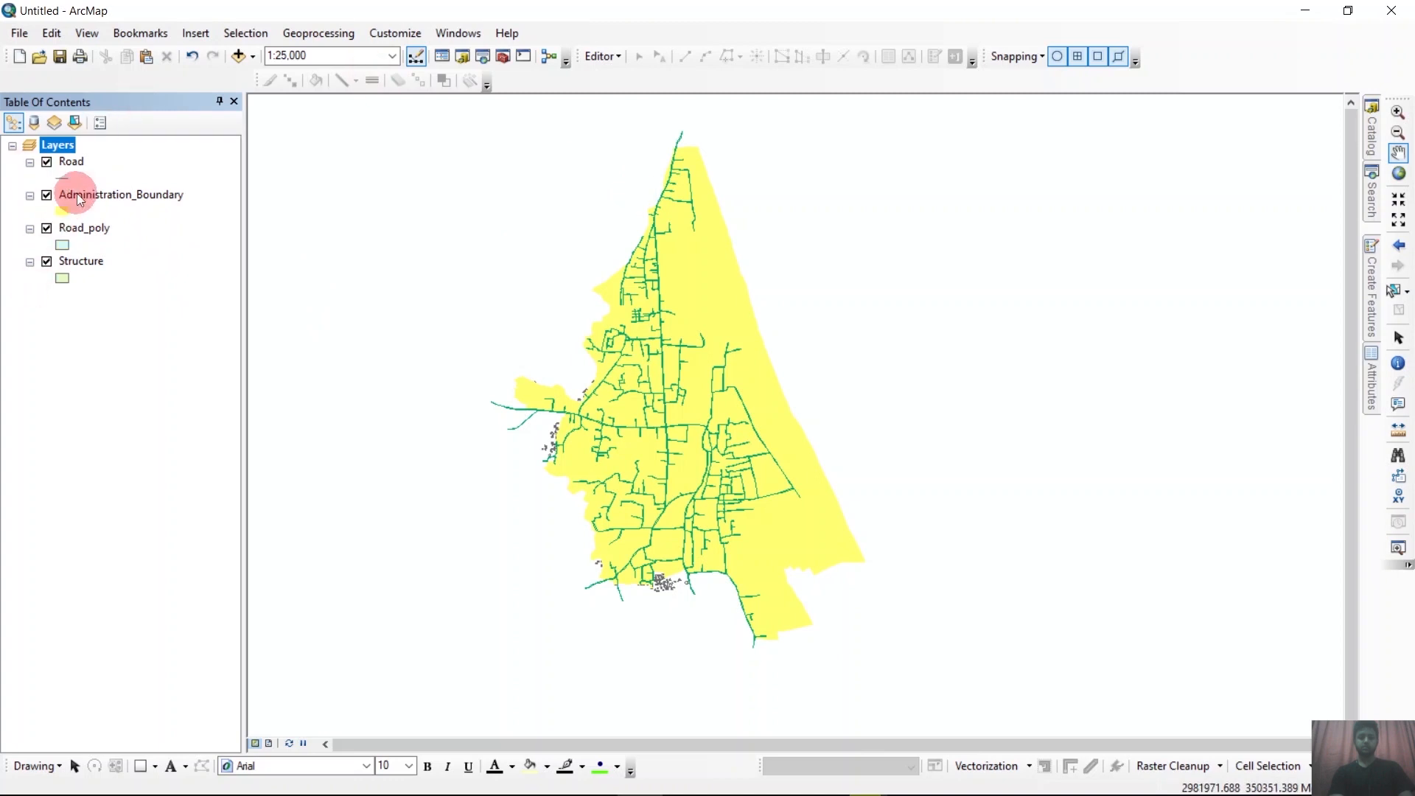
Switch to ArcMap and start an Intersect with Road_poly and Administration_Boundary as the input features.
left_click(314, 34)
left_click(316, 92)
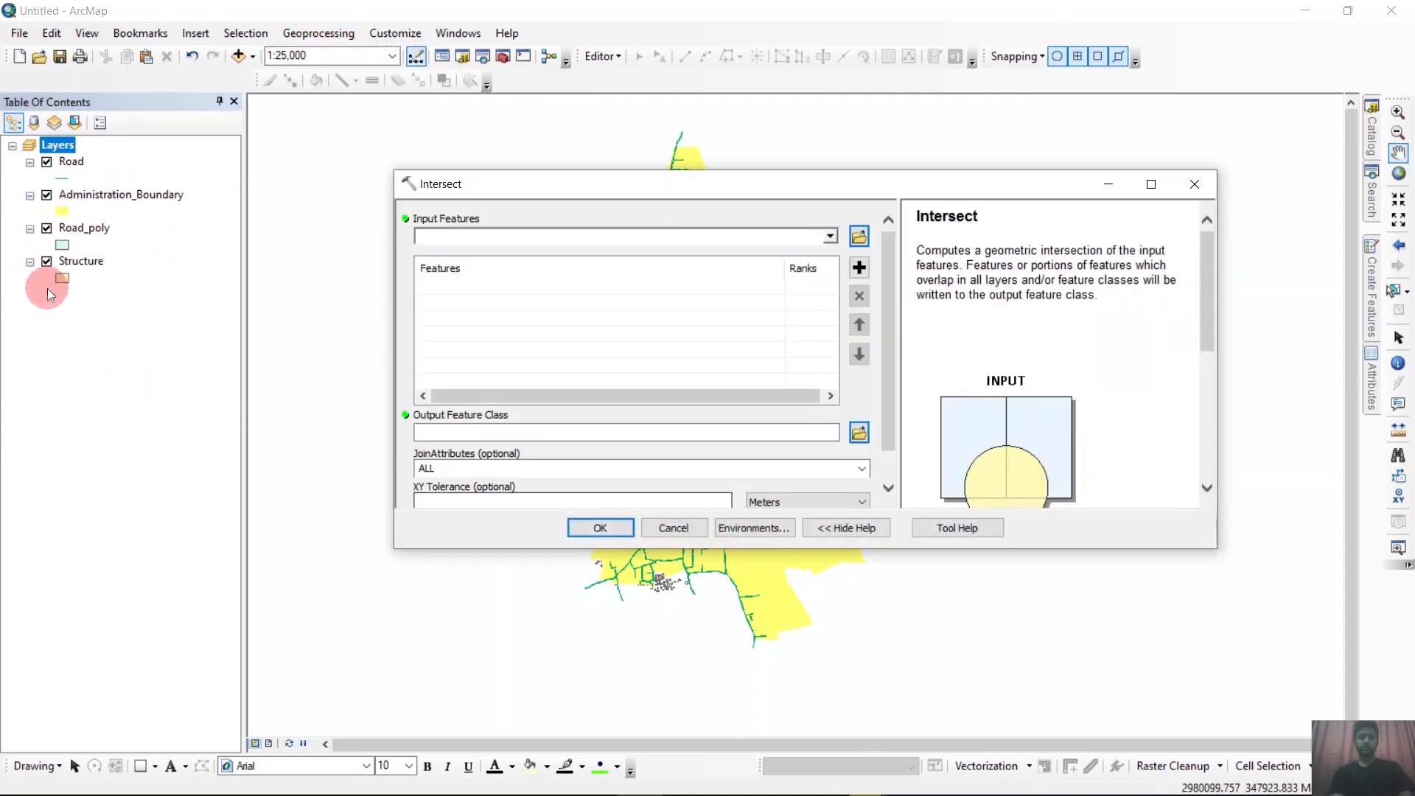
left_click(67, 230)
left_click_drag(65, 232, 485, 316)
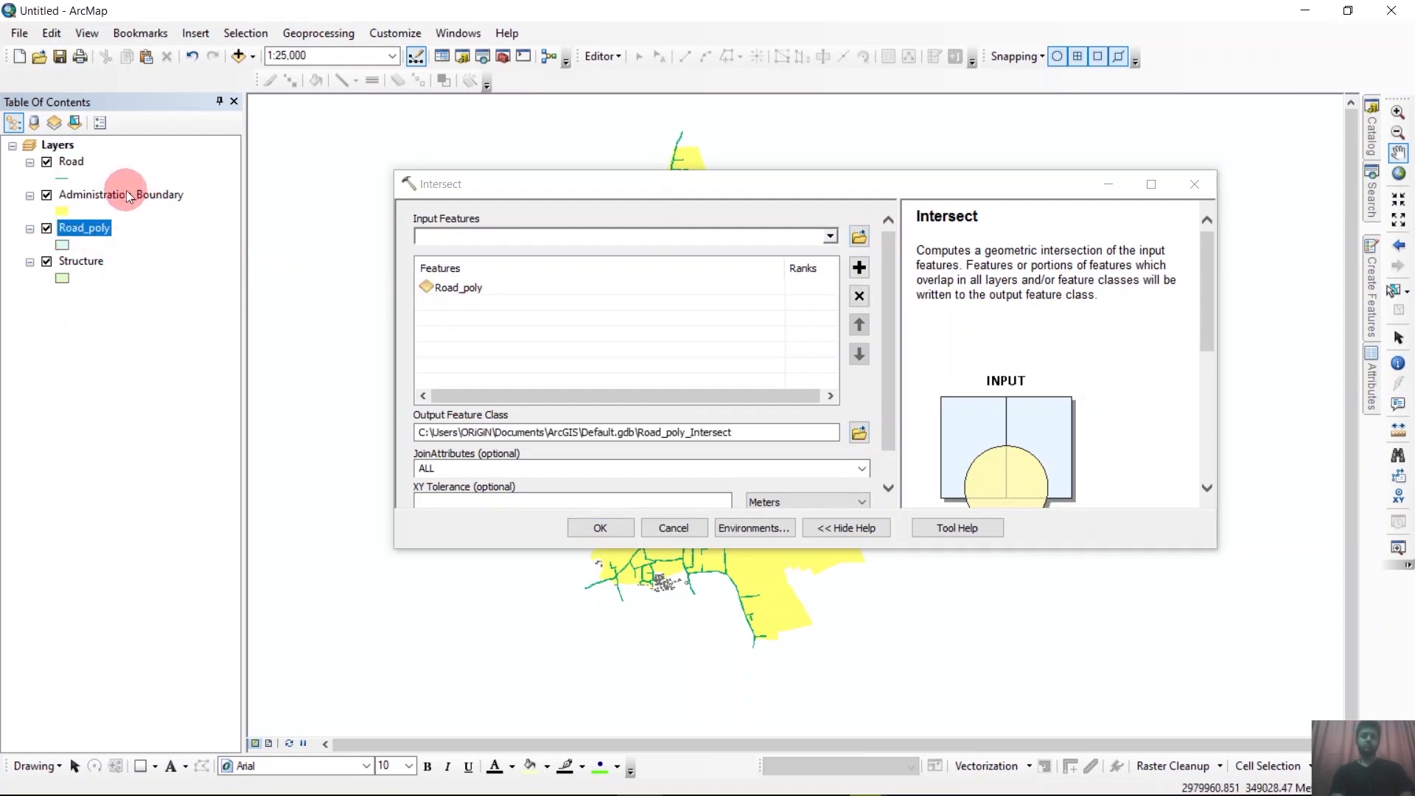
left_click_drag(126, 195, 479, 314)
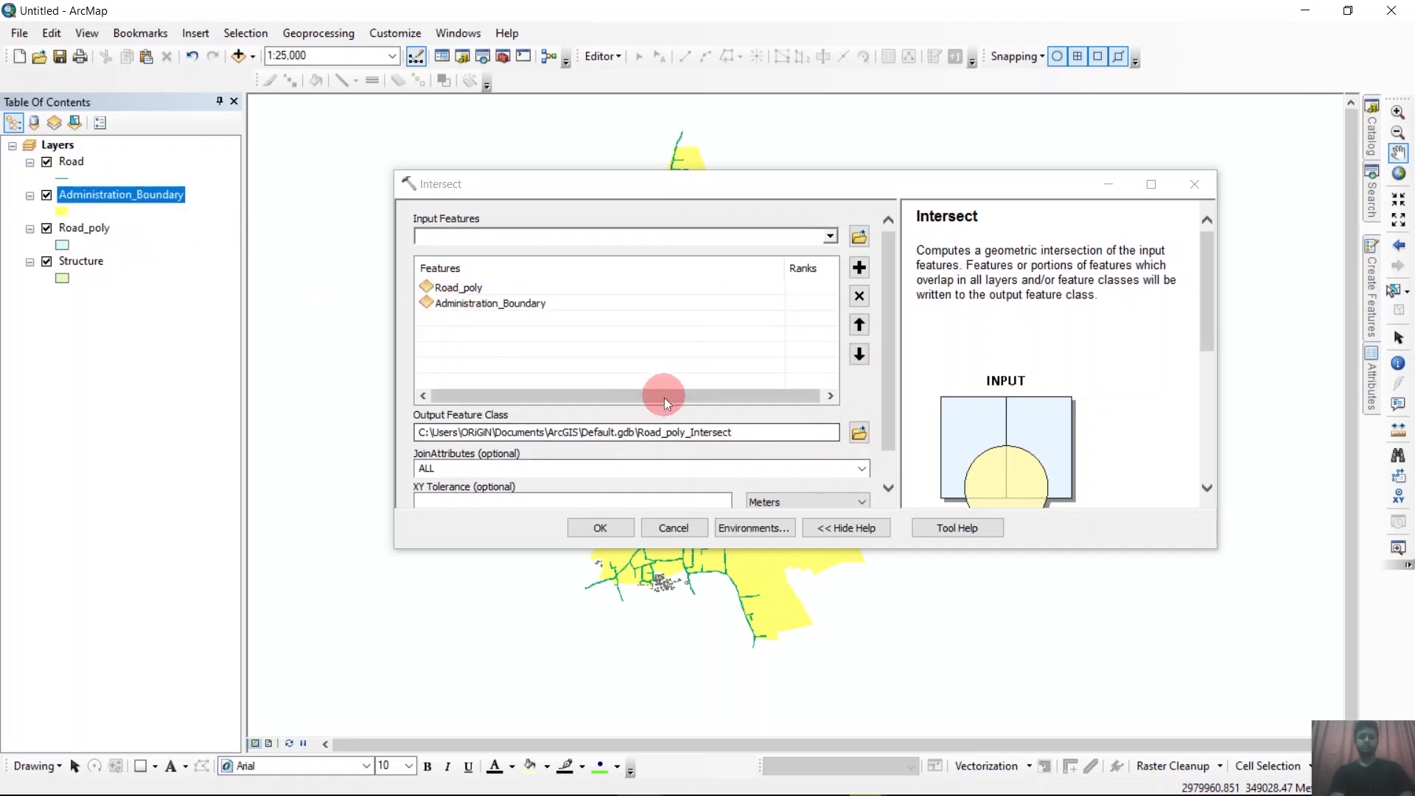
Name the output feature class Intersect_R_AB in the Digitizing folder and run the Intersect.
left_click(859, 433)
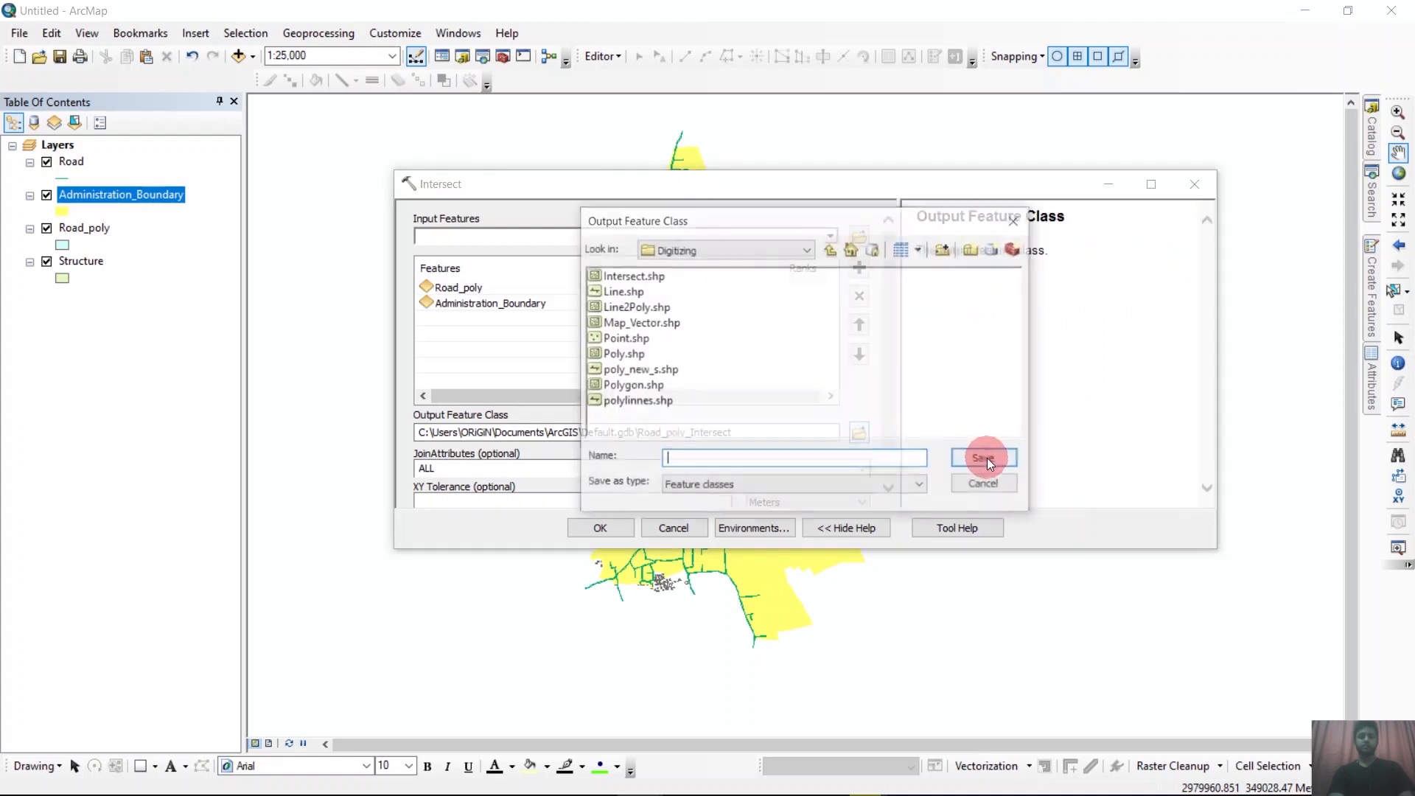
type("Inte")
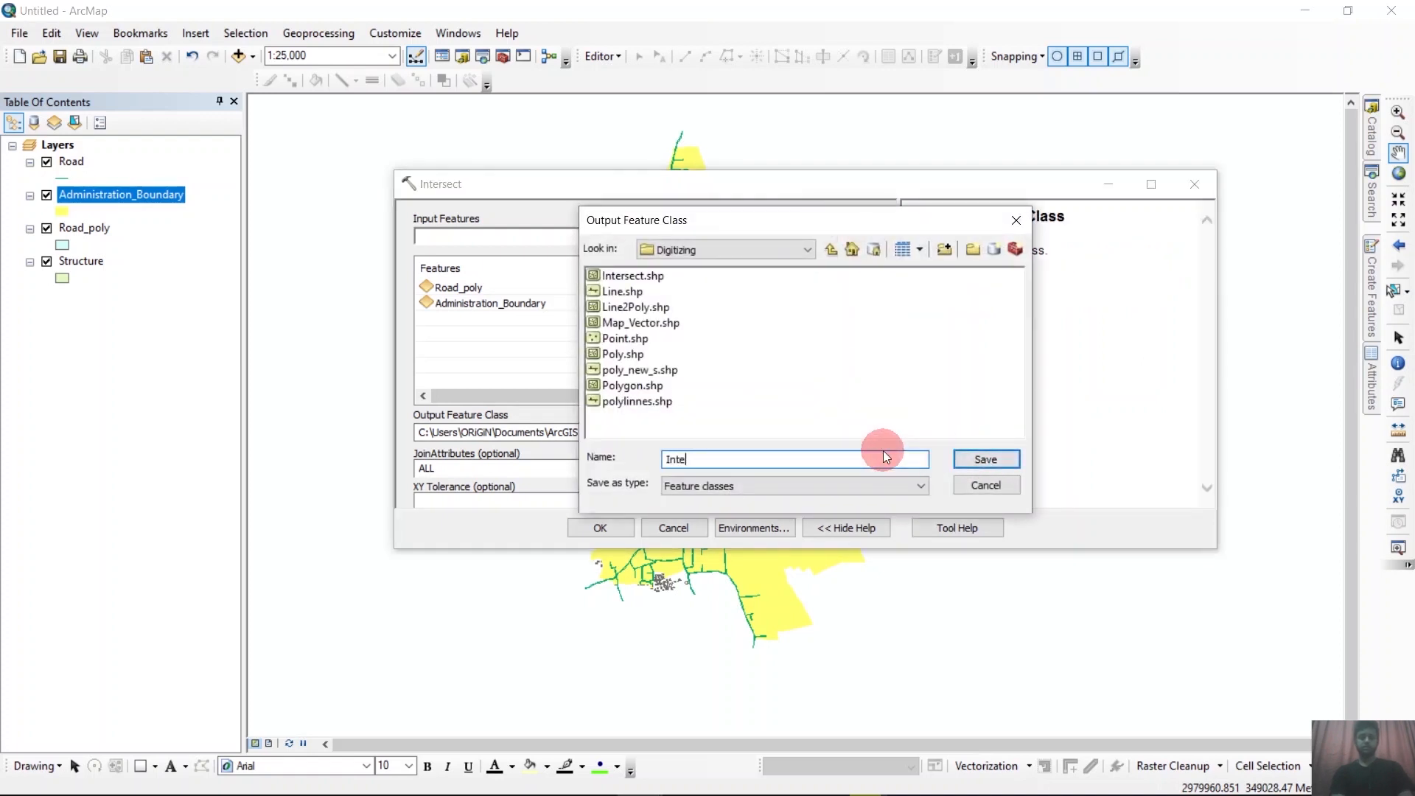
type("rsect_R_AB")
left_click(968, 458)
left_click(597, 526)
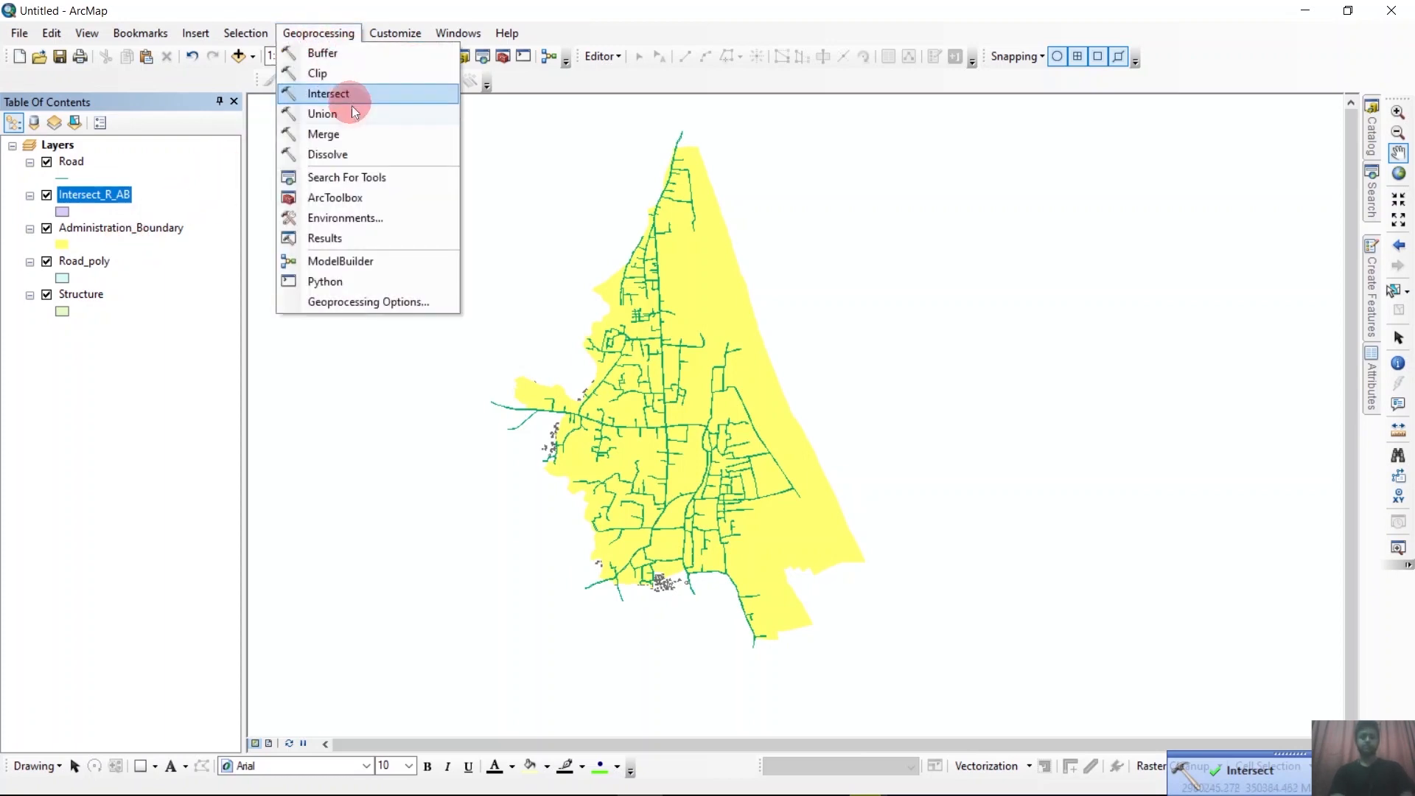
Dissolve the Intersect_R_AB layer by the type and Ward_id fields, keeping the default output path.
left_click(343, 153)
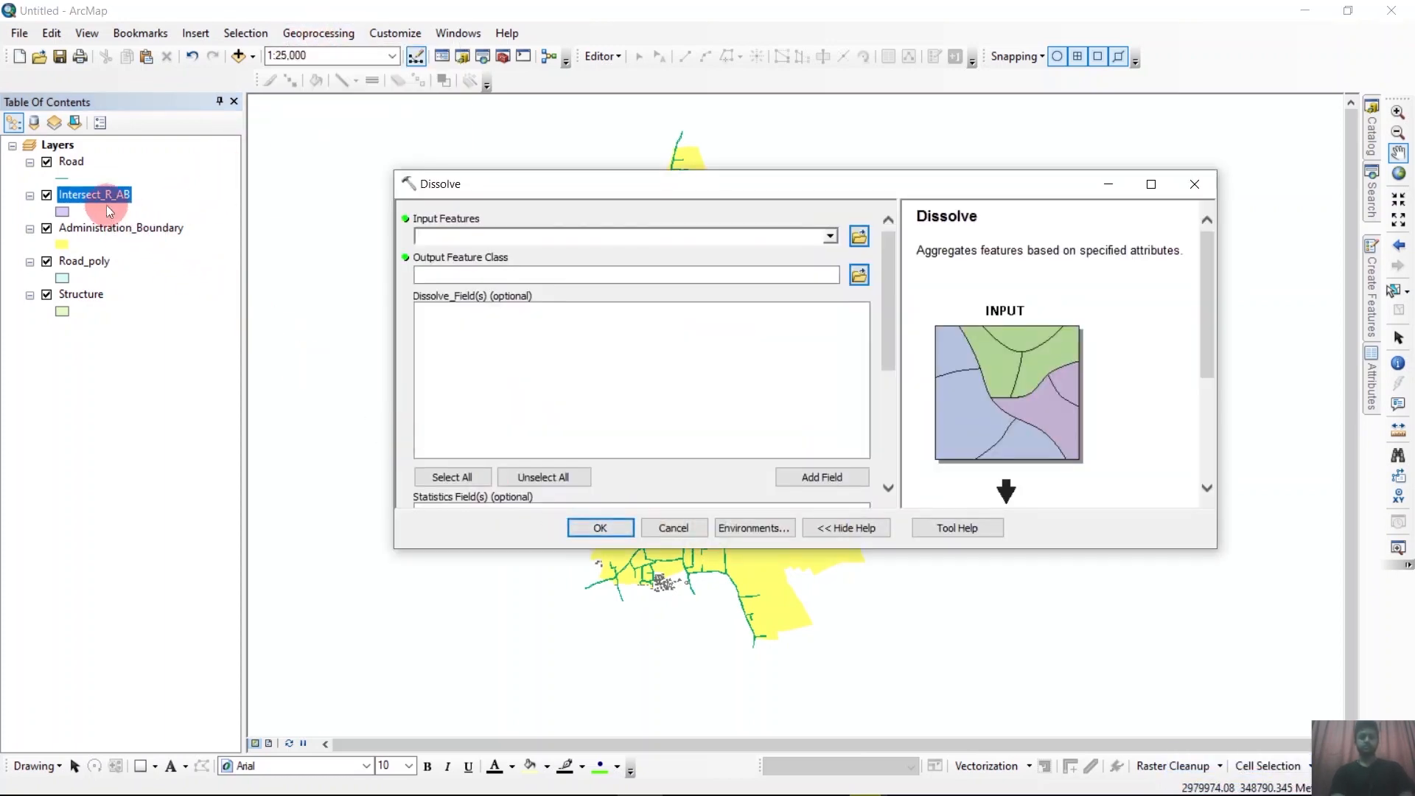
left_click_drag(95, 194, 515, 233)
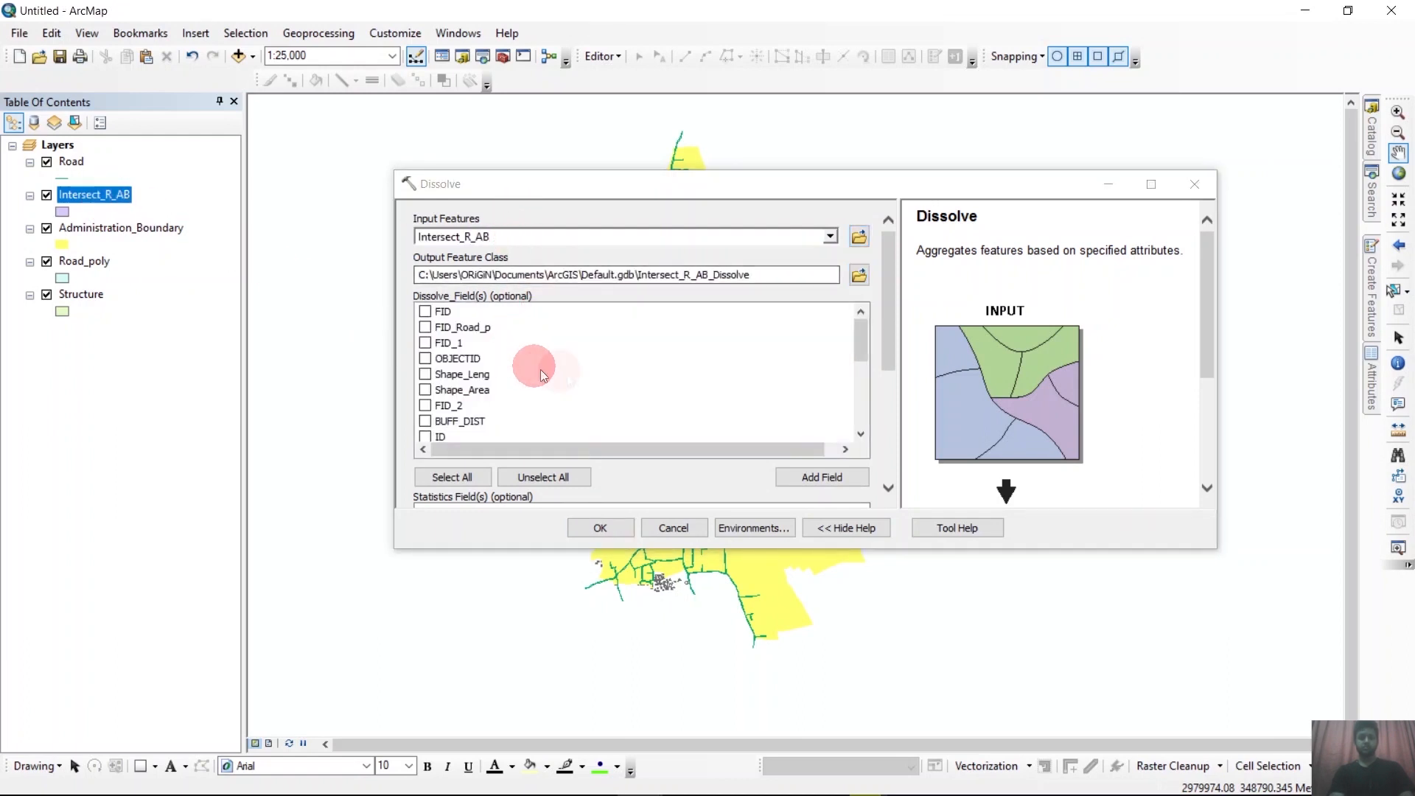
scroll(589, 379, "down", 2)
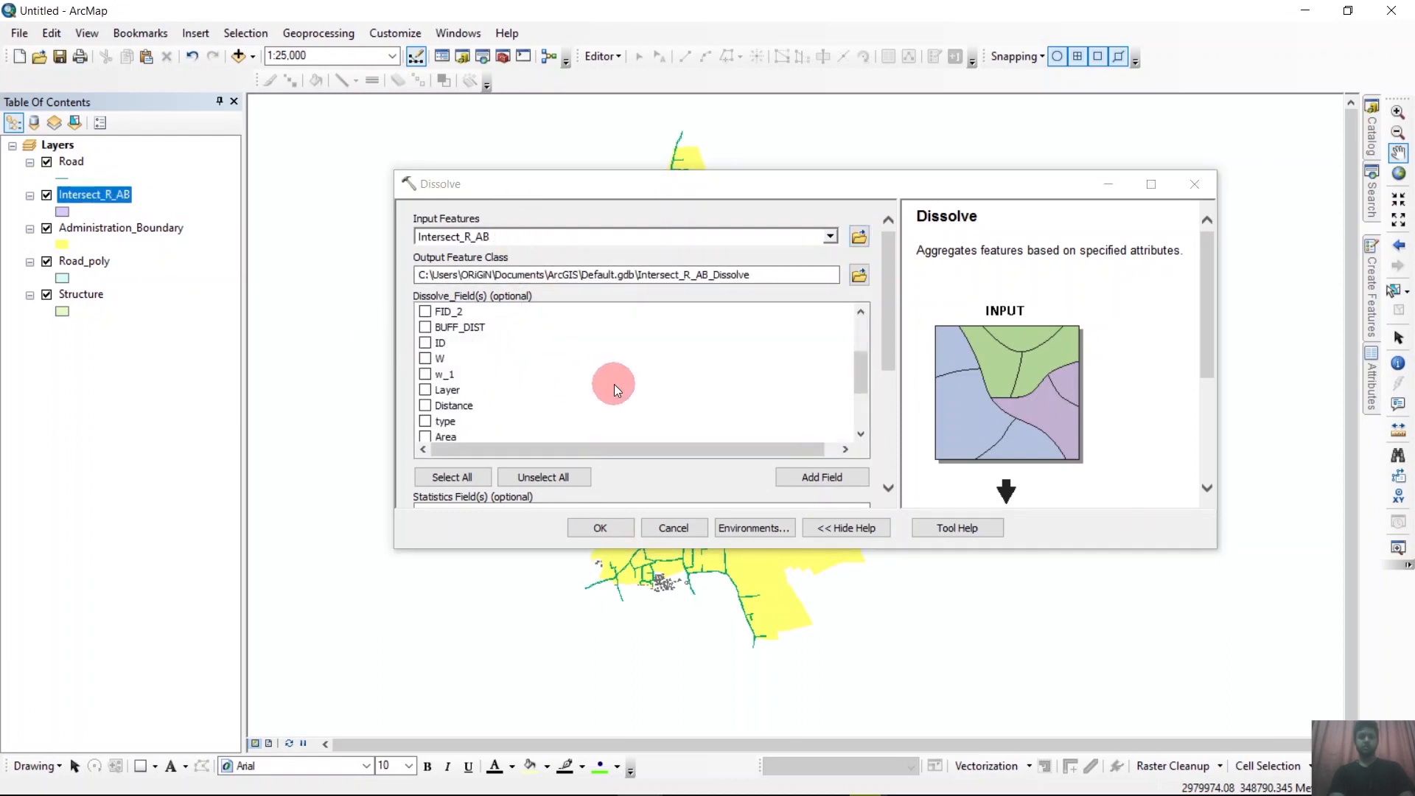
scroll(472, 382, "down", 2)
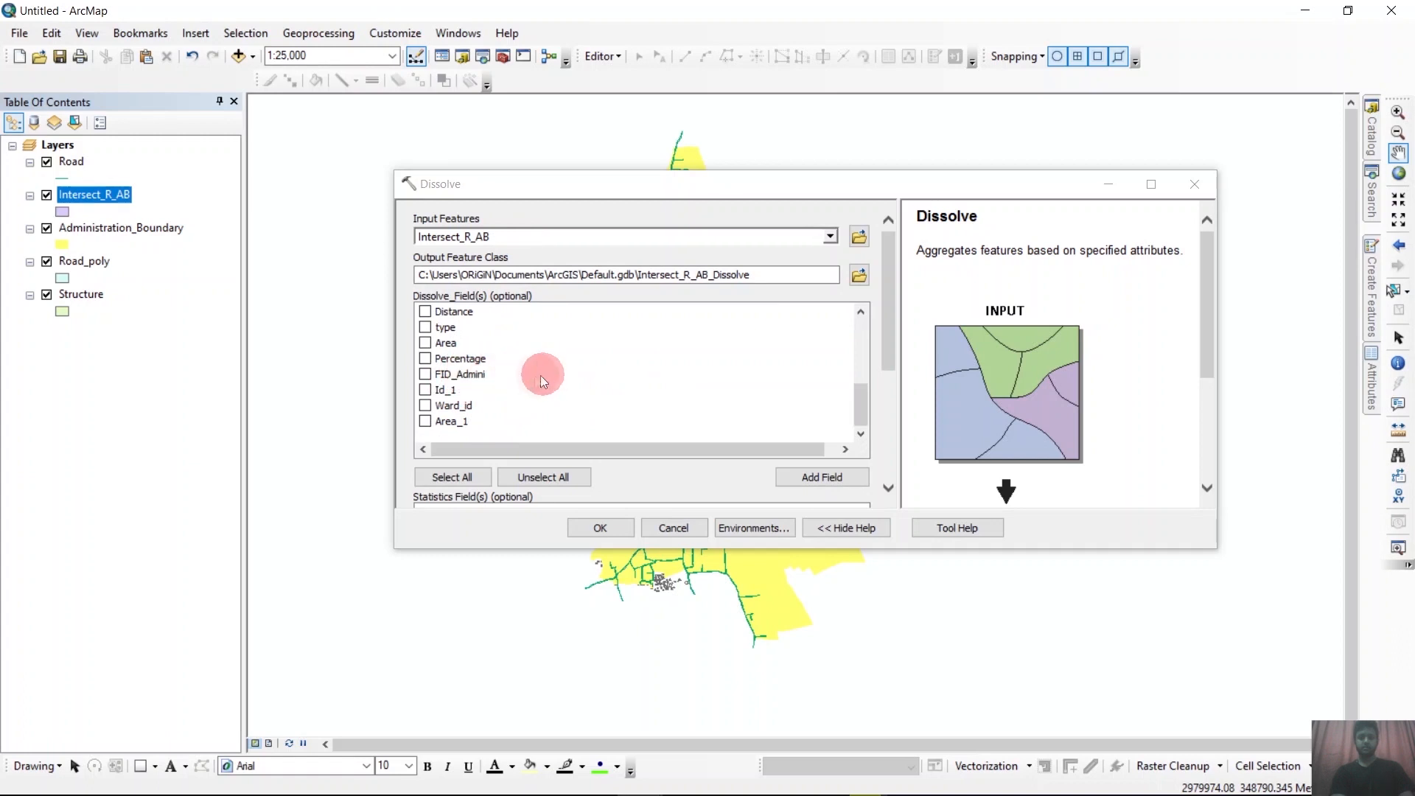
scroll(449, 374, "up", 1)
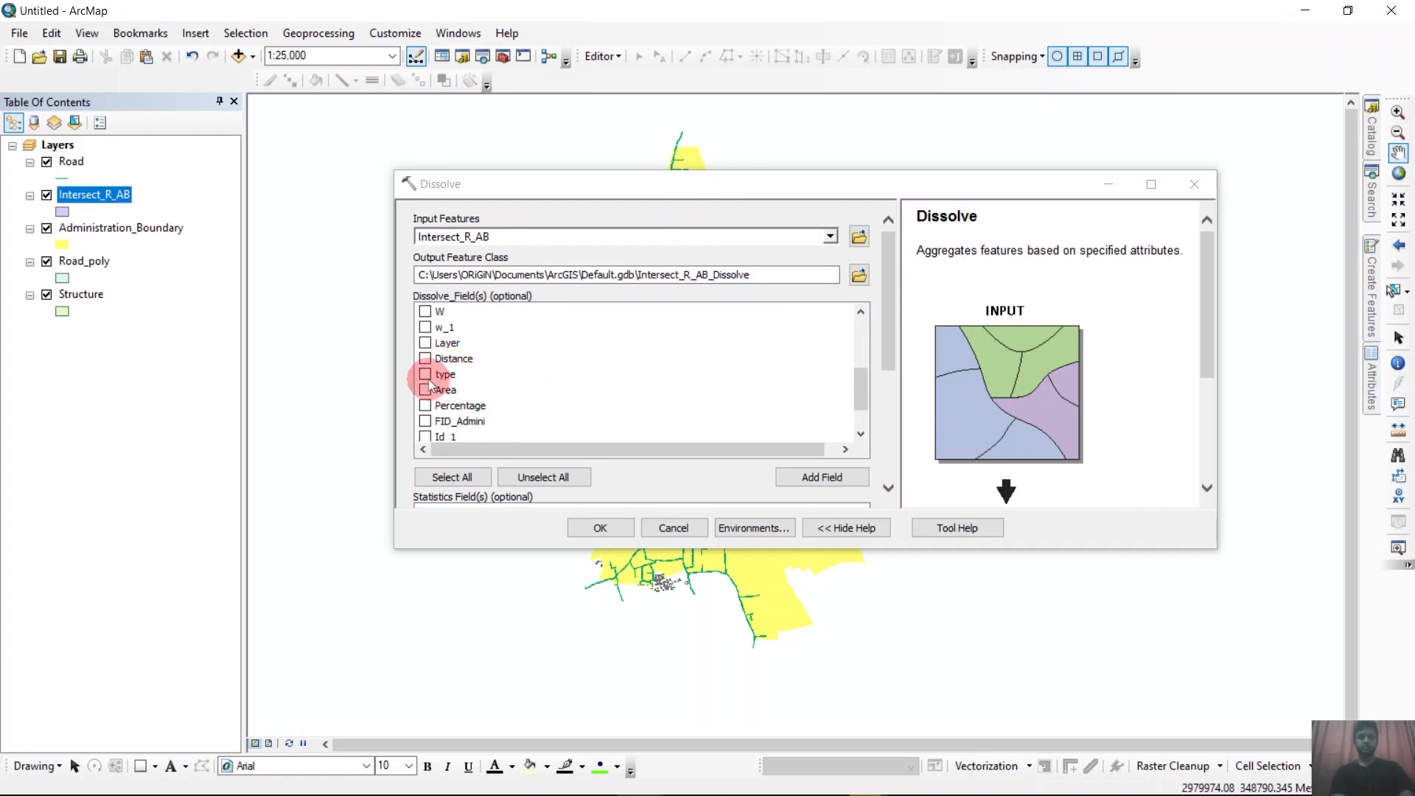
left_click(492, 383)
scroll(546, 374, "up", 3)
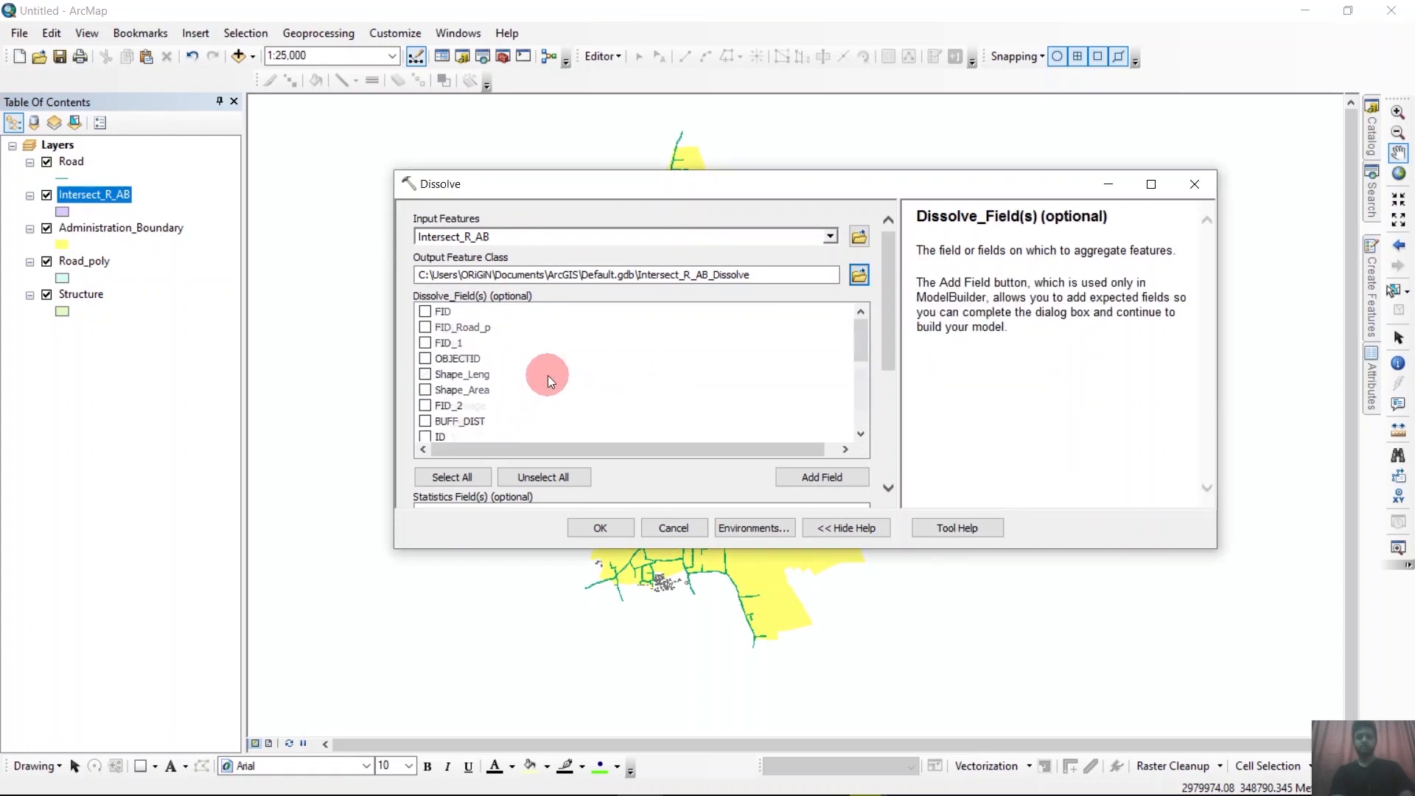
scroll(547, 374, "down", 4)
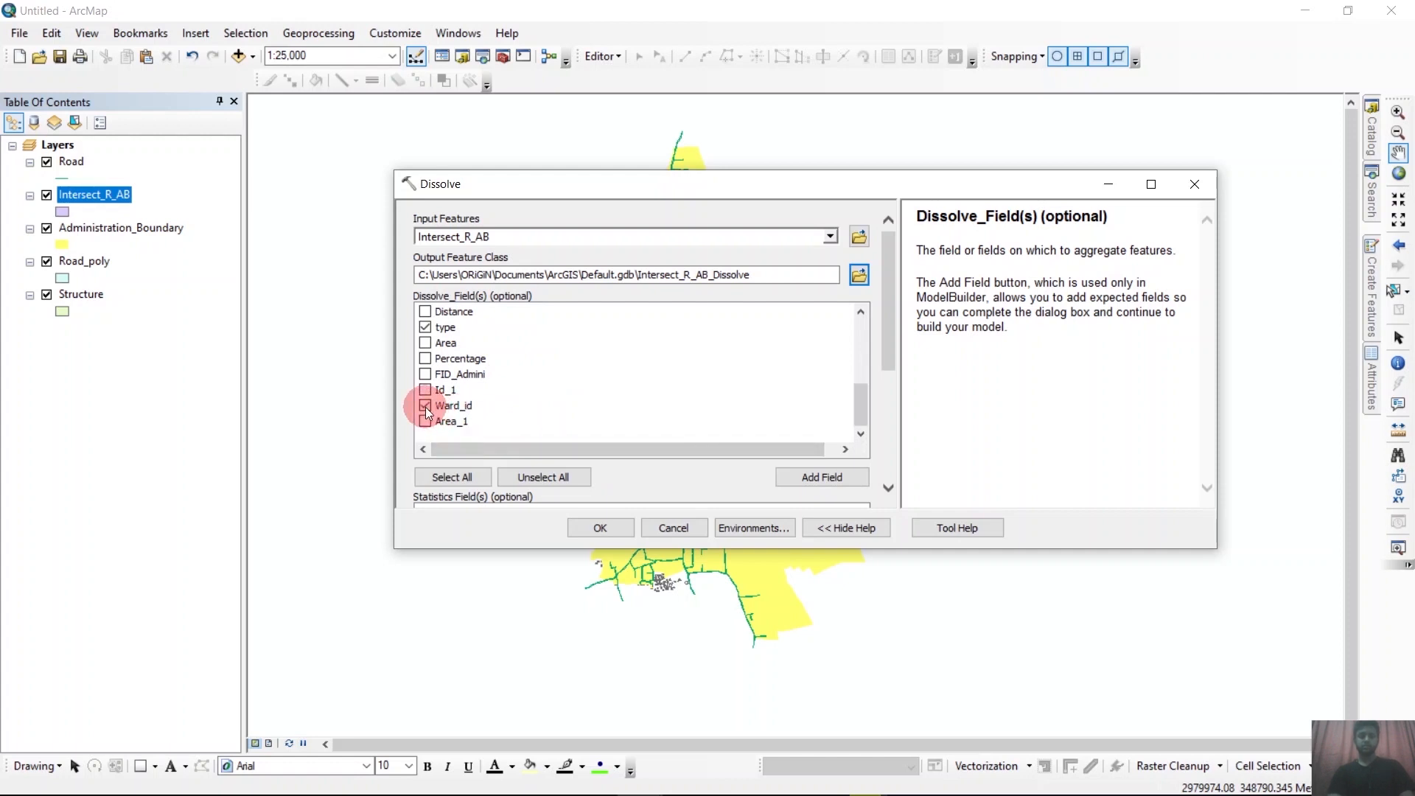
left_click(606, 528)
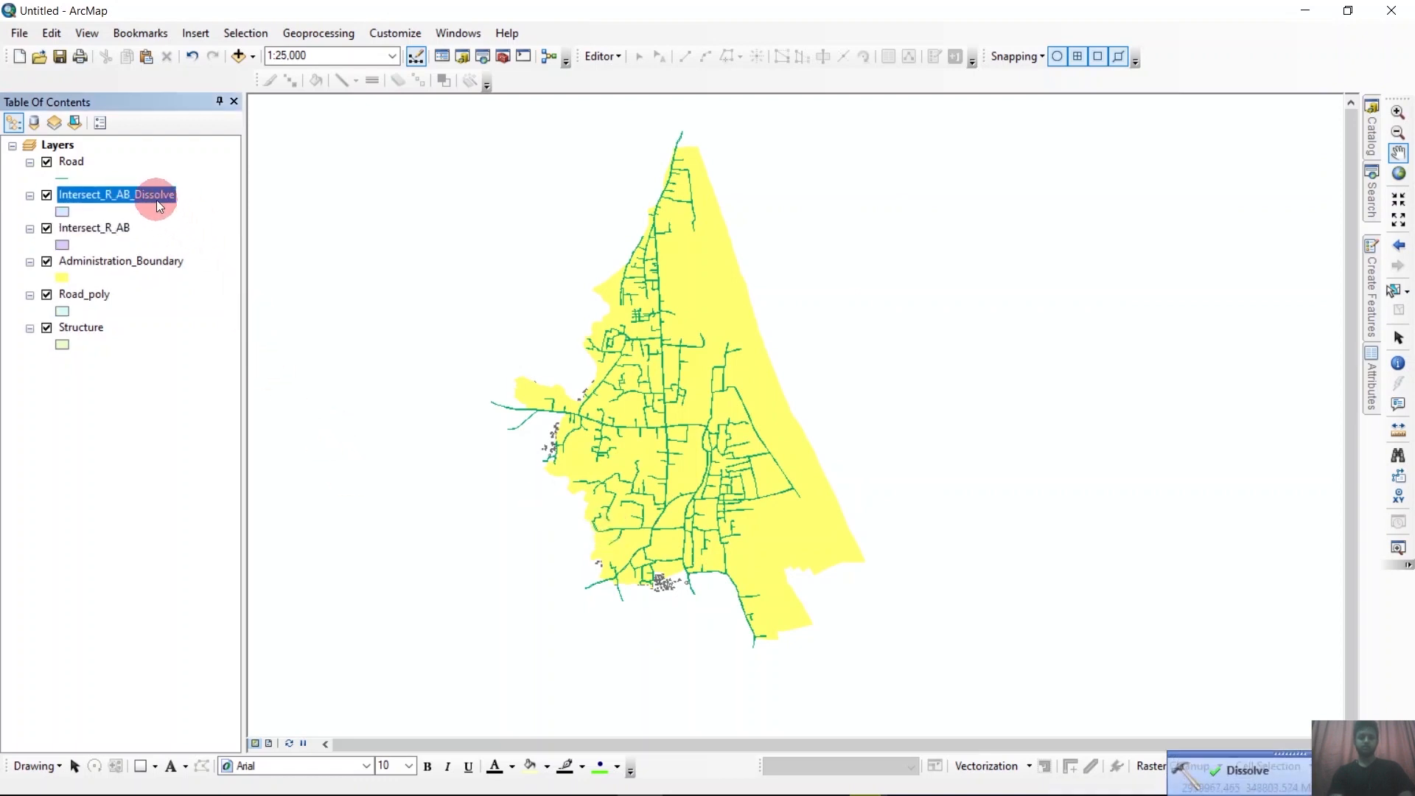
Open the attribute table of Intersect_R_AB_Dissolve and examine its road types by ward.
right_click(156, 200)
left_click(228, 252)
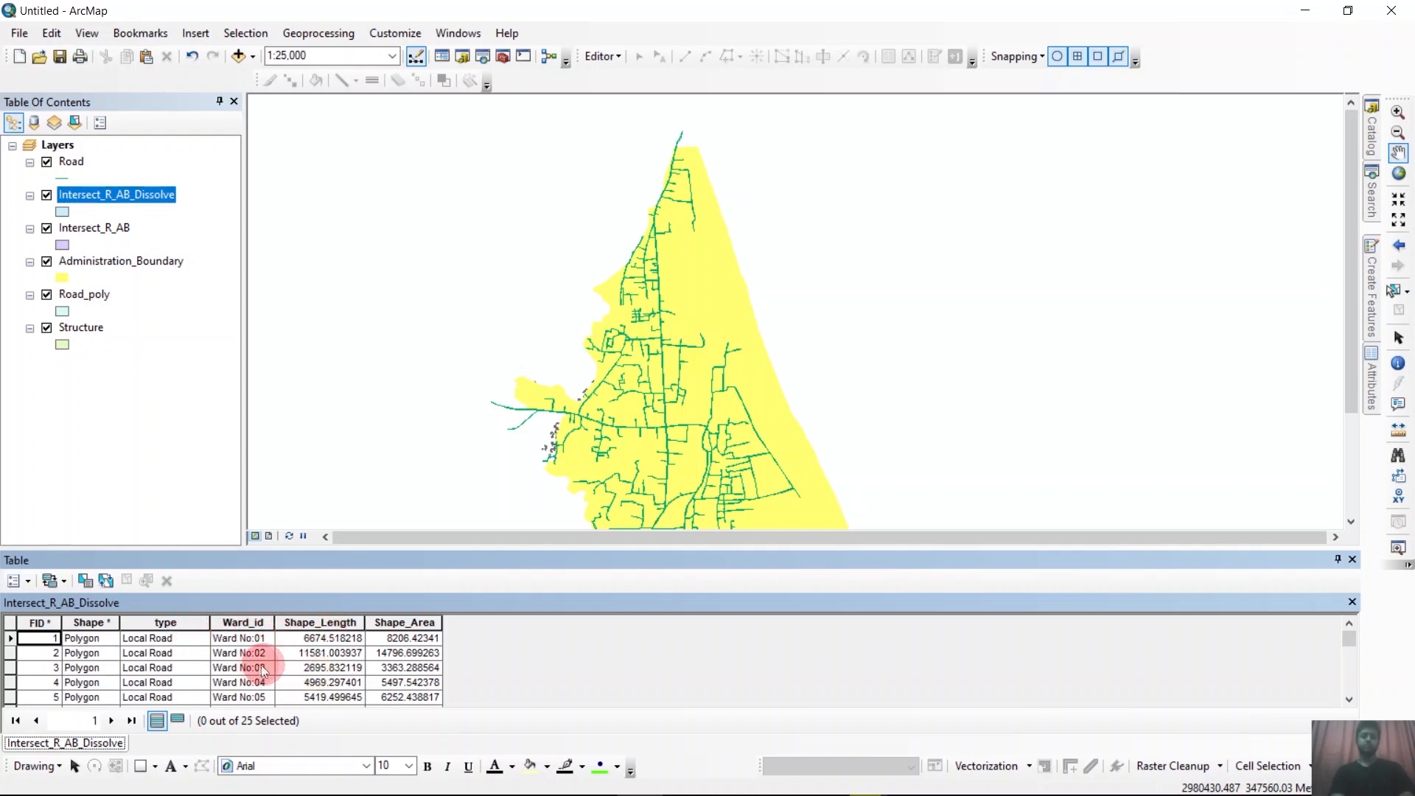
scroll(261, 664, "down", 7)
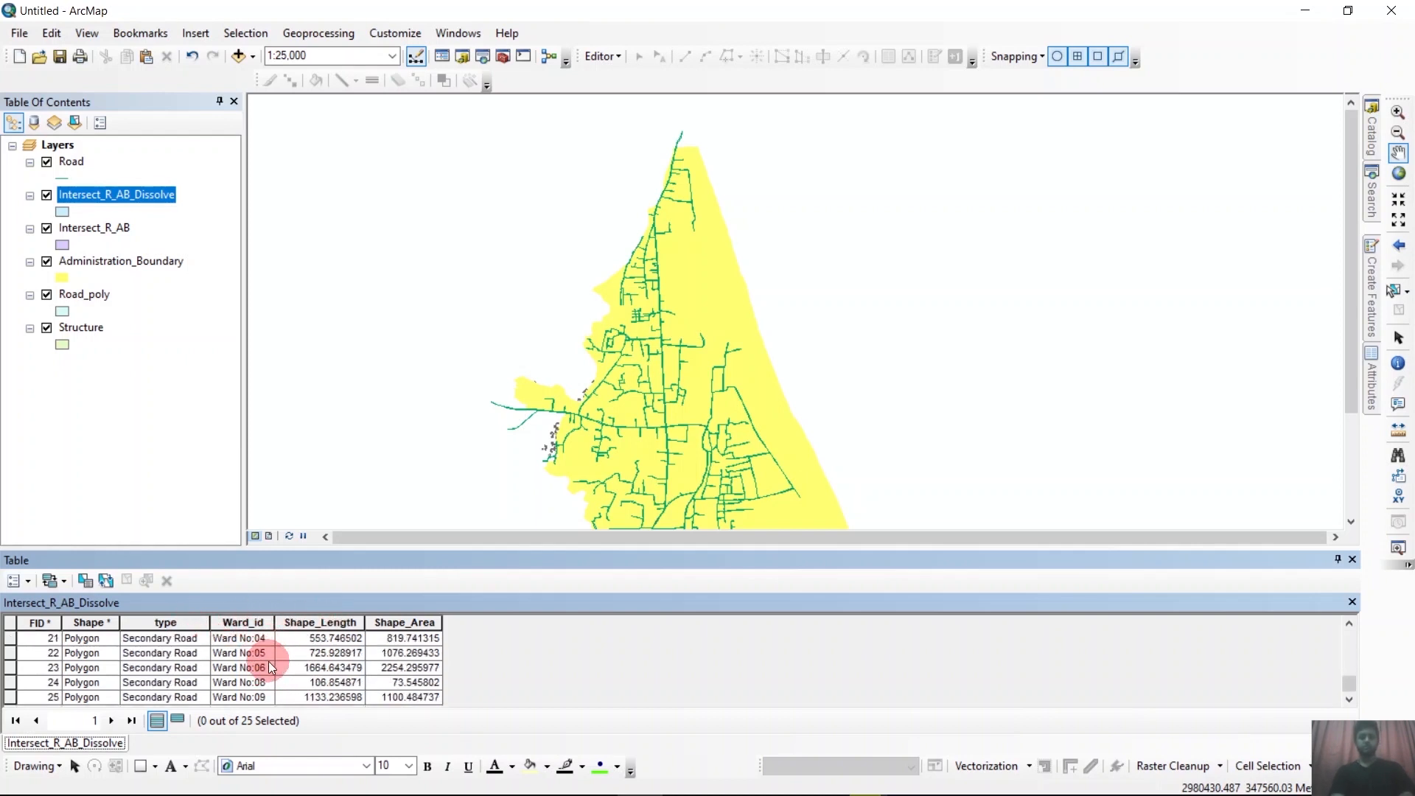
scroll(267, 663, "up", 7)
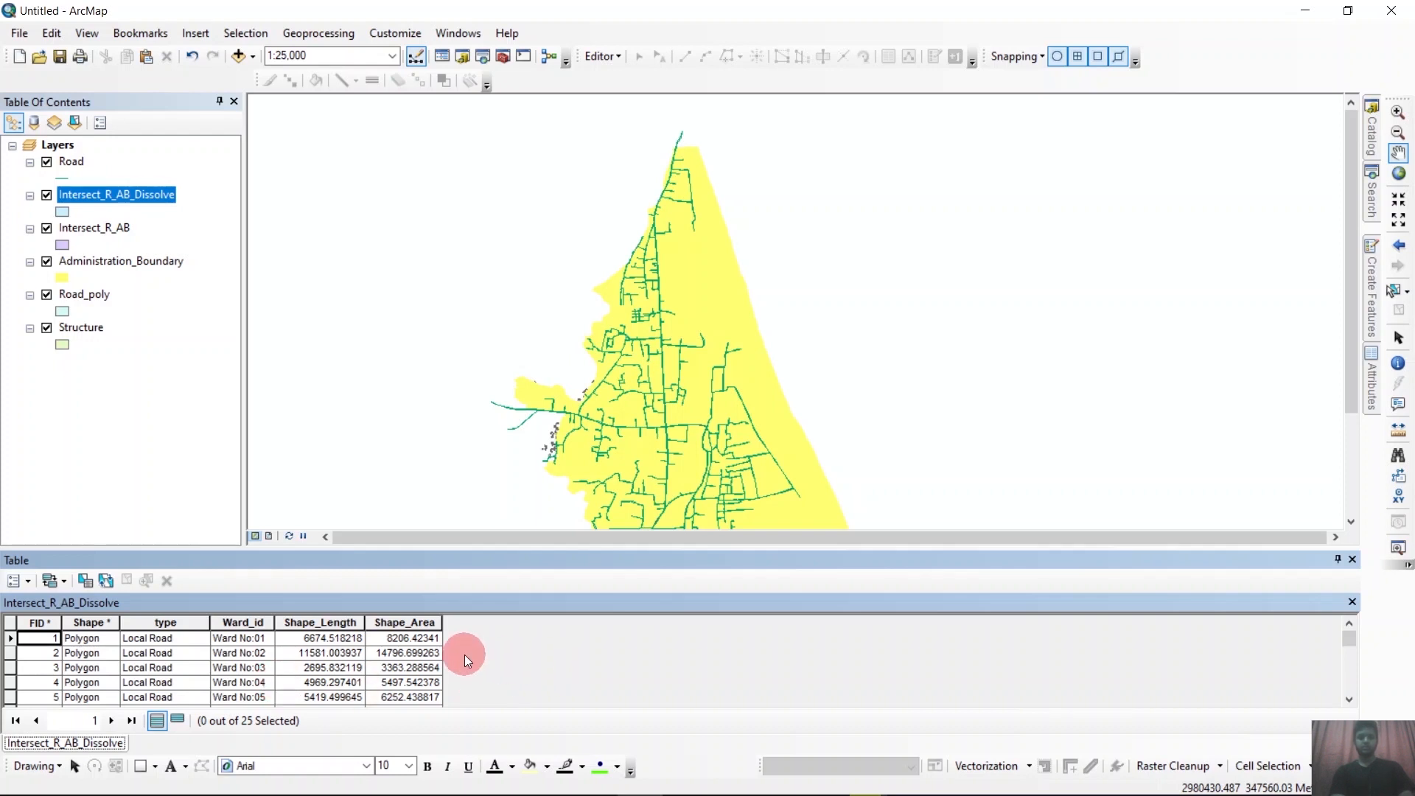
Add a field named Percentage of type Double to the Intersect_R_AB_Dissolve table.
left_click(32, 580)
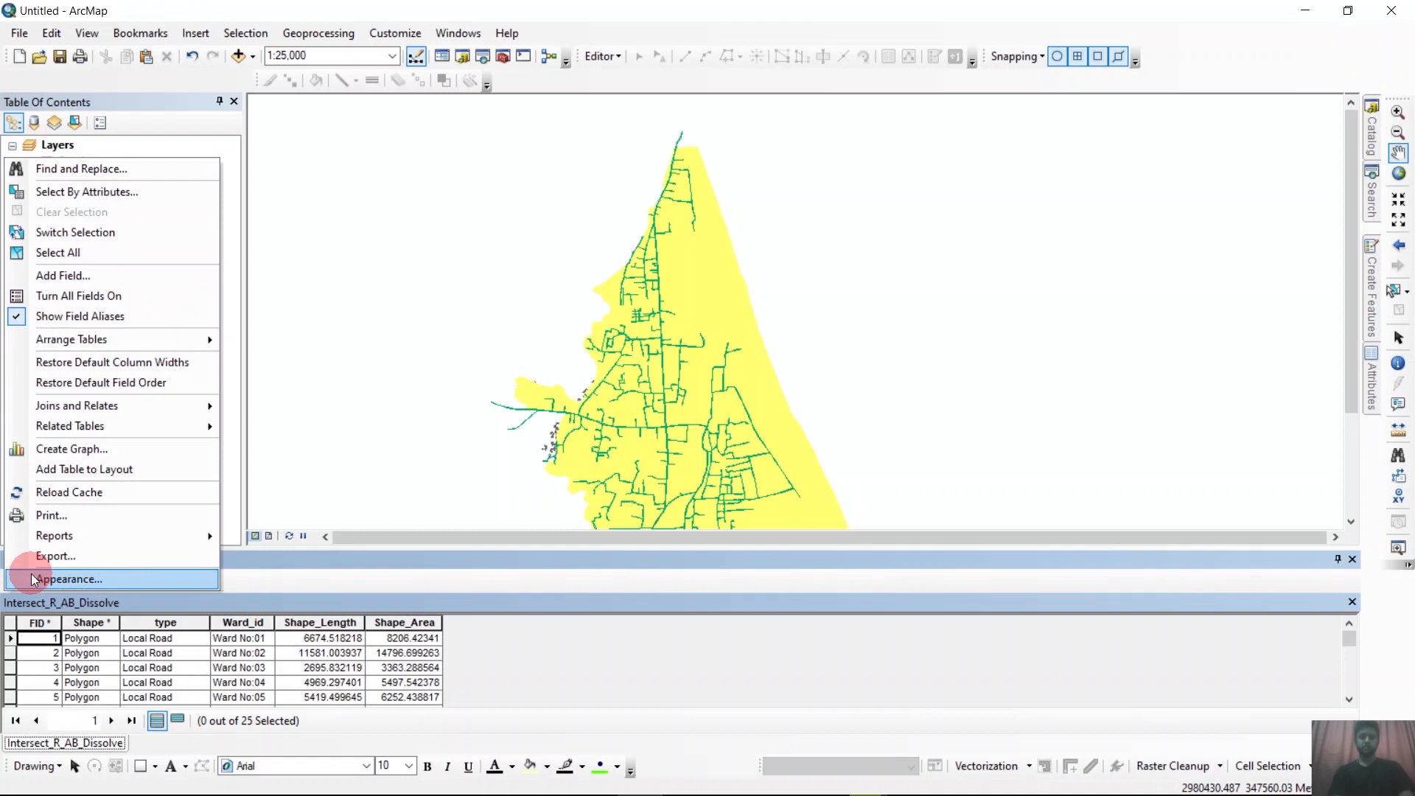
left_click(69, 280)
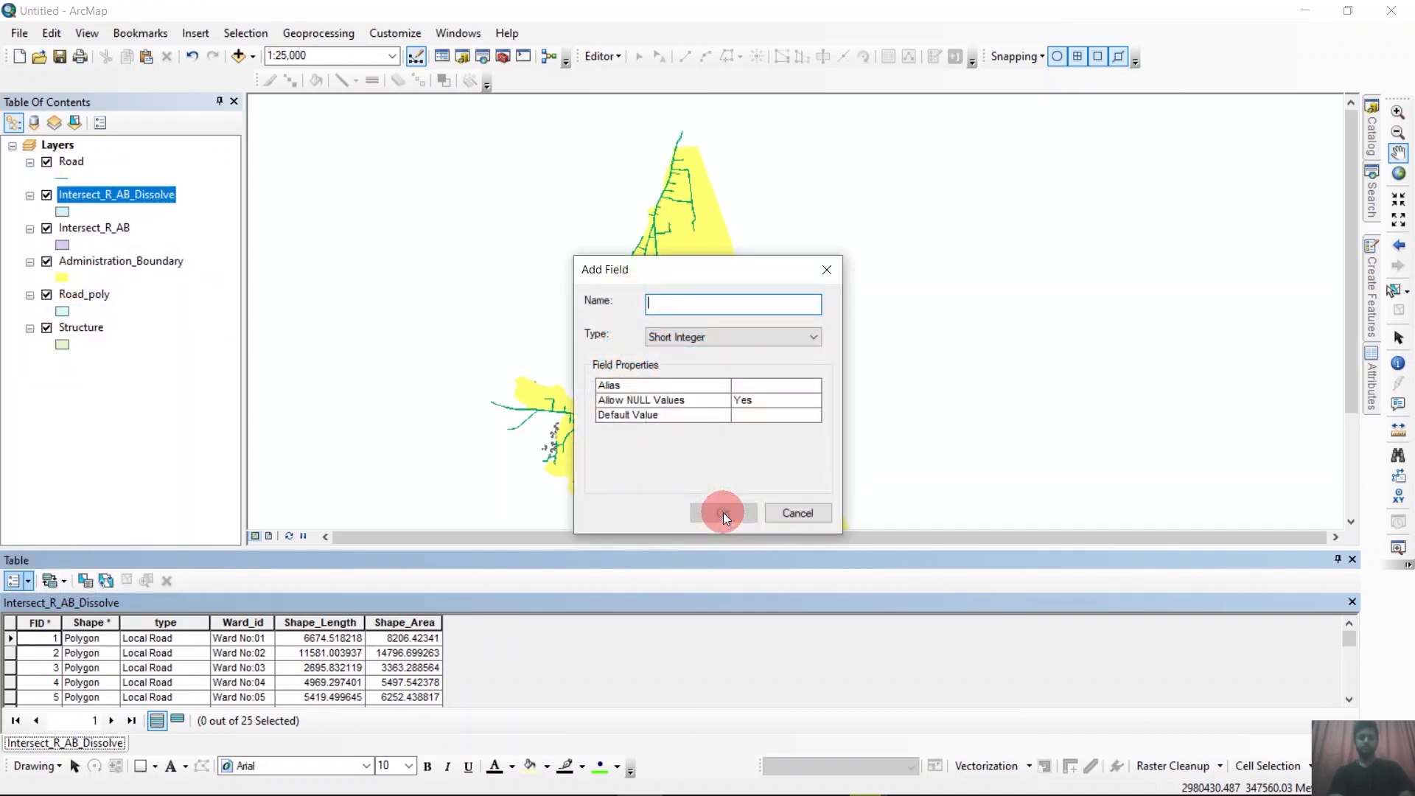
type("Percentage")
left_click(744, 336)
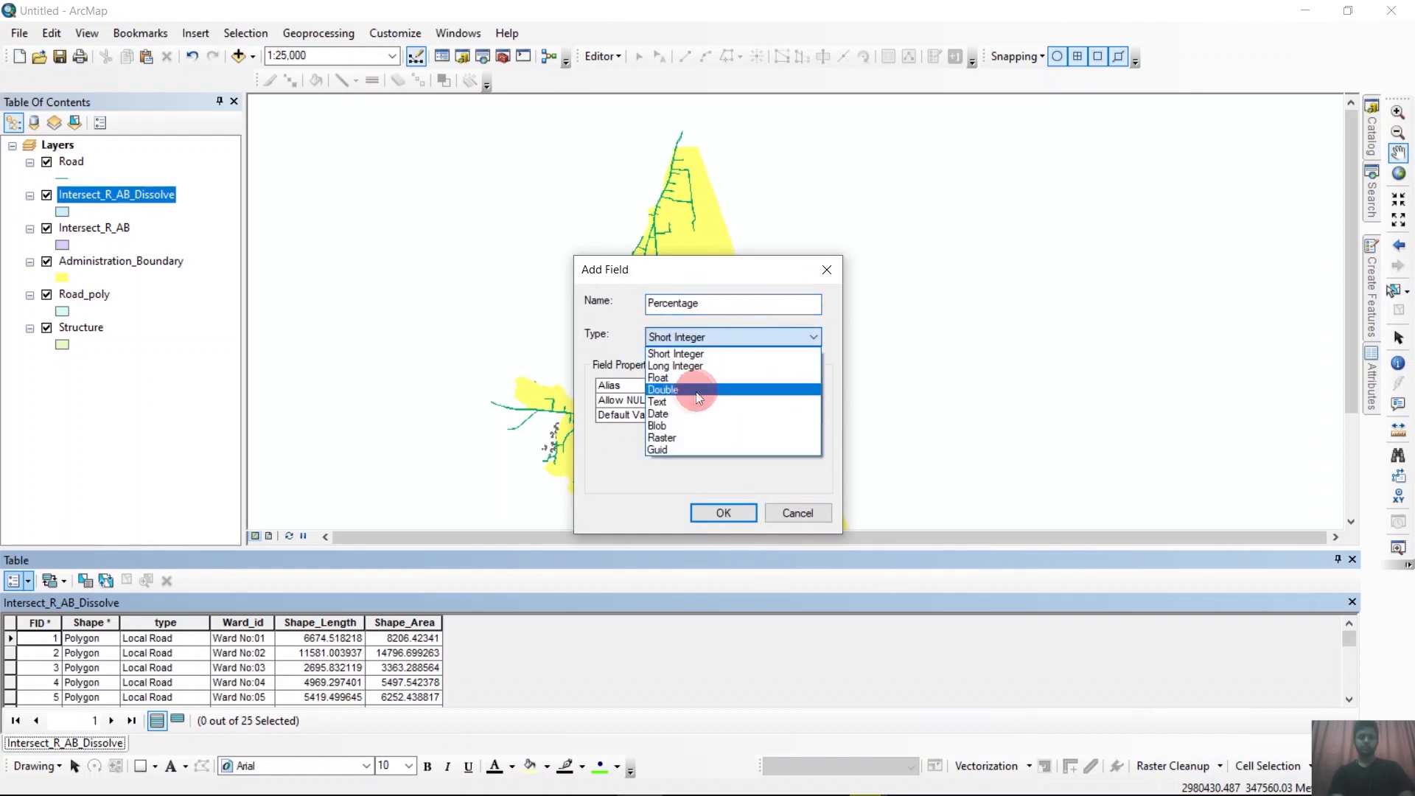
left_click(691, 392)
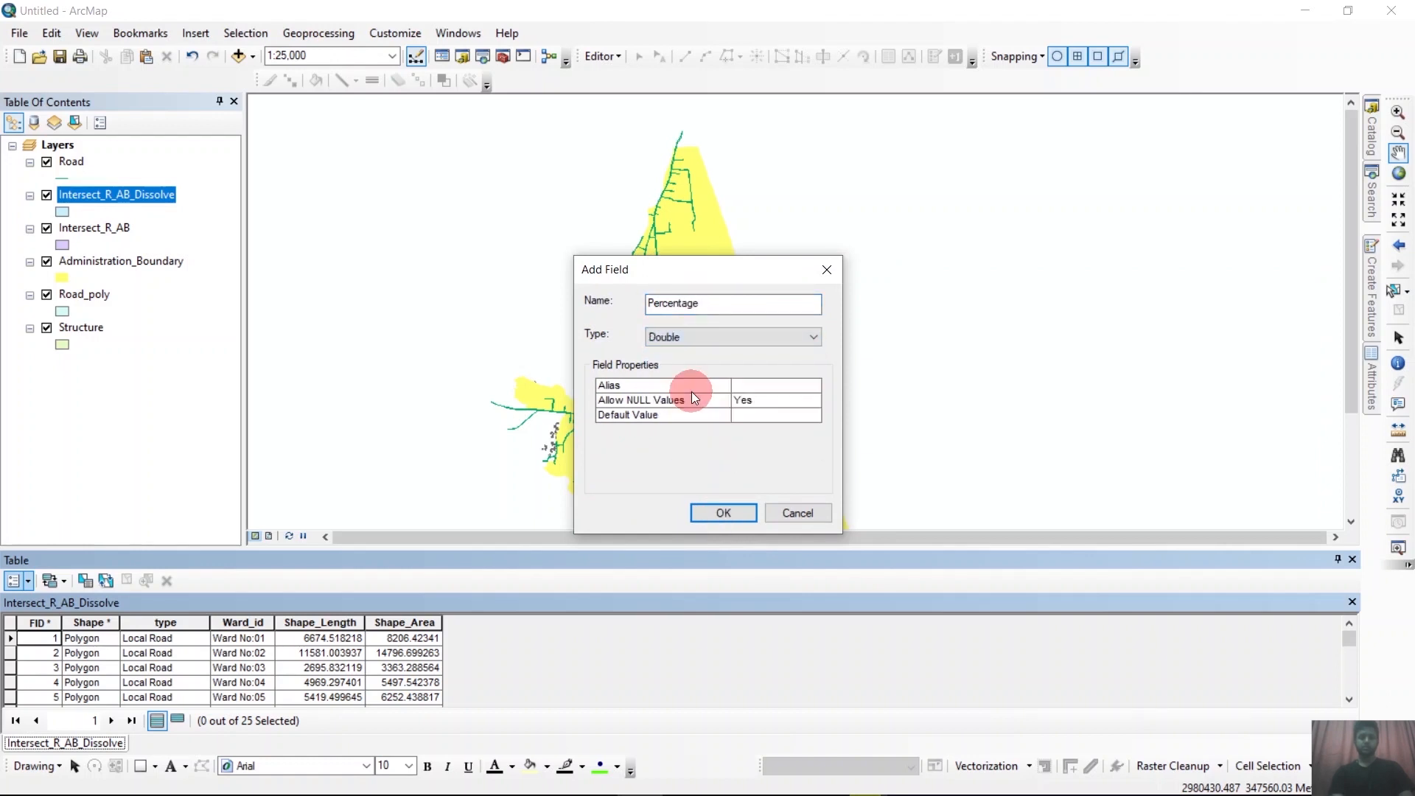
left_click(724, 513)
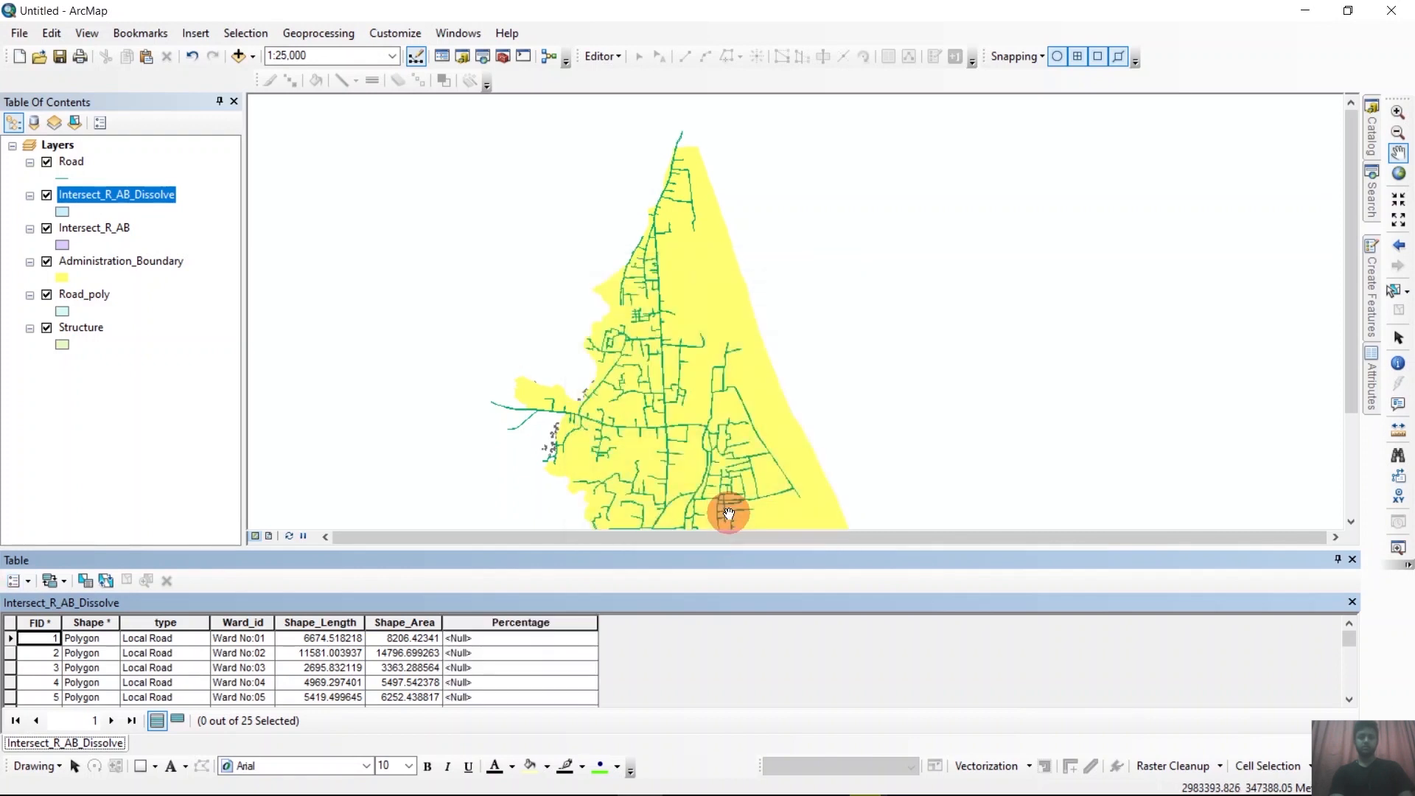
View the statistics of the Shape_Area field, select its Sum value and close the statistics.
left_click(537, 625)
right_click(537, 625)
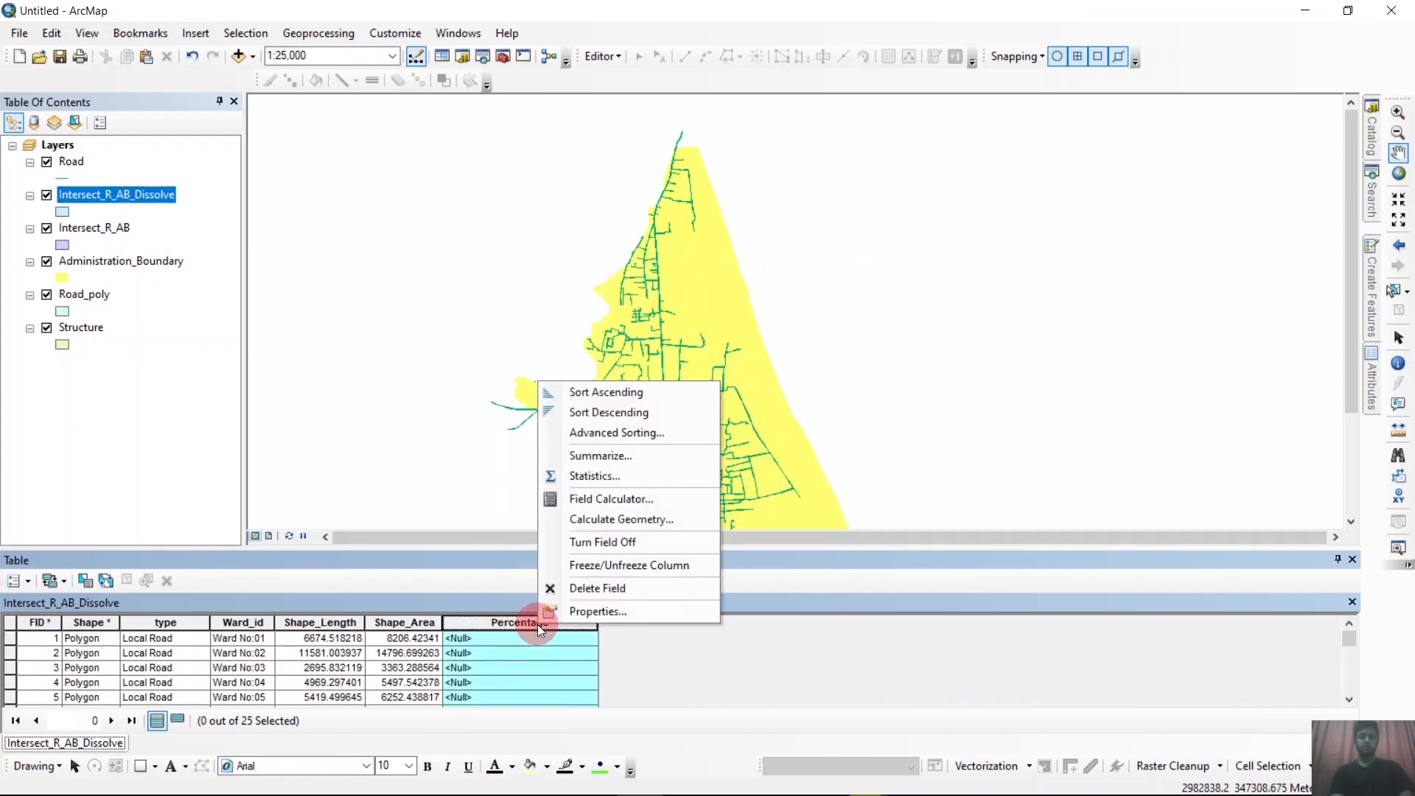
left_click(405, 624)
right_click(404, 622)
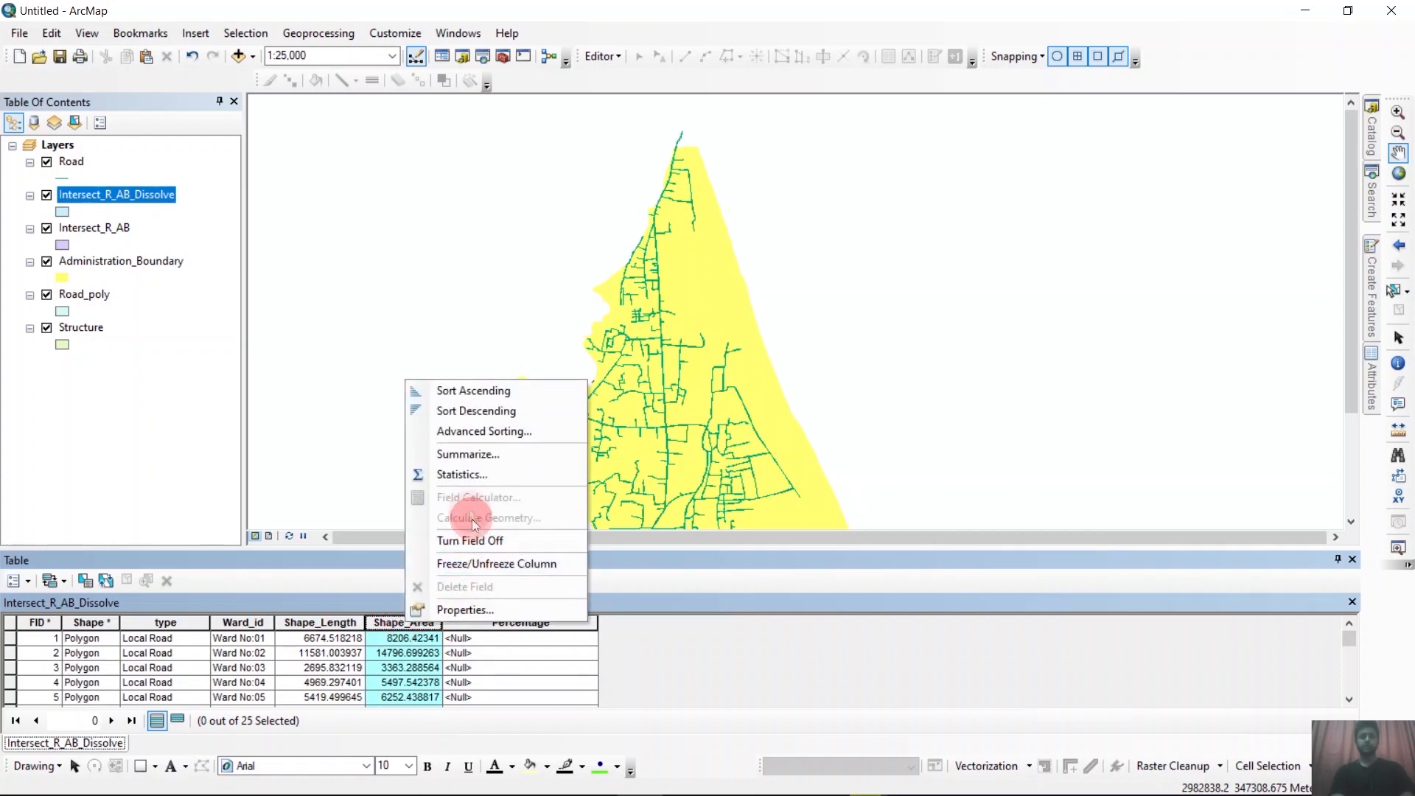
left_click(462, 476)
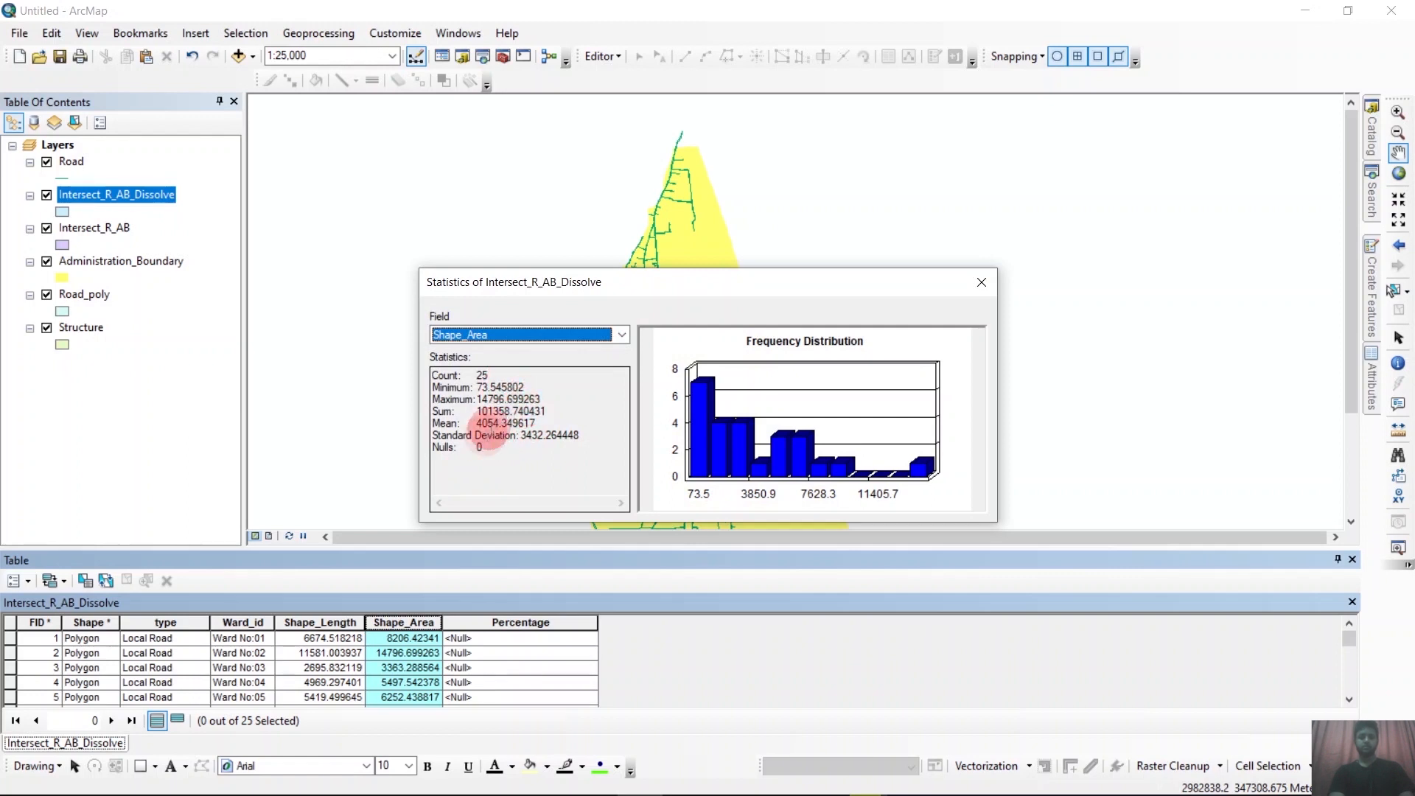
left_click_drag(546, 410, 464, 411)
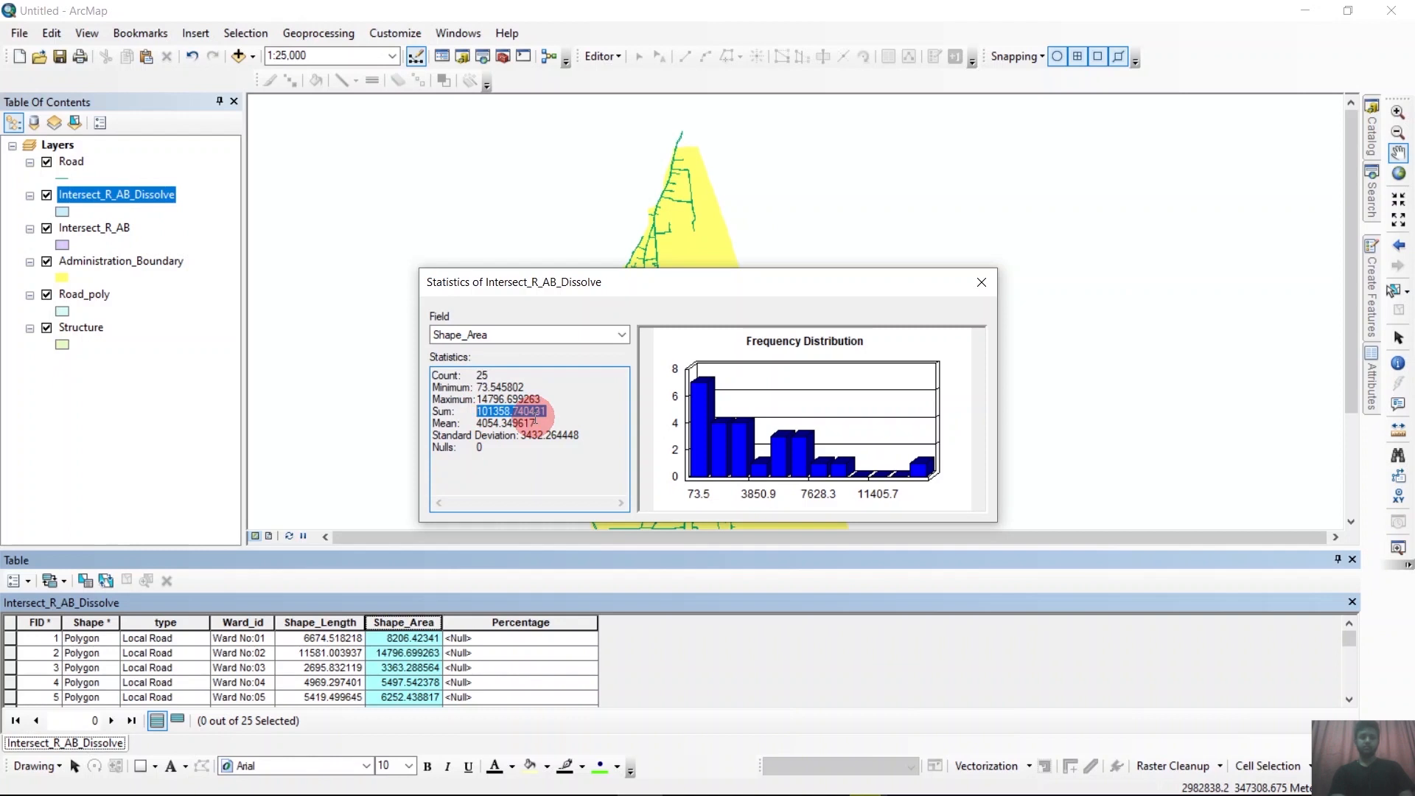
left_click(982, 281)
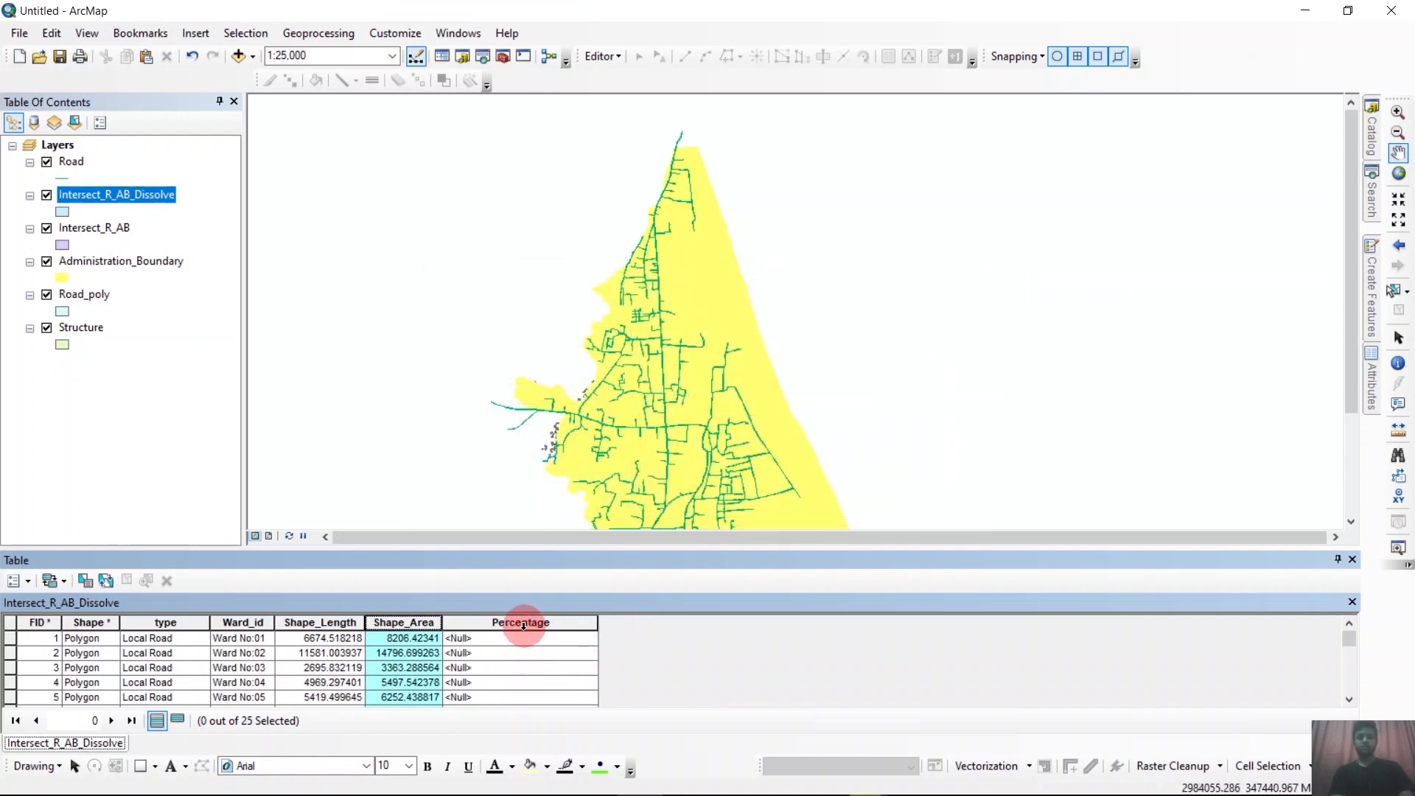
Calculate the Percentage field of the Intersect_R_AB_Dissolve table with the Field Calculator expression [Shape_Area] / 101358.740431 * 100.
left_click(523, 624)
right_click(524, 625)
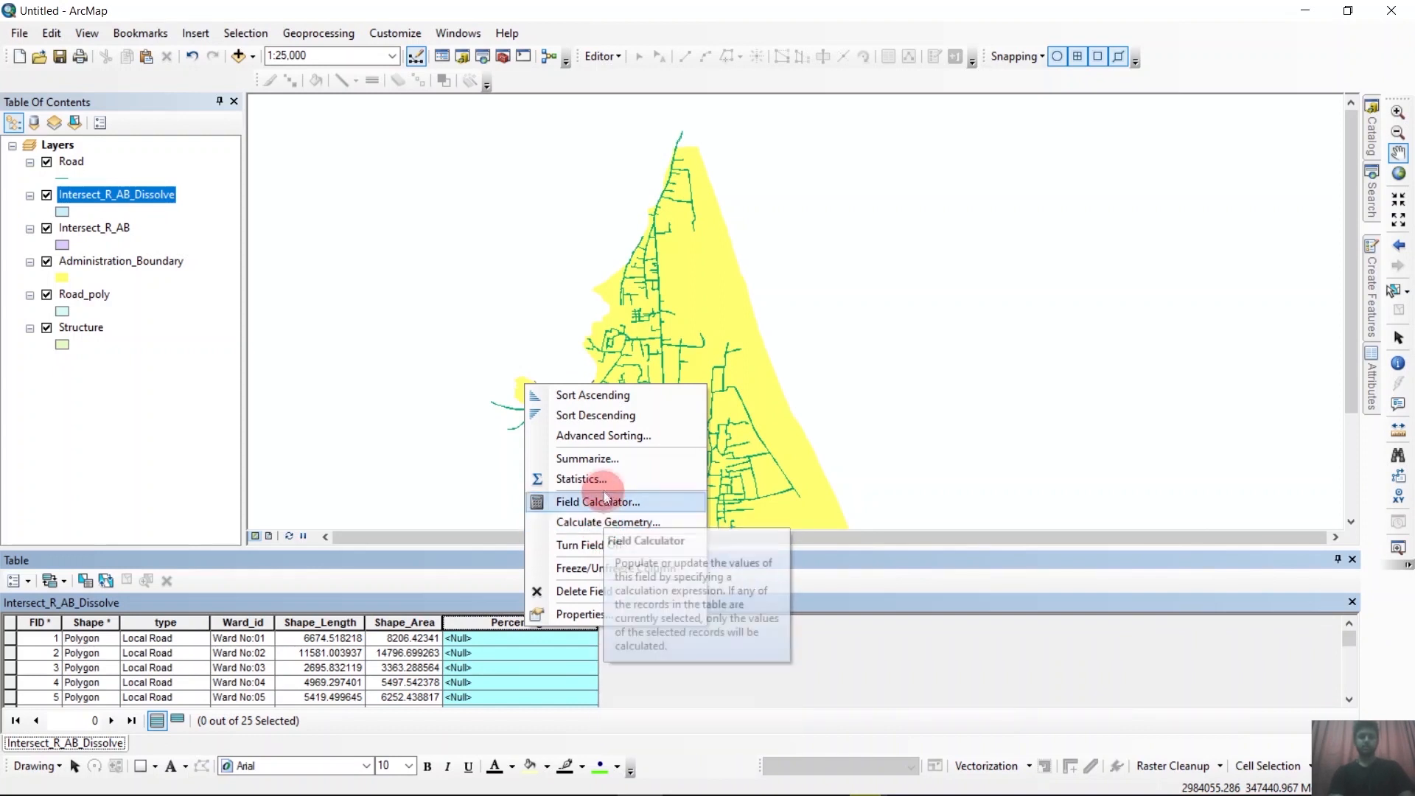
left_click(598, 500)
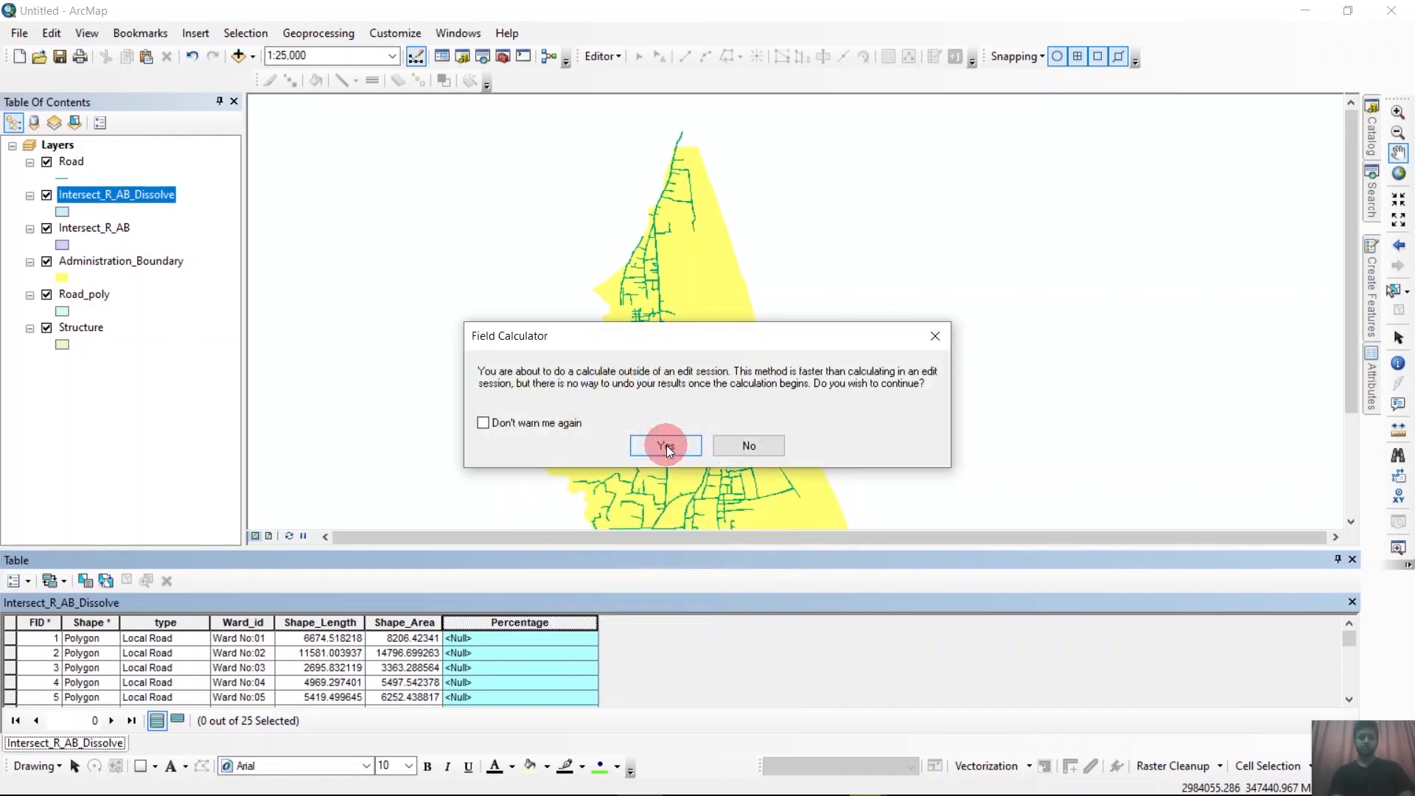
left_click(666, 445)
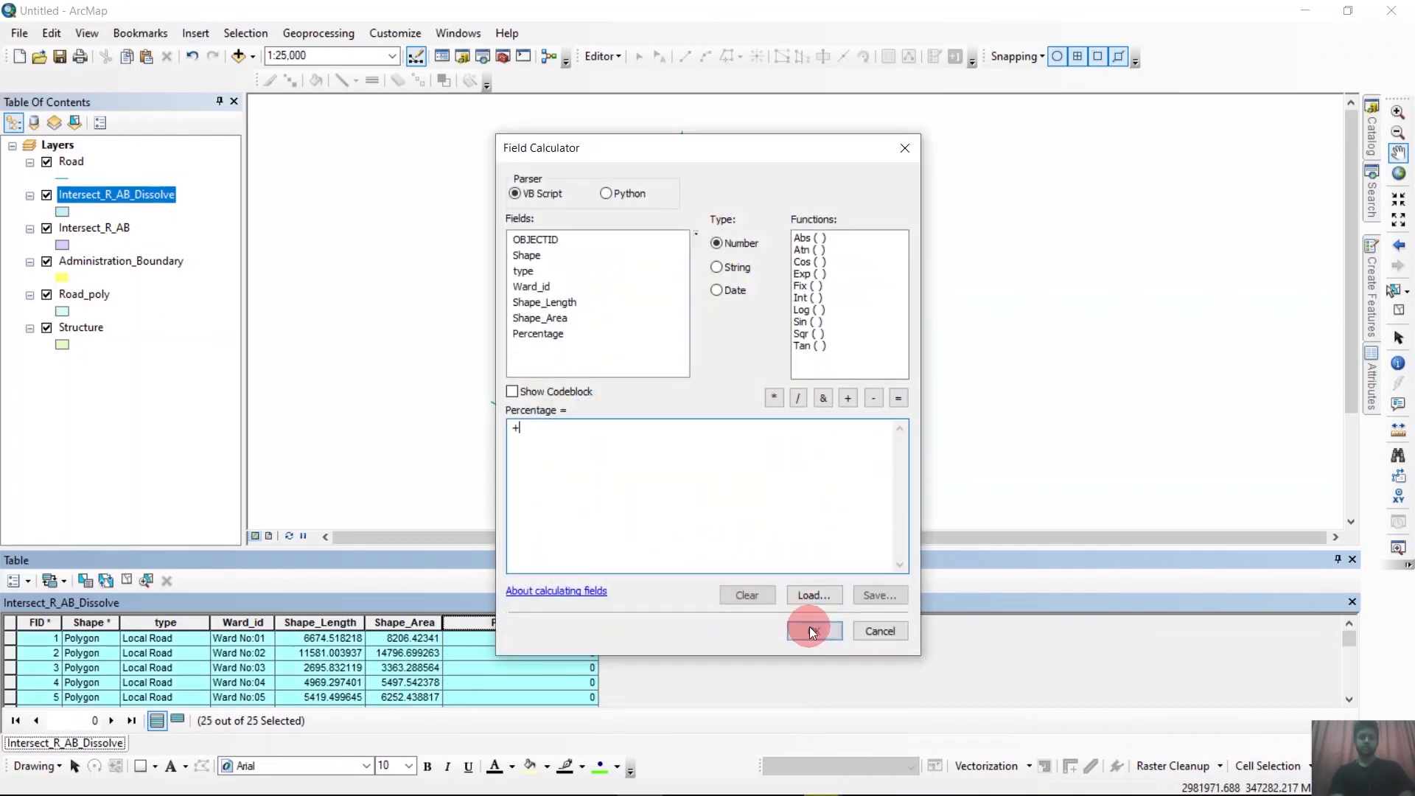
key("BackSpace")
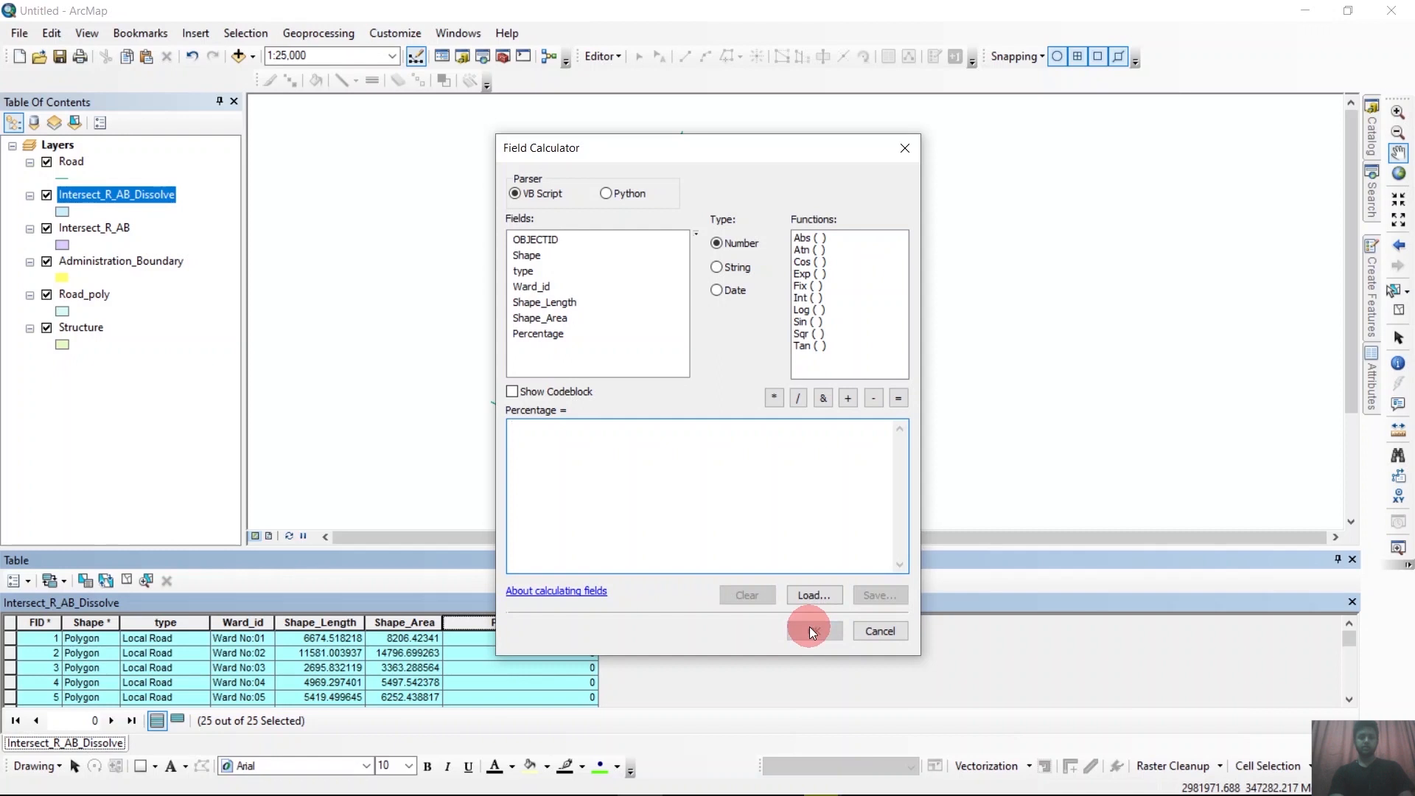
left_click(559, 341)
double_click(558, 318)
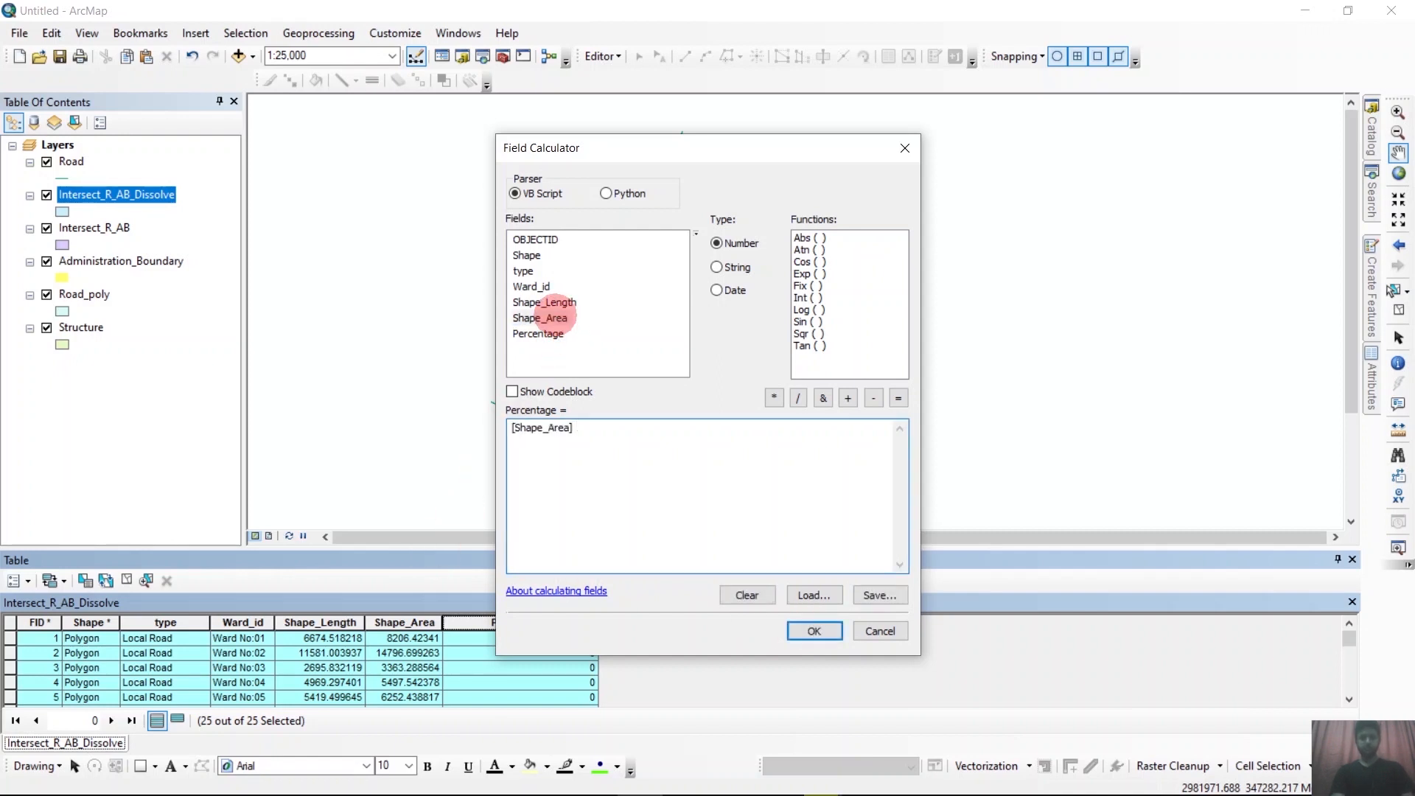
type("/")
type("101358.740431")
type("*")
key("alt+space")
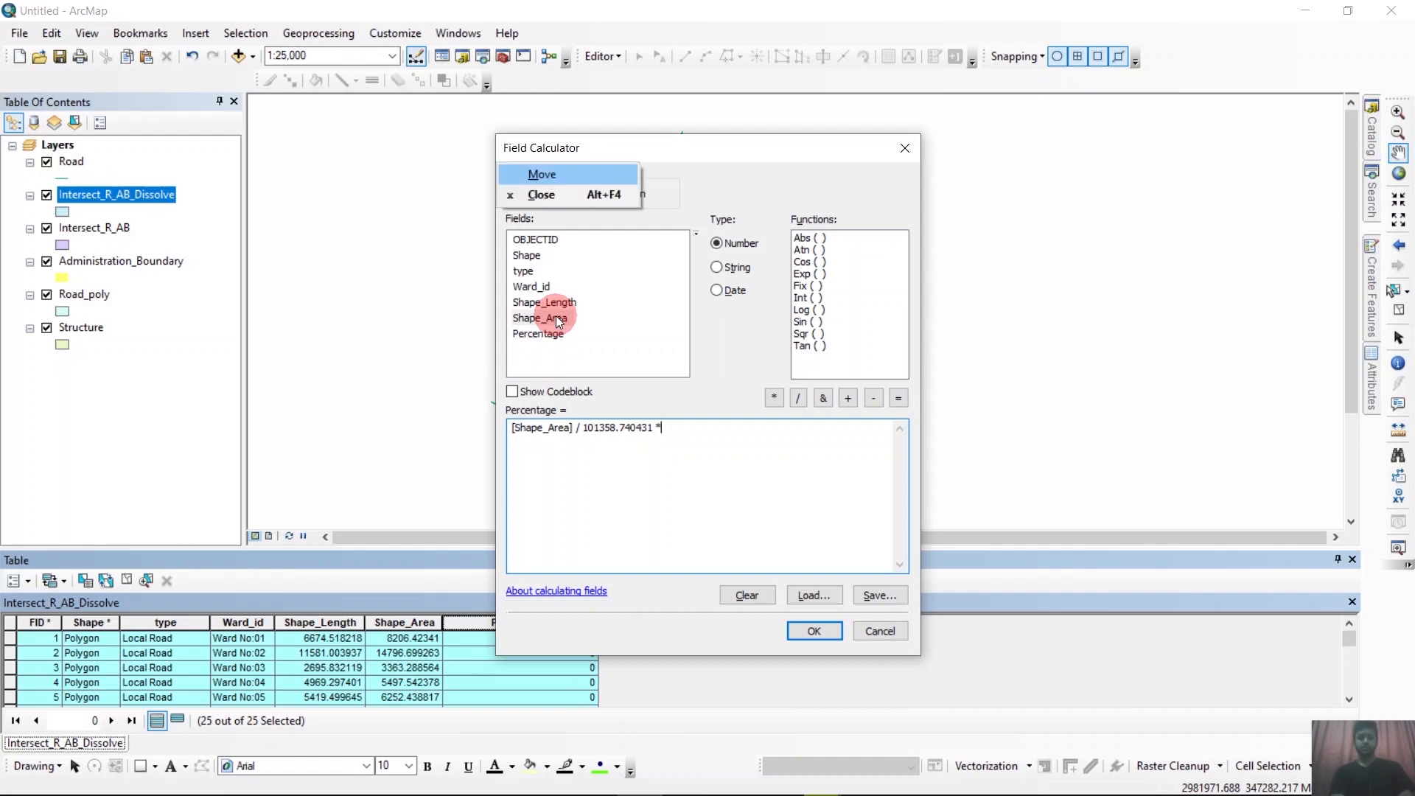
key("Escape")
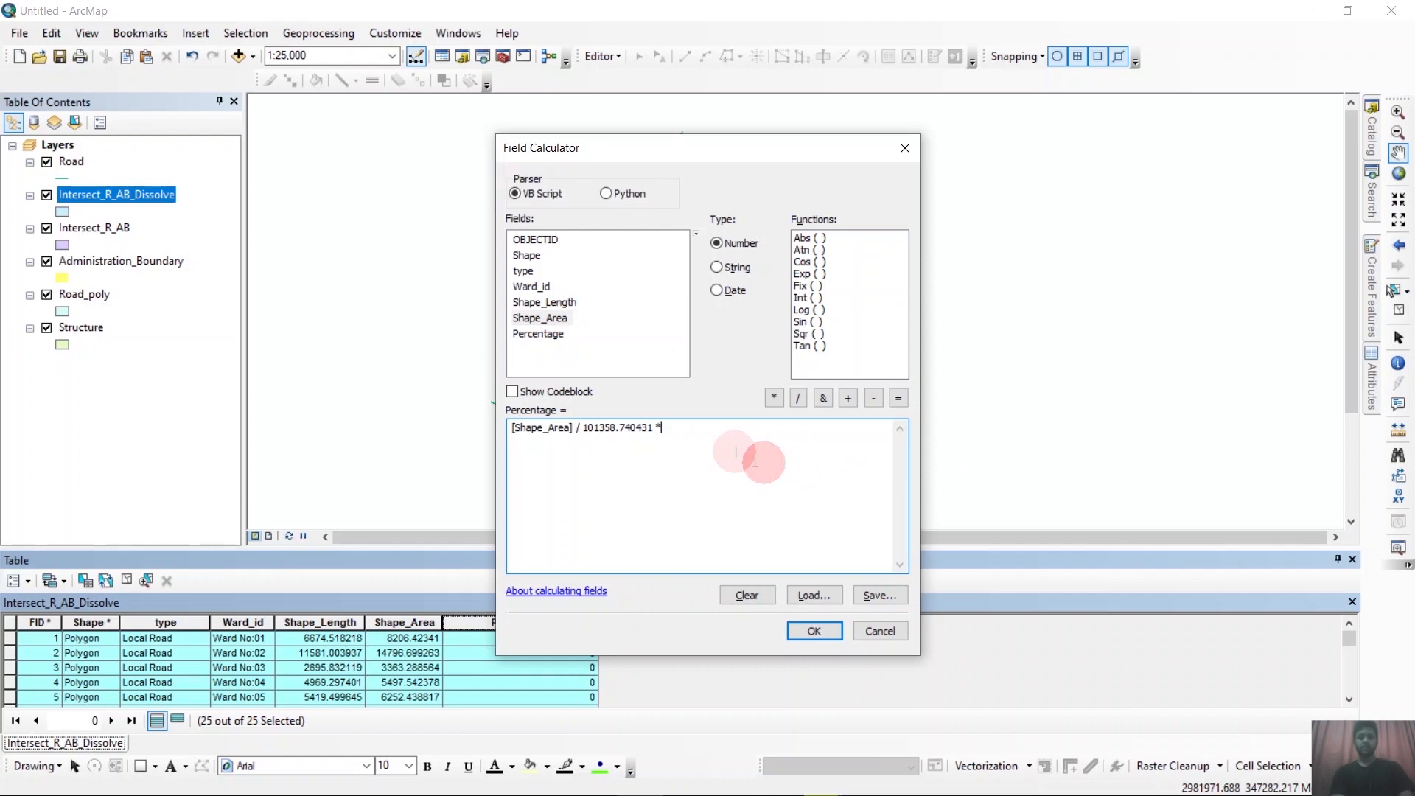
type("100")
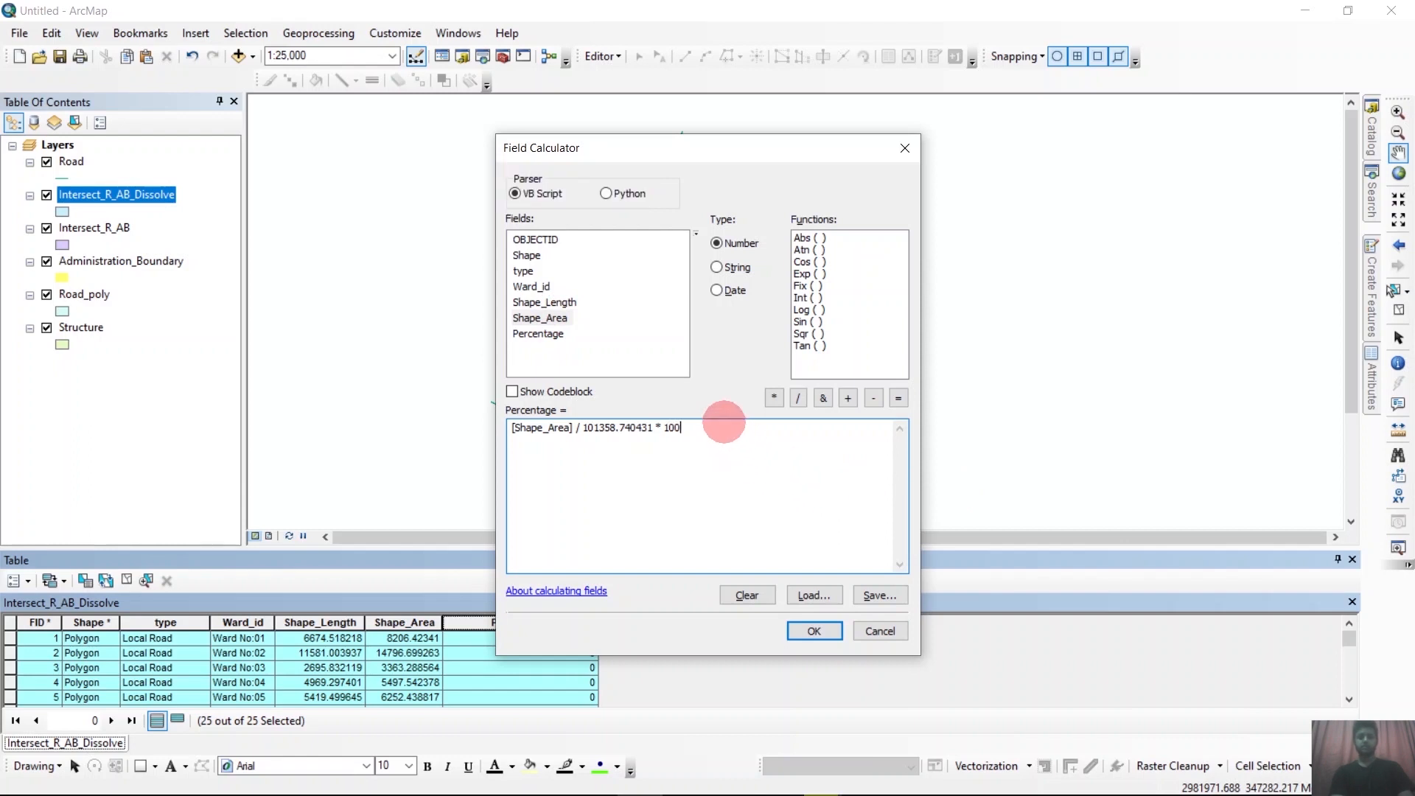
left_click(812, 627)
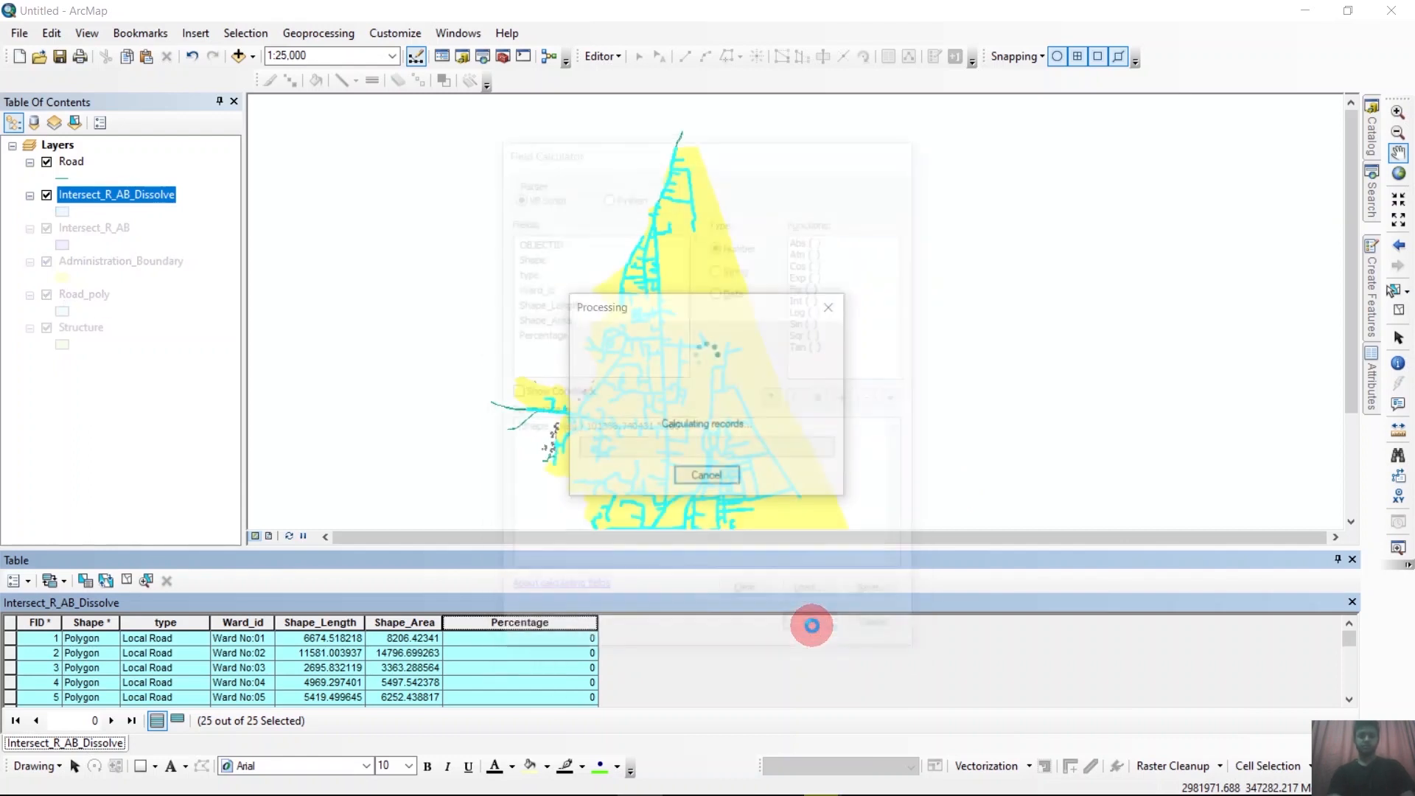